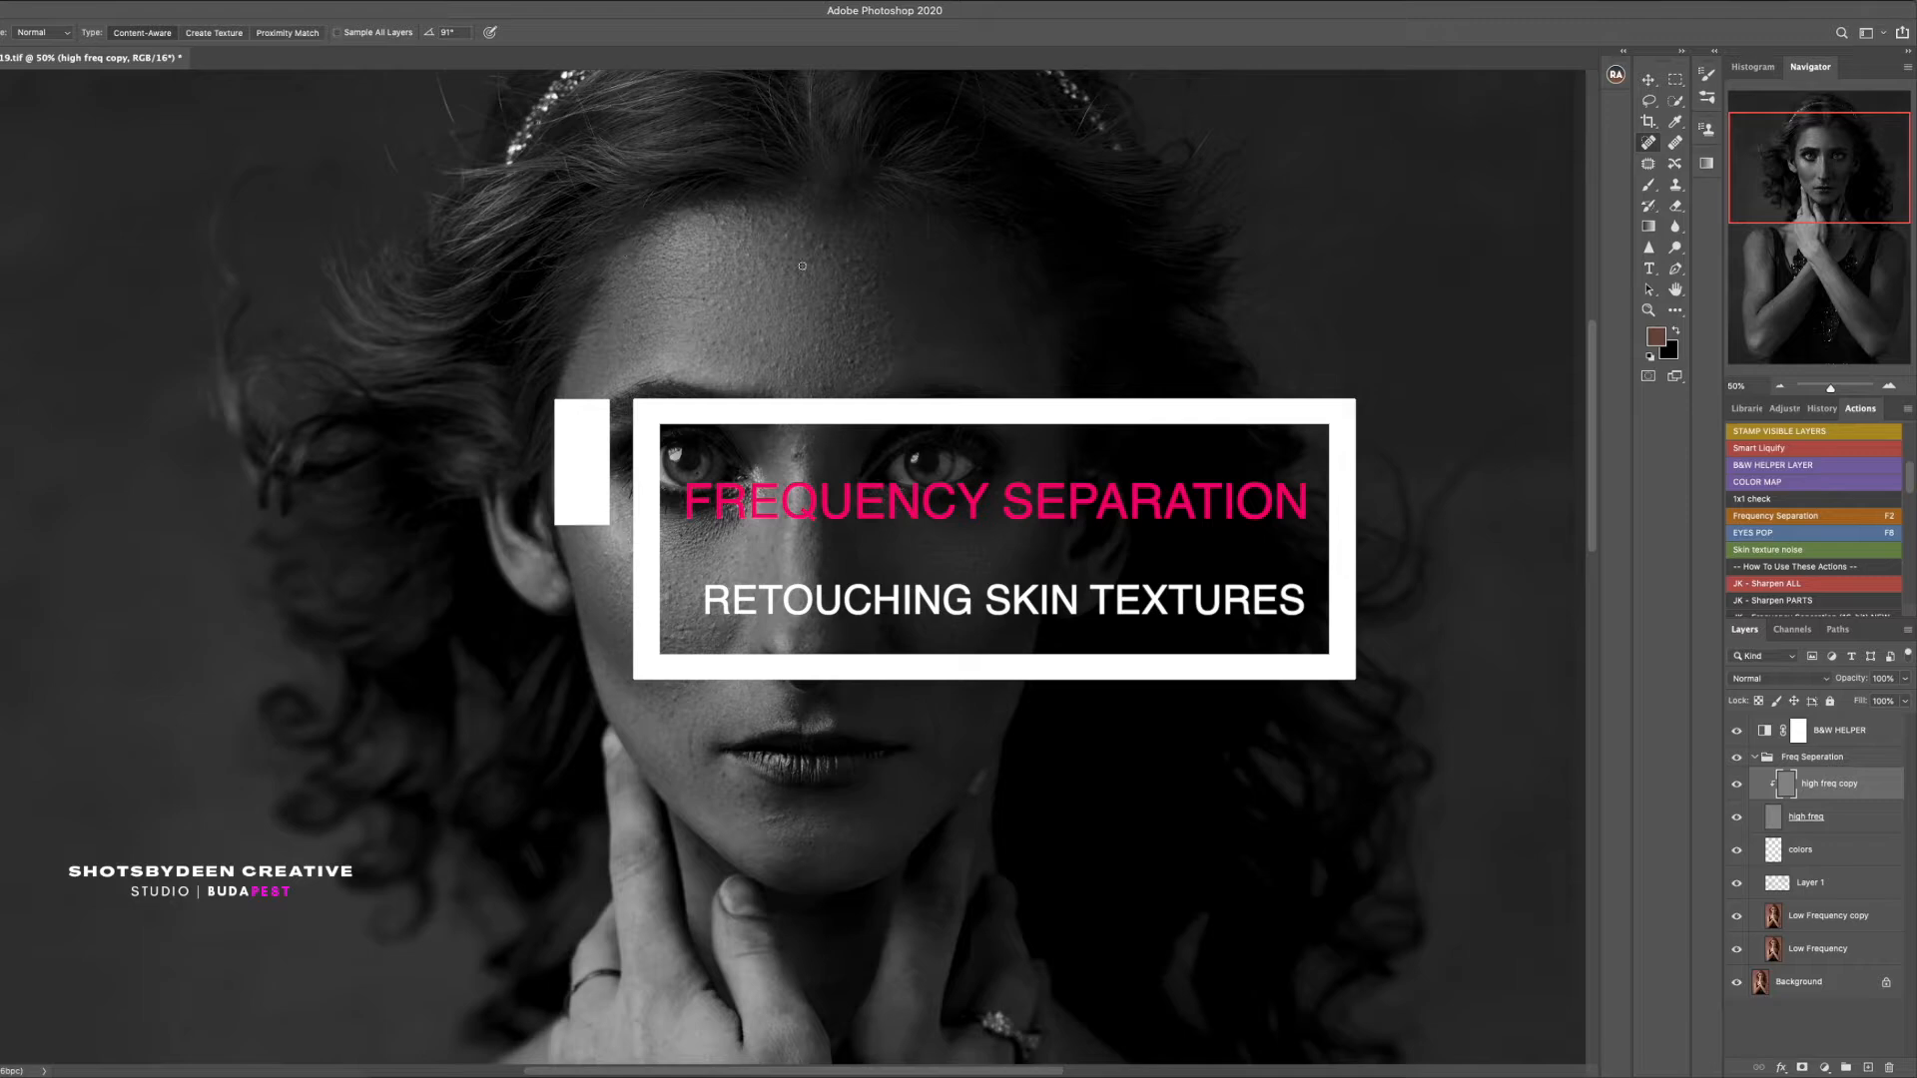
Check the Spot Healing Brush size, hardness and pressure options for working on the high freq copy layer
right_click(718, 296)
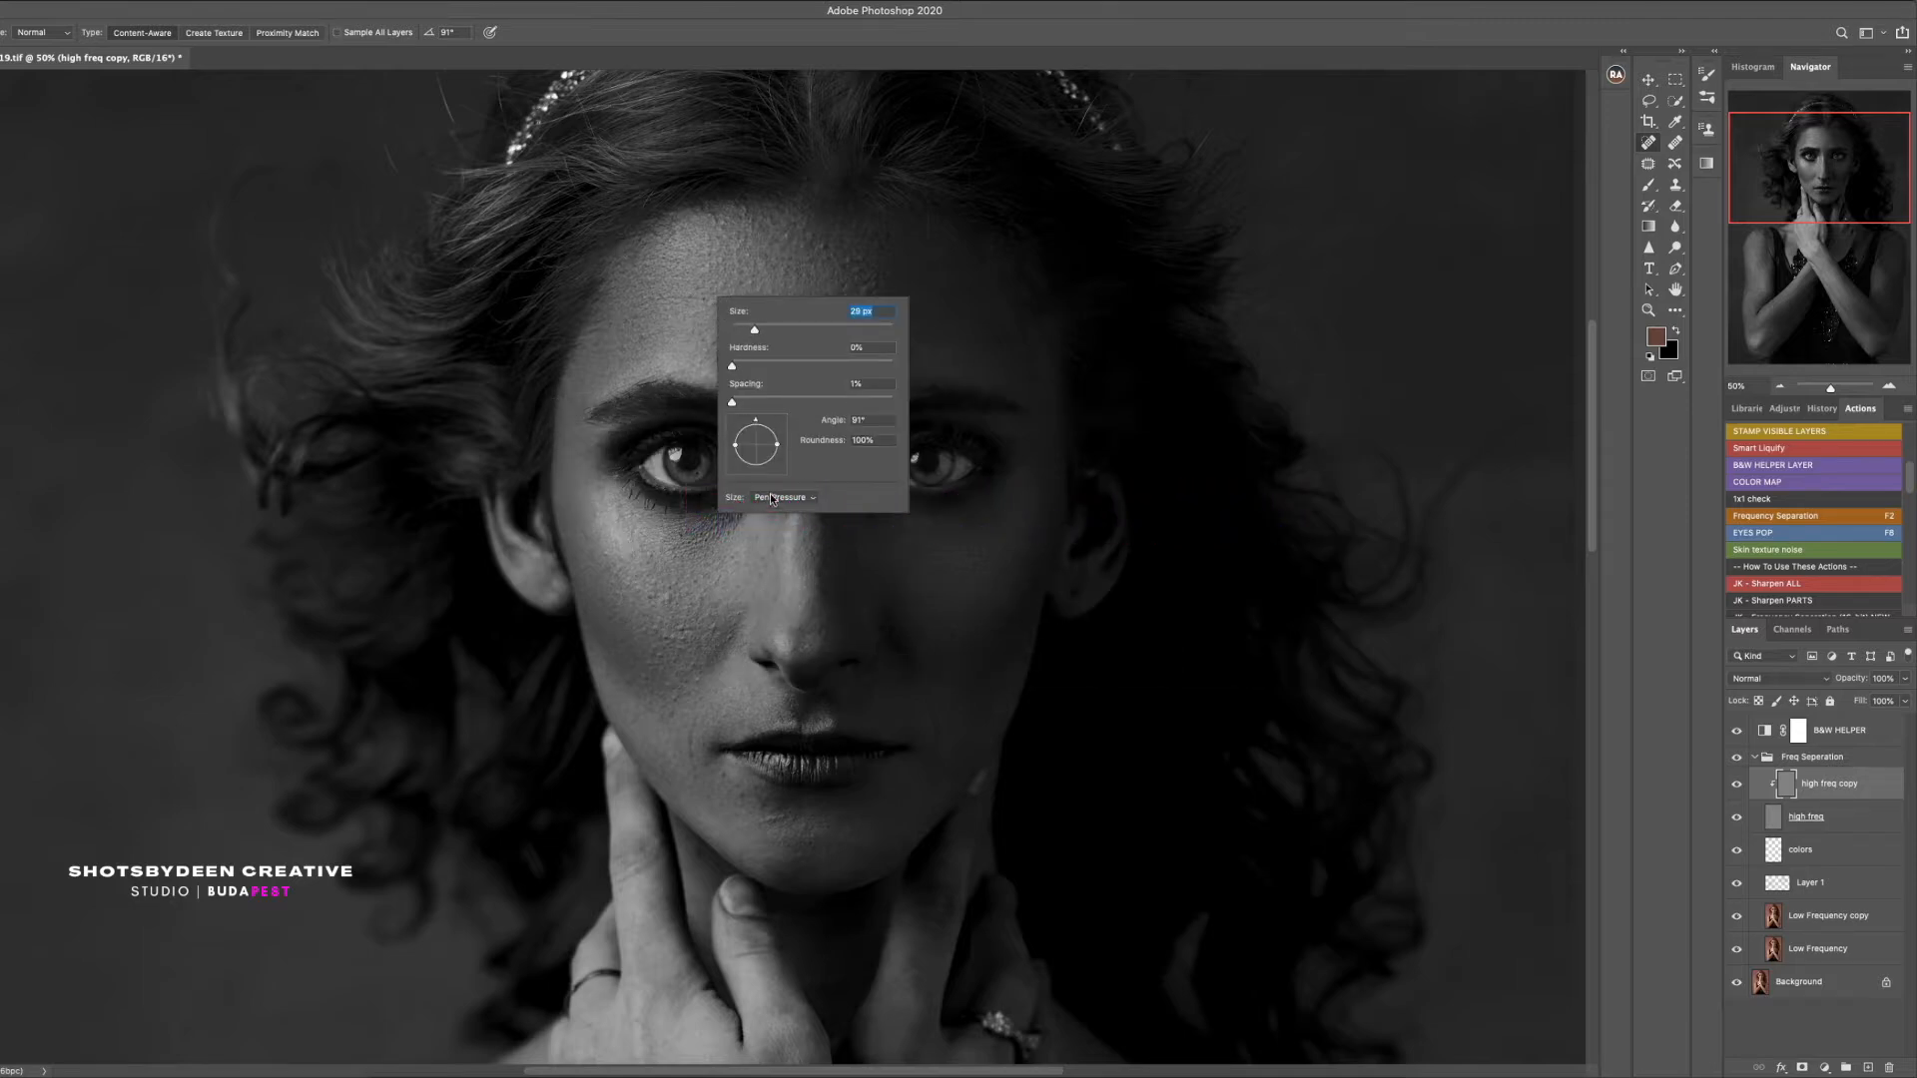
key(Escape)
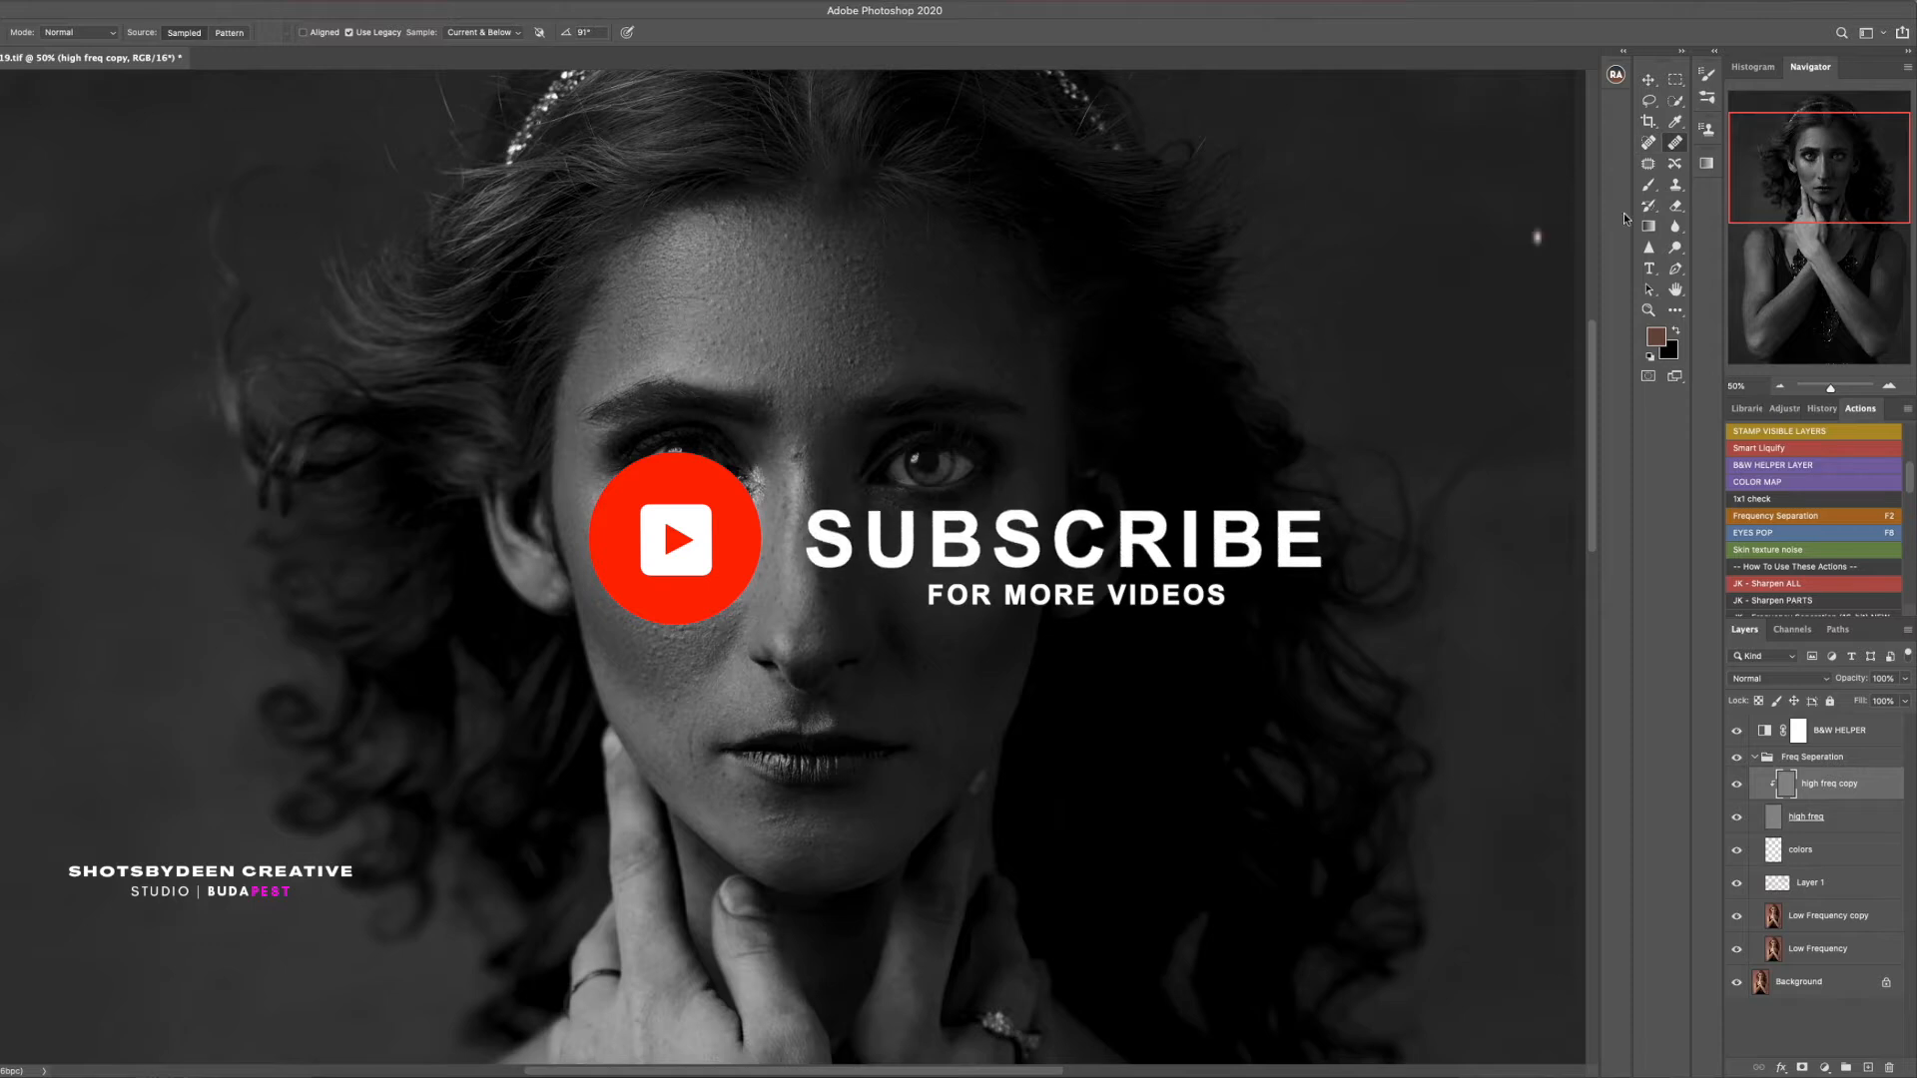
key(shift+j)
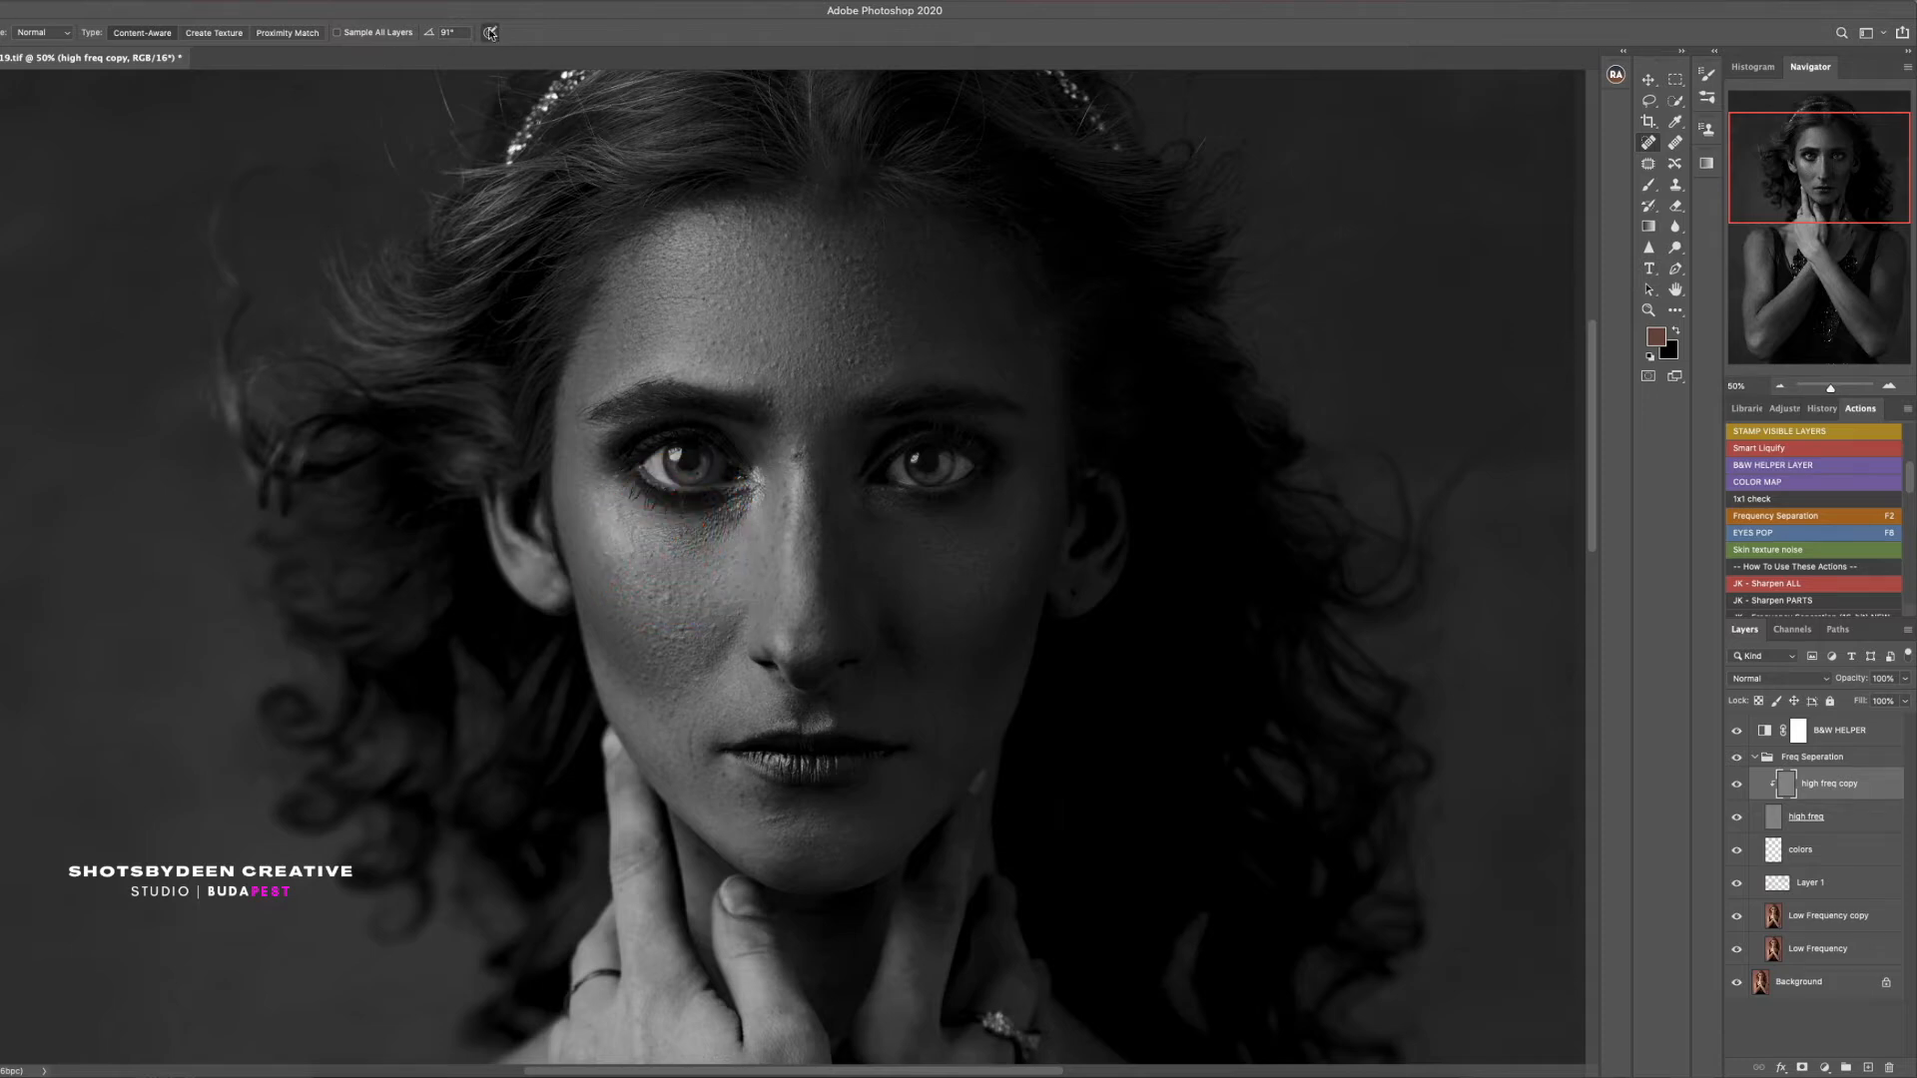
key(alt+bracketright)
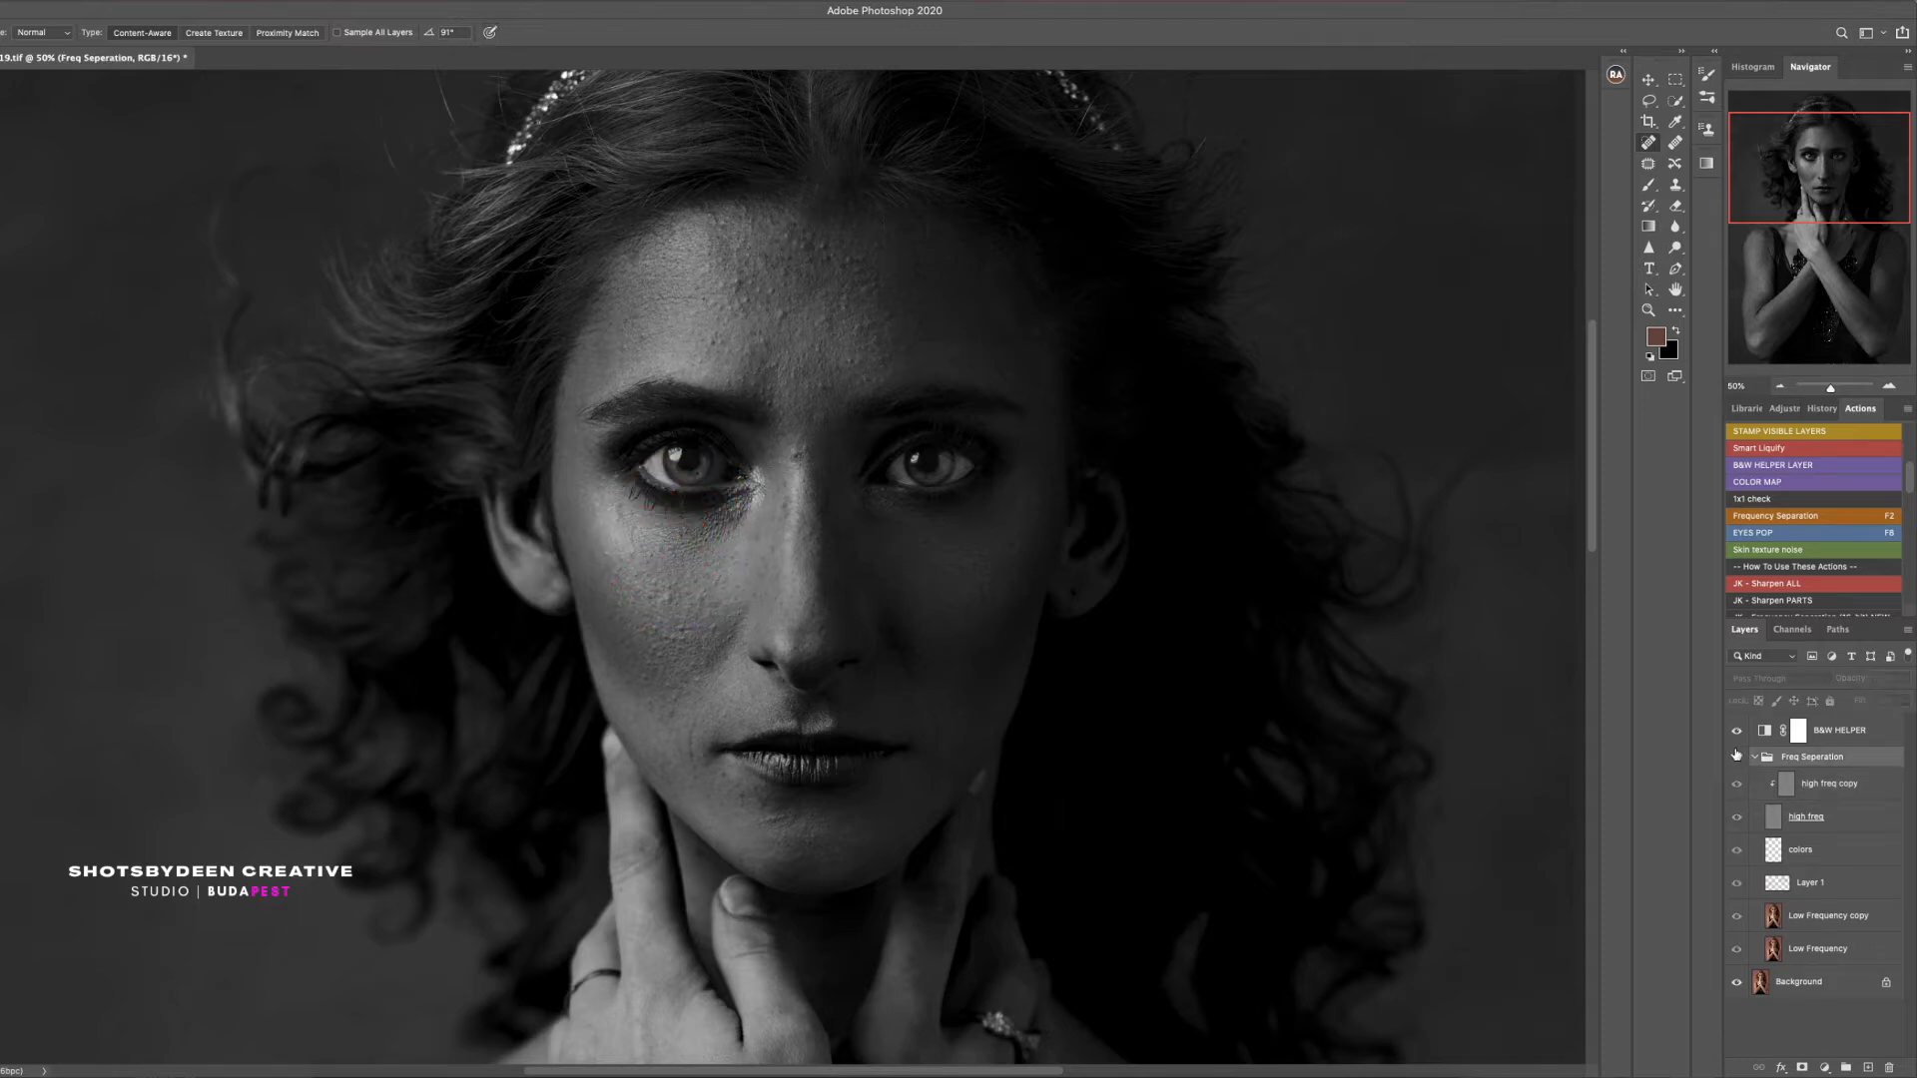
key(alt+bracketleft)
right_click(769, 326)
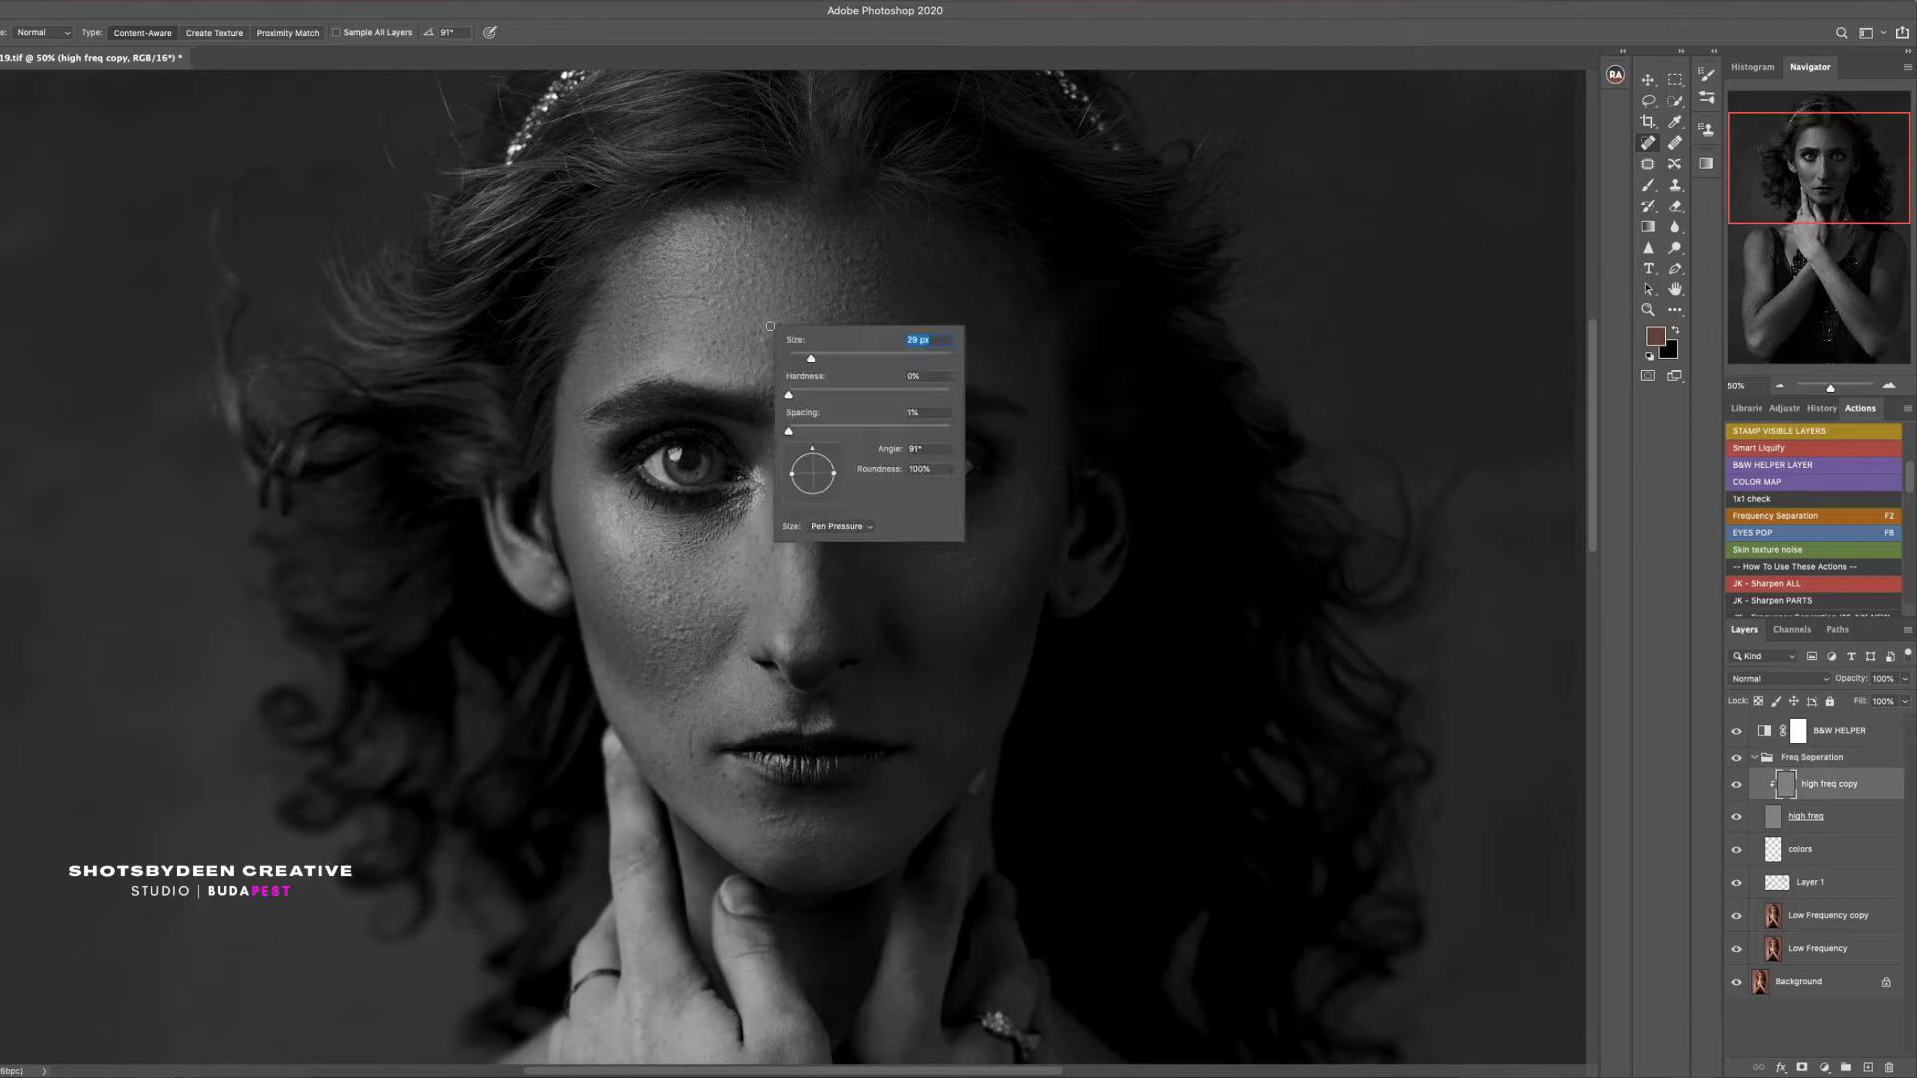
click(716, 339)
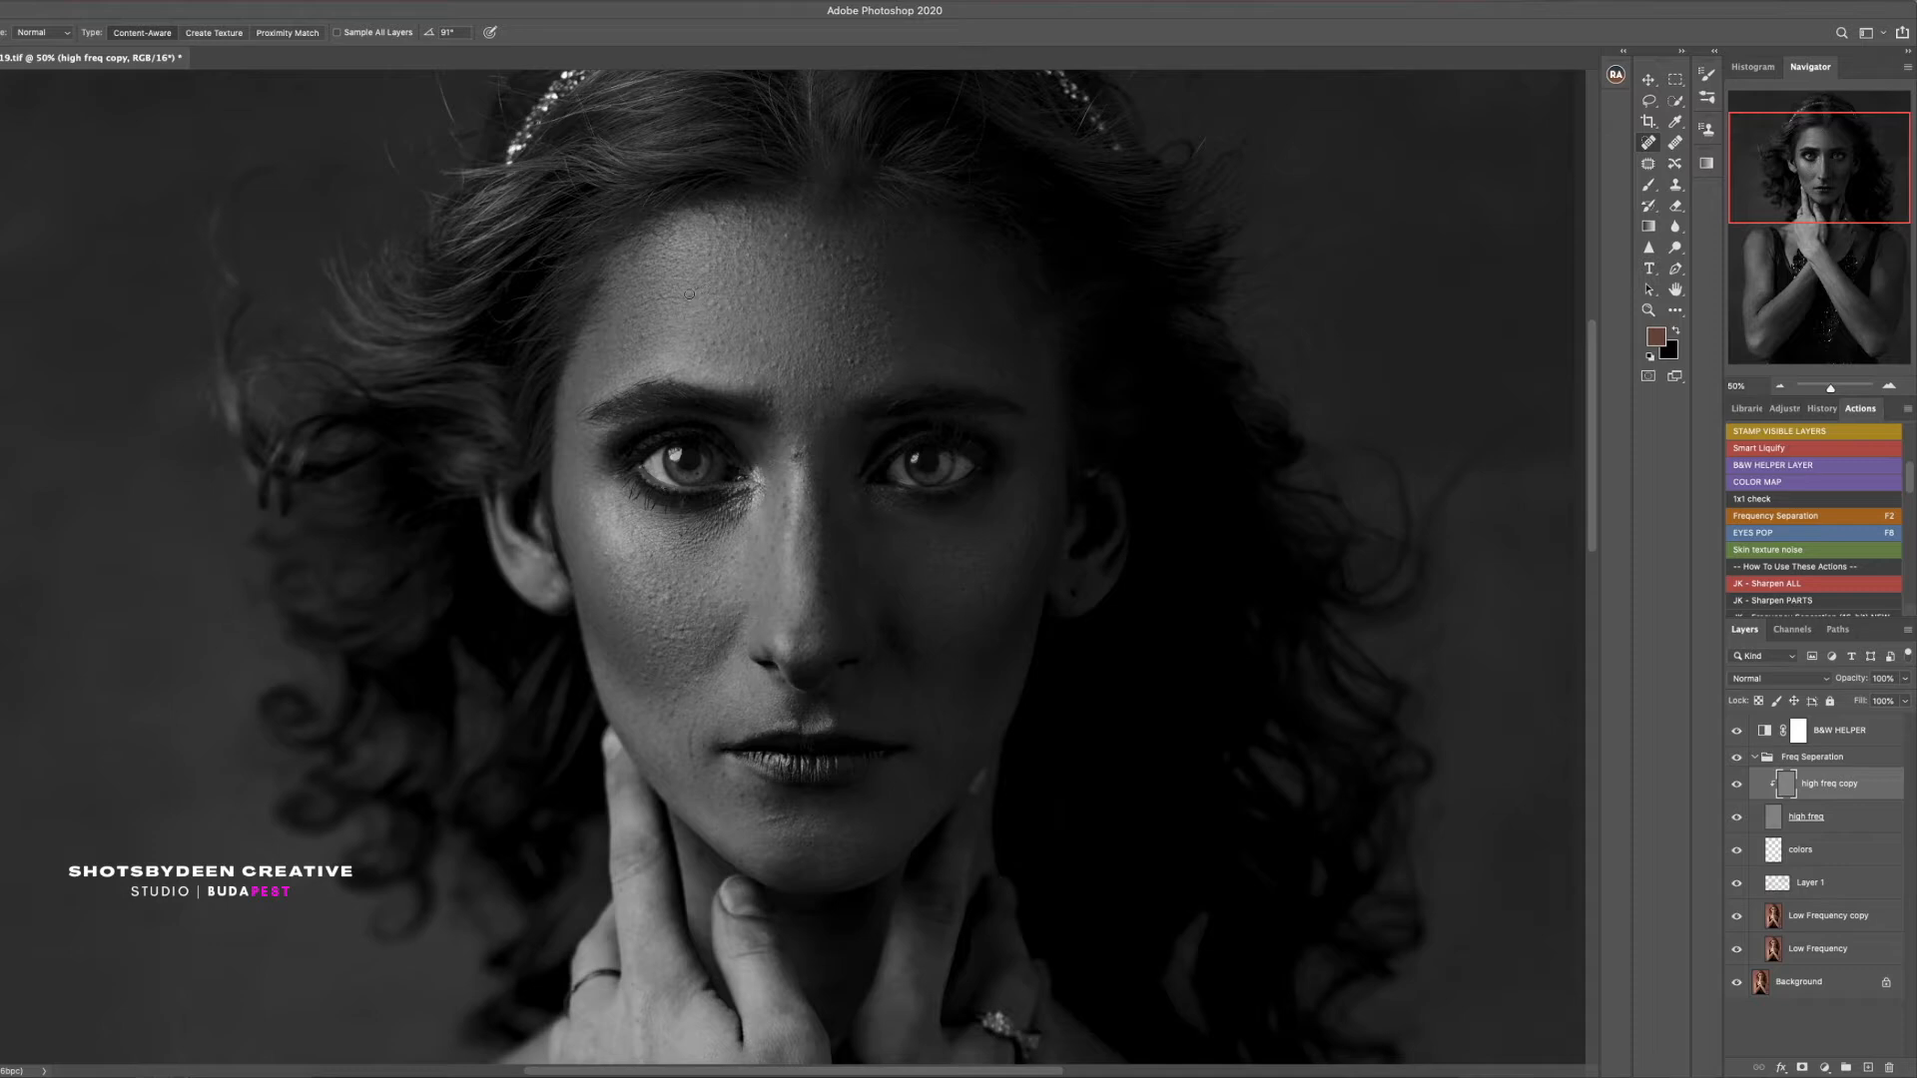
Heal the bumps across the forehead and between the eyebrows on the high freq copy layer
mouse_move(813, 257)
mouse_down()
mouse_move(870, 286)
mouse_move(838, 306)
mouse_move(870, 317)
mouse_move(829, 367)
mouse_up()
drag(710, 302, 715, 308)
mouse_move(743, 278)
mouse_down()
mouse_move(799, 266)
mouse_move(827, 334)
mouse_up()
mouse_move(861, 366)
mouse_down()
mouse_move(851, 349)
mouse_move(855, 375)
mouse_up()
Heal the blemishes on the lit cheek, the chin and beside the mouth on the high freq copy layer
drag(711, 640, 717, 630)
drag(654, 641, 661, 655)
mouse_move(666, 674)
mouse_down()
mouse_move(689, 772)
mouse_move(674, 740)
mouse_up()
click(698, 700)
drag(726, 673, 714, 665)
click(672, 641)
click(650, 701)
drag(653, 673, 667, 644)
click(701, 722)
drag(784, 818, 766, 818)
drag(931, 777, 925, 699)
Heal the remaining blemishes on the nose bridge and forehead, and hide the B&W HELPER layer
drag(795, 444, 796, 474)
click(806, 264)
click(824, 259)
click(785, 370)
drag(627, 322, 639, 314)
click(844, 300)
click(865, 282)
drag(715, 243, 726, 250)
click(755, 276)
click(1736, 731)
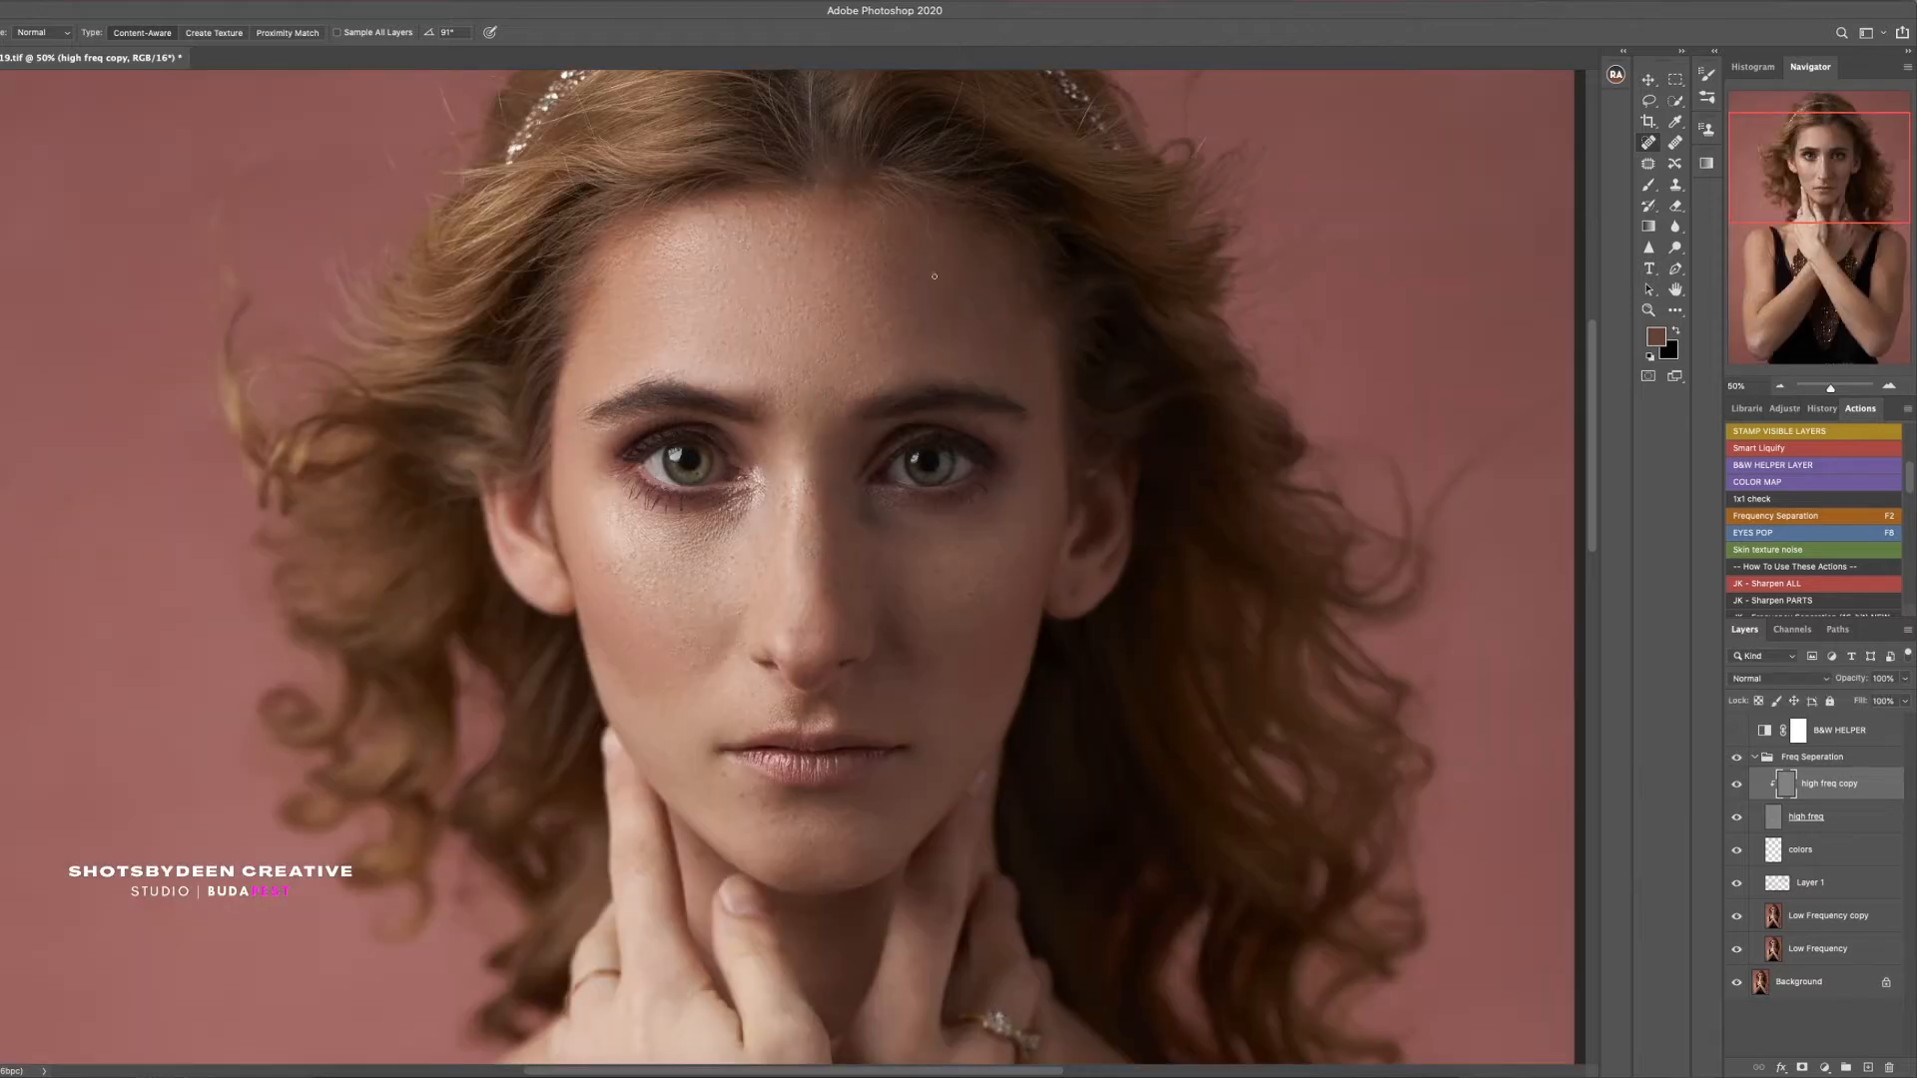
click(812, 429)
Duplicate the high freq copy layer and set up the Clone Stamp on the duplicate with the B&W HELPER layer shown
key(ctrl+j)
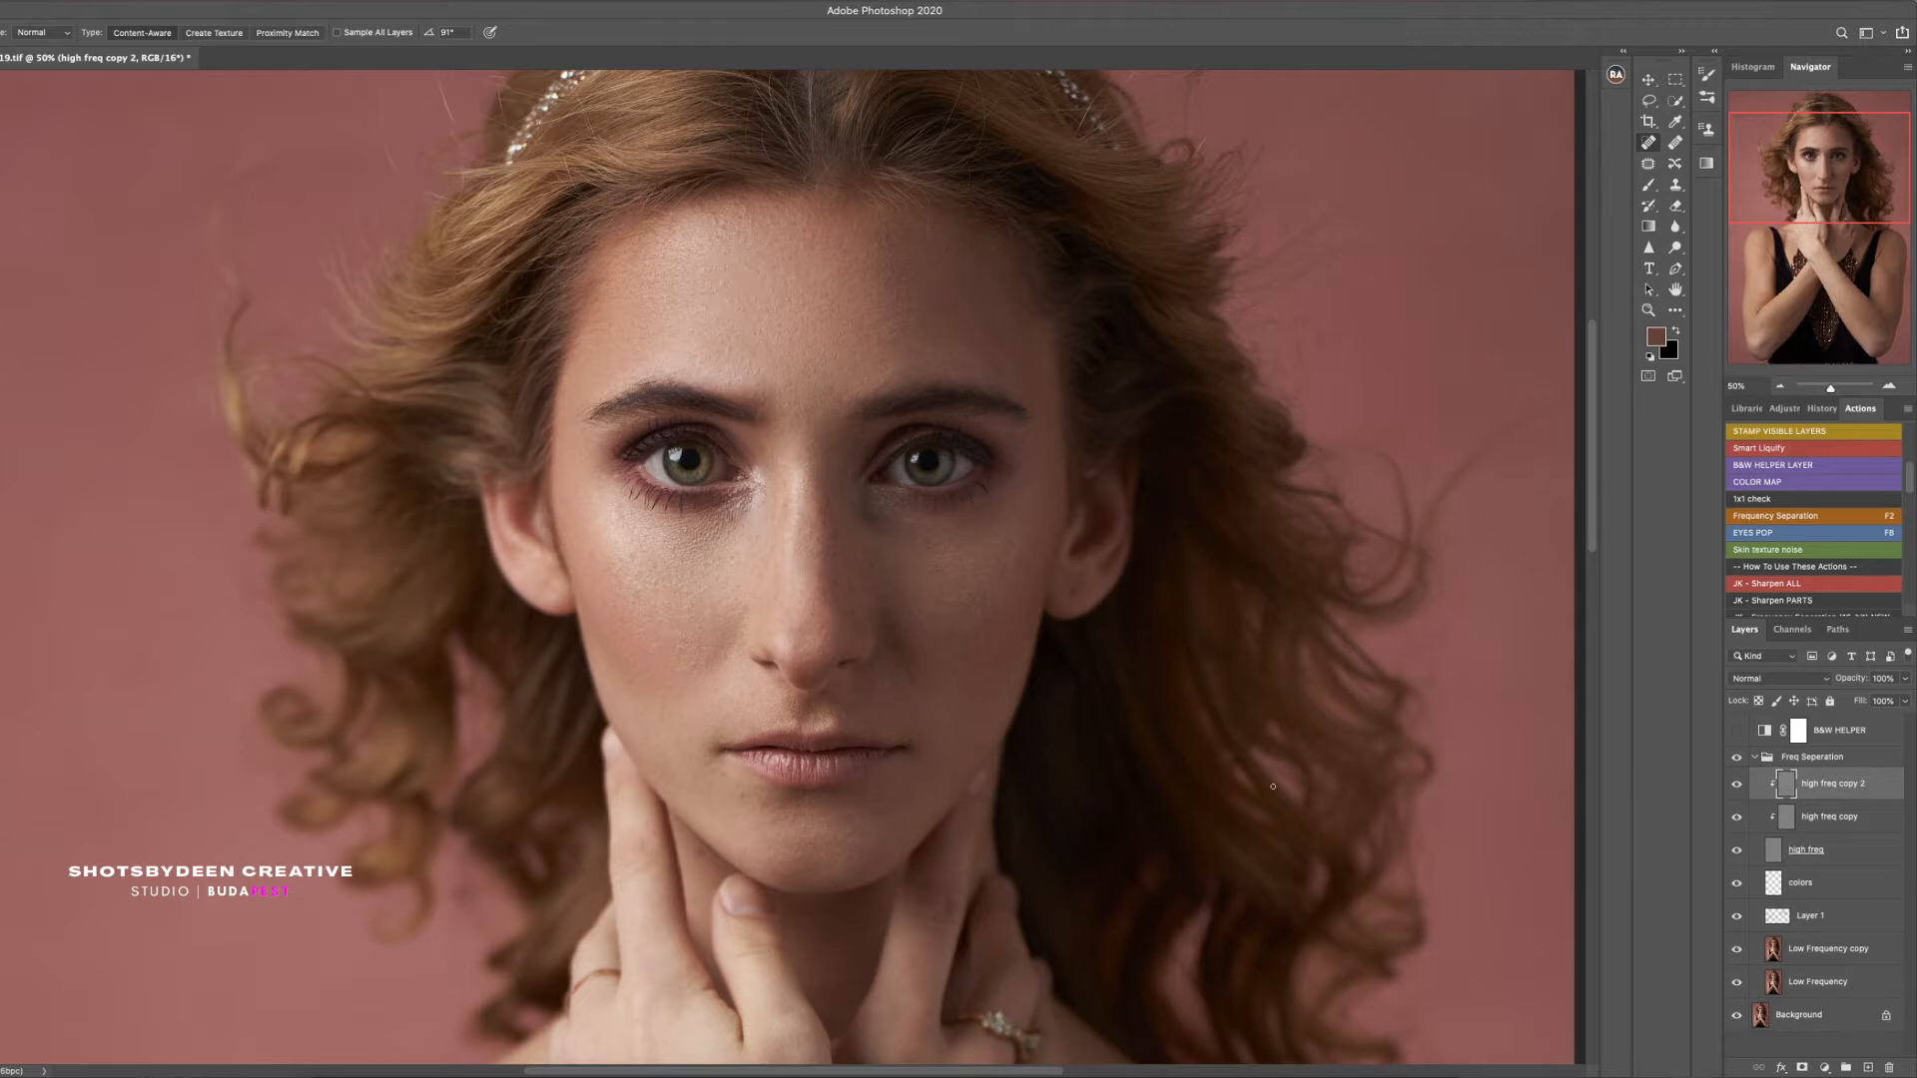
click(1675, 189)
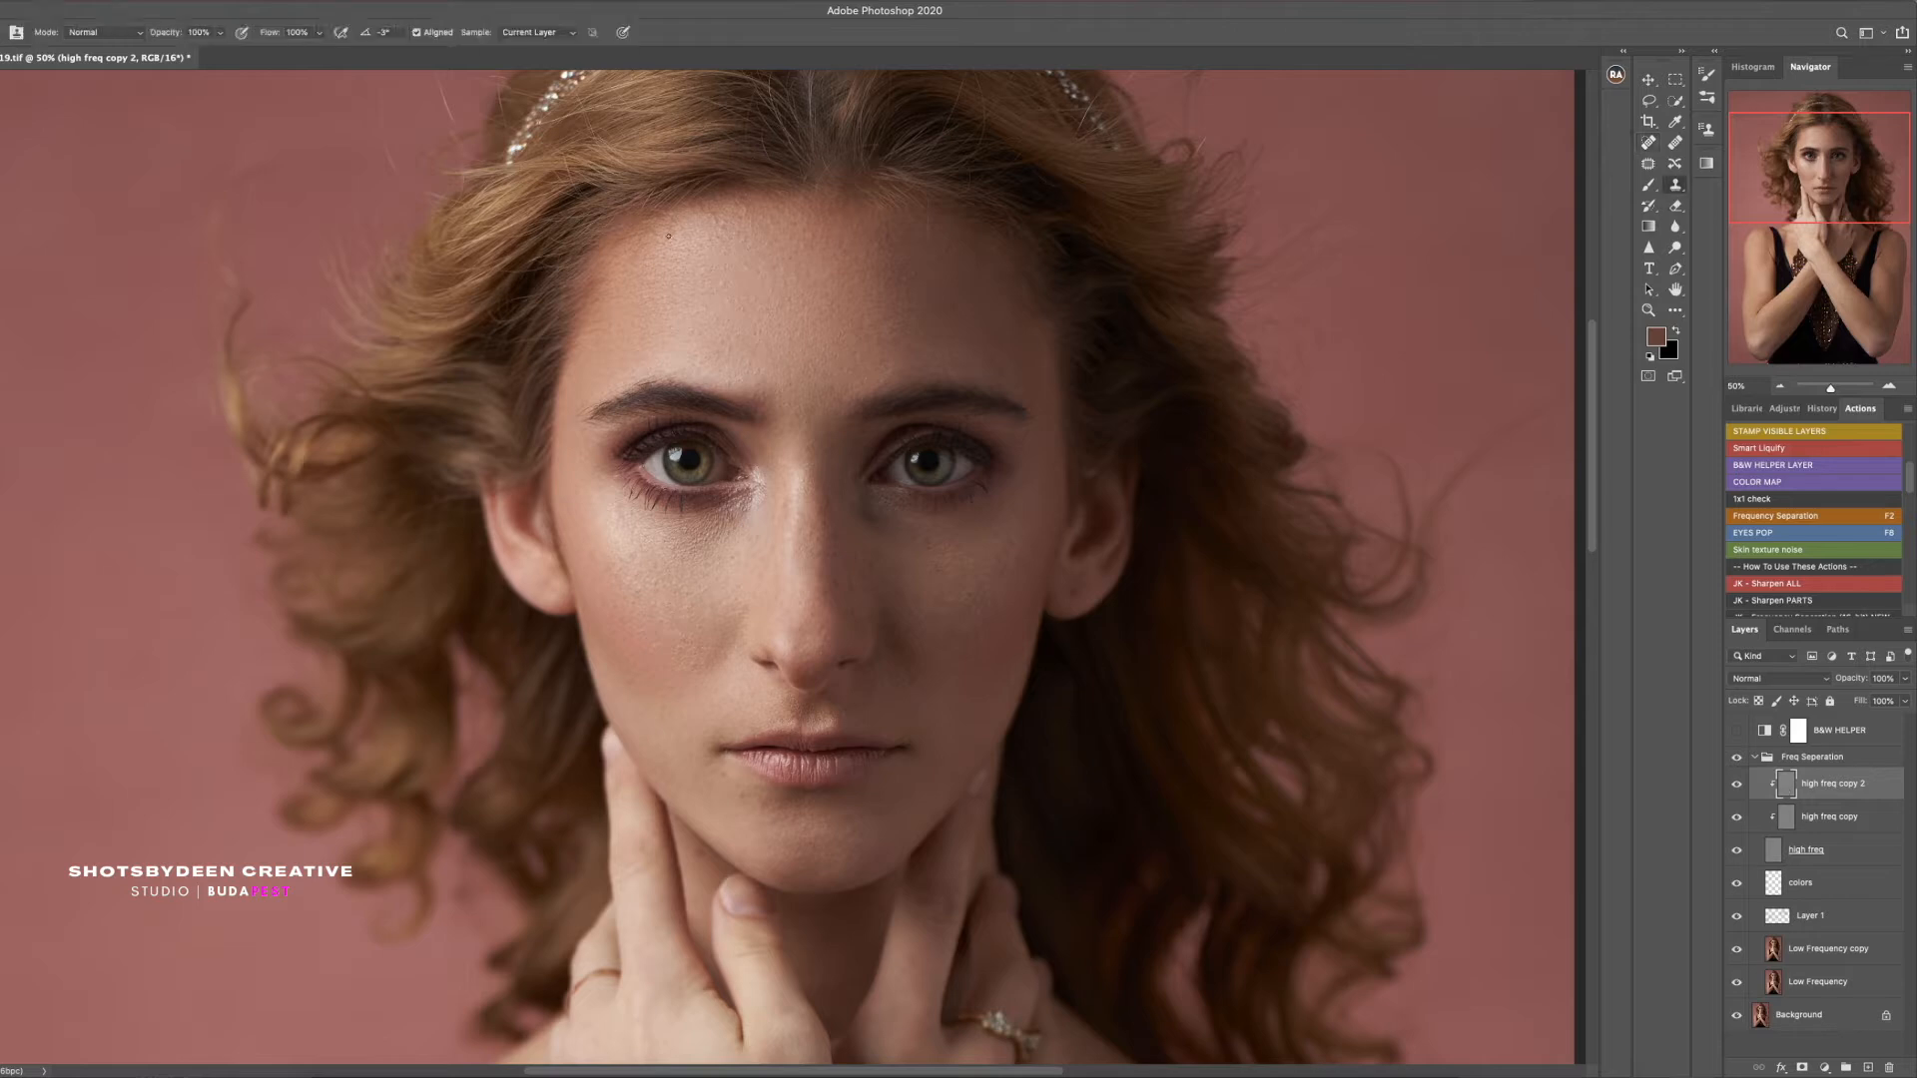
click(1736, 731)
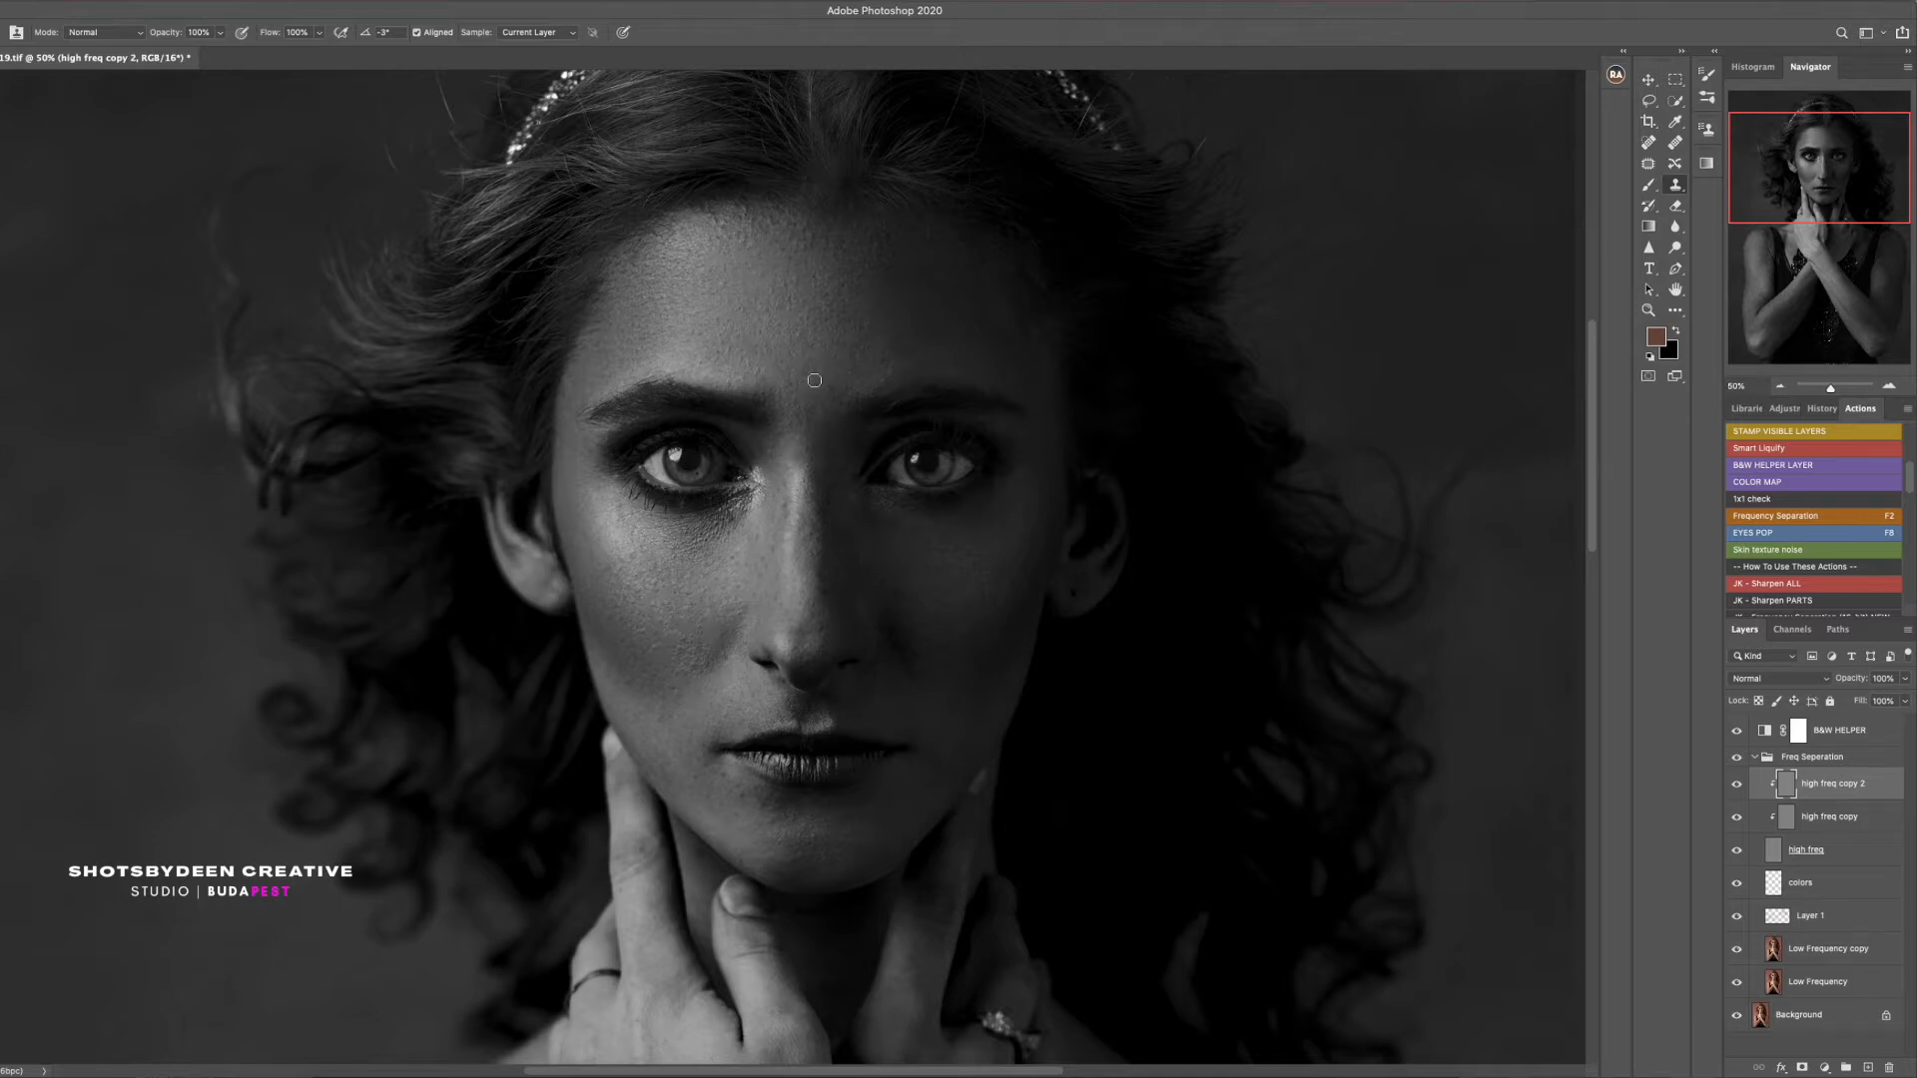
key(ctrl+comma)
key(ctrl+comma)
scroll(800, 294, up, 3)
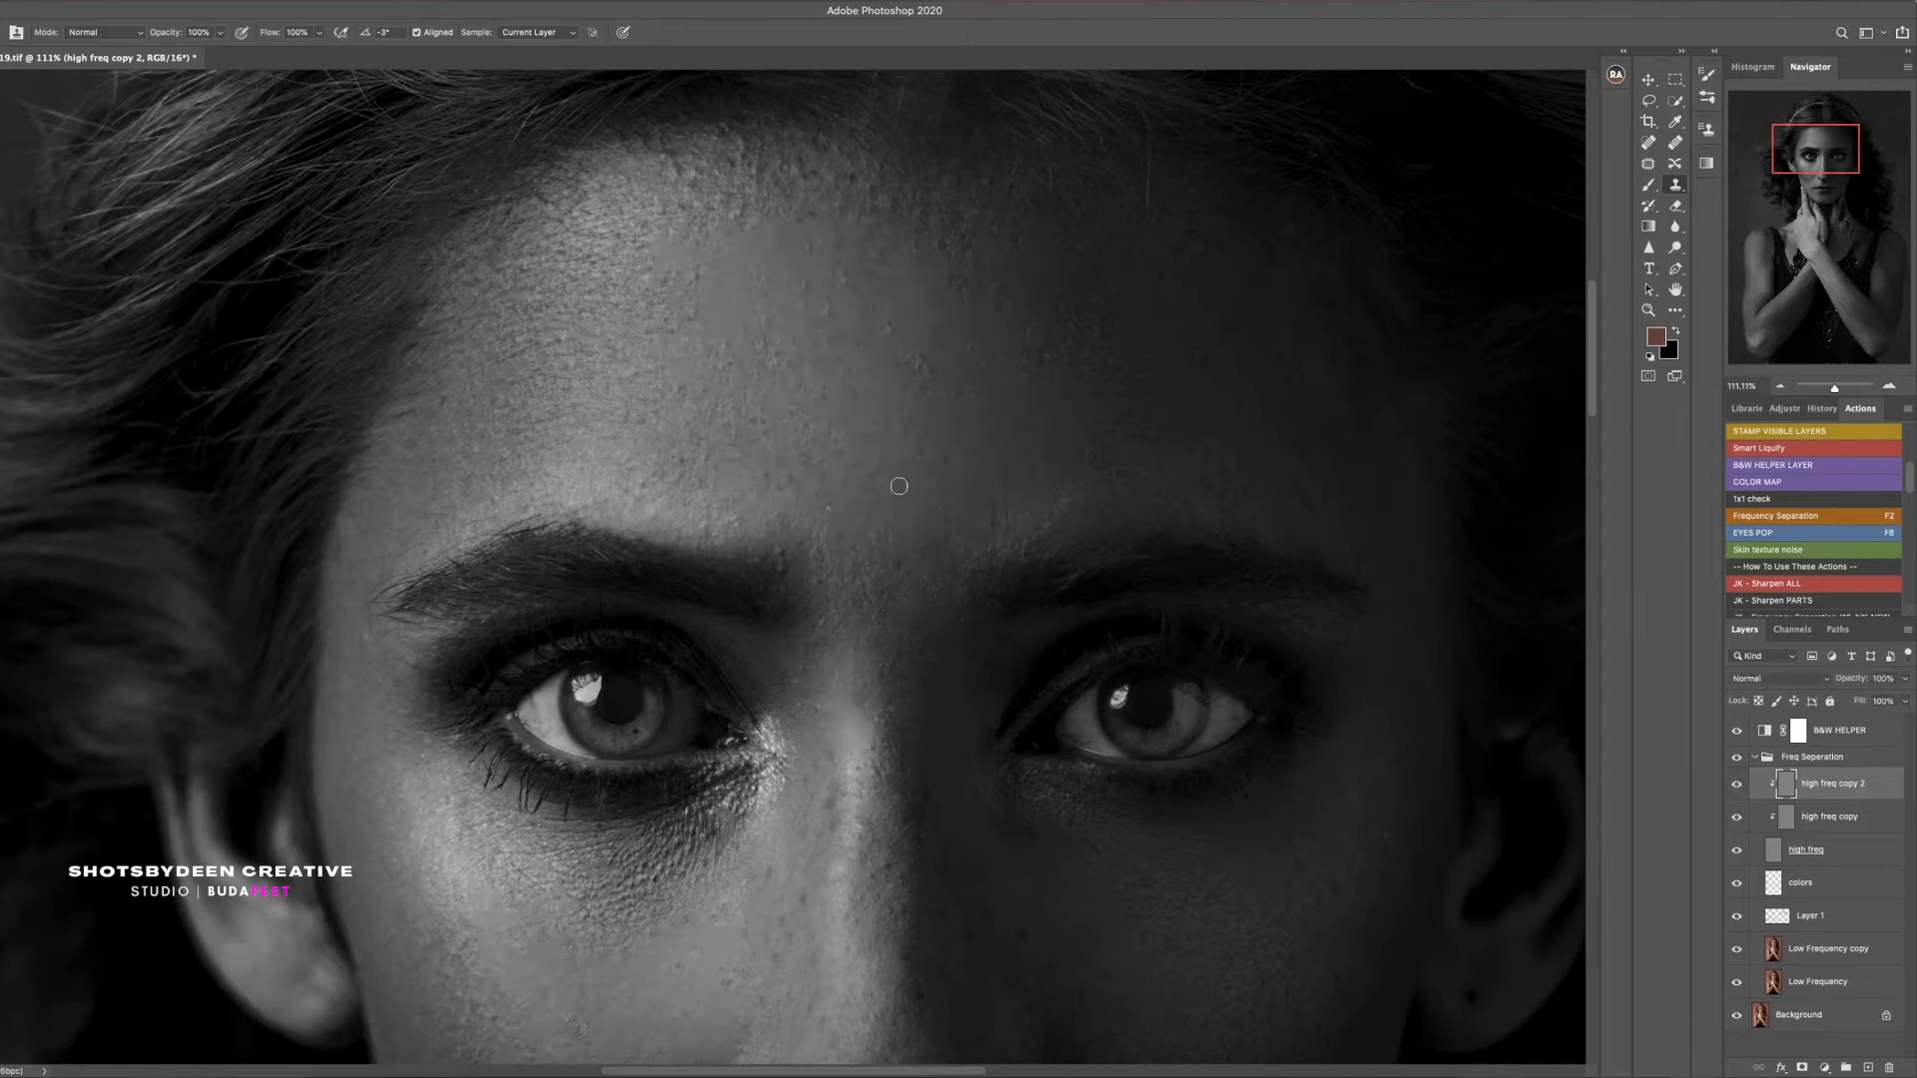
Hide the B&W HELPER layer and compare the face before and after by toggling the collapsed Freq Seperation group
key(super+0)
click(1738, 733)
key(z)
drag(647, 261, 610, 545)
click(1754, 757)
alt+click(1735, 779)
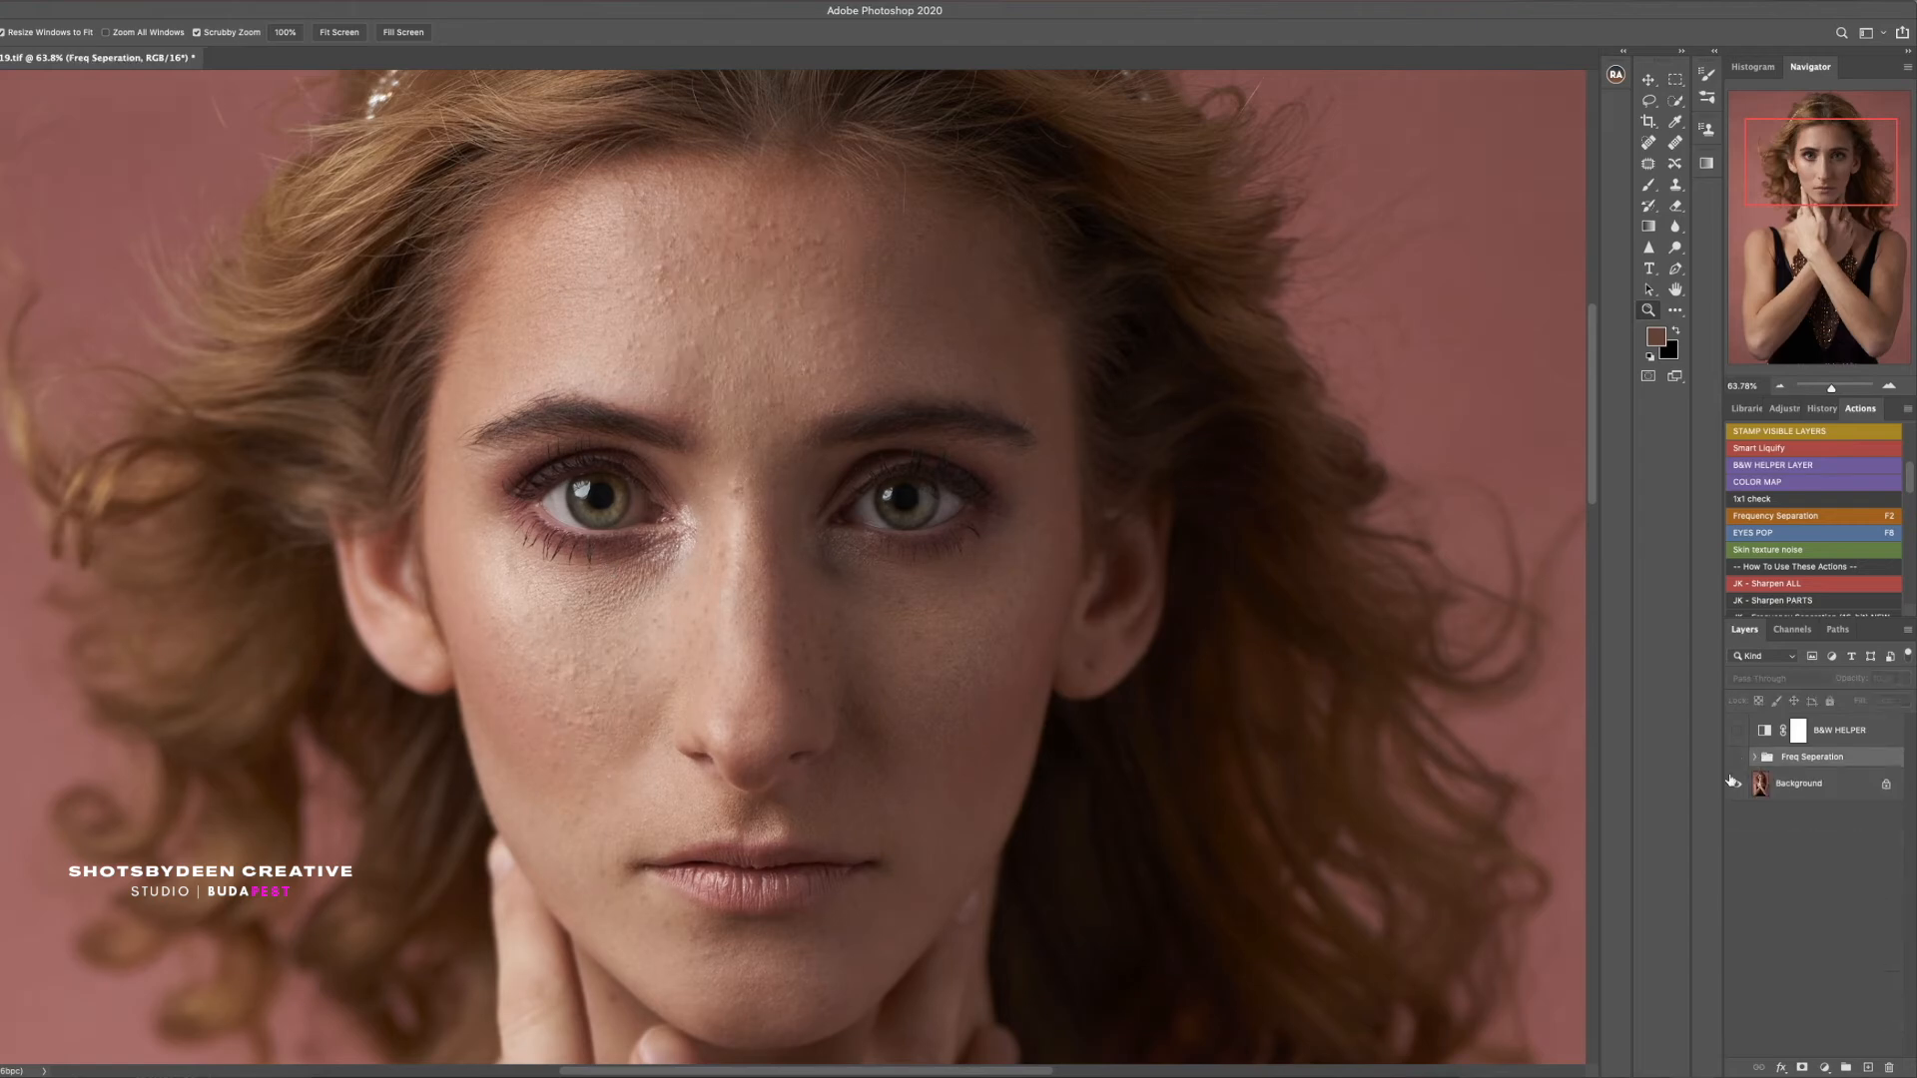
alt+click(1735, 778)
alt+click(1735, 779)
key(super+comma)
key(super+comma)
key(super+comma)
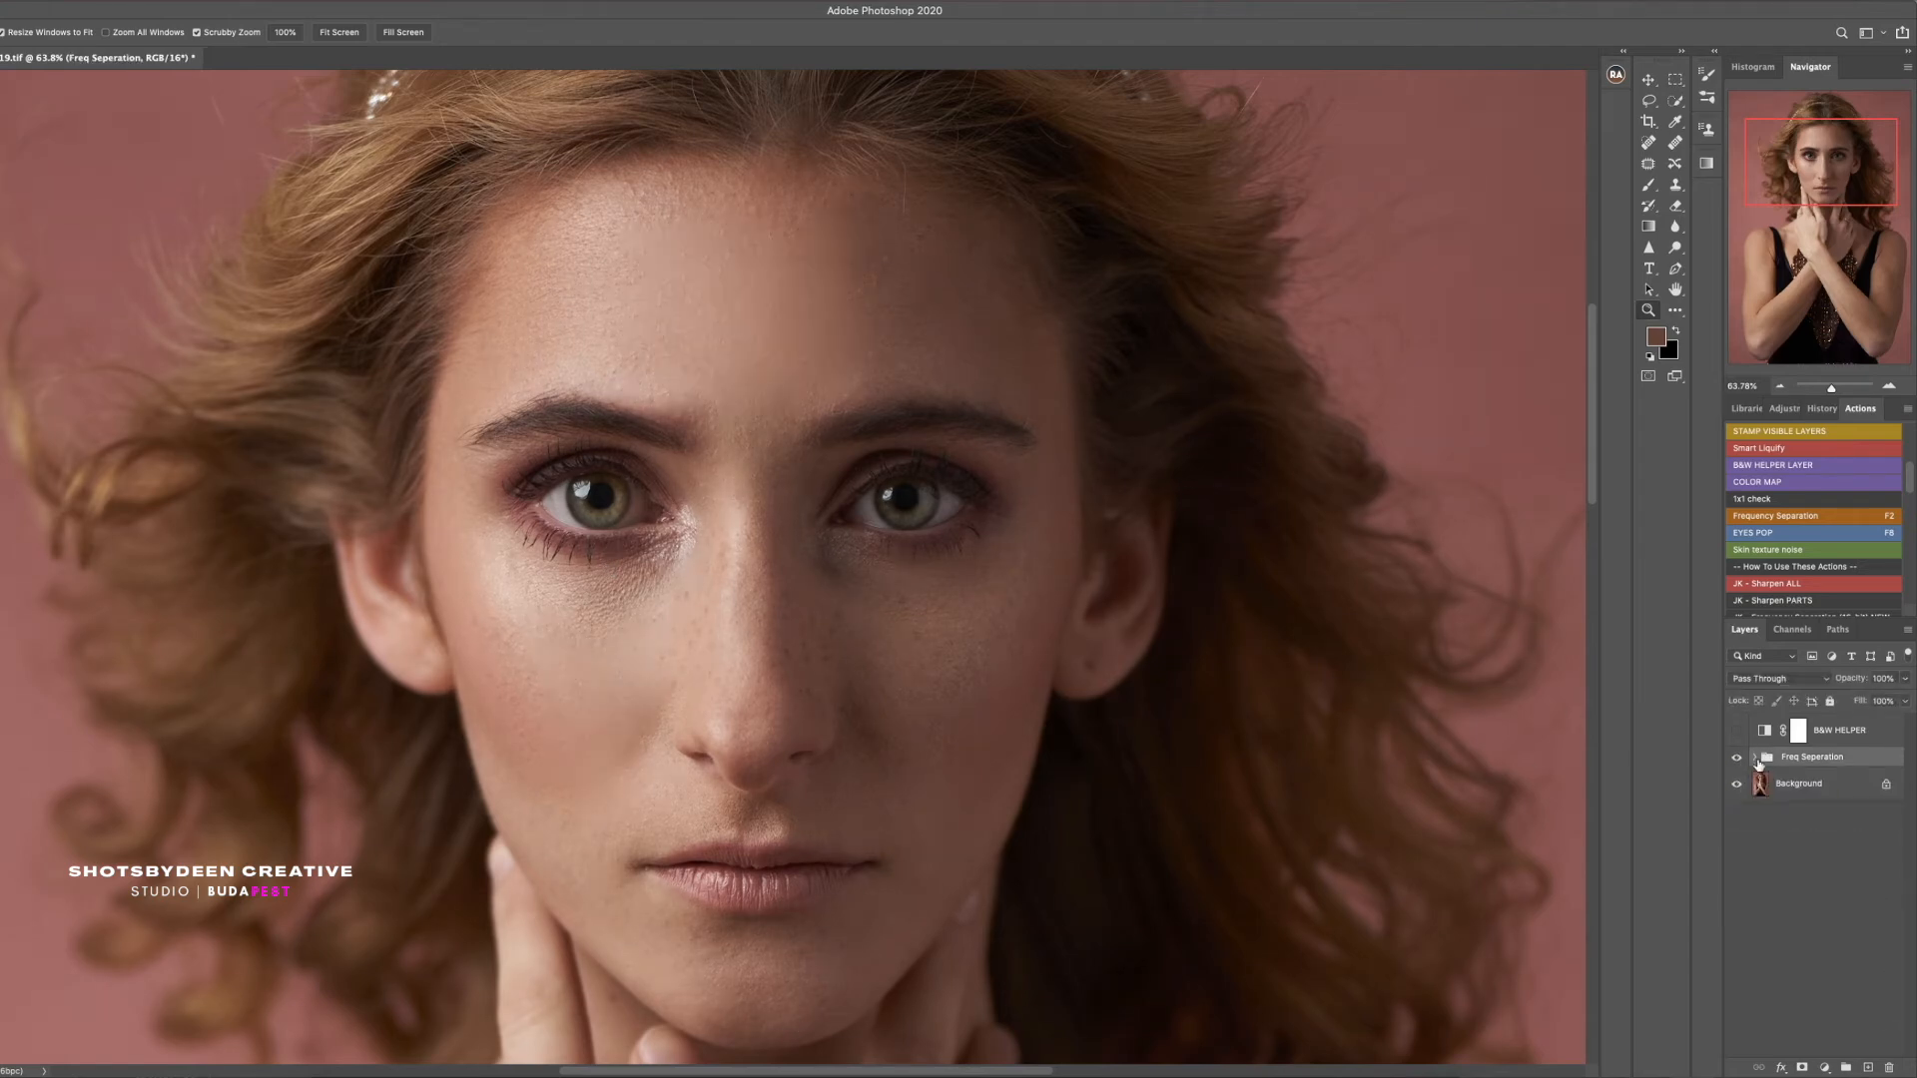
Expand the Freq Seperation group and return to the high freq copy 2 layer with the Clone Stamp for the lower face
click(1755, 758)
click(1754, 782)
key(s)
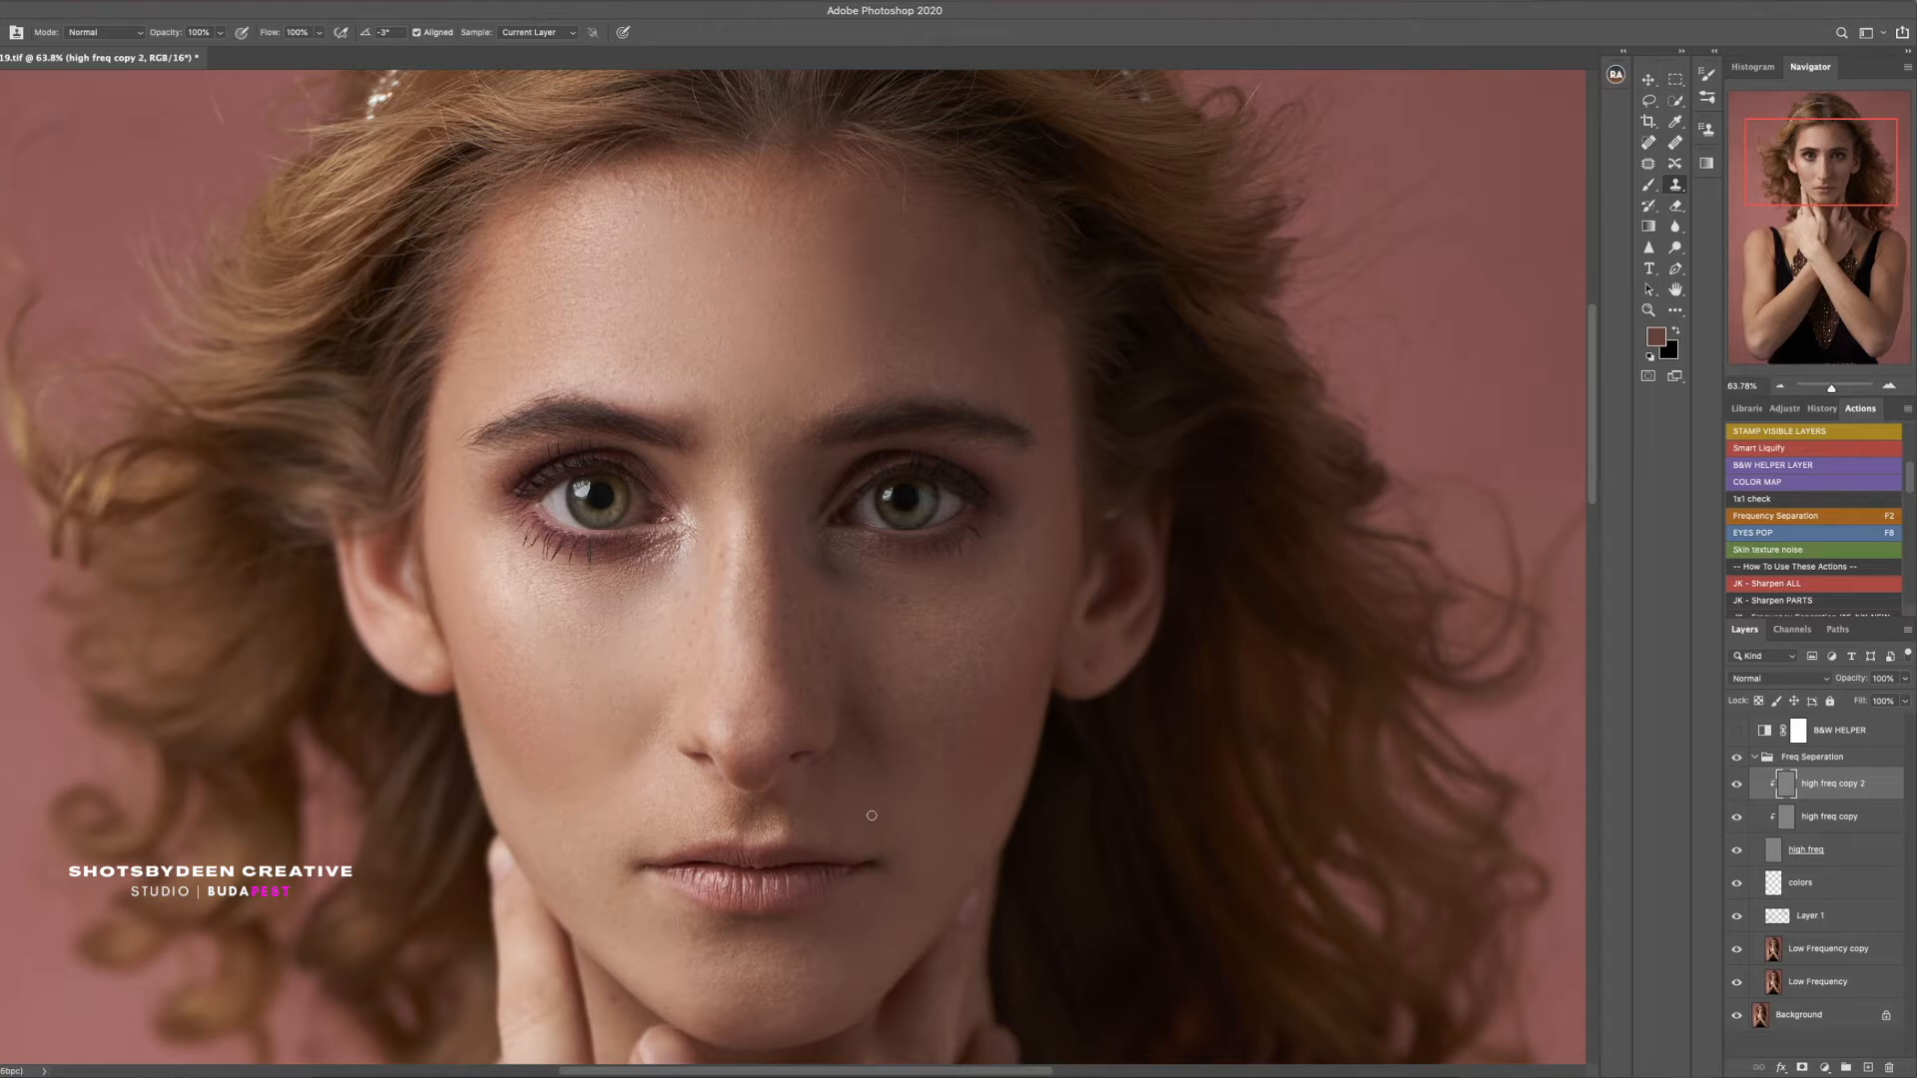
scroll(885, 831, down, 5)
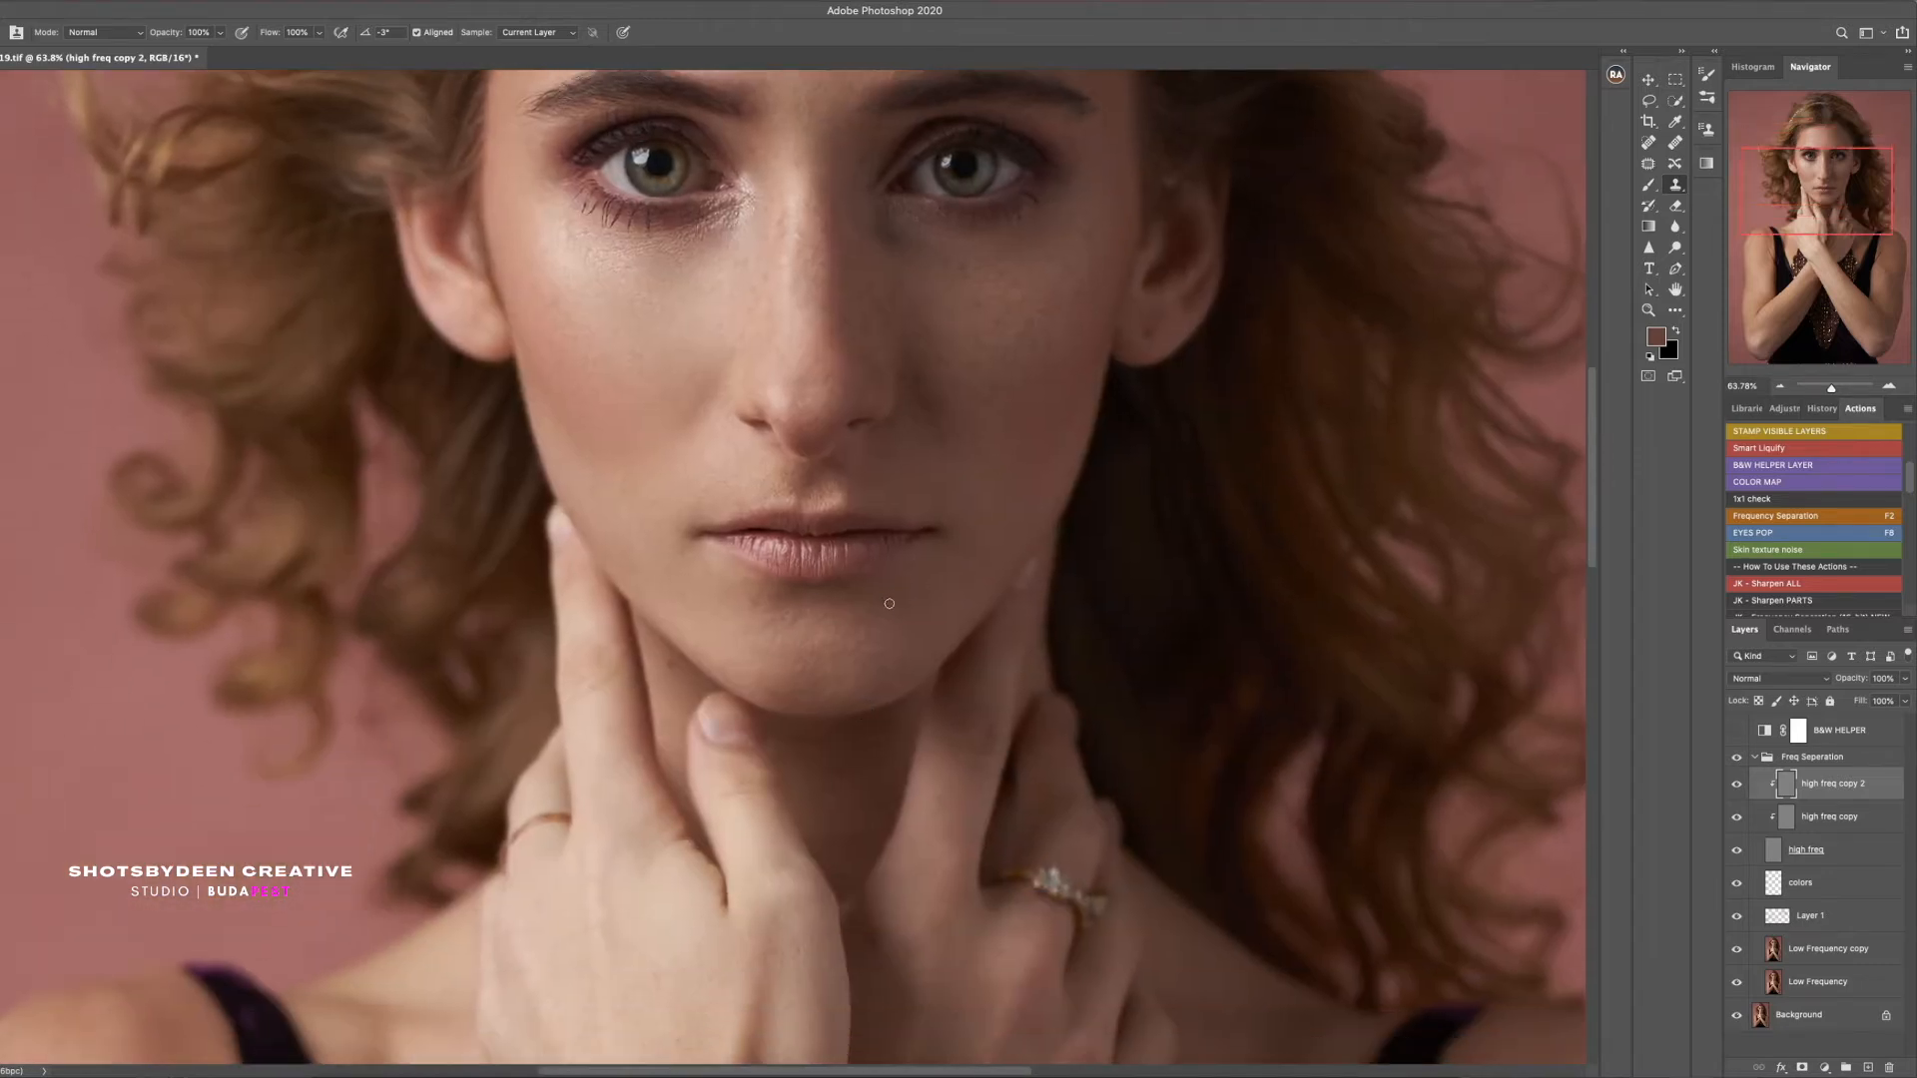
key(super+minus)
scroll(753, 595, up, 2)
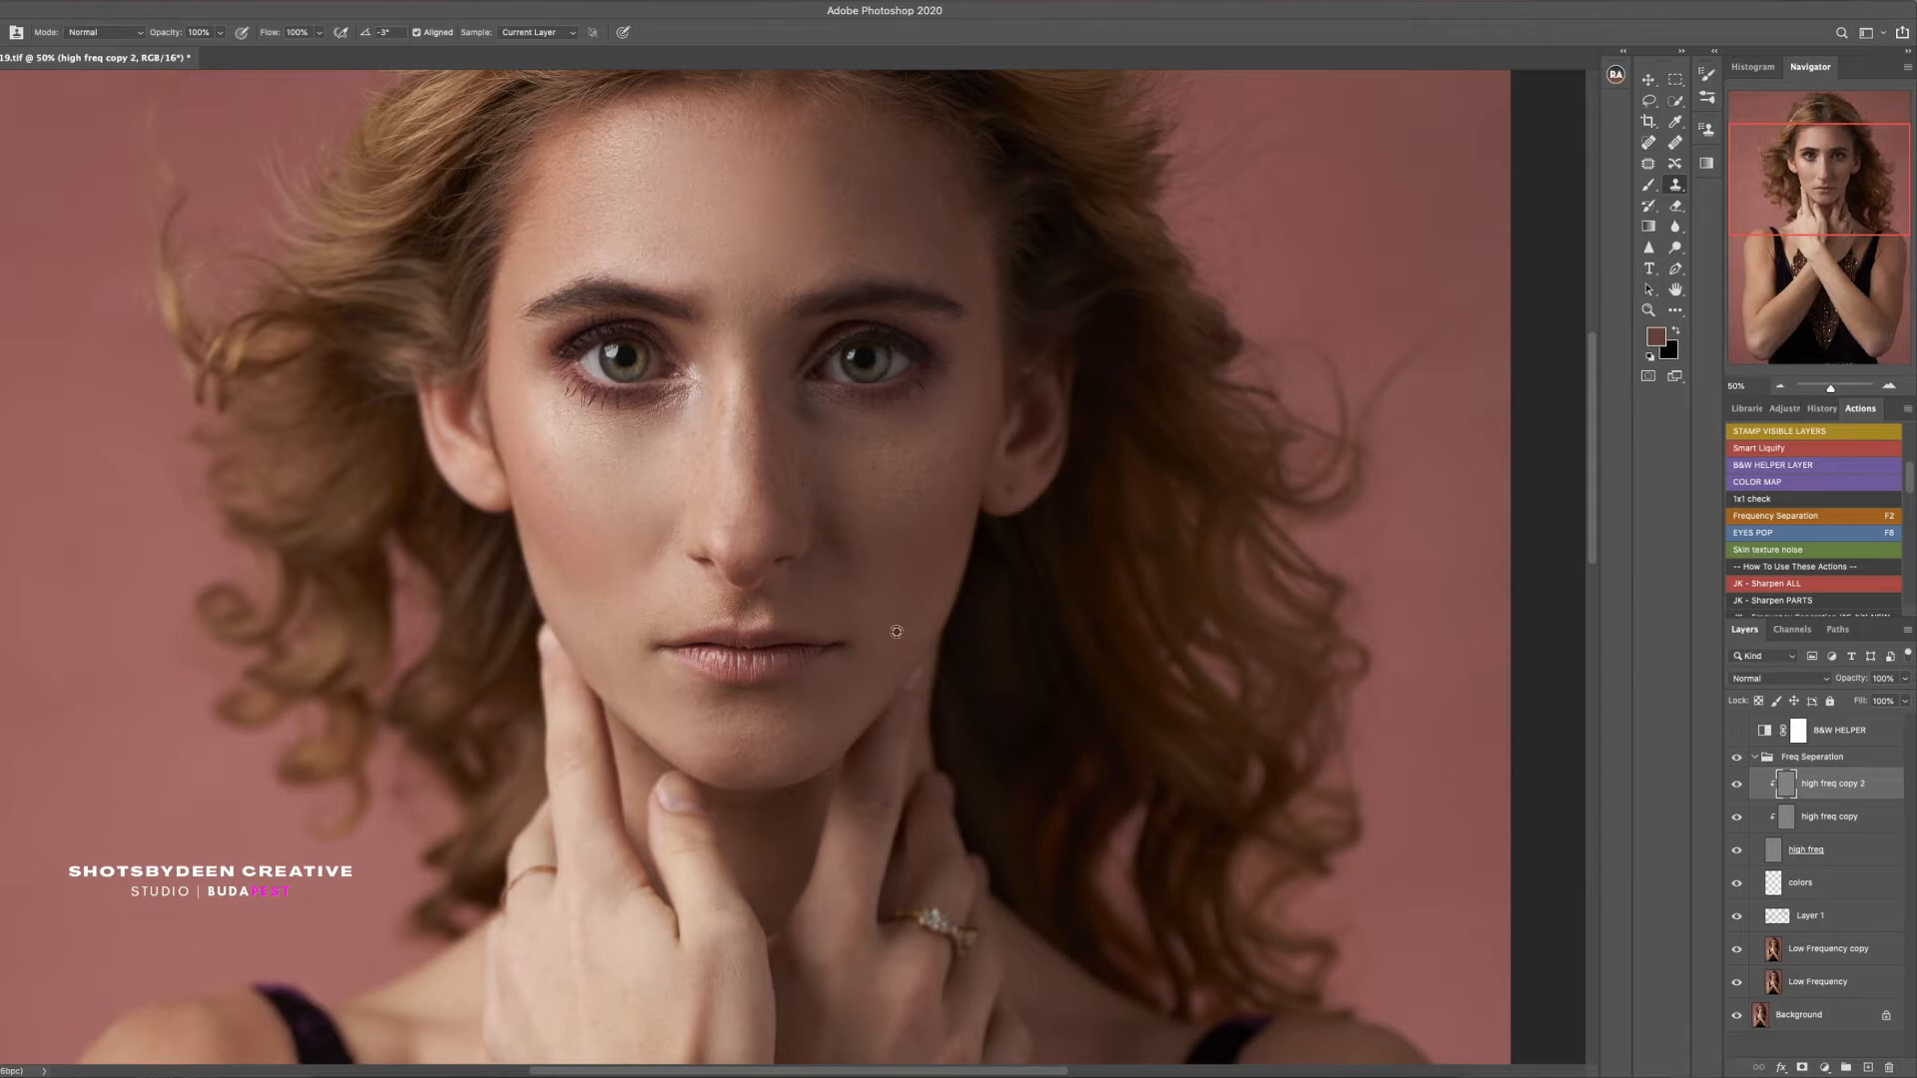
Brush skin tone under the shadowed eye beside the nose on the colors layer at 20% flow, and compare the result
click(1772, 884)
key(b)
drag(802, 411, 812, 418)
key(super+comma)
key(super+comma)
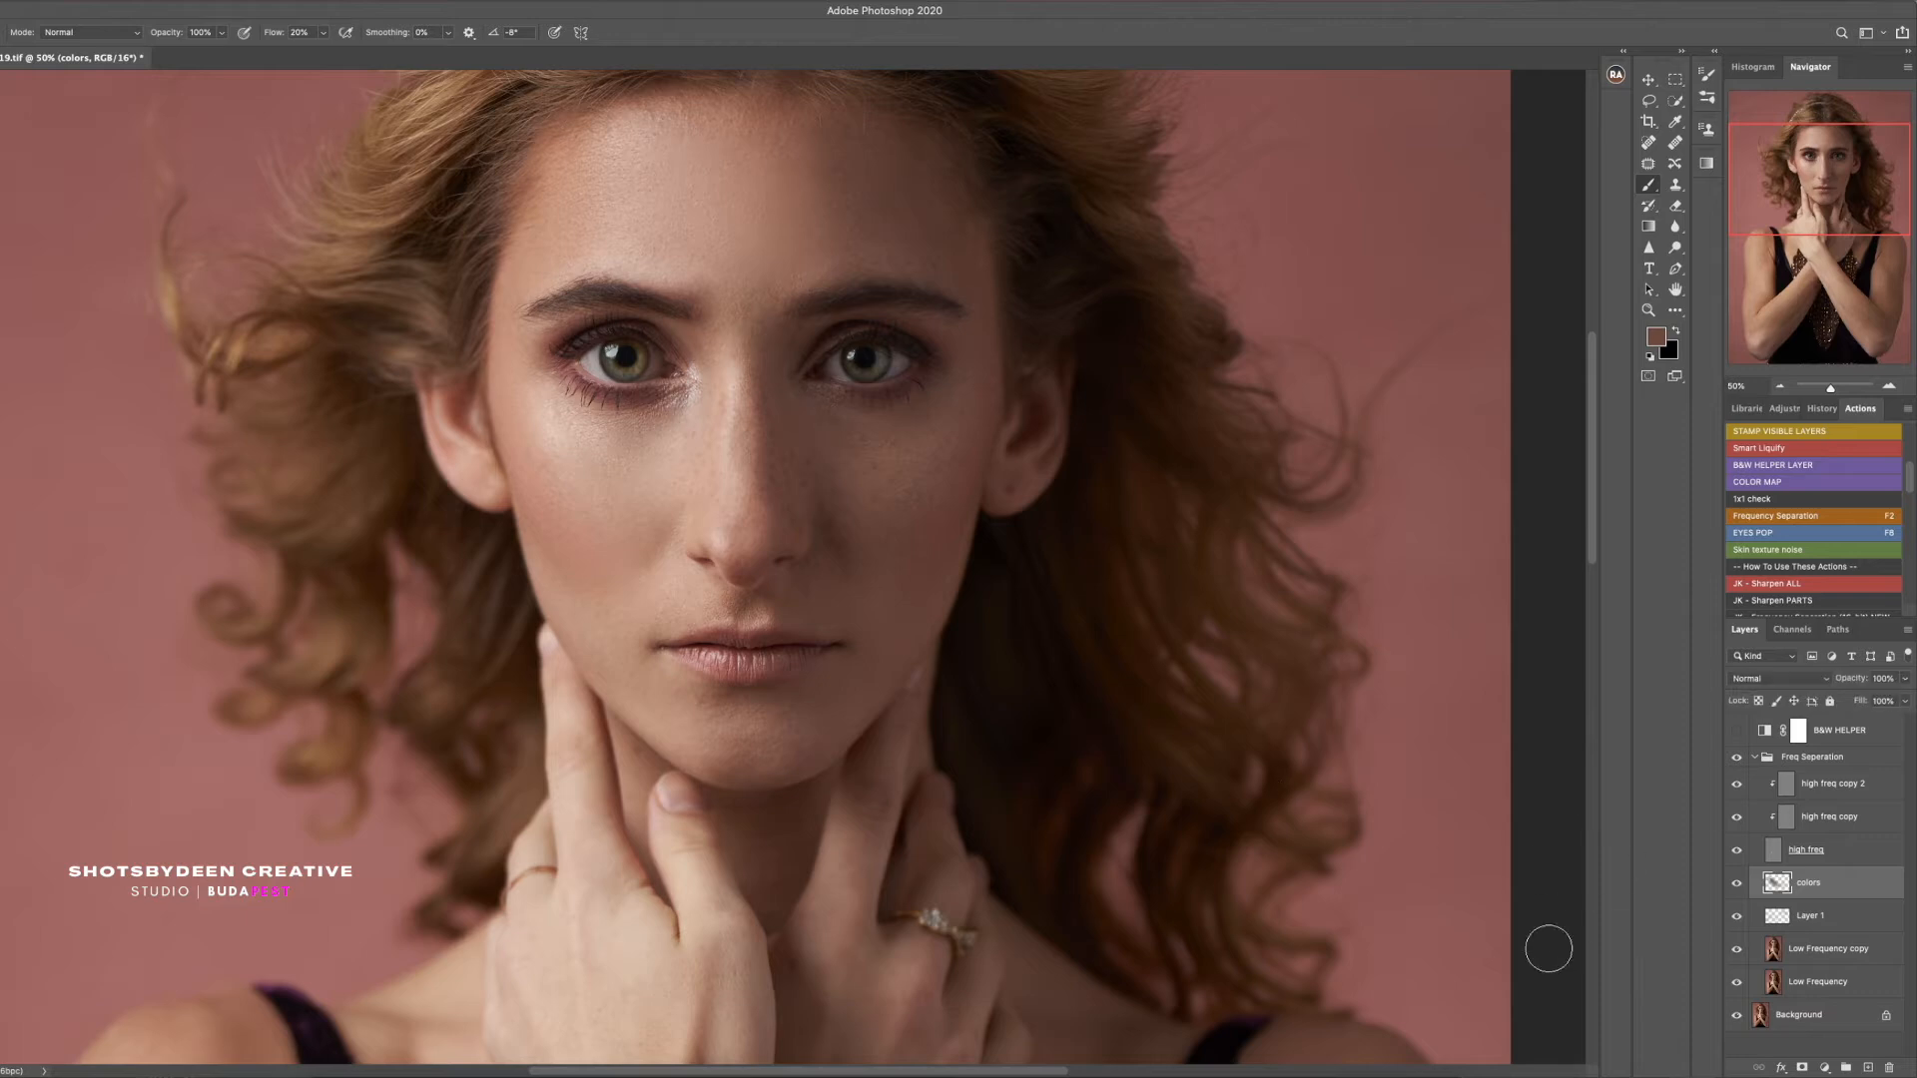
Select the high freq copy 2 layer with the Clone Stamp and compare its retouching on and off
click(1788, 784)
key(s)
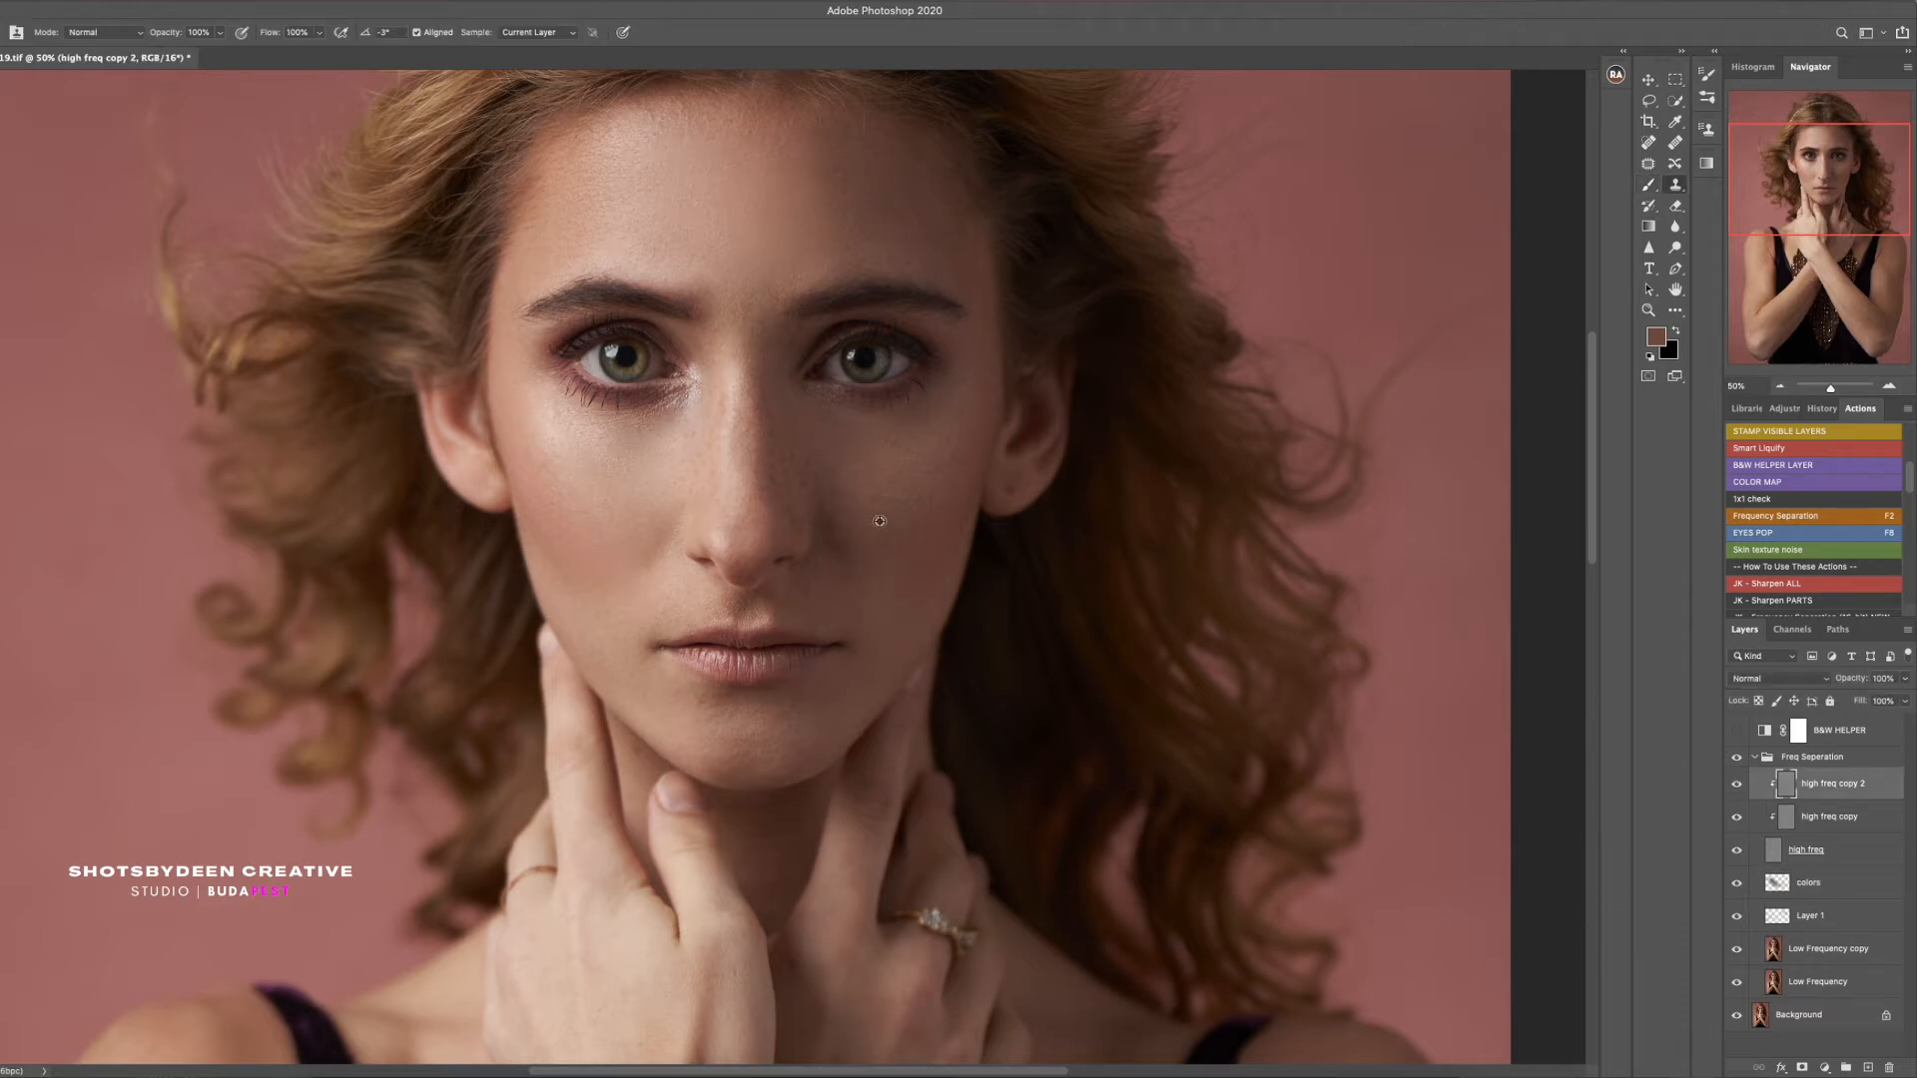
key(super+comma)
key(super+minus)
key(super+comma)
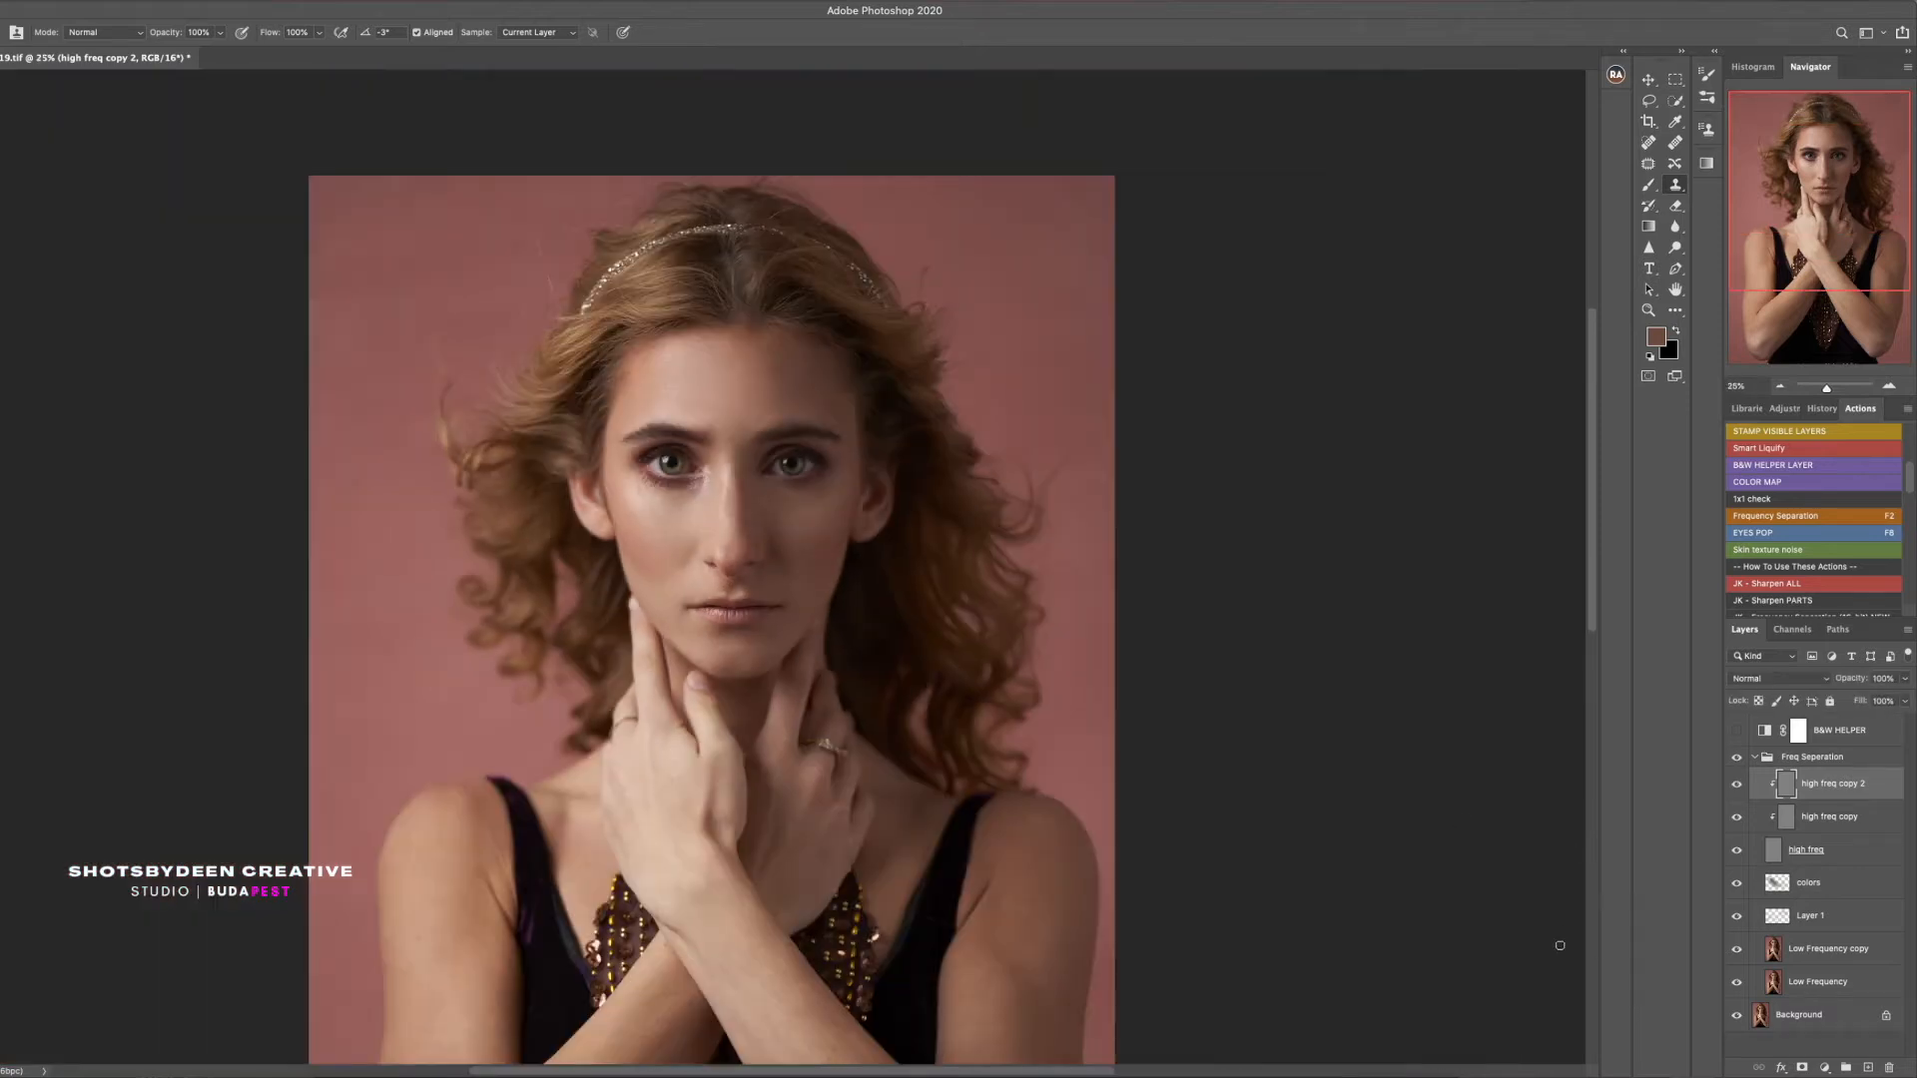
Add a new layer above colors and brush sampled skin tone onto the shadowed cheek, comparing it on and off
click(1795, 883)
key(super+alt+shift+n)
key(b)
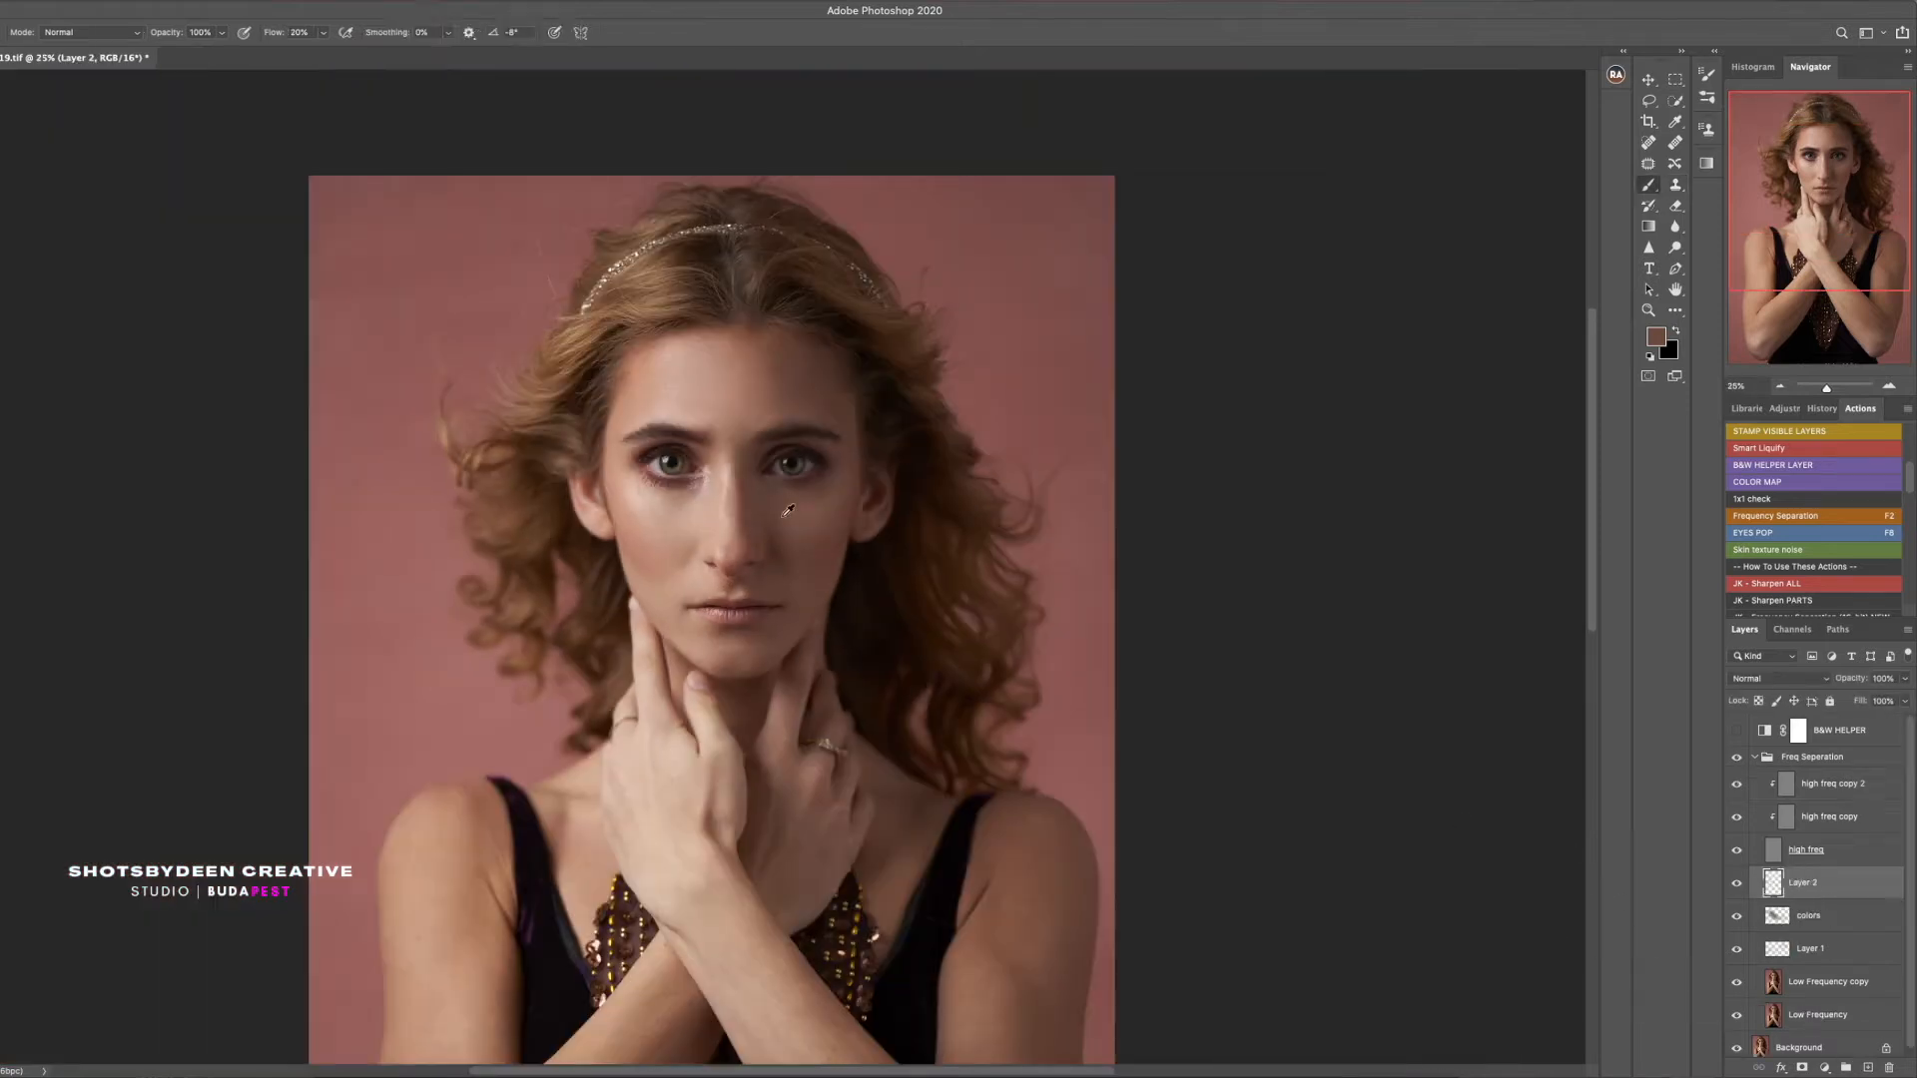
alt+click(779, 509)
mouse_move(805, 521)
mouse_down()
mouse_move(796, 569)
mouse_move(804, 536)
mouse_up()
key(super+comma)
key(super+comma)
Sample further skin tones from the shadowed cheek and beside the mouth, using a smaller brush
alt+click(785, 521)
key([)
key([)
key([)
alt+click(808, 515)
alt+click(788, 581)
Review the retouch in black and white, and compare the collapsed Freq Seperation group on and off
click(1760, 737)
click(1754, 757)
click(1737, 730)
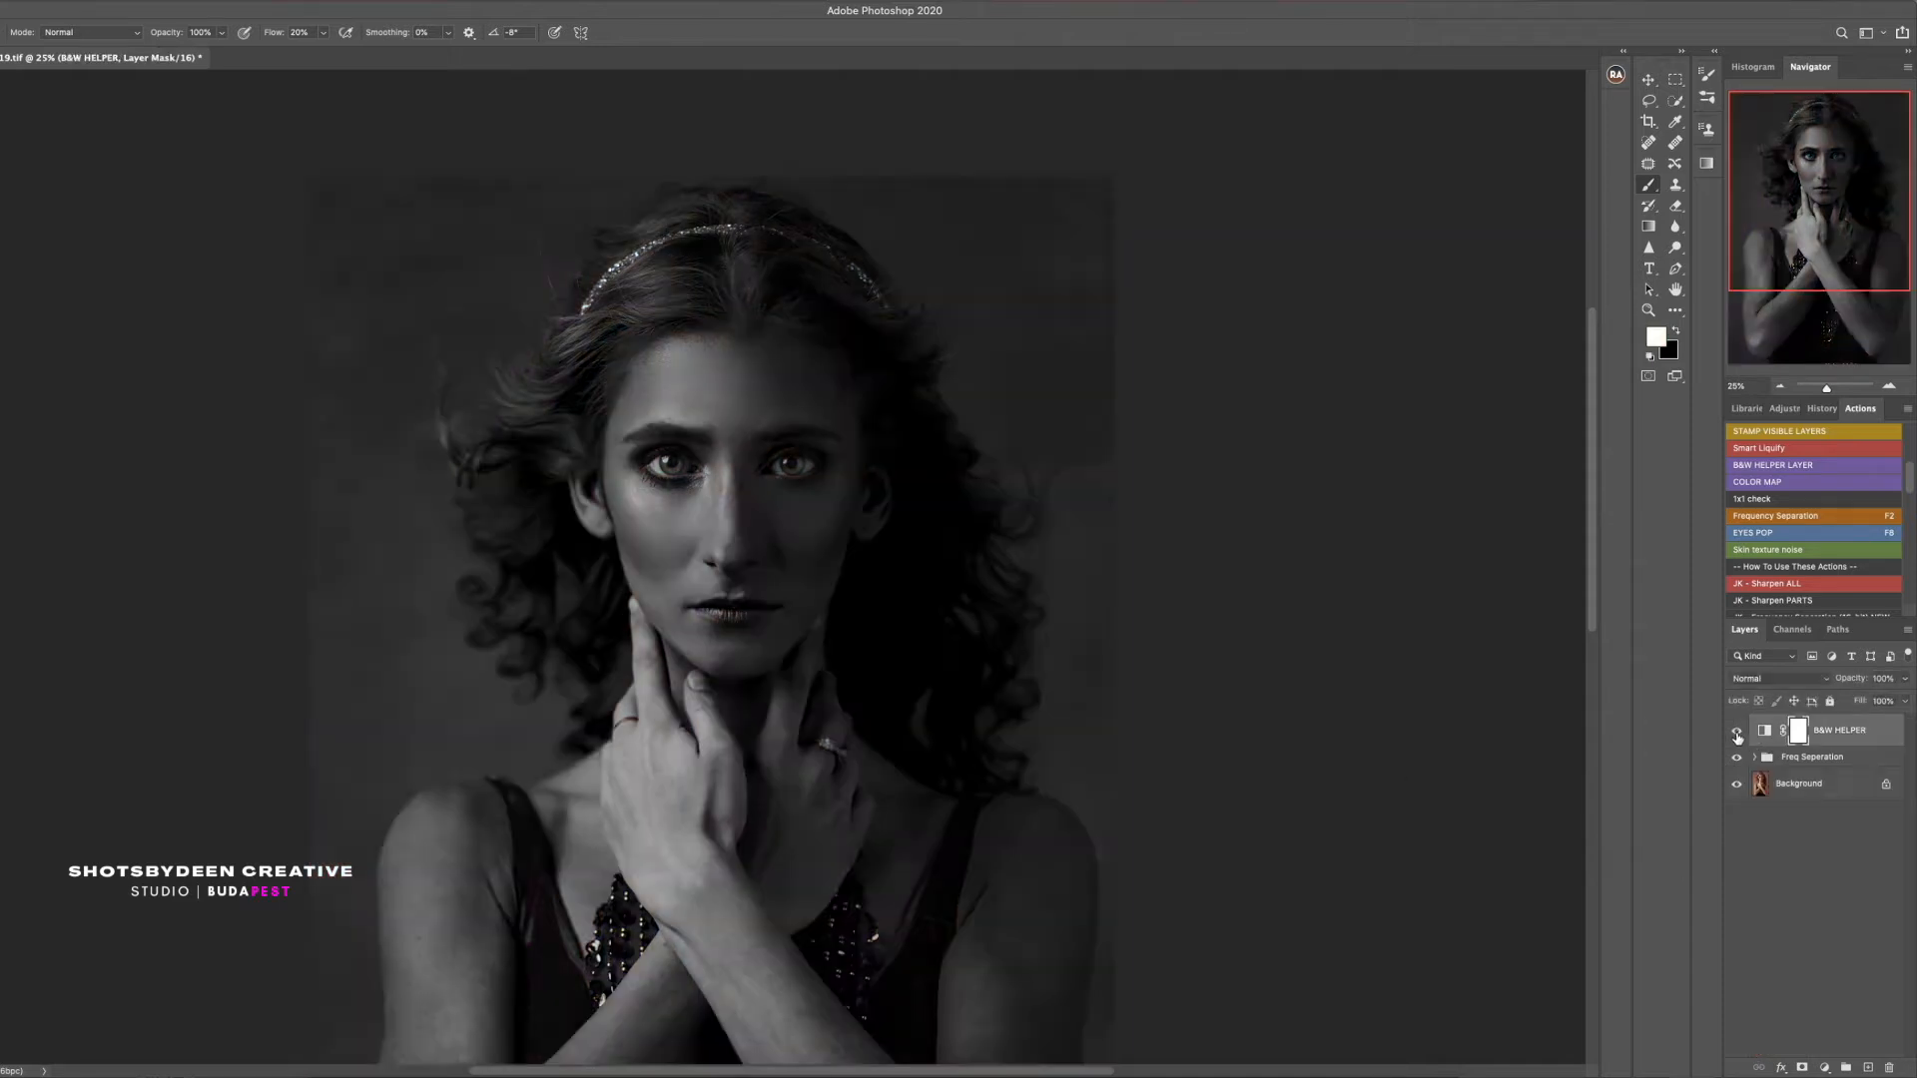
click(1736, 730)
click(1786, 758)
key(super+comma)
key(super+comma)
key(z)
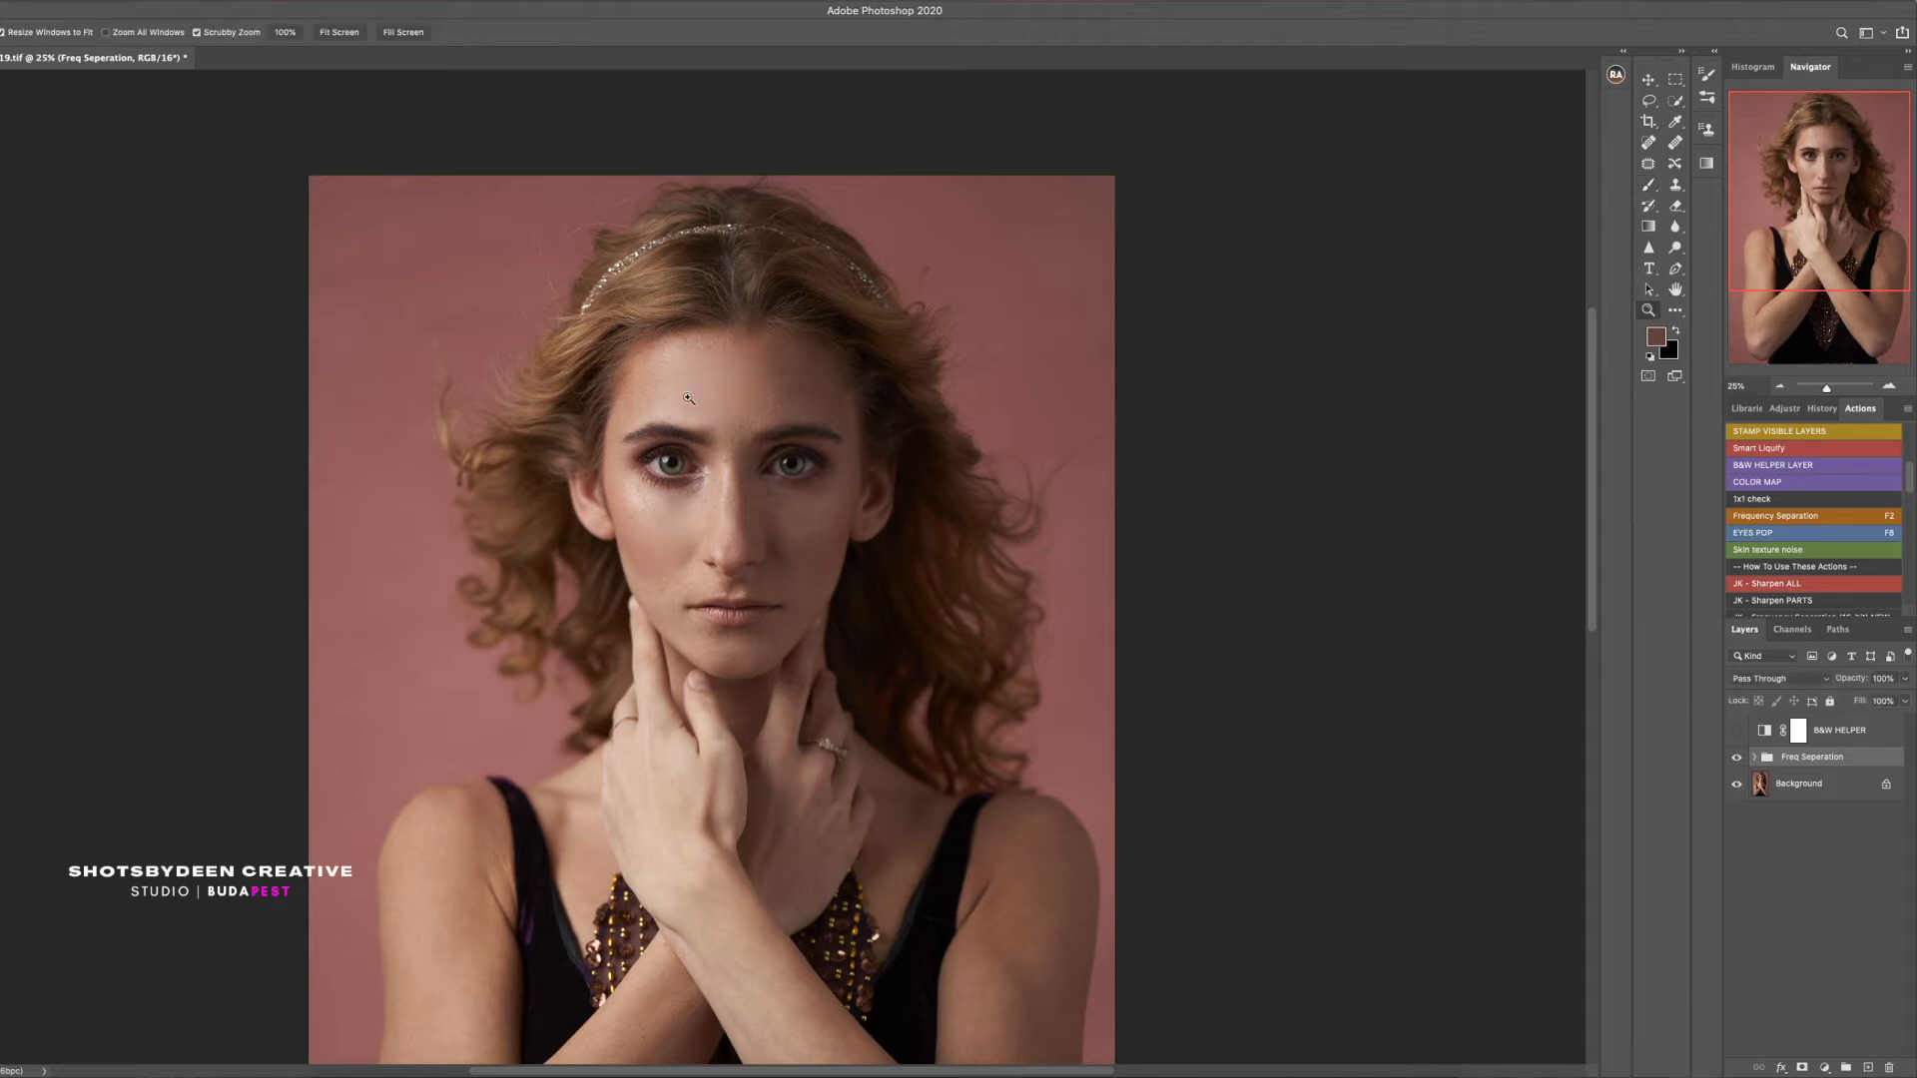
Delete the B&W HELPER layer
drag(686, 400, 801, 507)
click(1794, 733)
key(Delete)
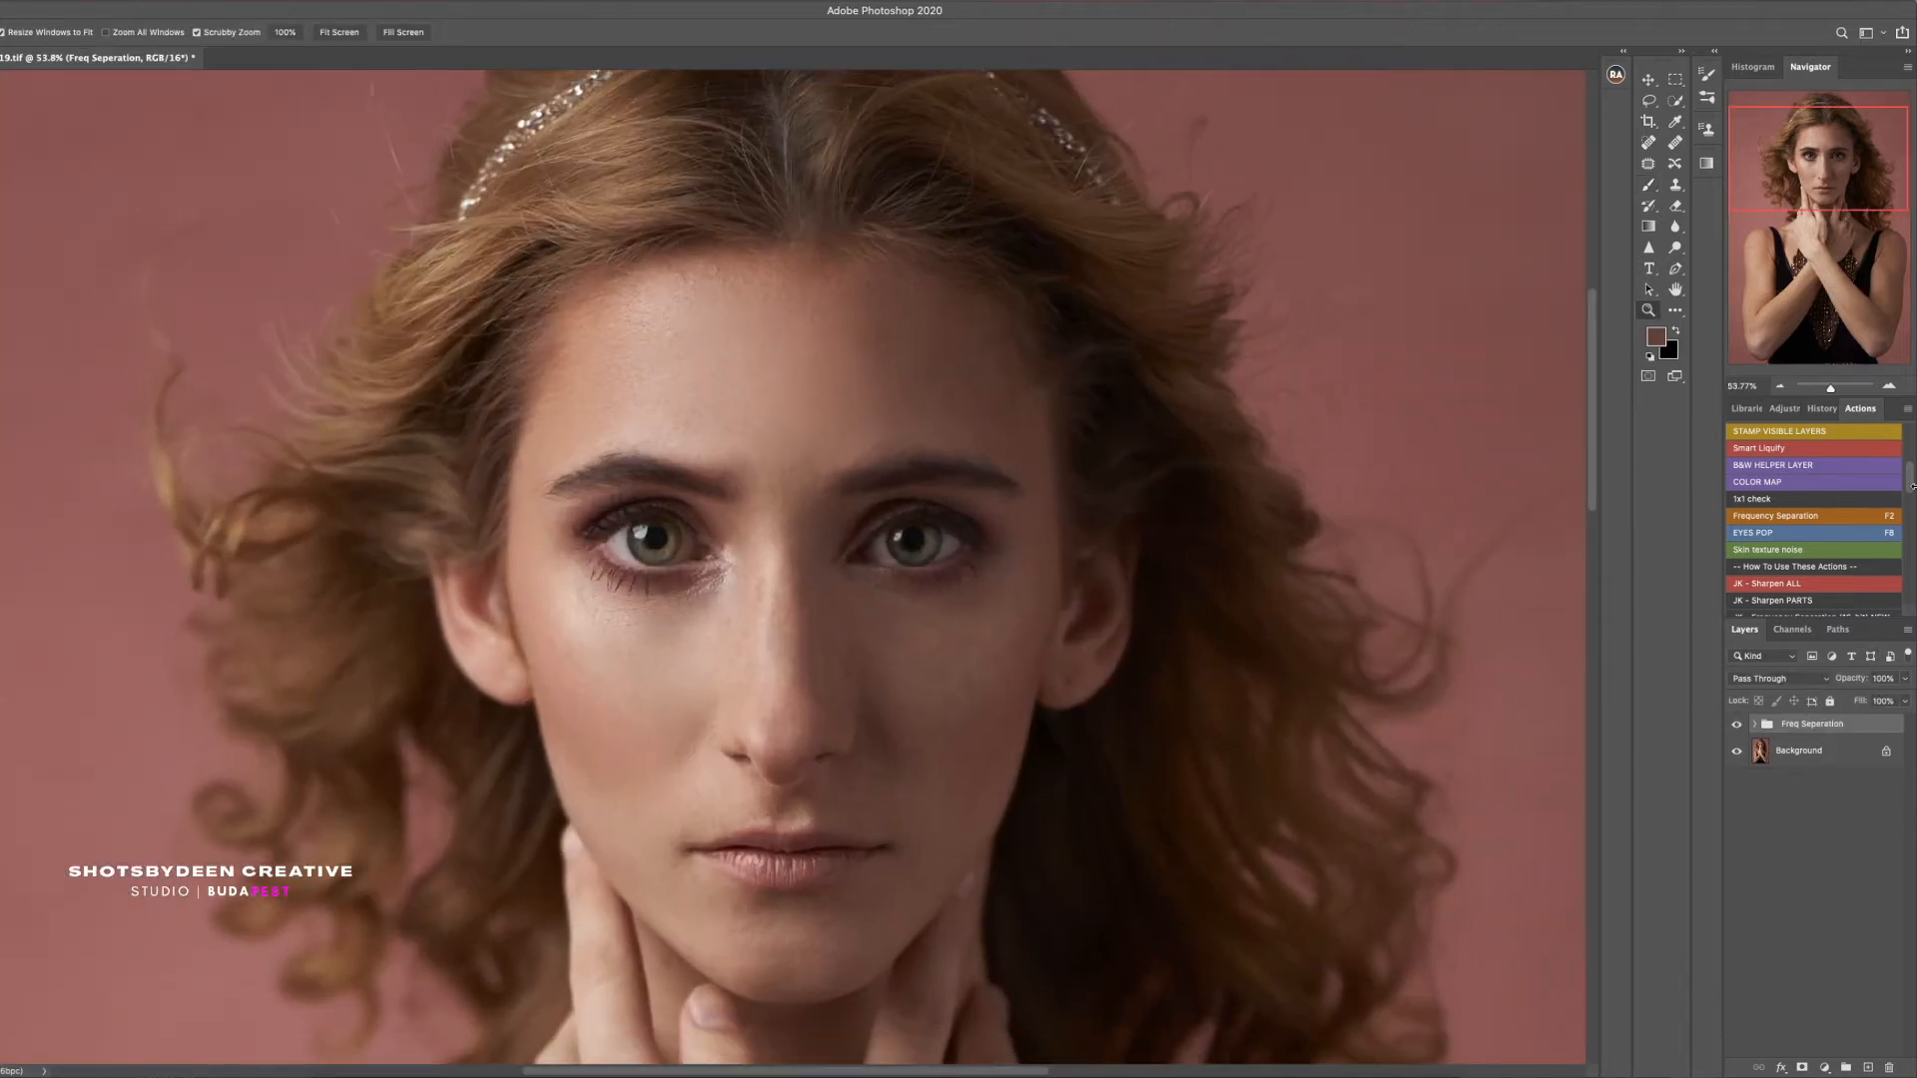
Run the recorded action that adds the texture smart-filter layer, and disable that layer's mask
scroll(1873, 493, up, 3)
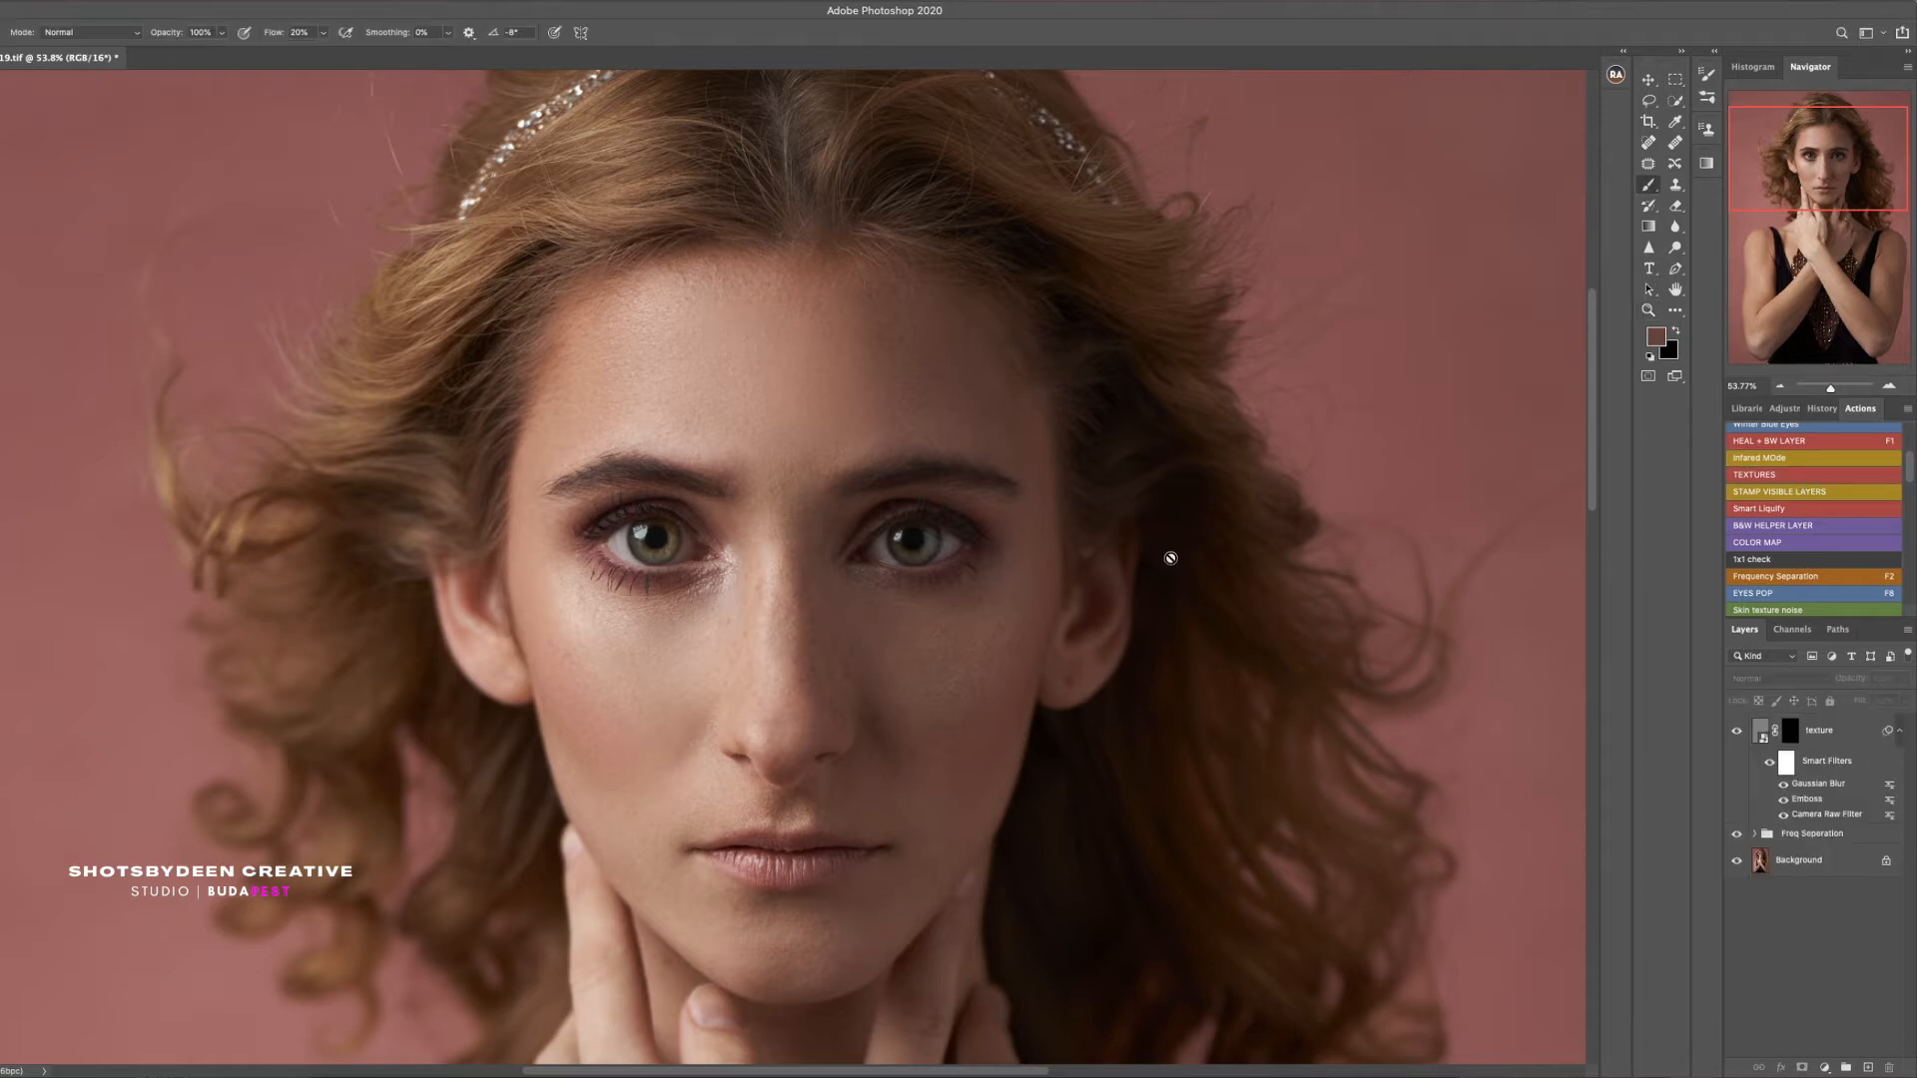
shift+click(1787, 732)
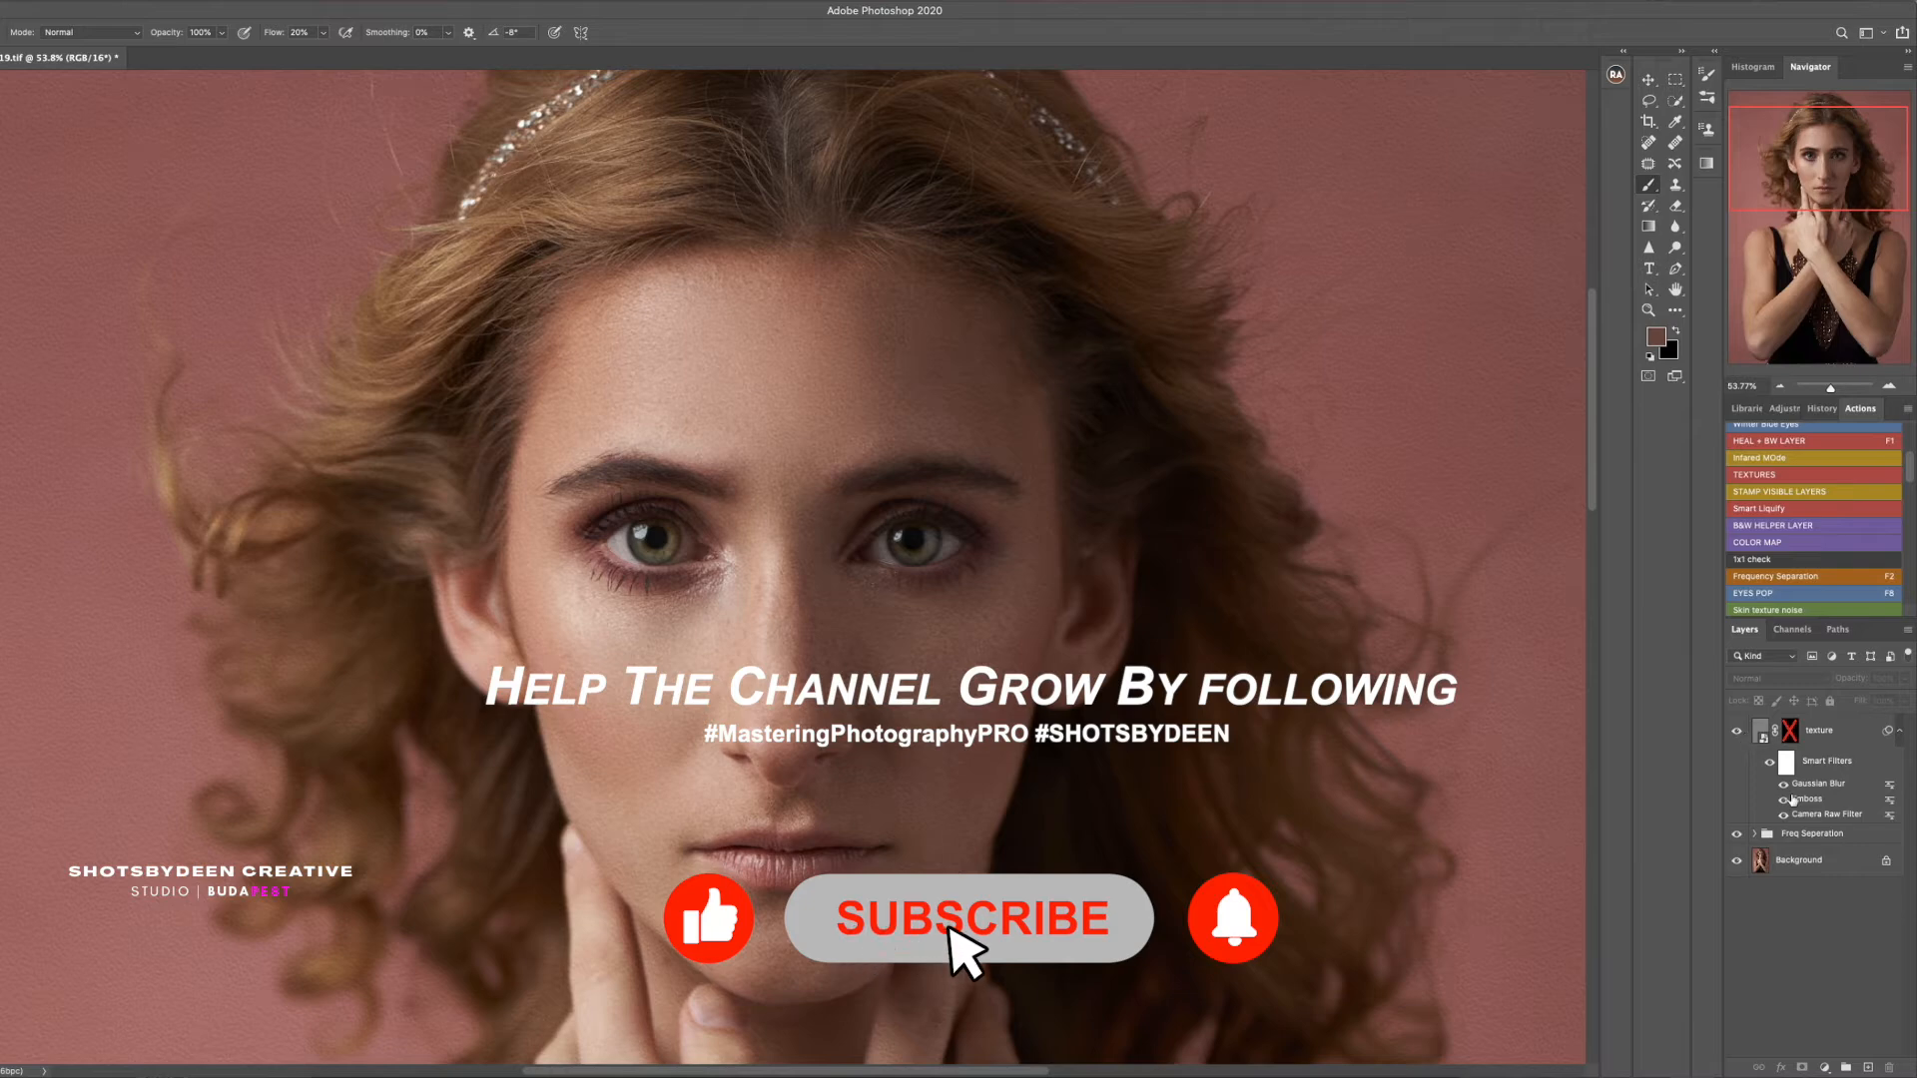
Set the texture layer's Emboss filter to an angle of 170° and an amount of about 30%
double_click(1808, 800)
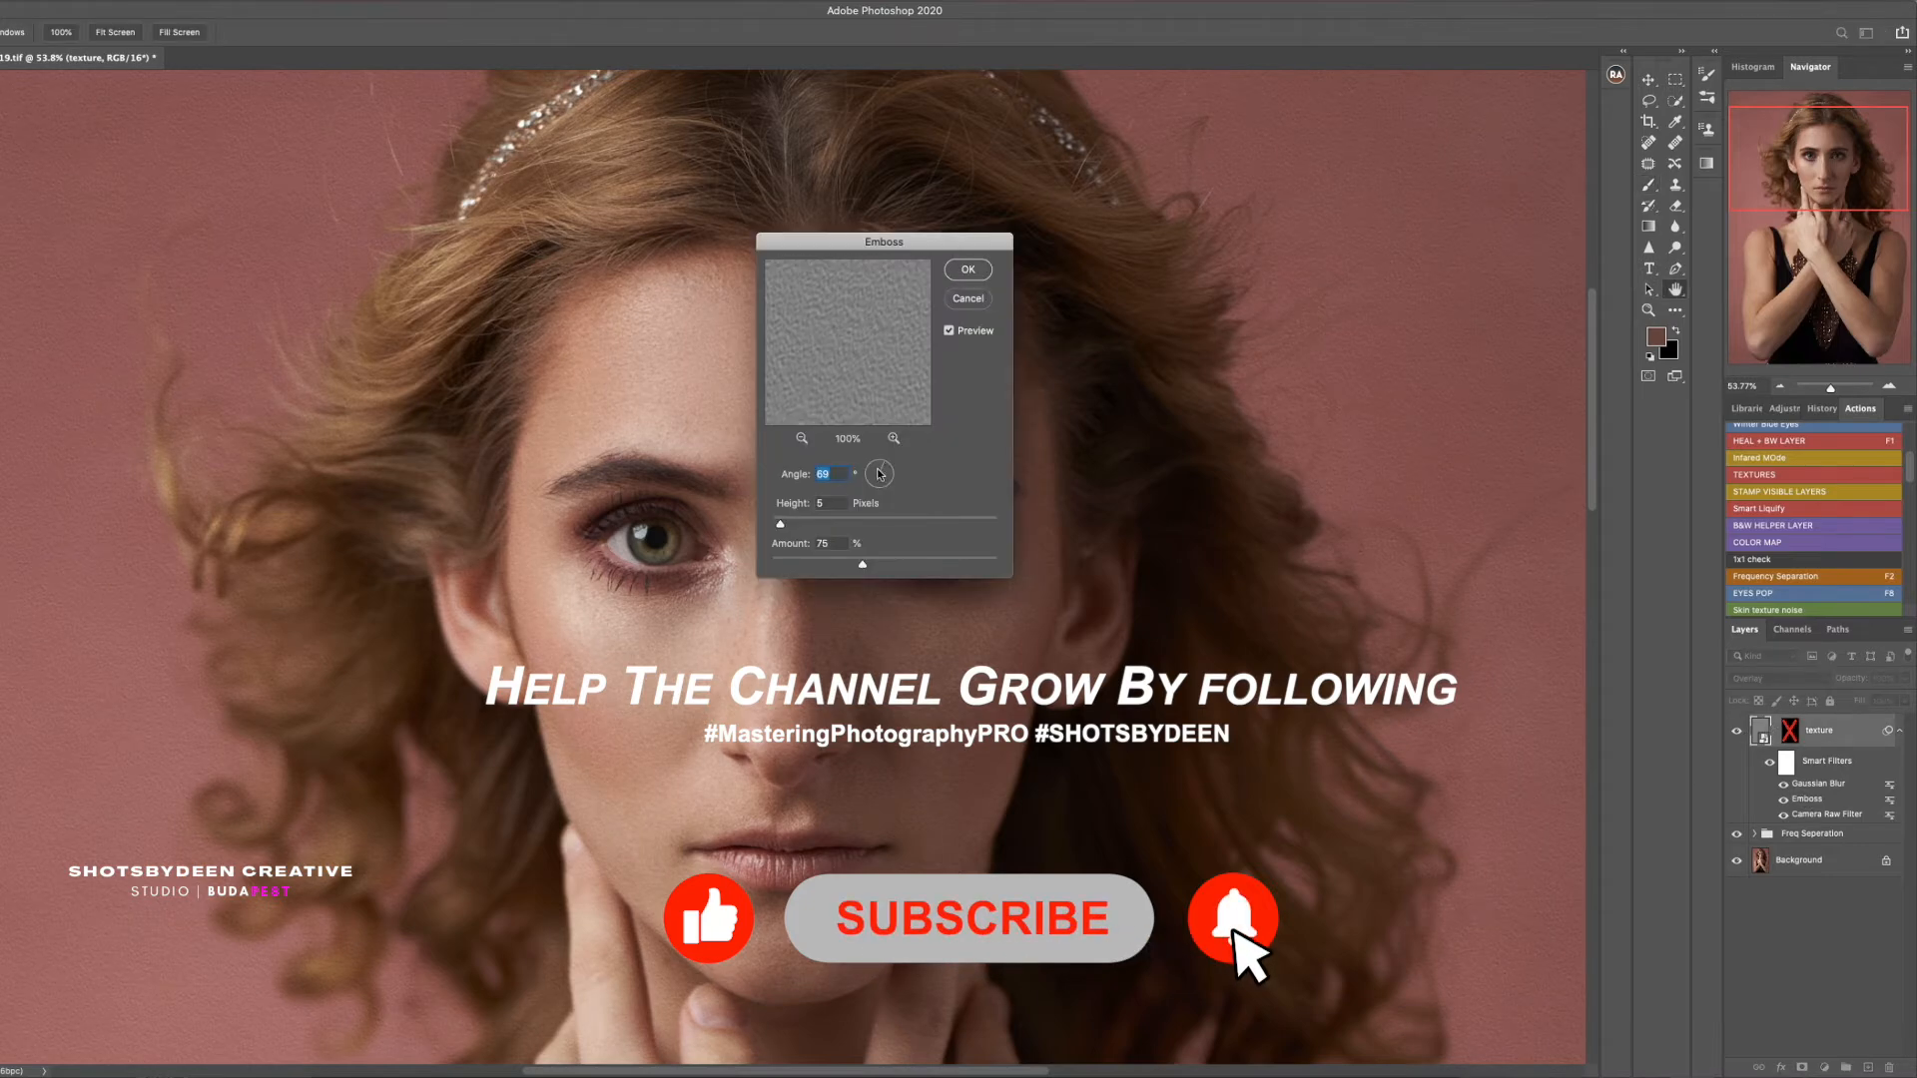
click(870, 473)
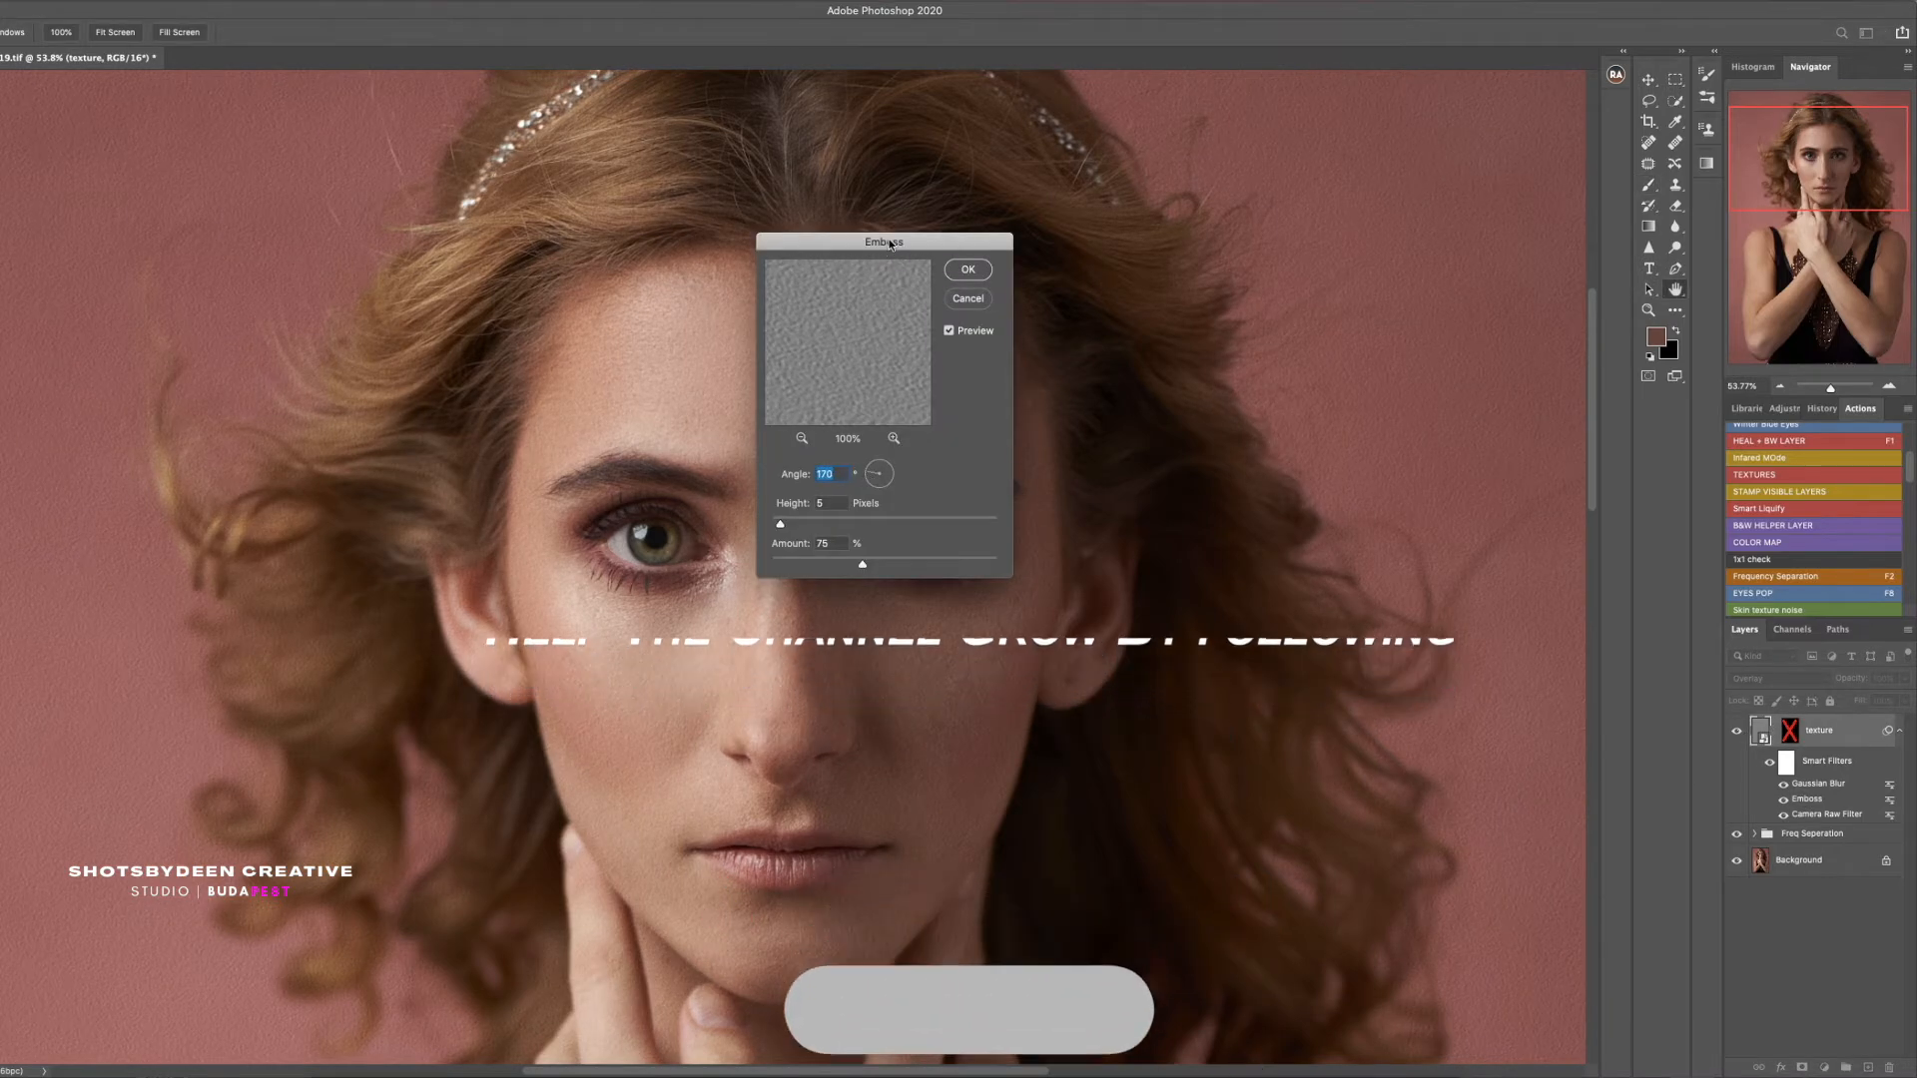
drag(879, 241, 1167, 219)
drag(1119, 546, 1096, 541)
click(1238, 307)
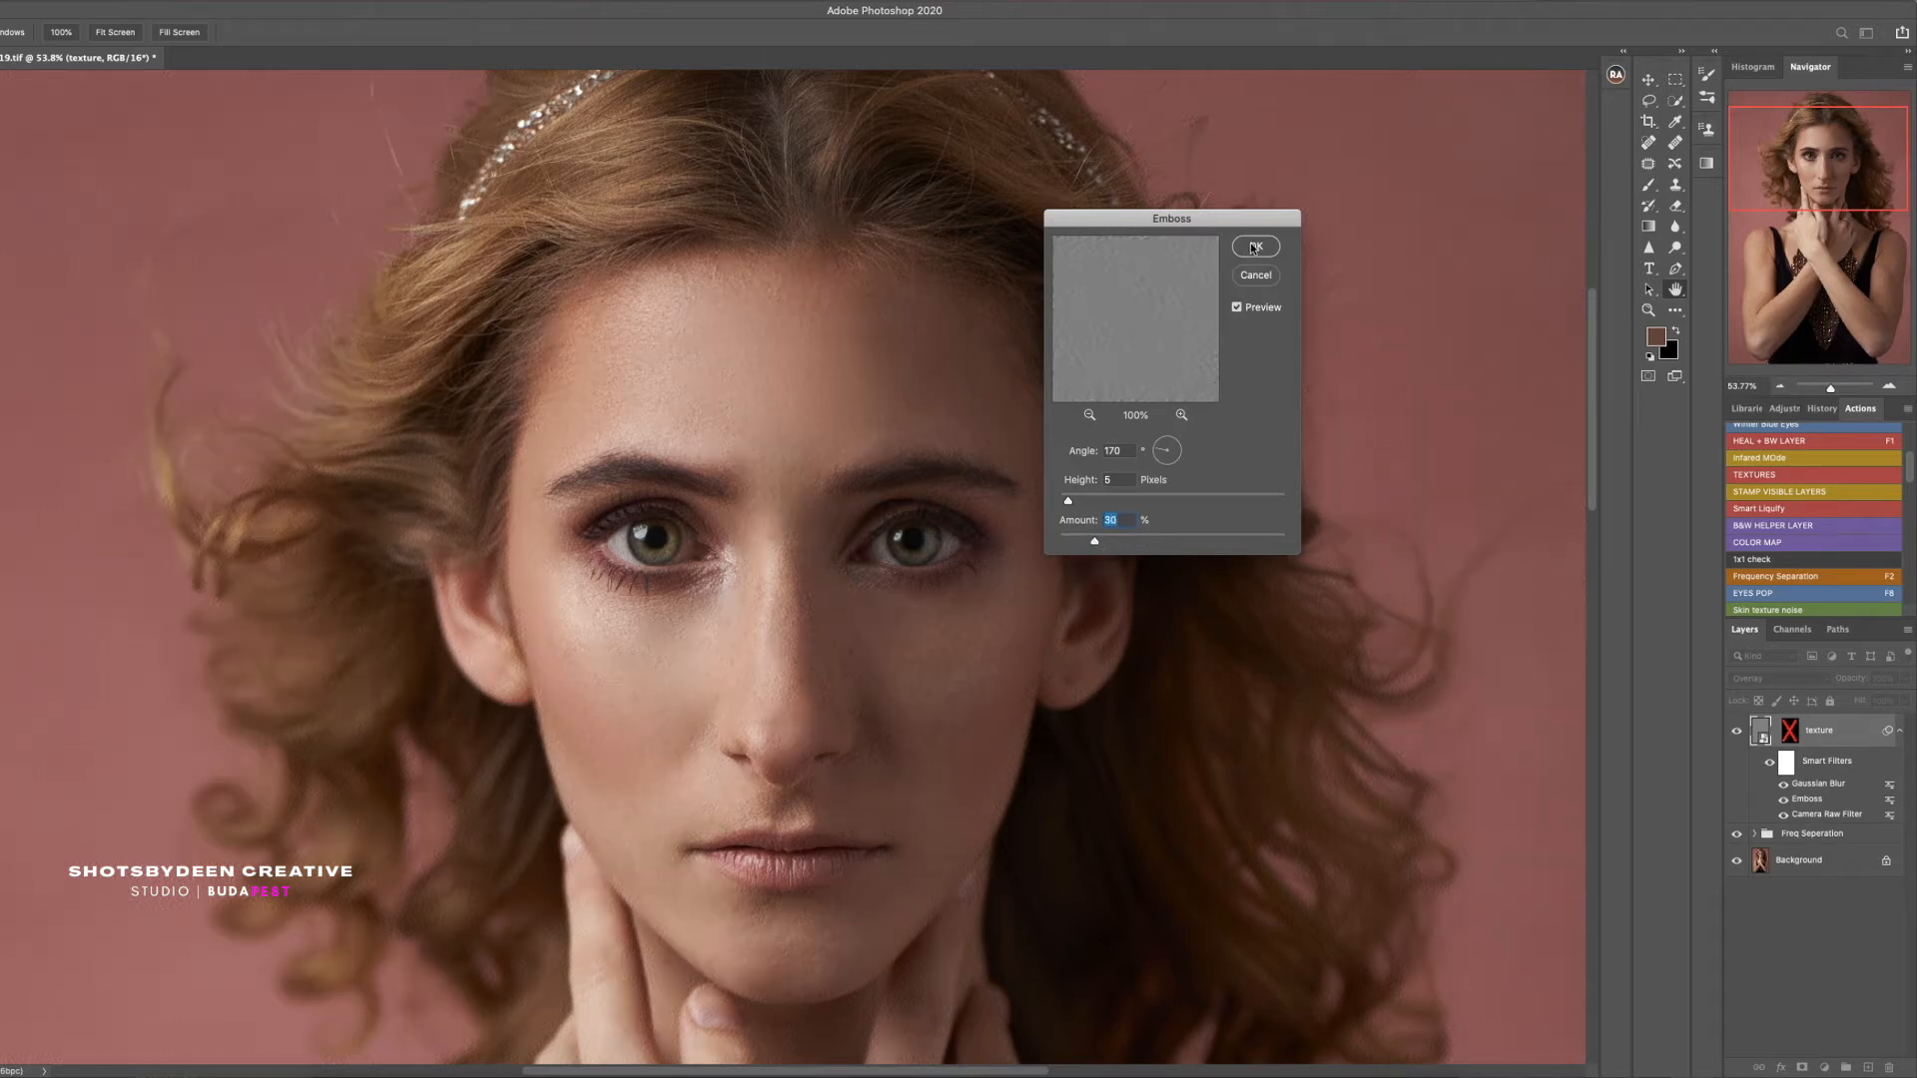
key(Return)
Re-enable the texture layer's mask and paint white on it over the forehead, cheek and nose at 100% flow
key(b)
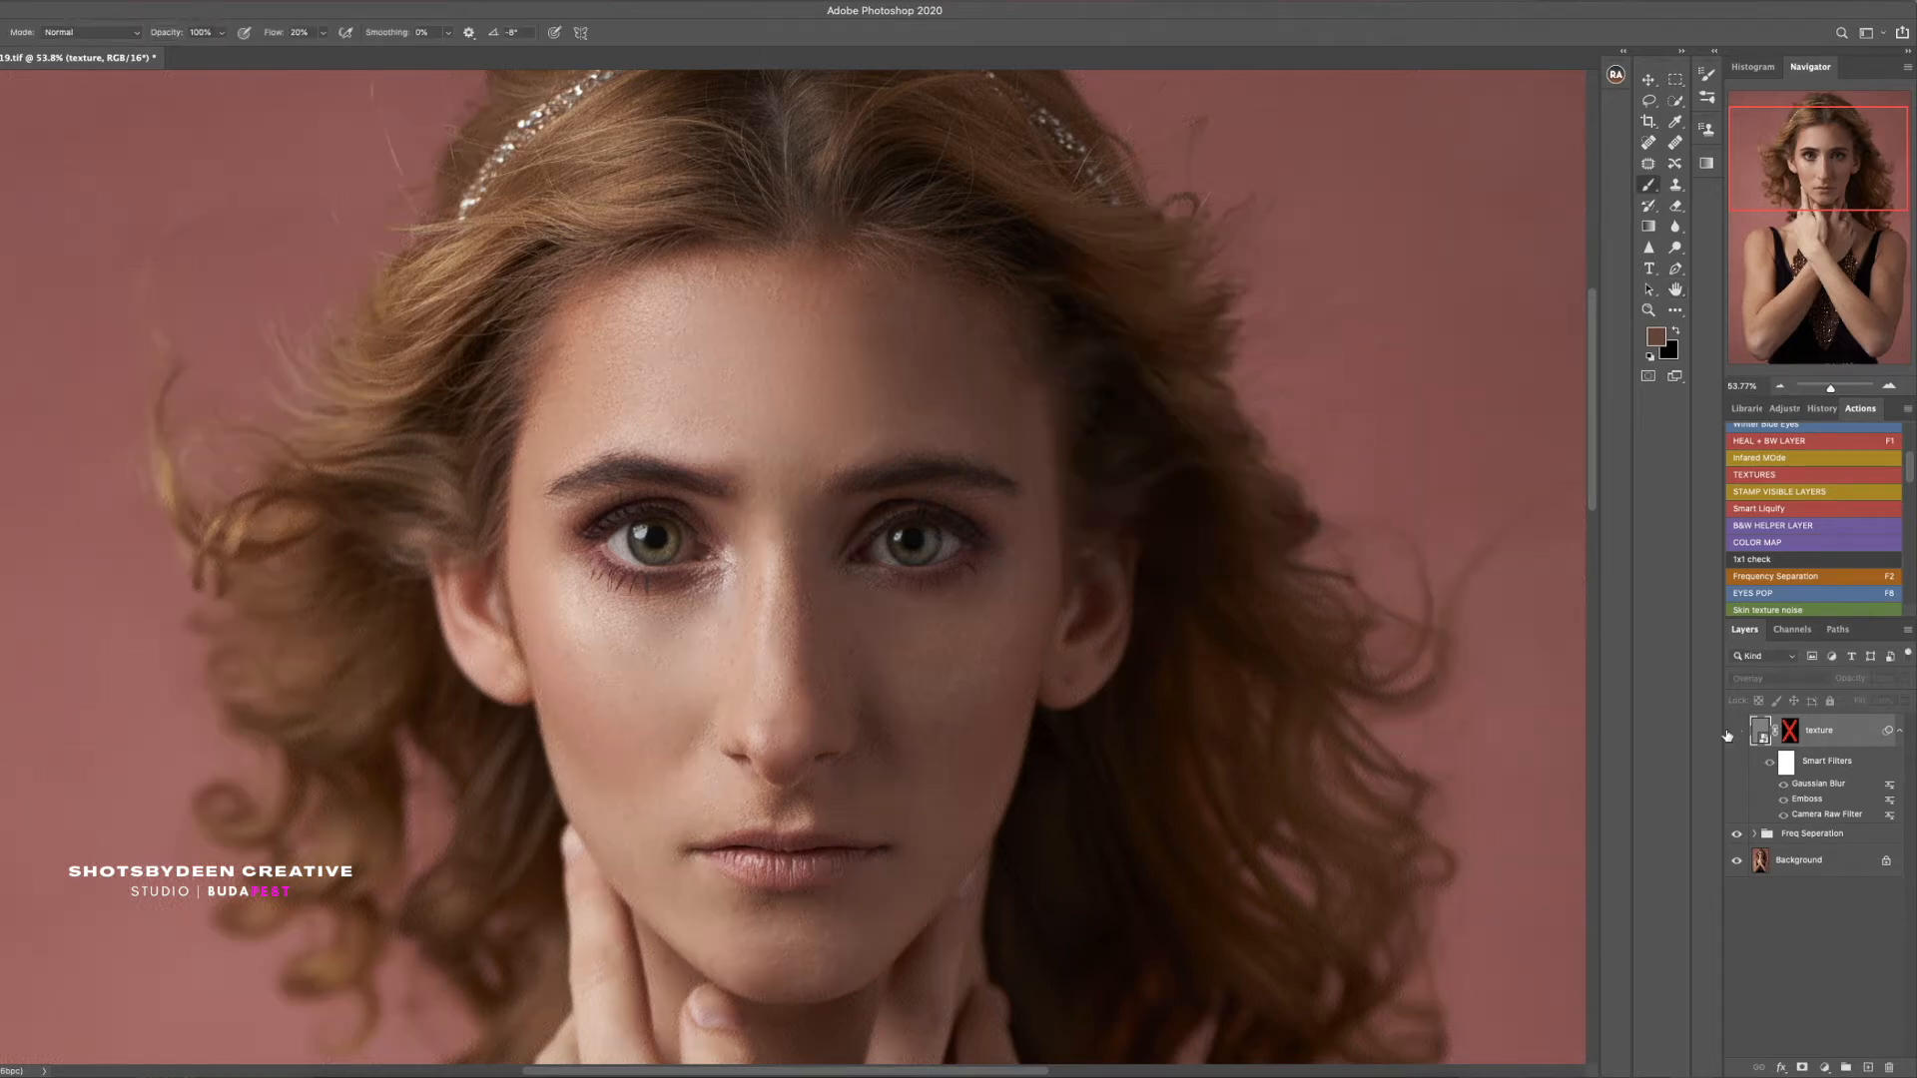
shift+click(1784, 735)
key(shift+0)
click(1789, 733)
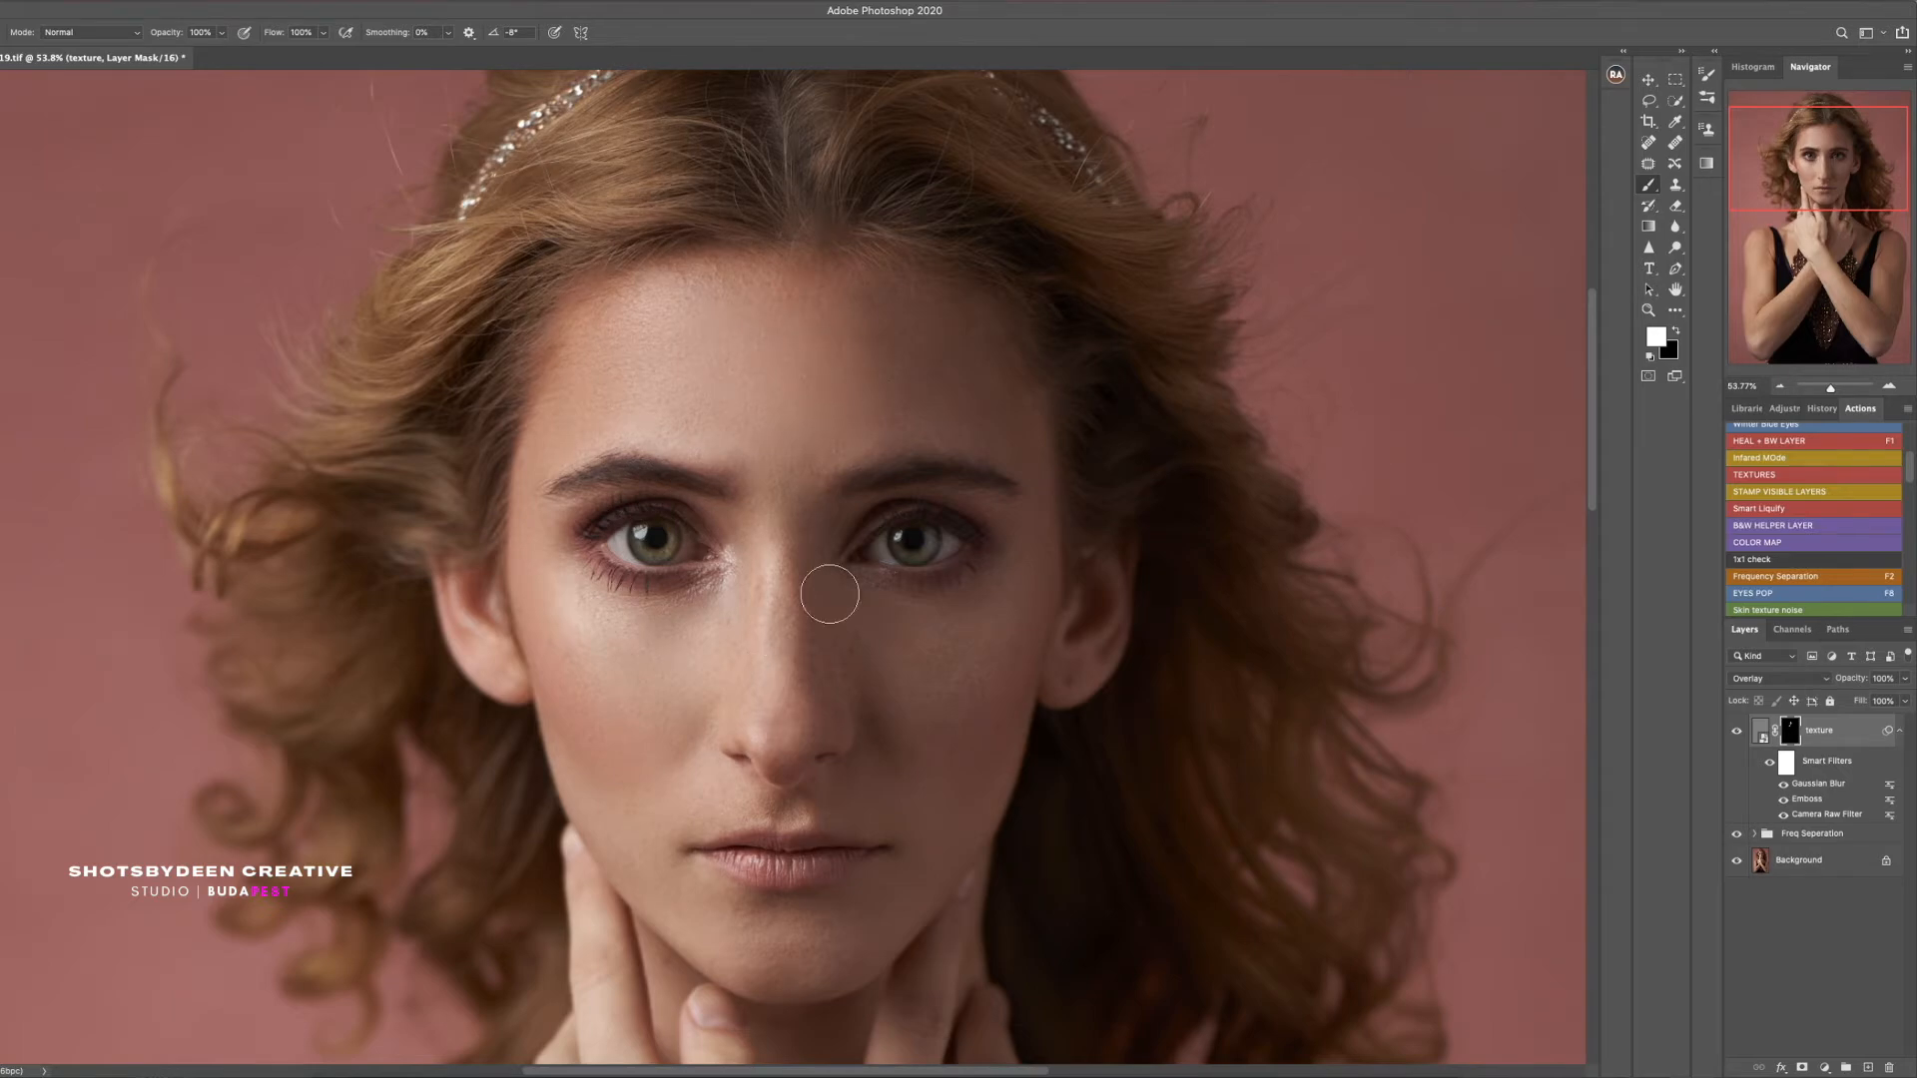
mouse_move(662, 423)
mouse_down()
mouse_move(927, 411)
mouse_move(909, 816)
mouse_move(731, 786)
mouse_move(685, 647)
mouse_up()
drag(673, 679, 757, 616)
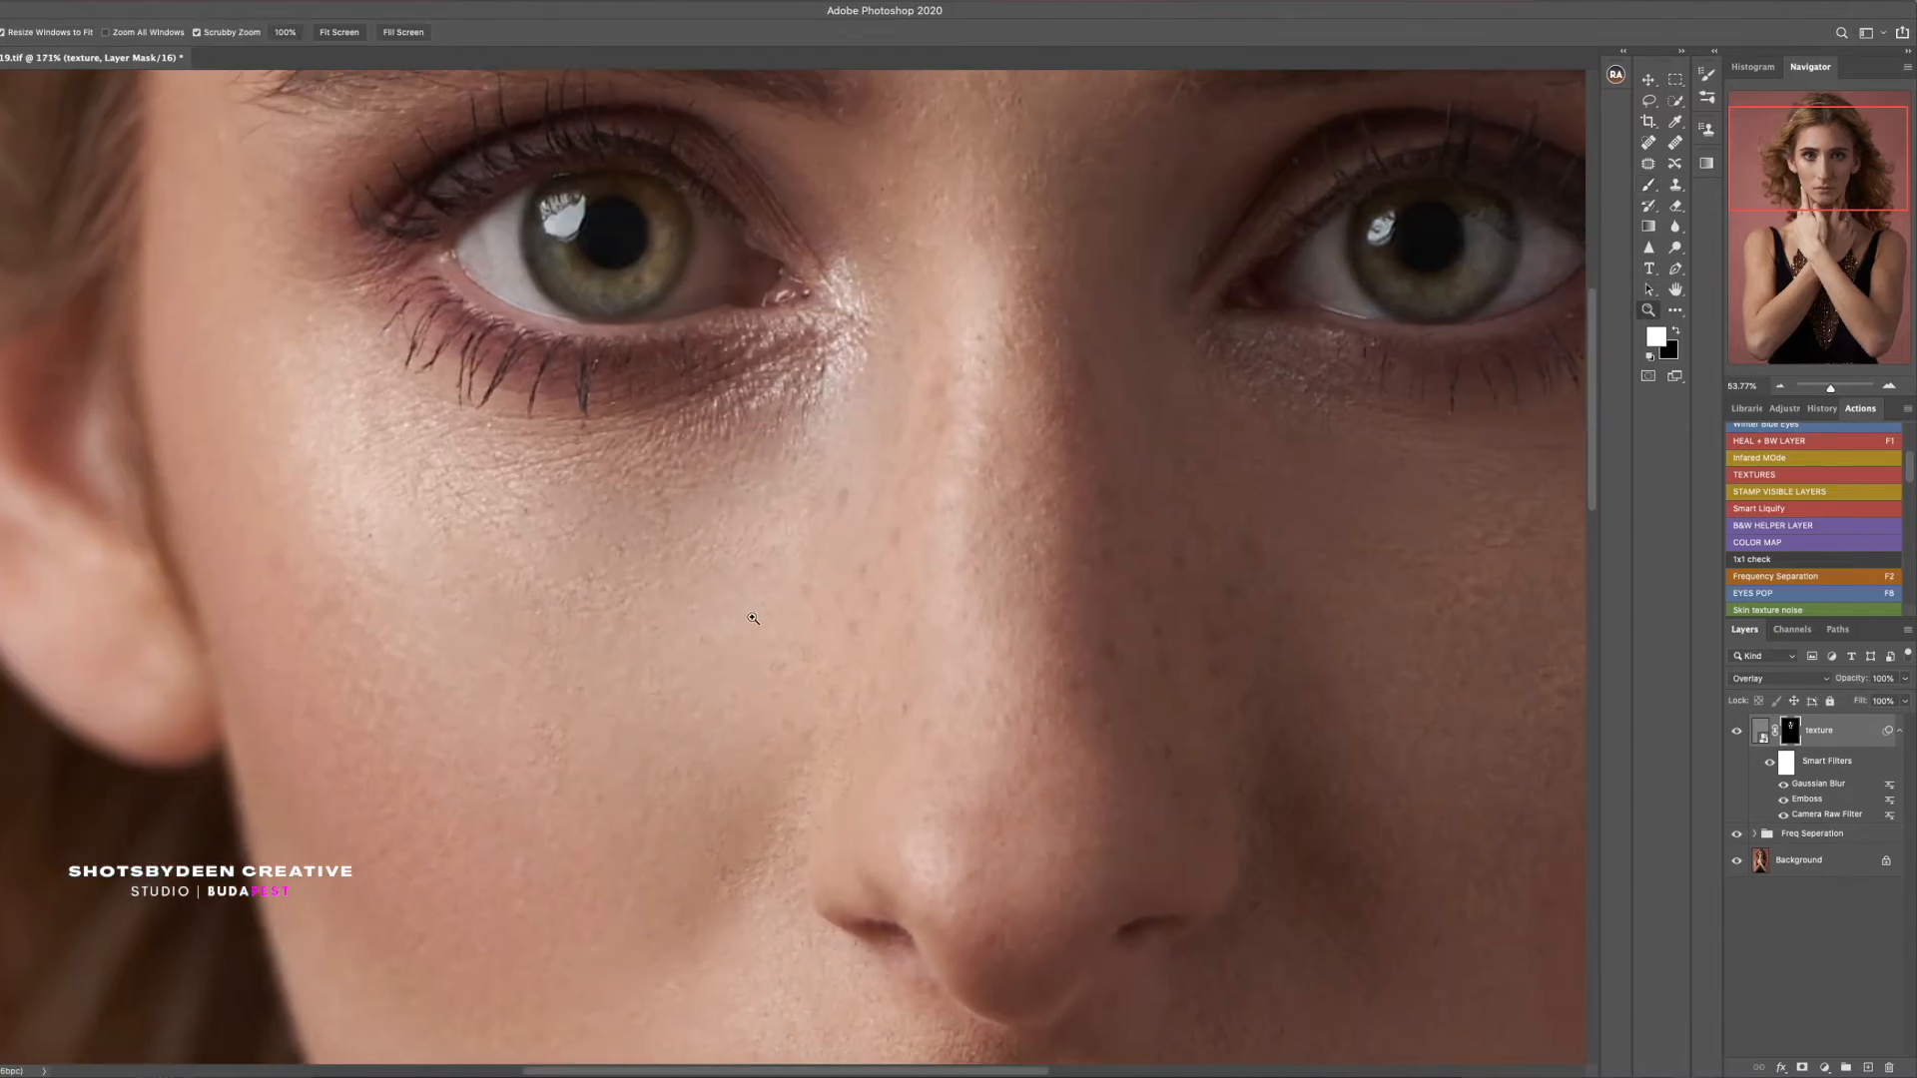
Try the texture layer's Emboss filter with an angle of 167° and an amount of 28%
double_click(1803, 796)
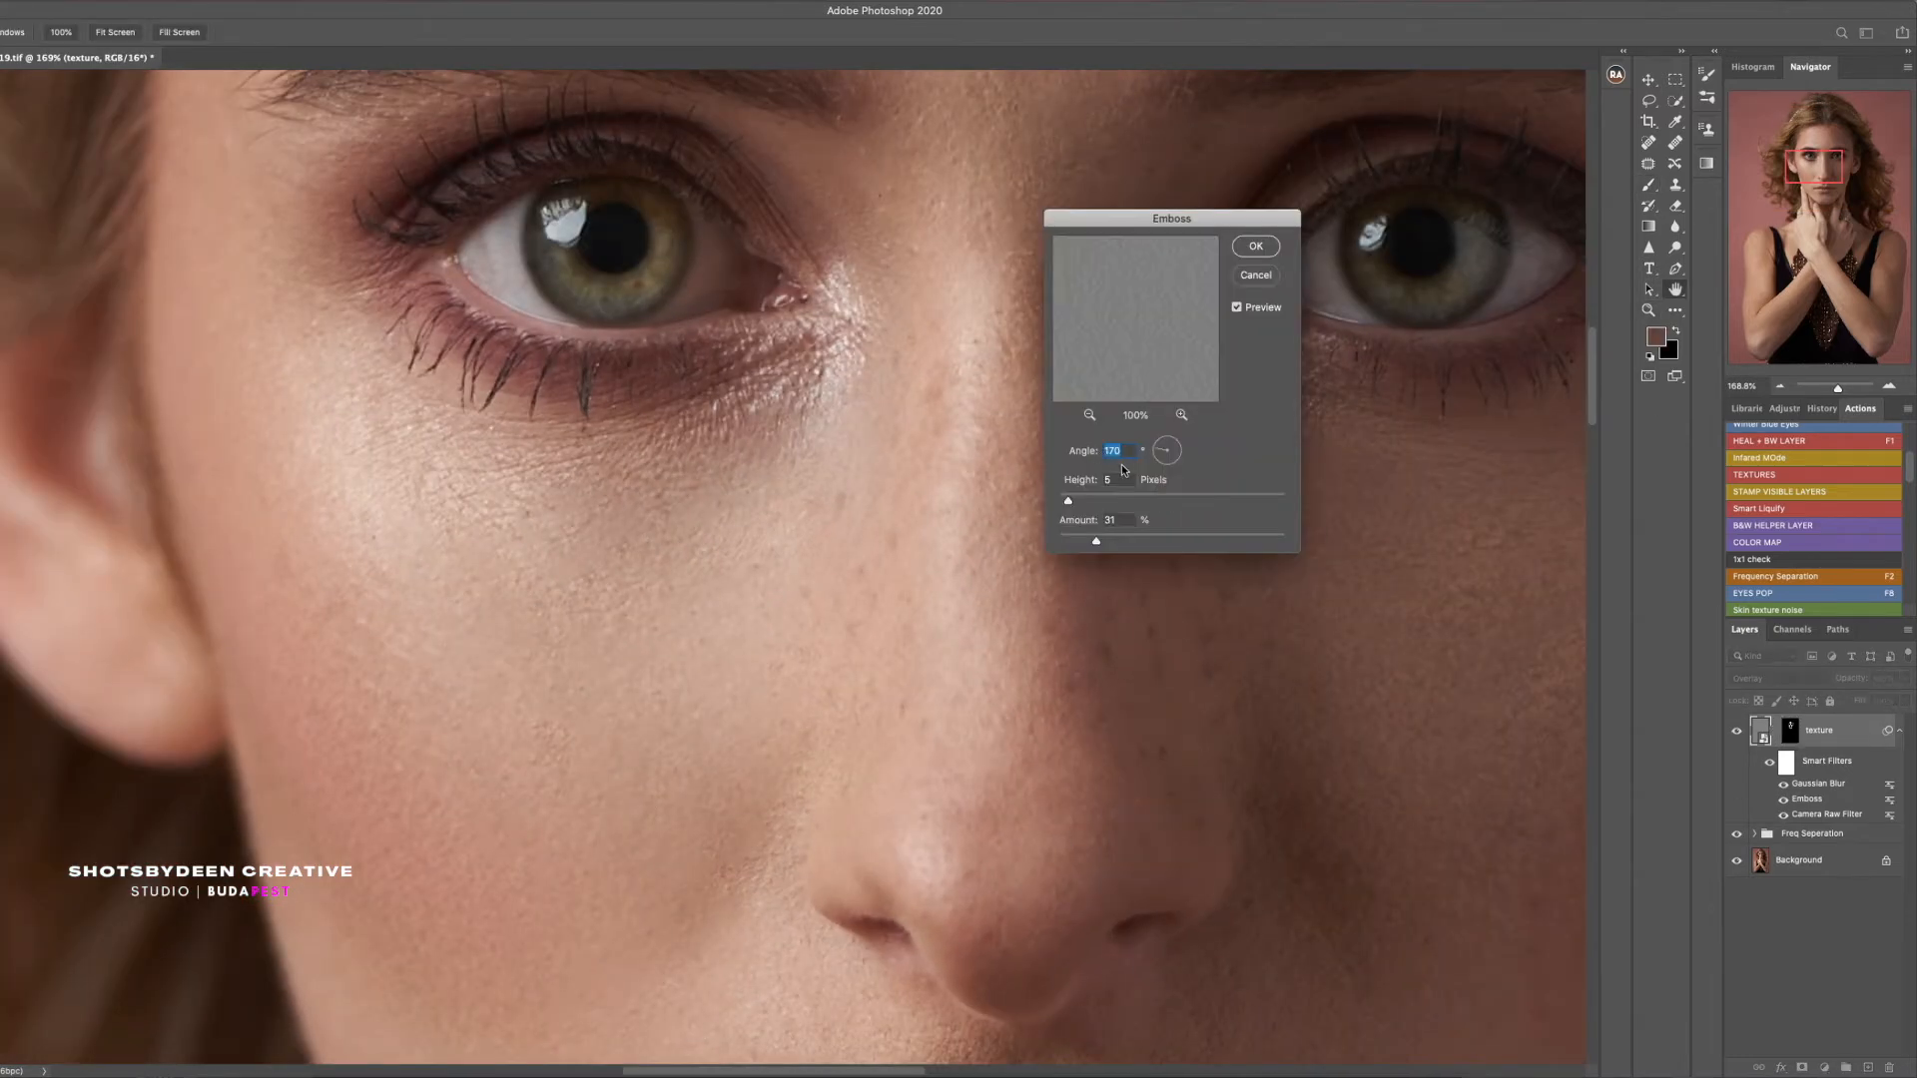
mouse_move(1096, 542)
mouse_down()
mouse_move(1125, 542)
mouse_move(1096, 543)
mouse_up()
key(super+minus)
key(super+minus)
key(super+minus)
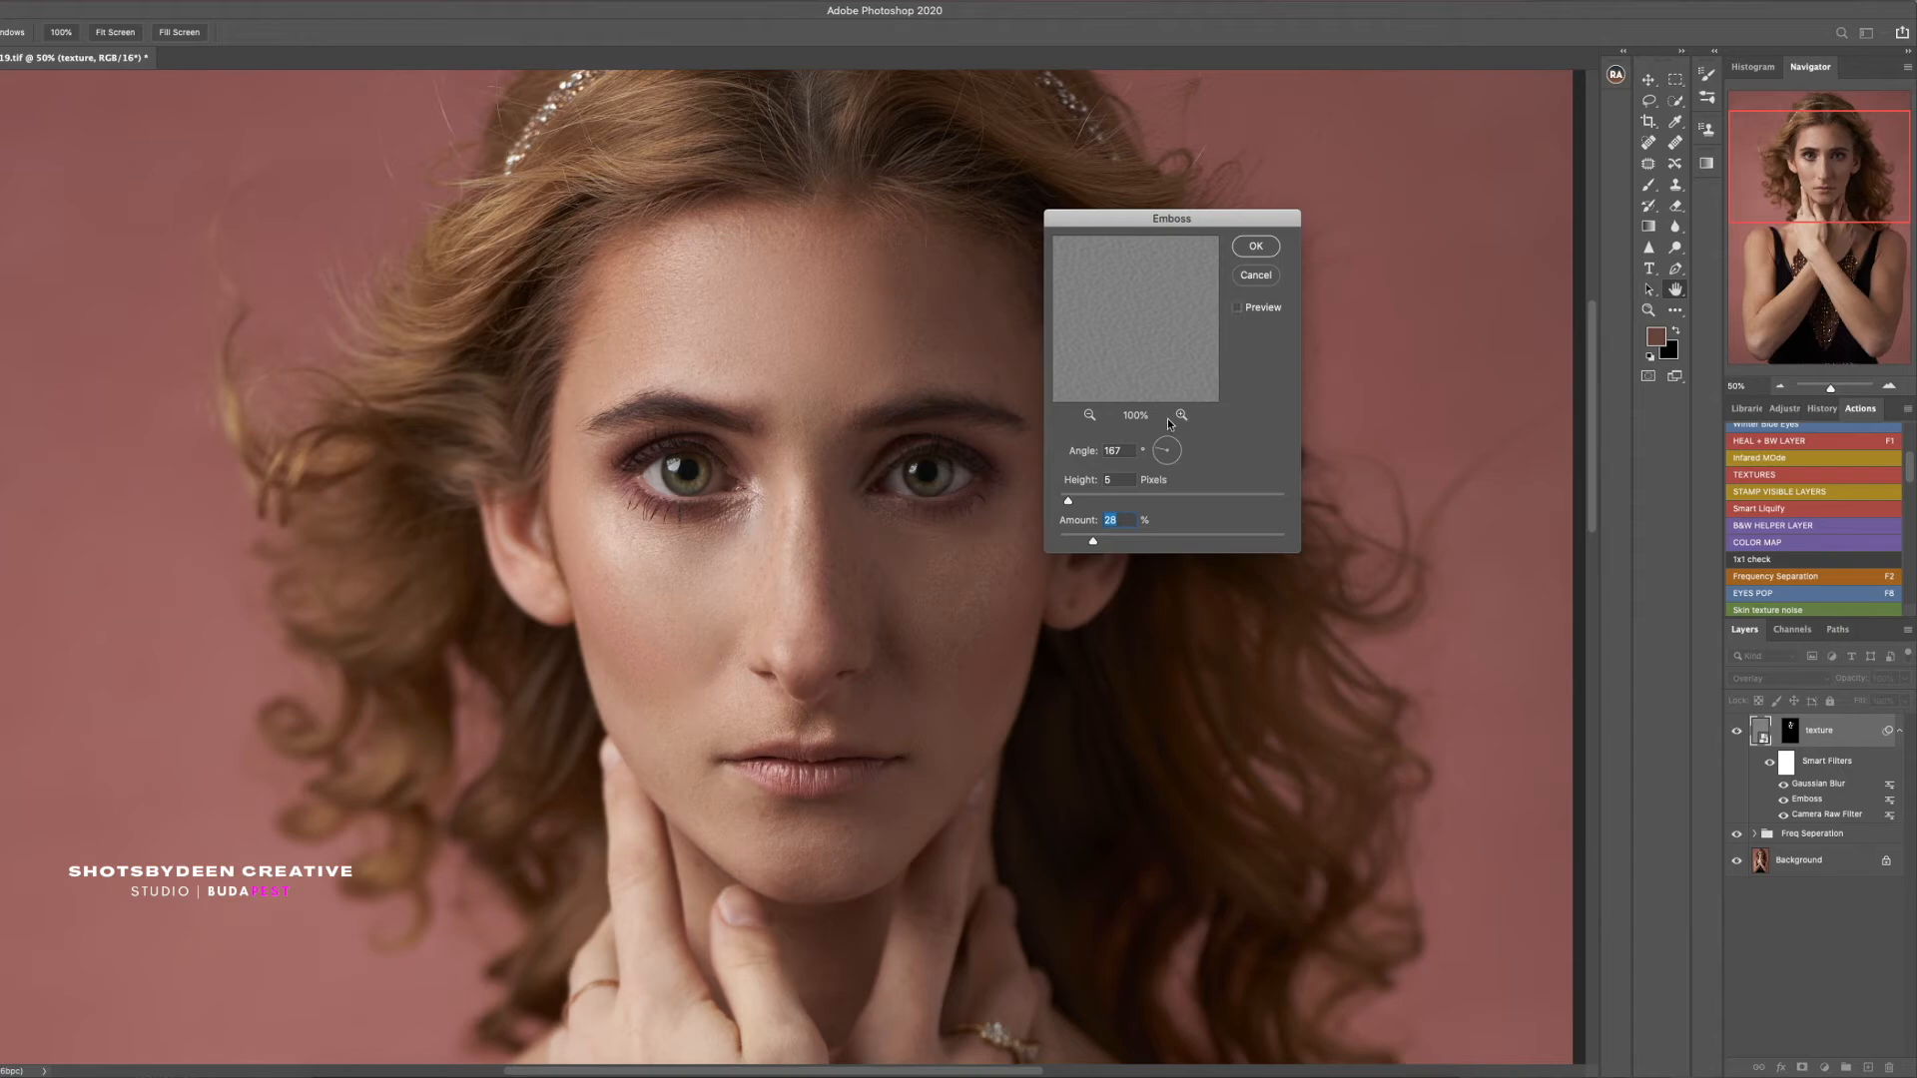
click(1244, 280)
key(b)
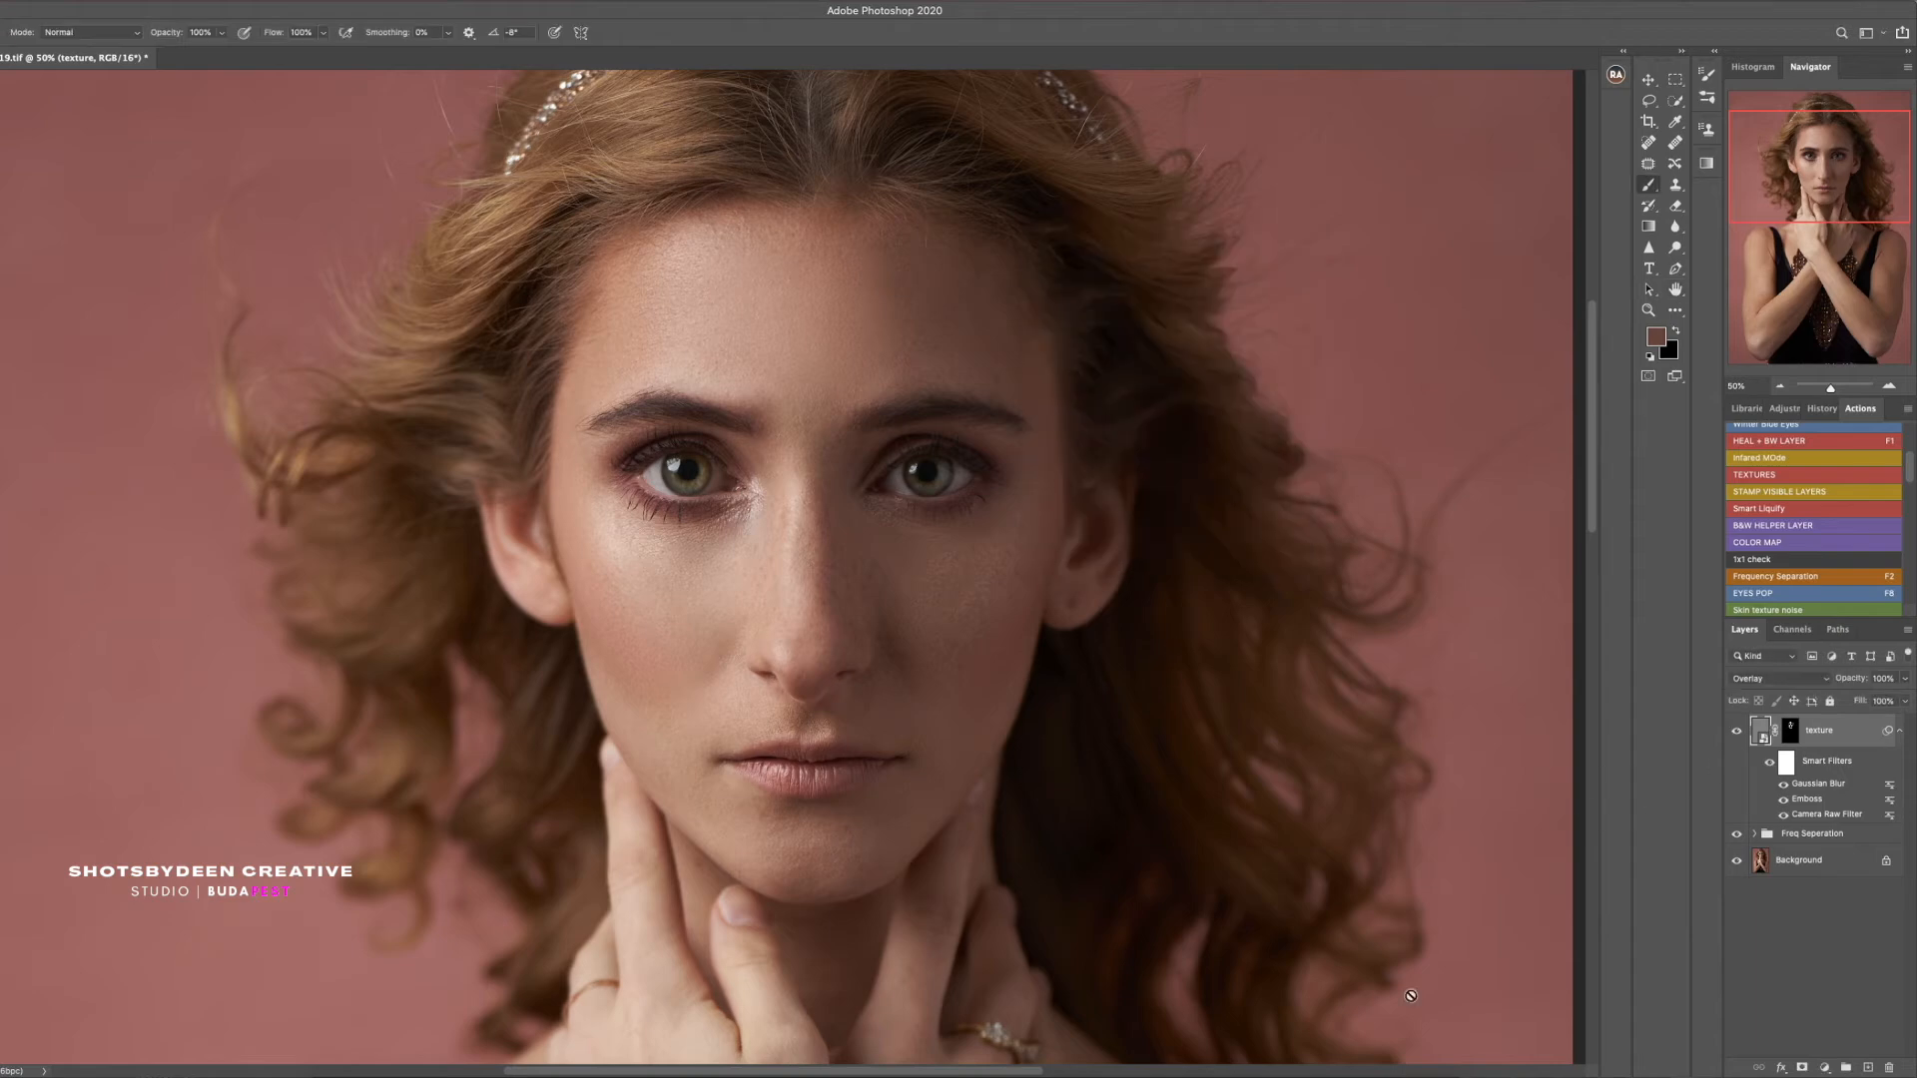
key(super+0)
key(z)
drag(727, 274, 800, 283)
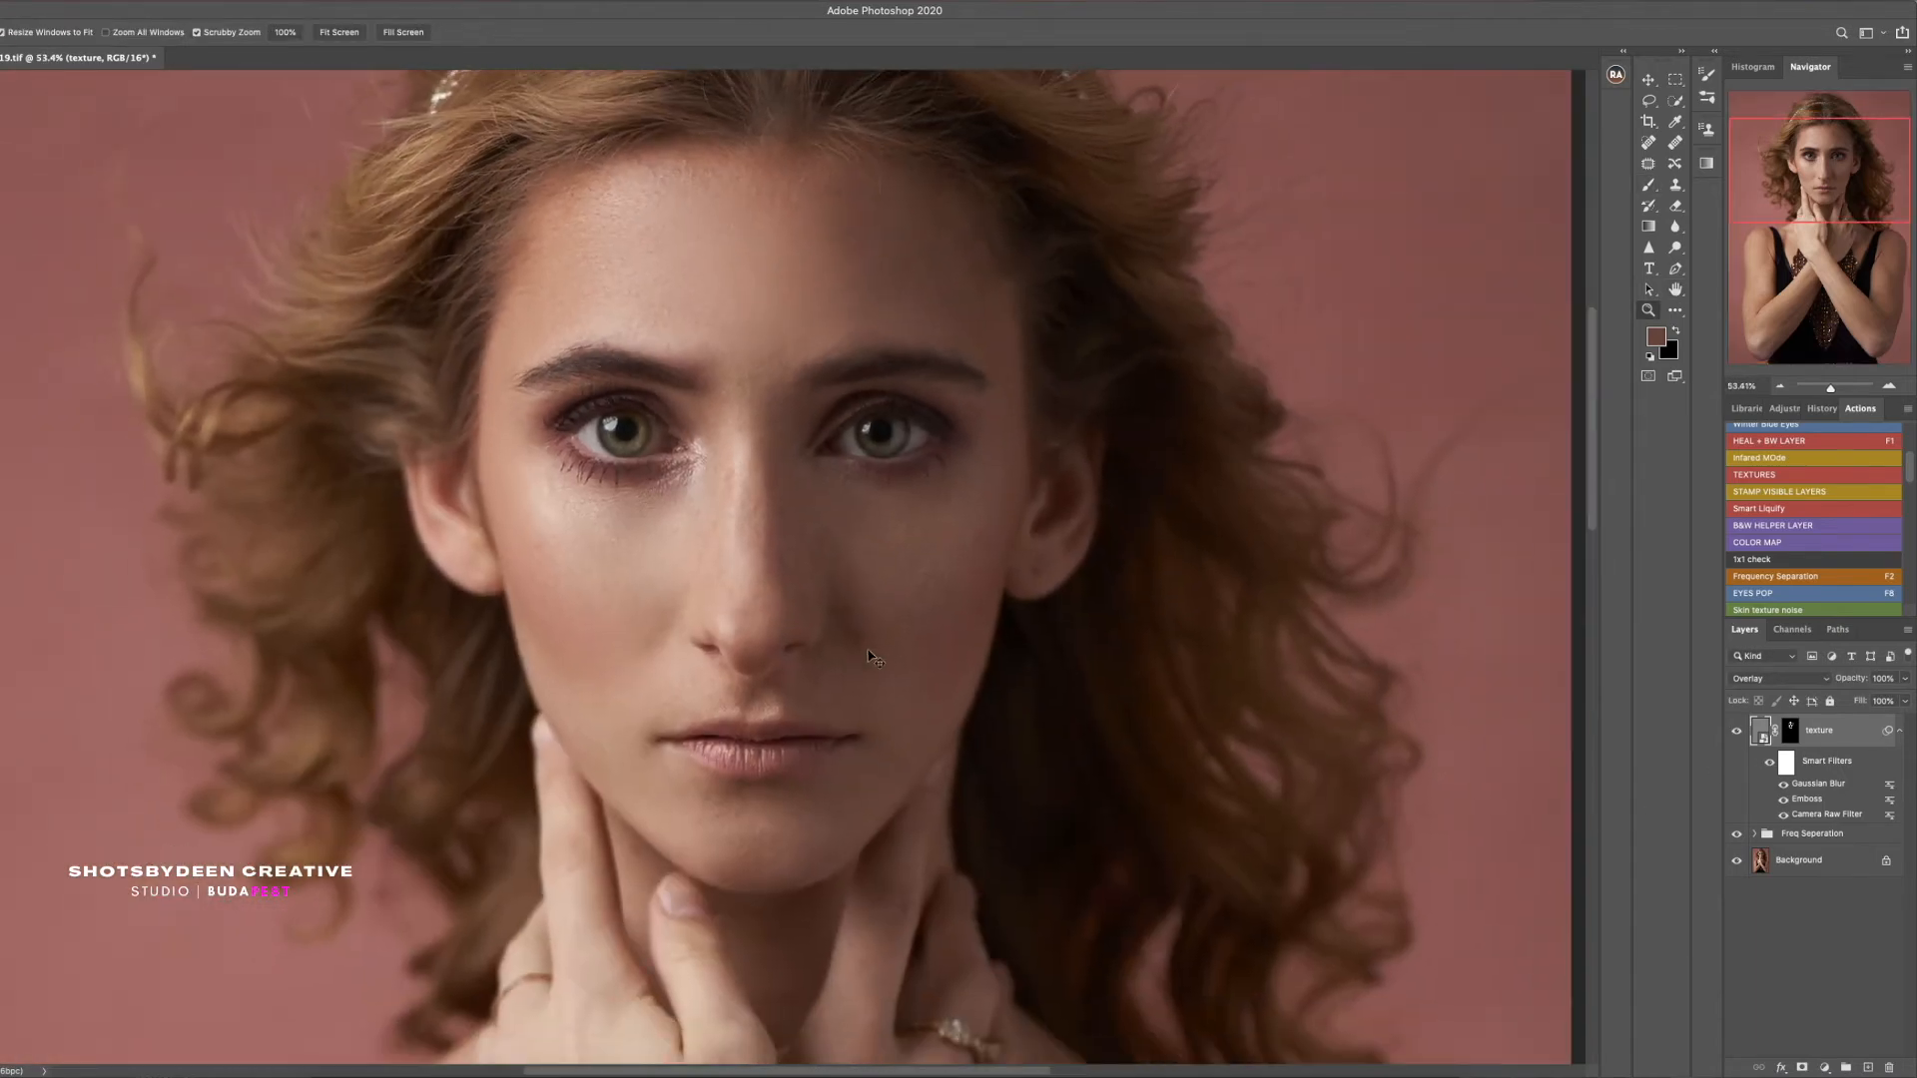
shift+click(1811, 837)
click(1858, 740)
shift+click(1855, 837)
click(1760, 788)
click(1811, 836)
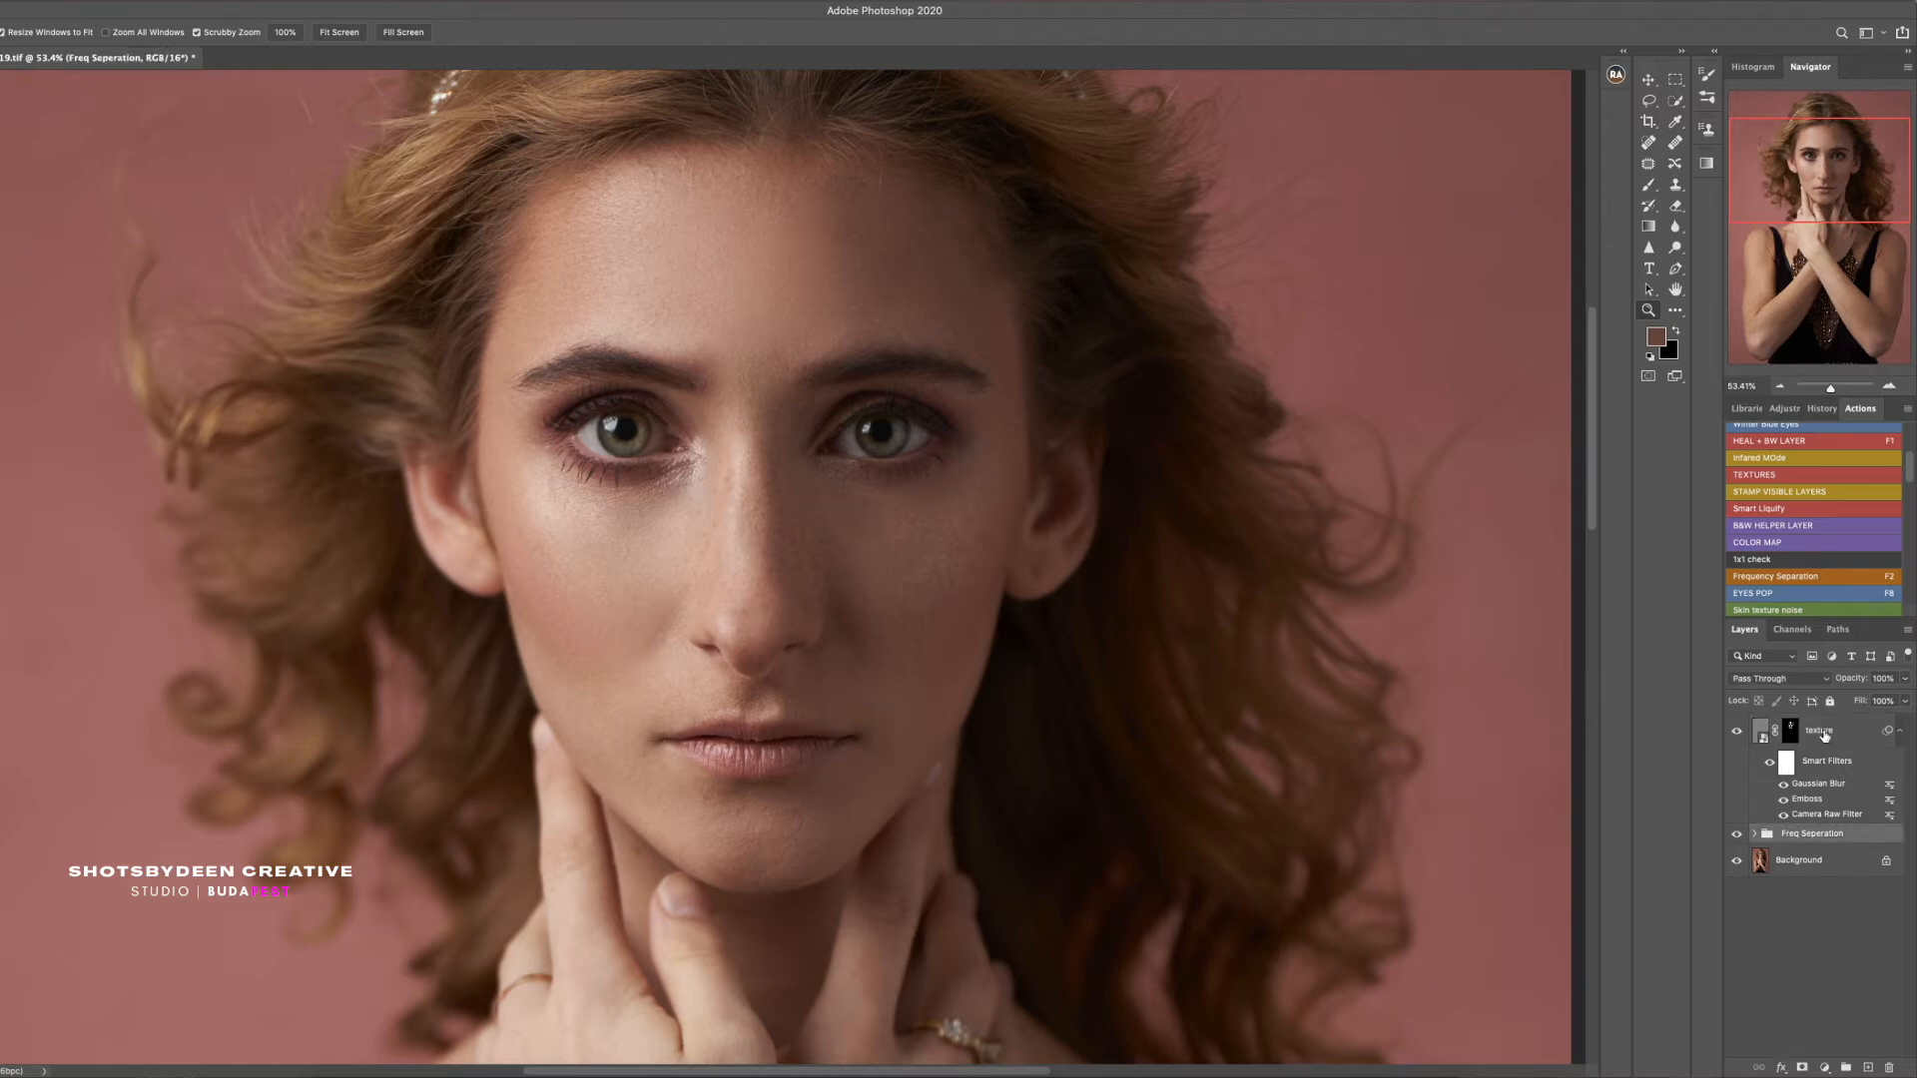
click(1838, 733)
shift+click(1829, 835)
click(1833, 737)
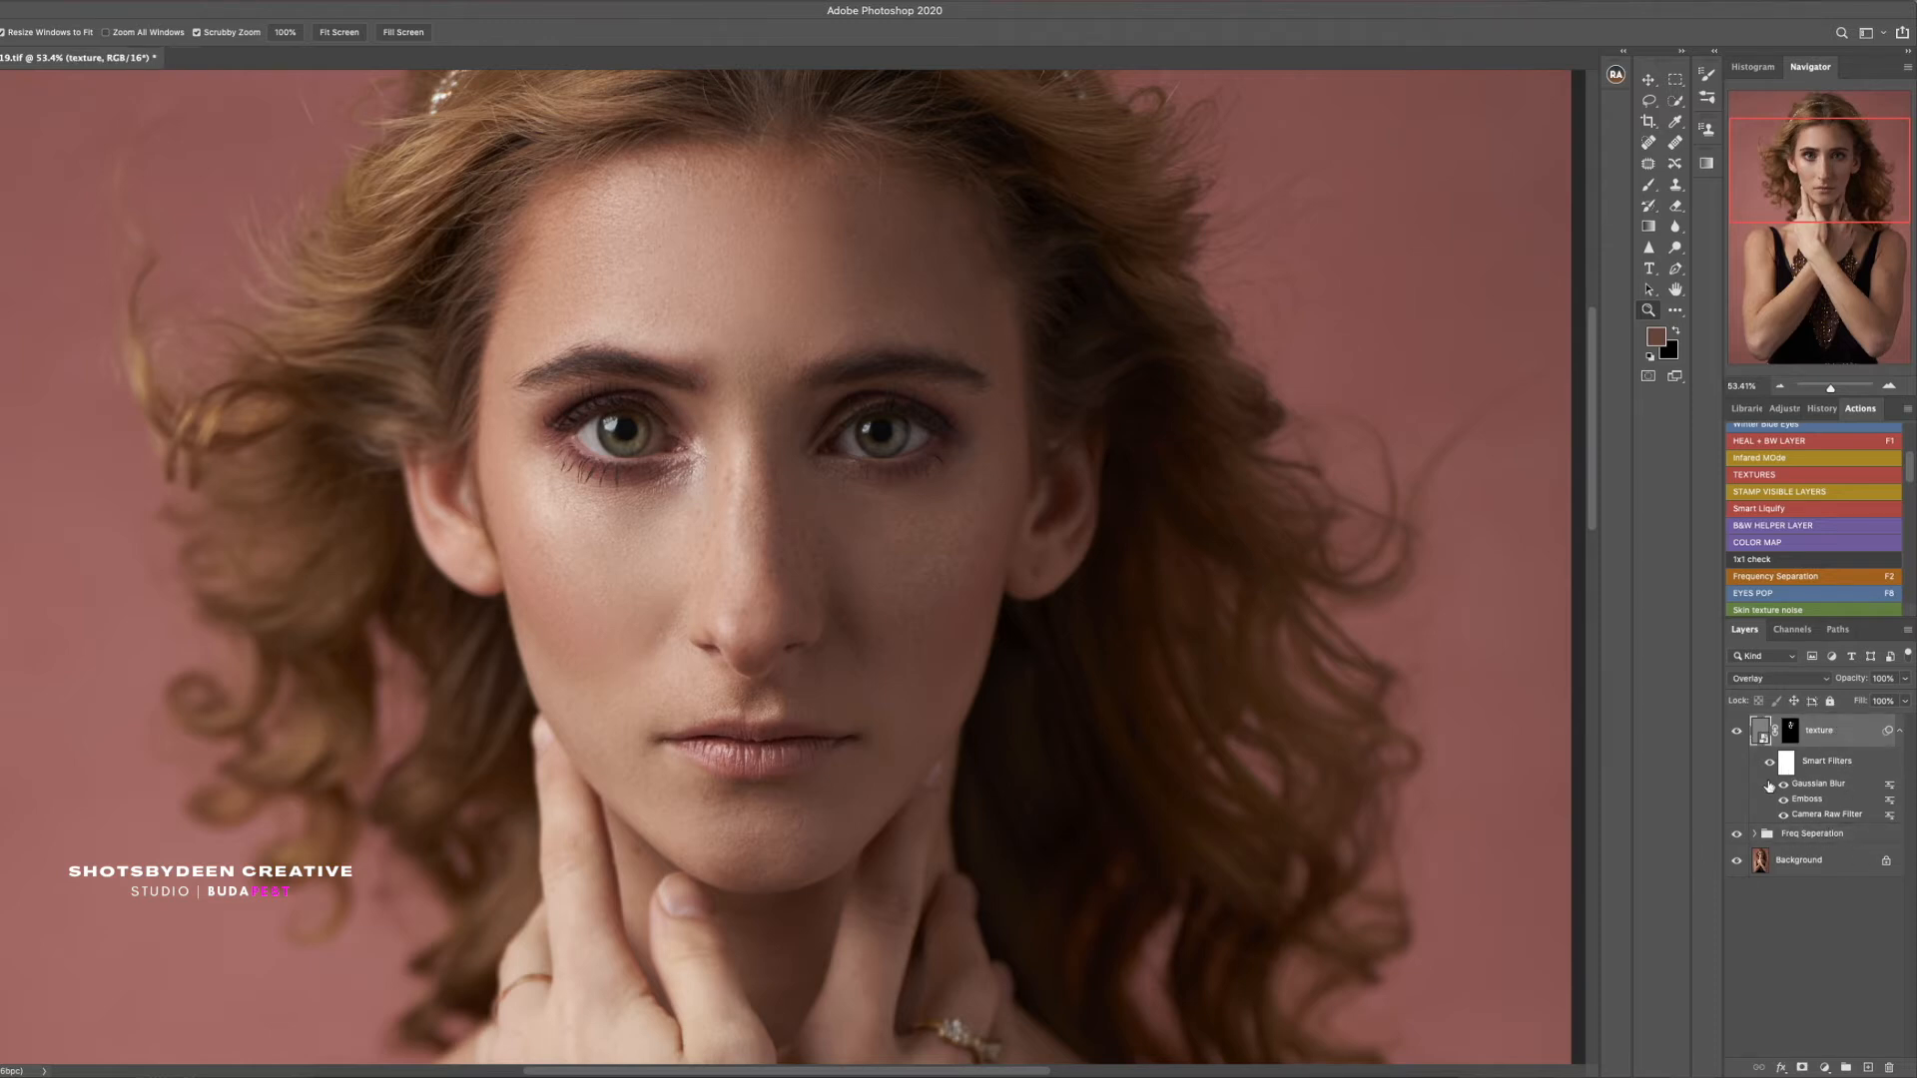
Toggle the texture layer's visibility to compare, and stamp all visible layers into a new layer on top
click(1737, 733)
click(1737, 733)
key(ctrl+alt+shift+e)
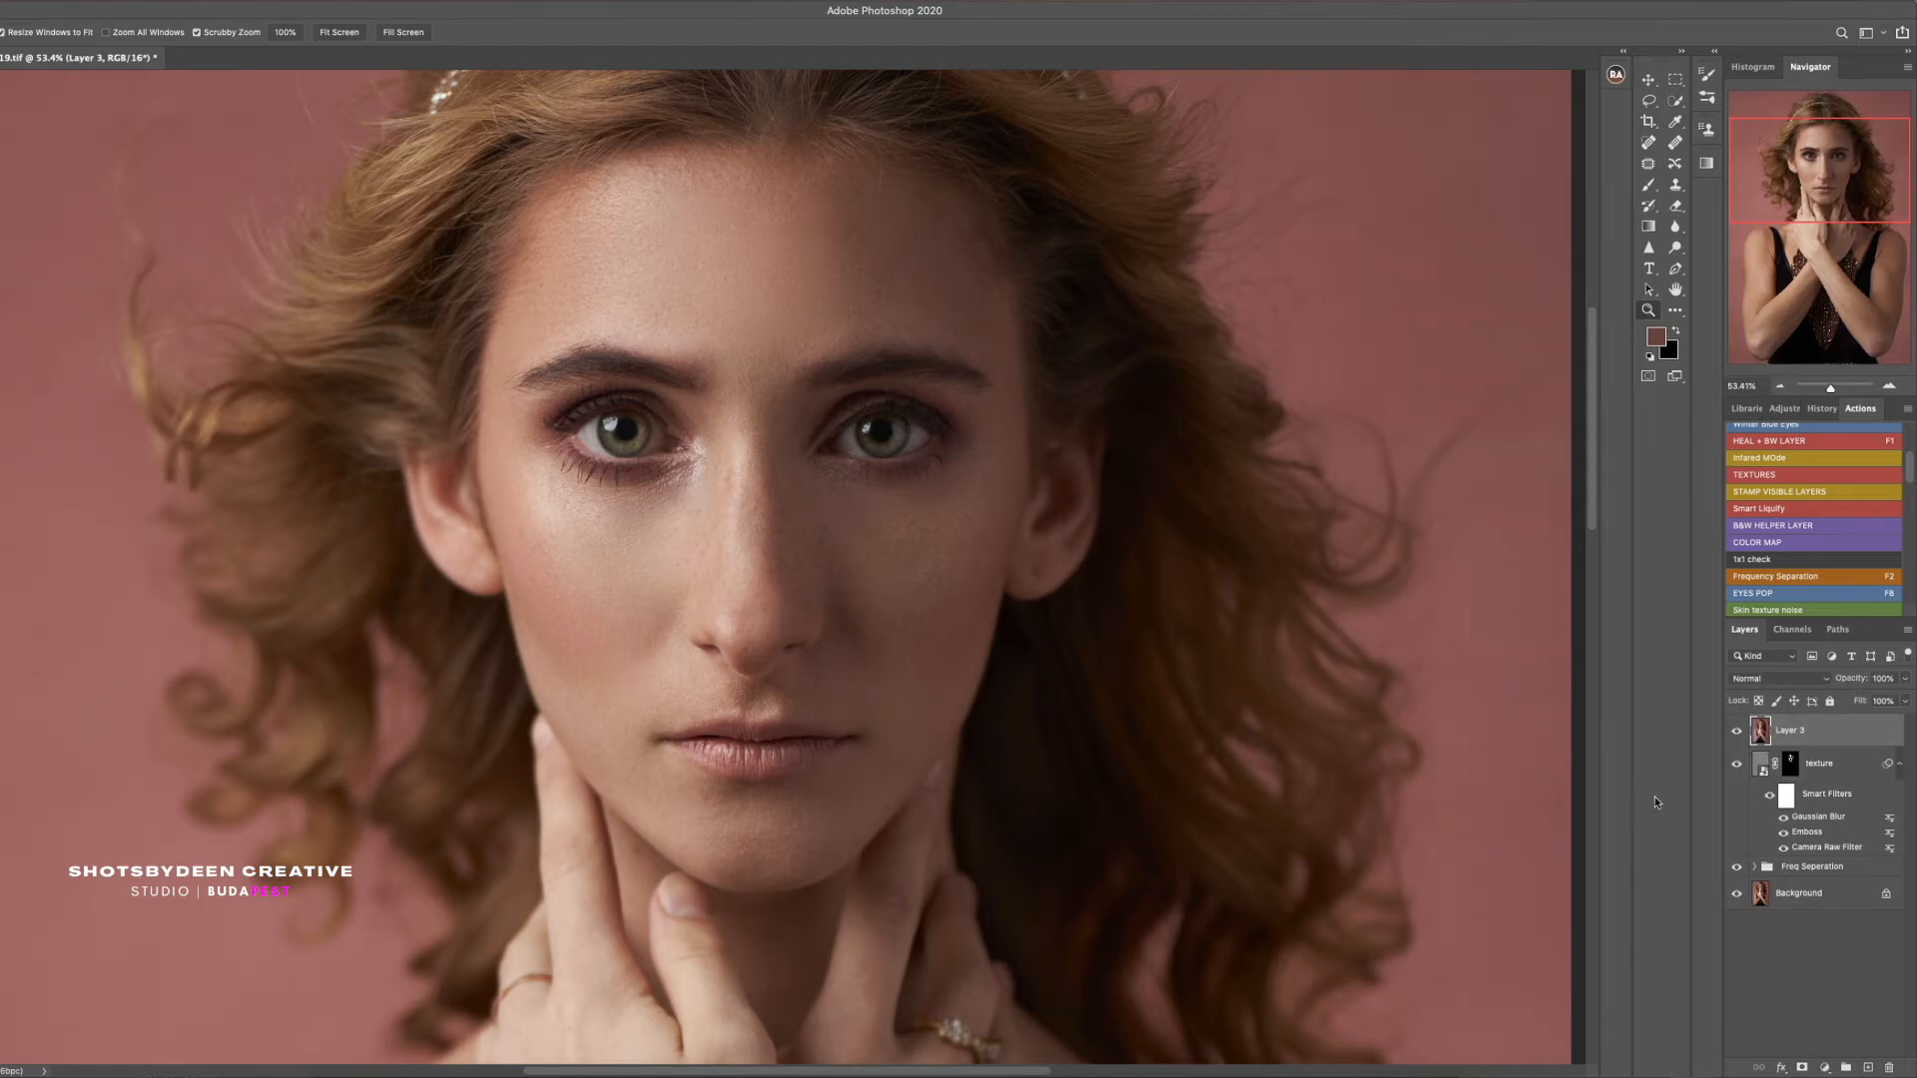
Delete the texture layer and the Freq Seperation group, leaving the stamped layer above the Background
click(1802, 795)
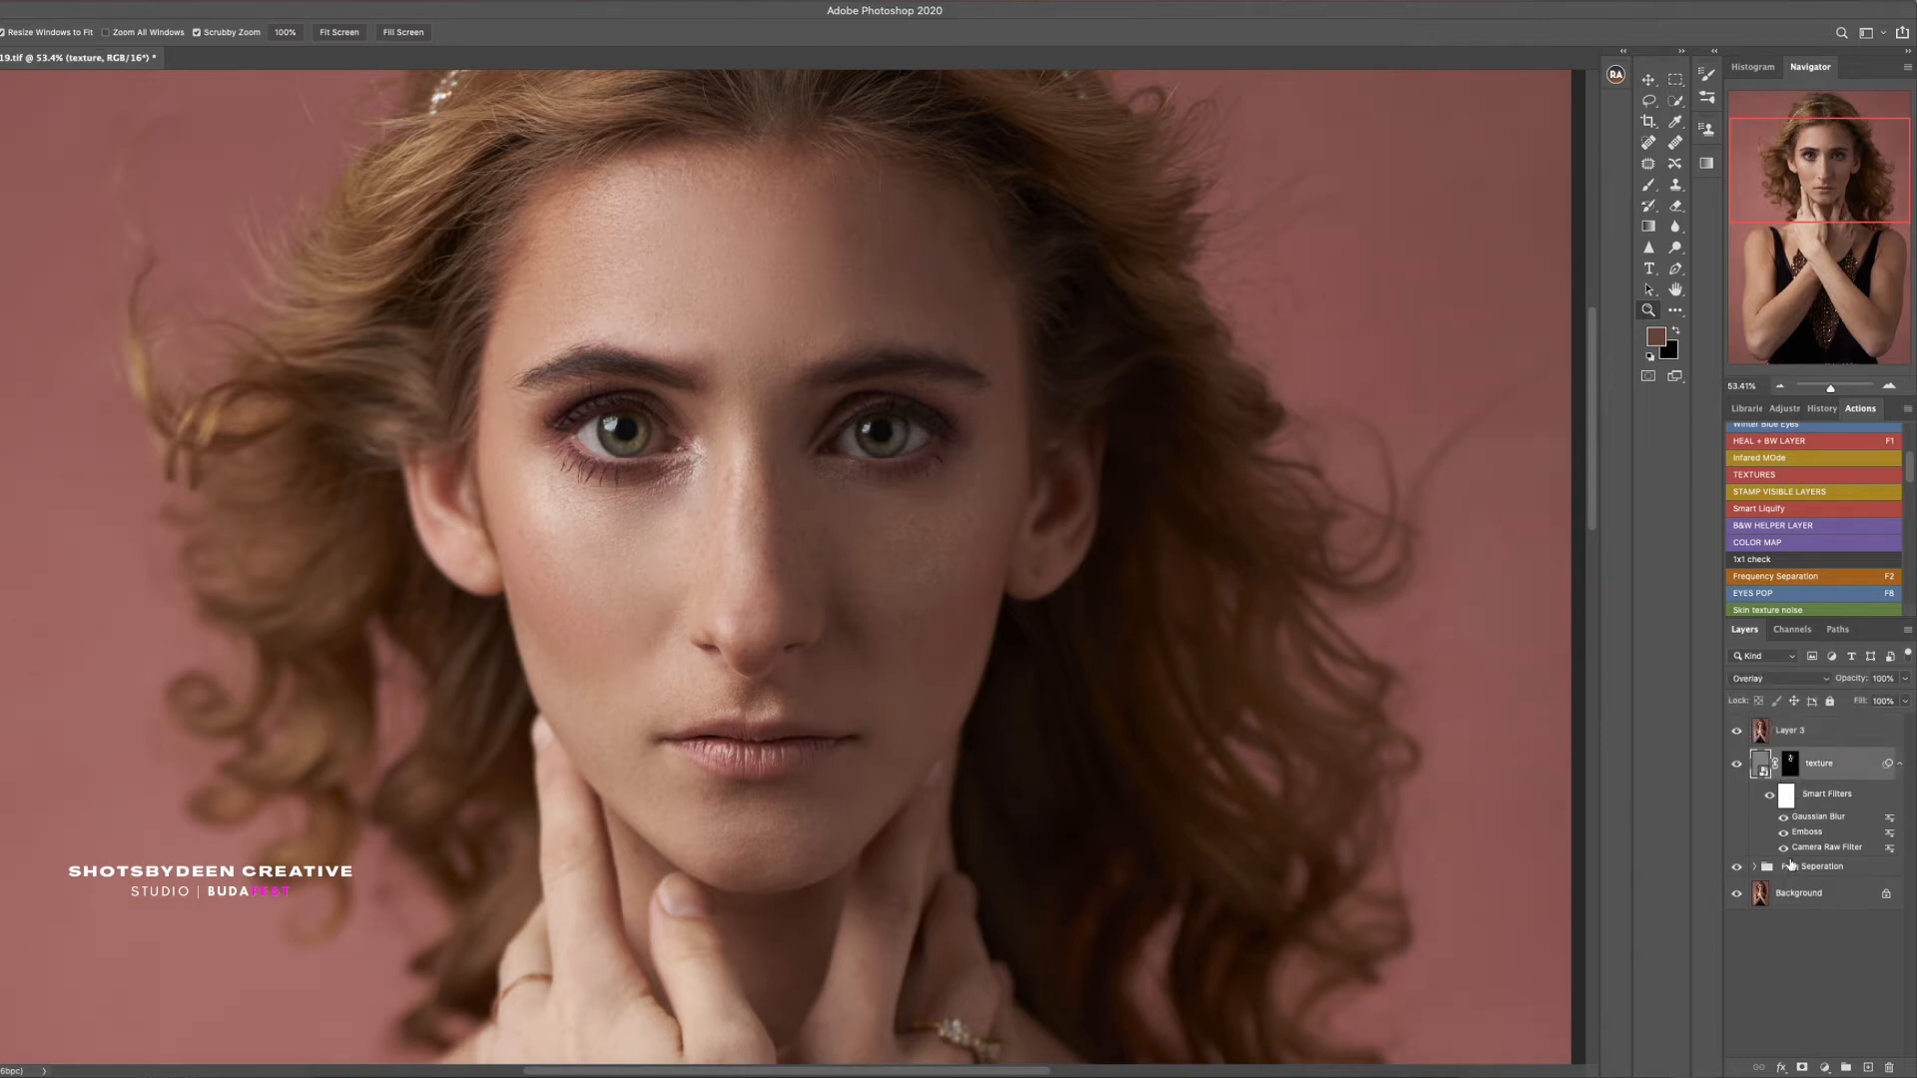
click(1795, 872)
click(1837, 767)
key(Delete)
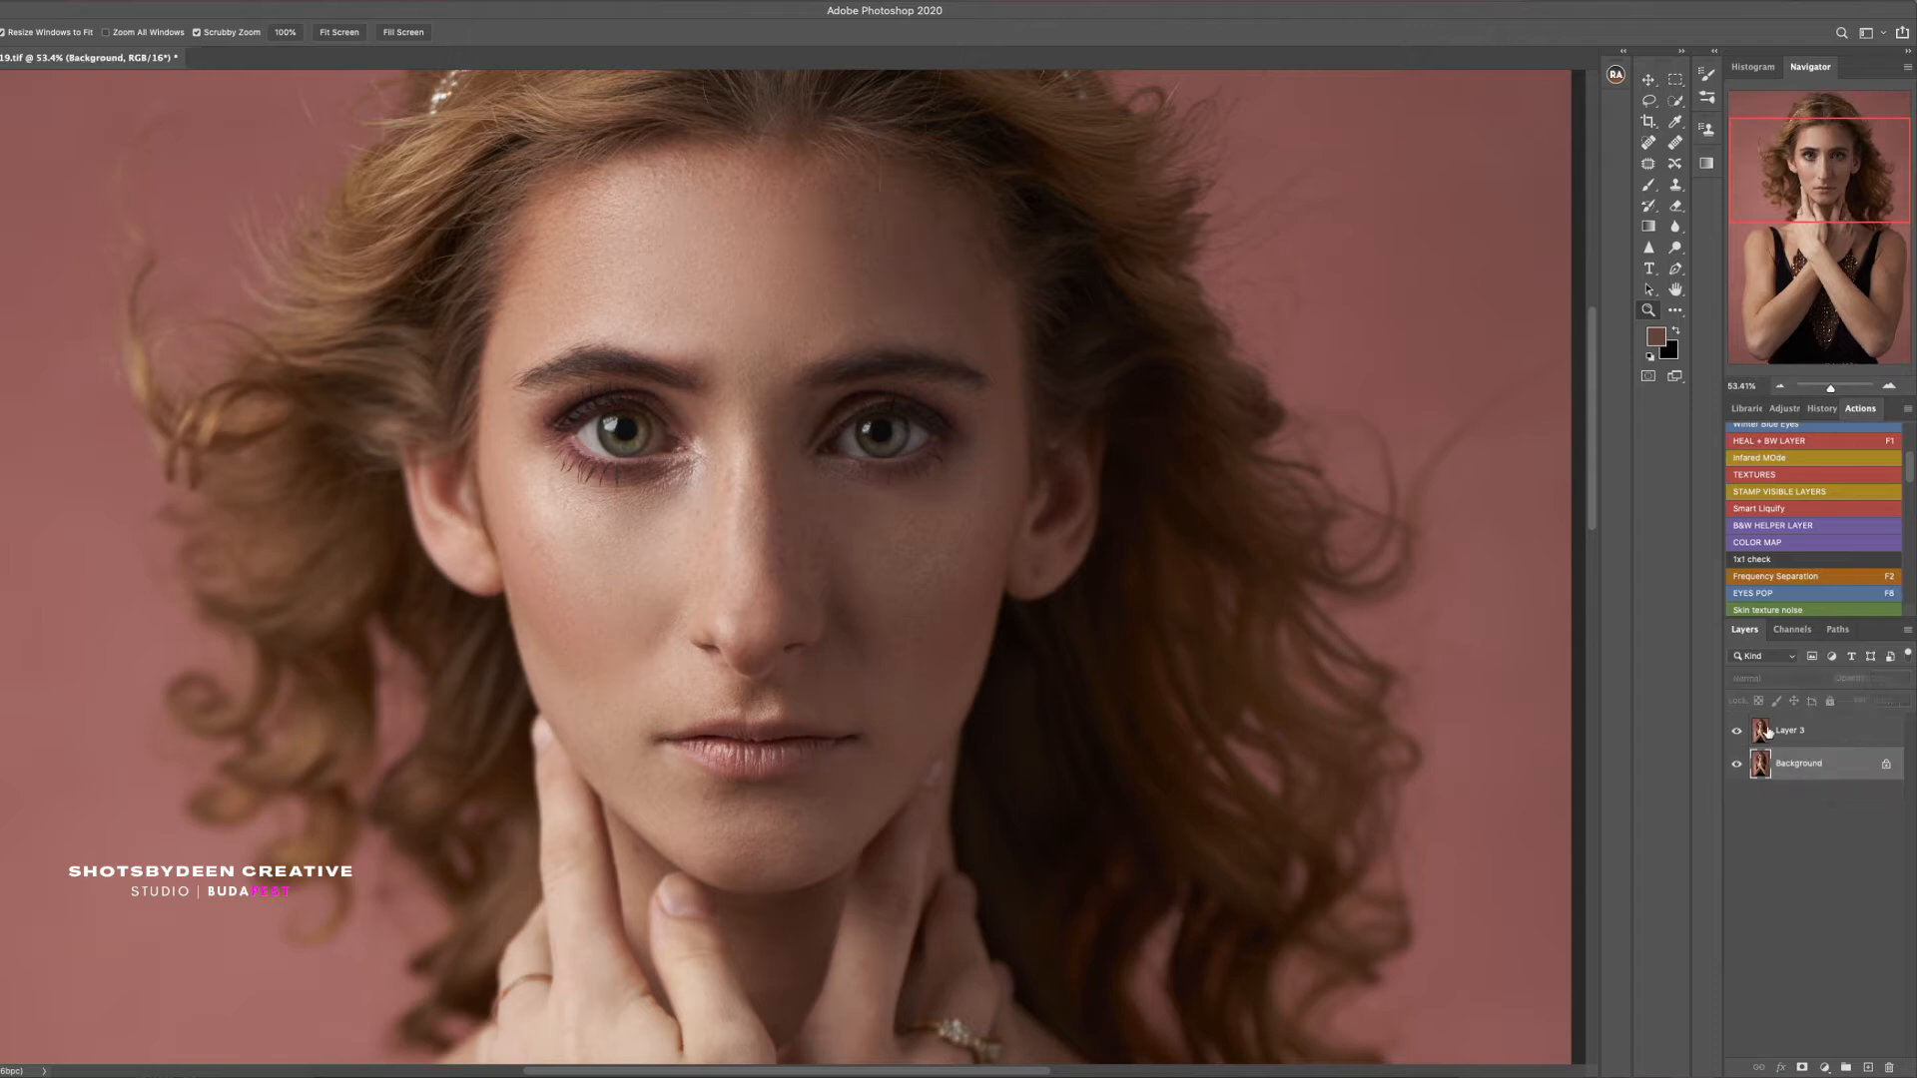
key(Delete)
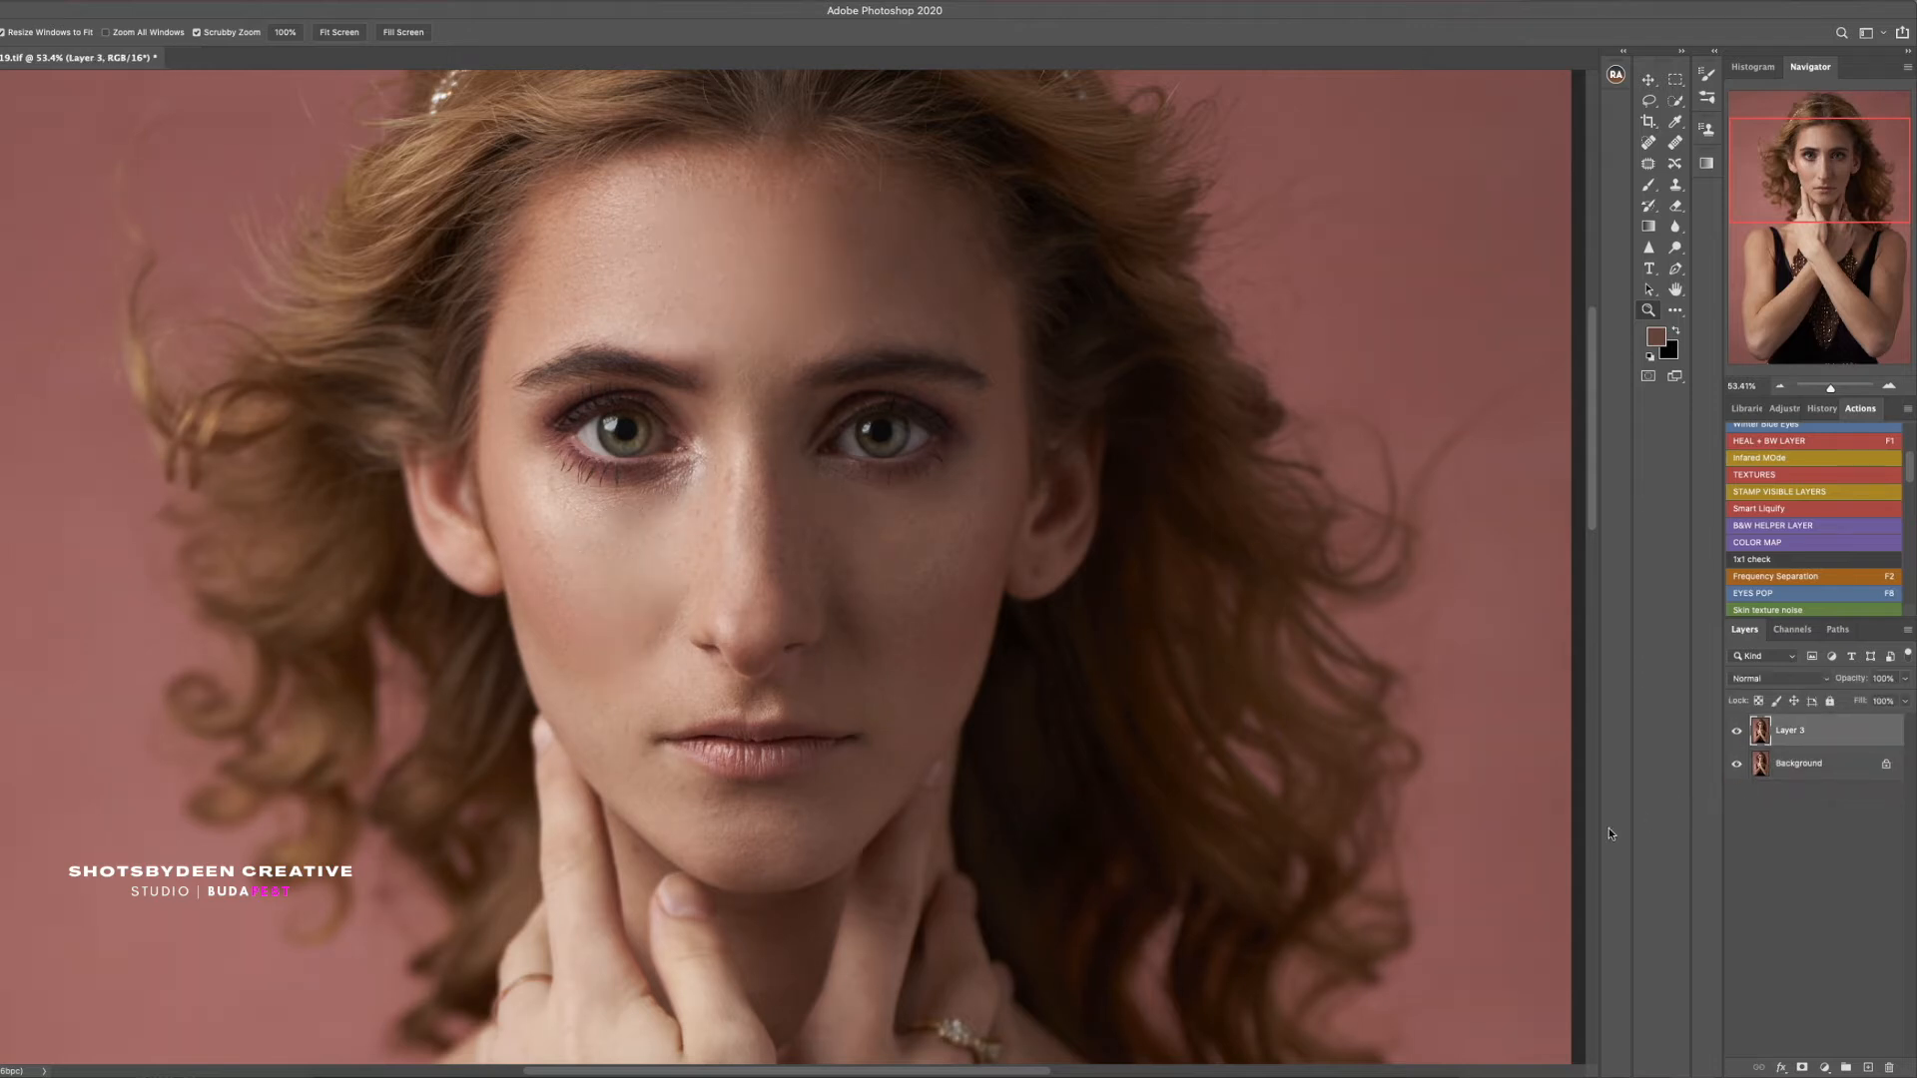
Run the recorded Frequency Separation action on the stamped layer, and ready the Lasso tool on the Low Frequency copy layer
key(F2)
drag(982, 371, 986, 368)
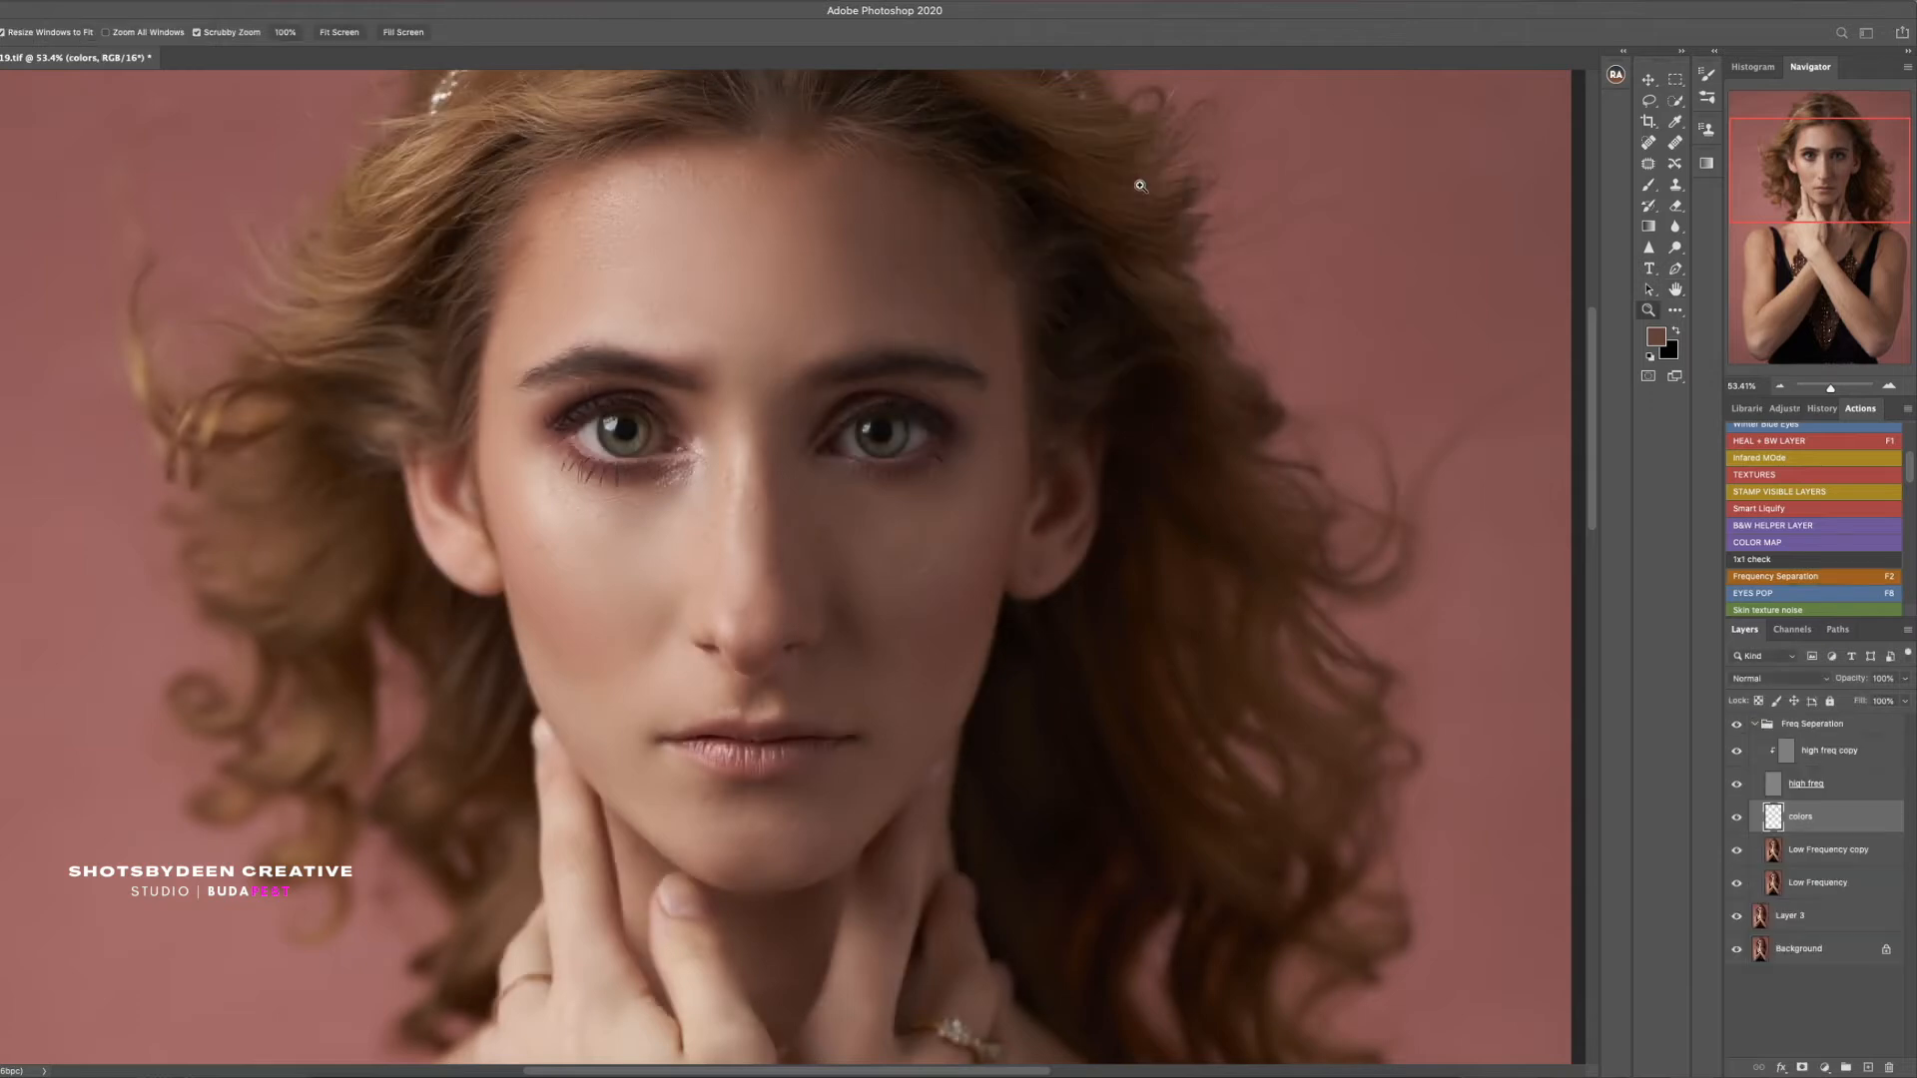
click(1770, 850)
key(l)
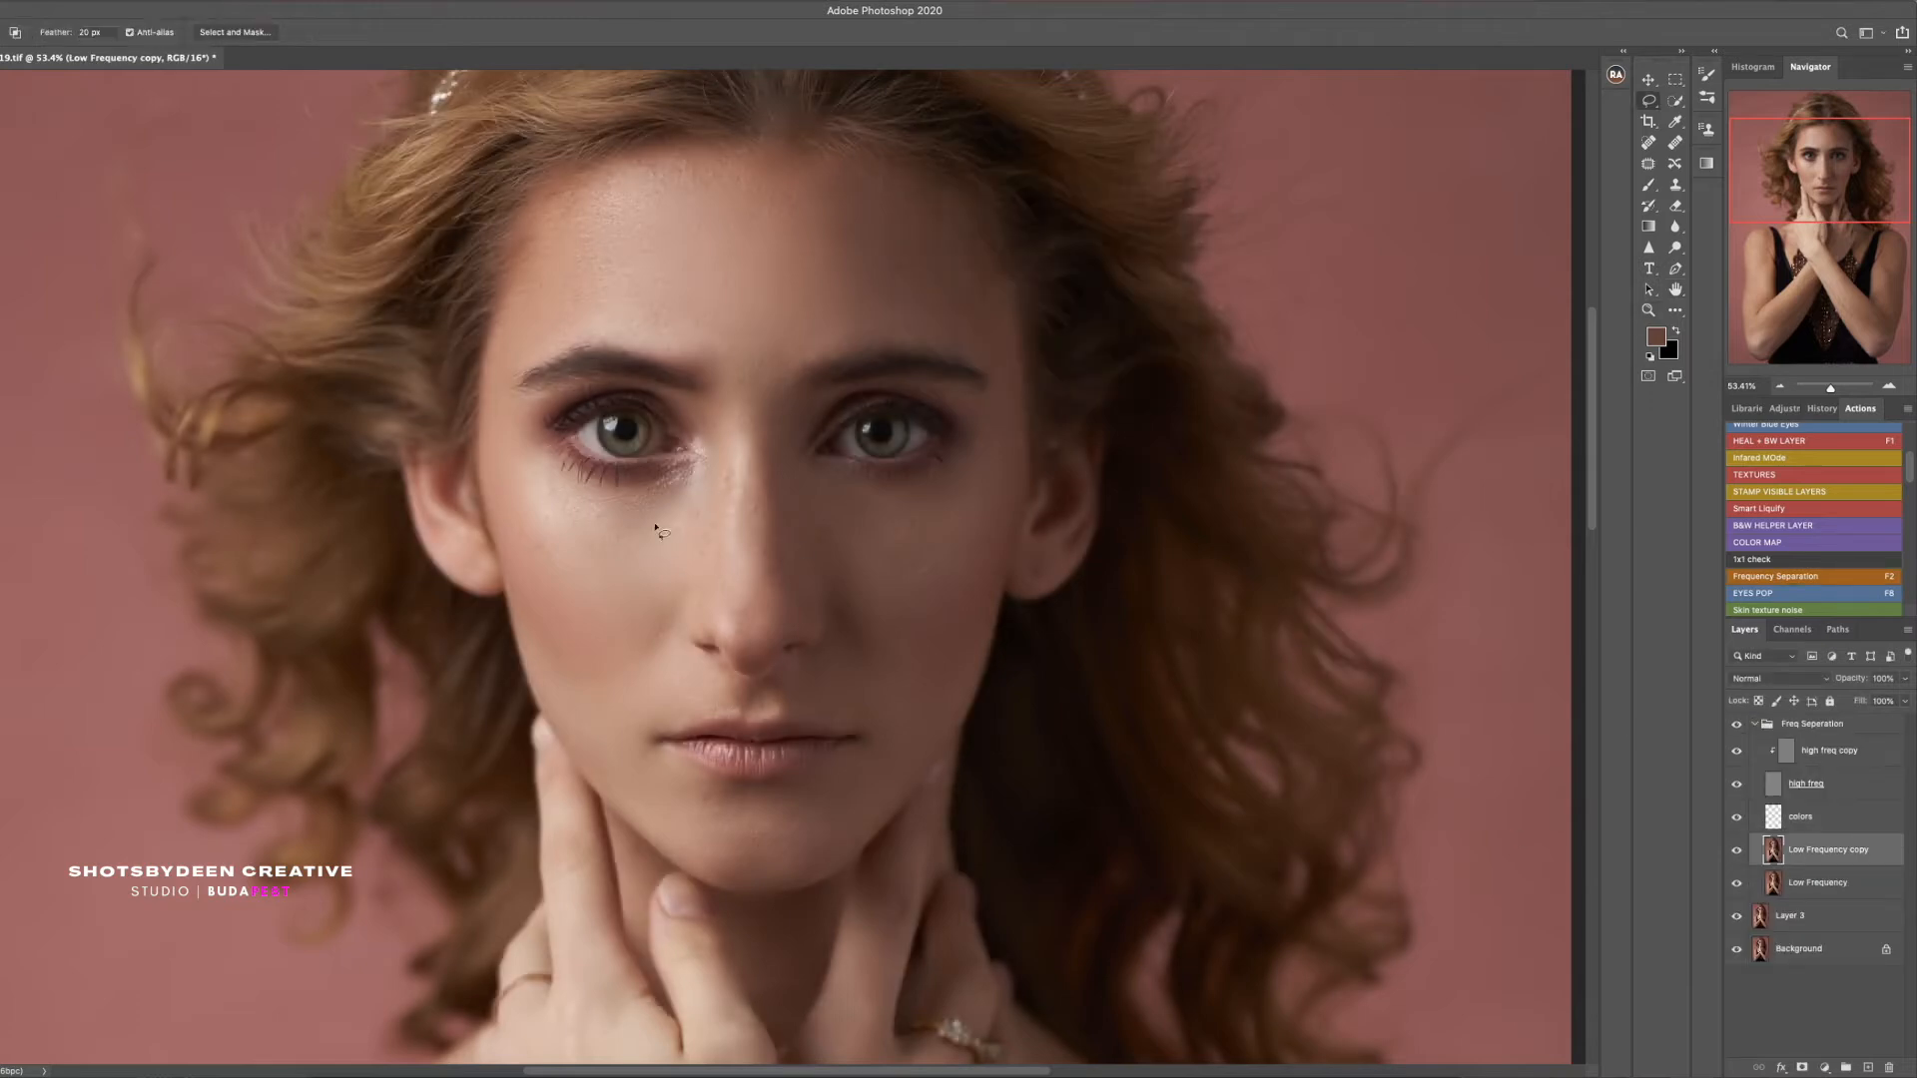
Lasso the shadowed right side of the forehead and smooth it with a Gaussian Blur of 33 pixels radius
mouse_move(788, 367)
mouse_down()
mouse_move(837, 342)
mouse_move(973, 343)
mouse_move(821, 181)
mouse_up()
drag(847, 299, 843, 338)
click(219, 2)
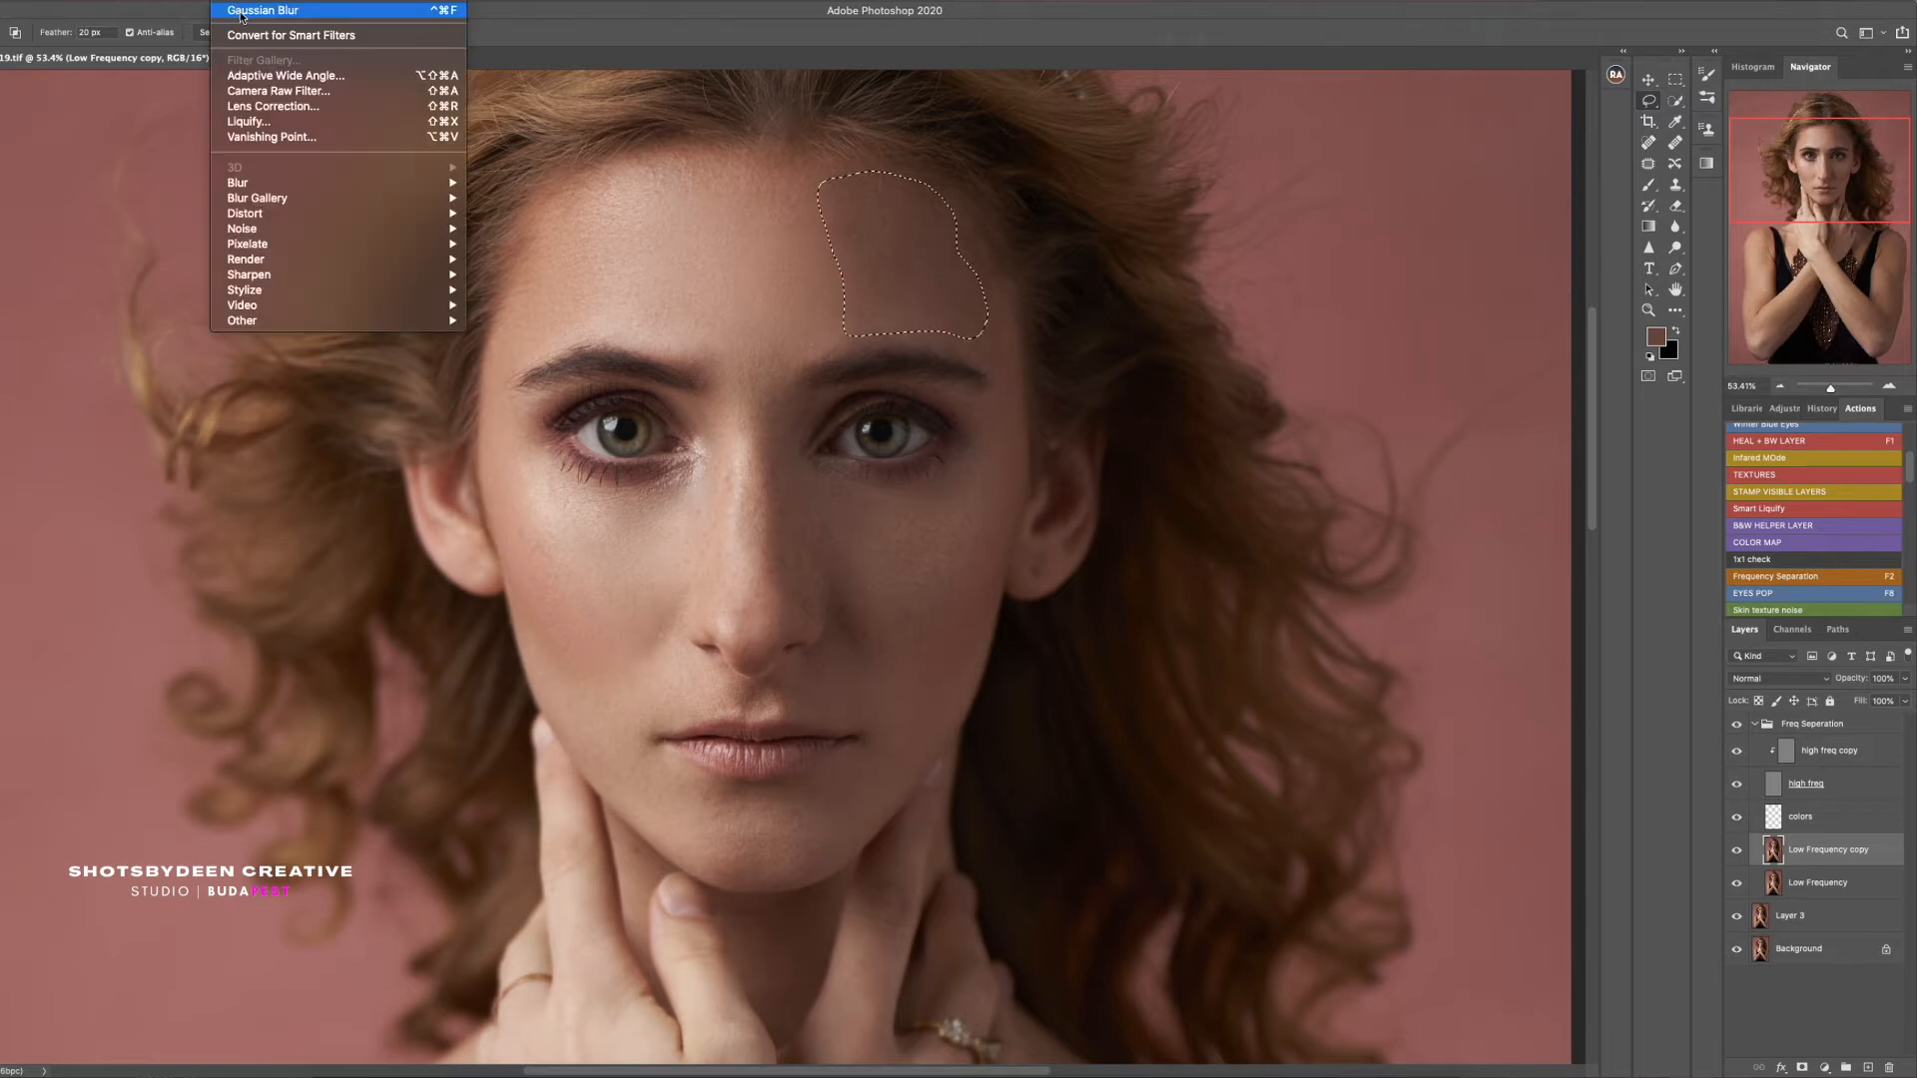
mouse_move(240, 183)
click(509, 244)
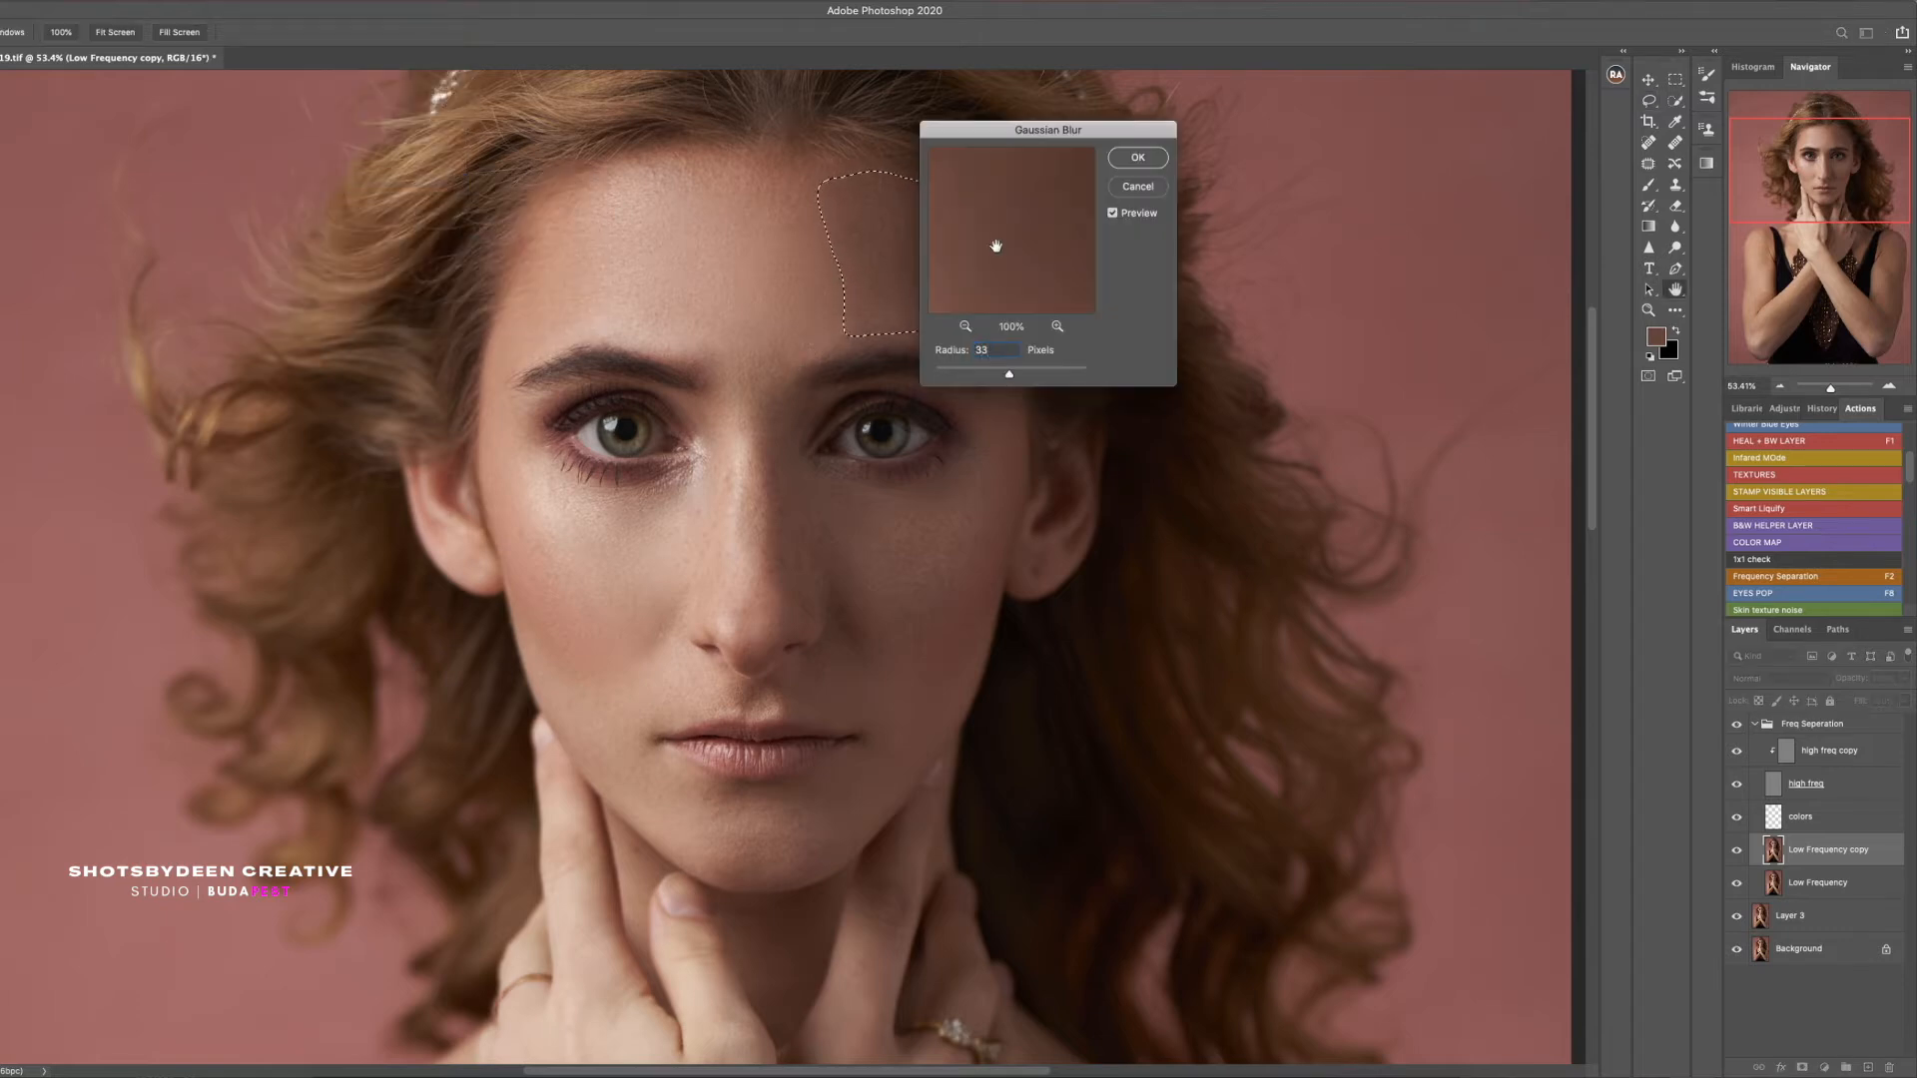
click(1137, 157)
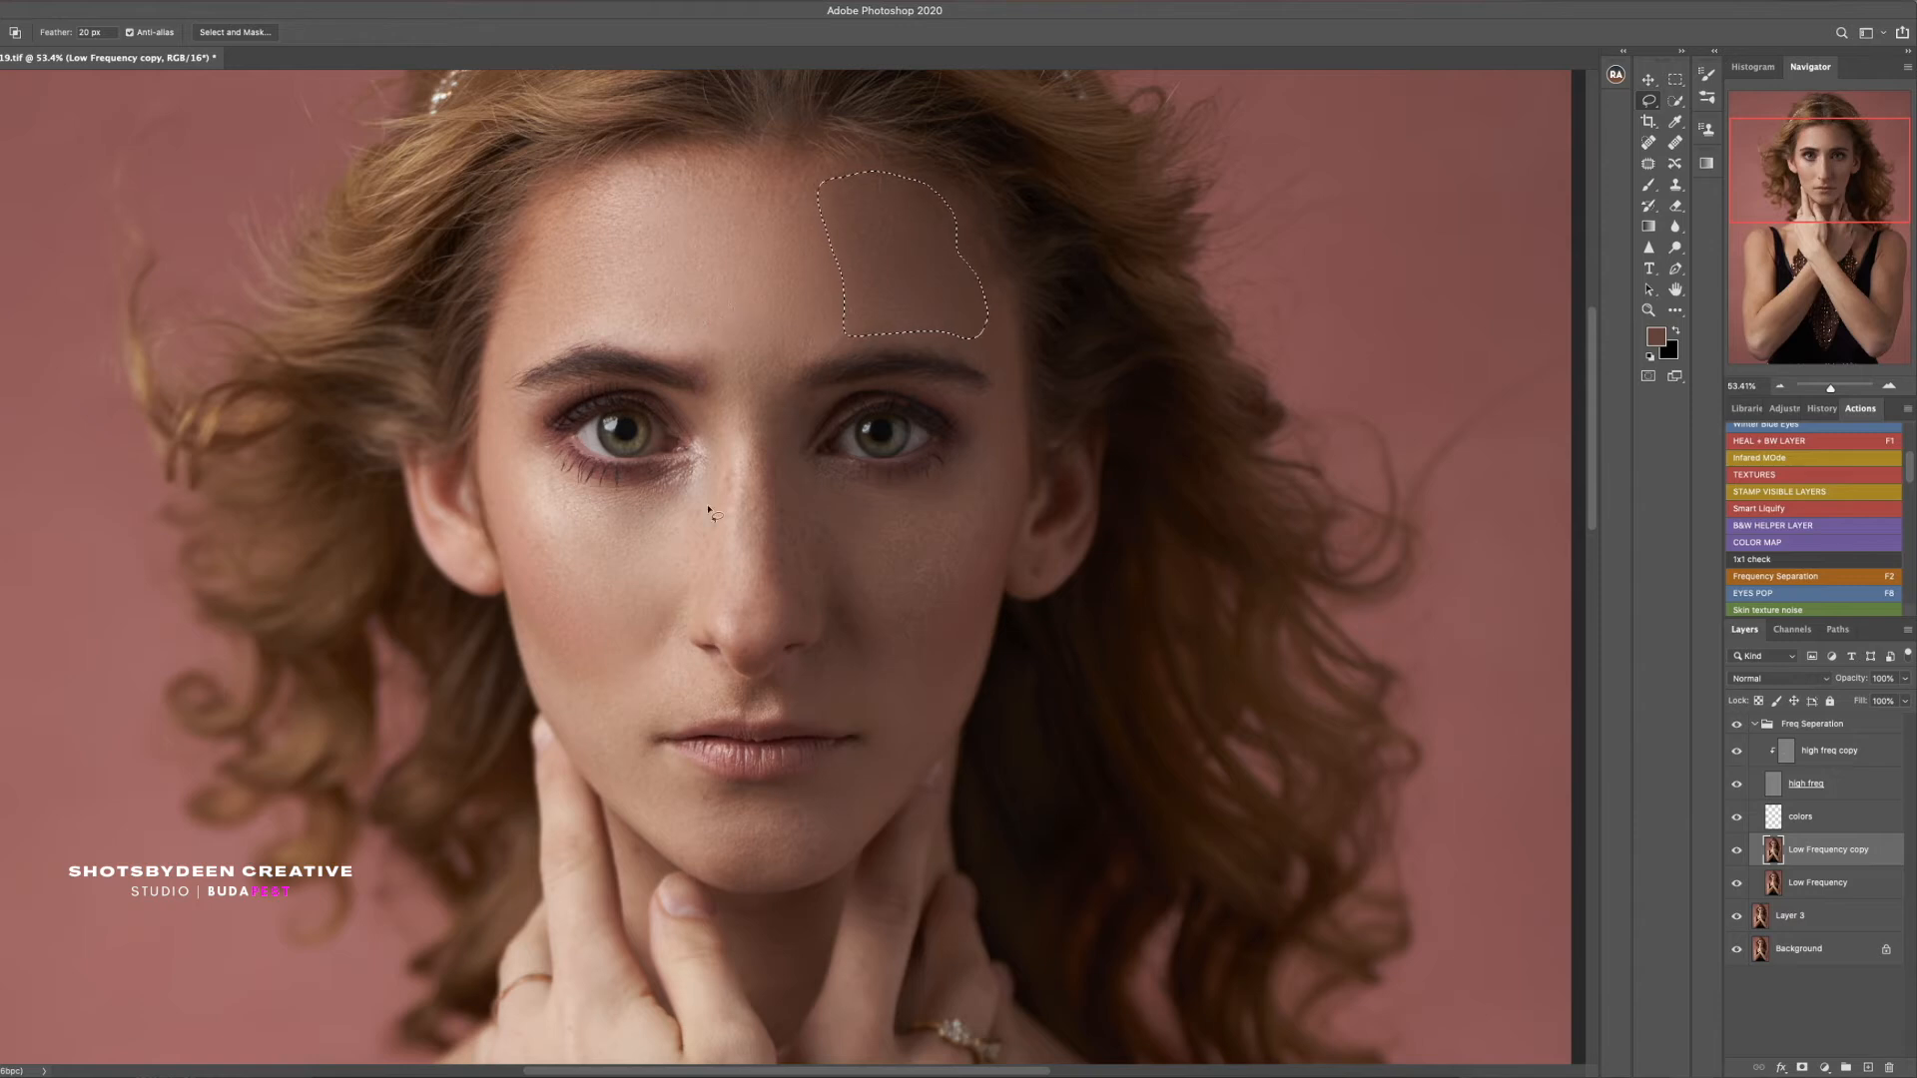
key(ctrl+d)
Lasso the forehead's centre and the patch beside it, reapplying the last Gaussian Blur to each
mouse_move(855, 319)
mouse_down()
mouse_move(734, 195)
mouse_move(839, 362)
mouse_move(856, 300)
mouse_up()
right_click(785, 328)
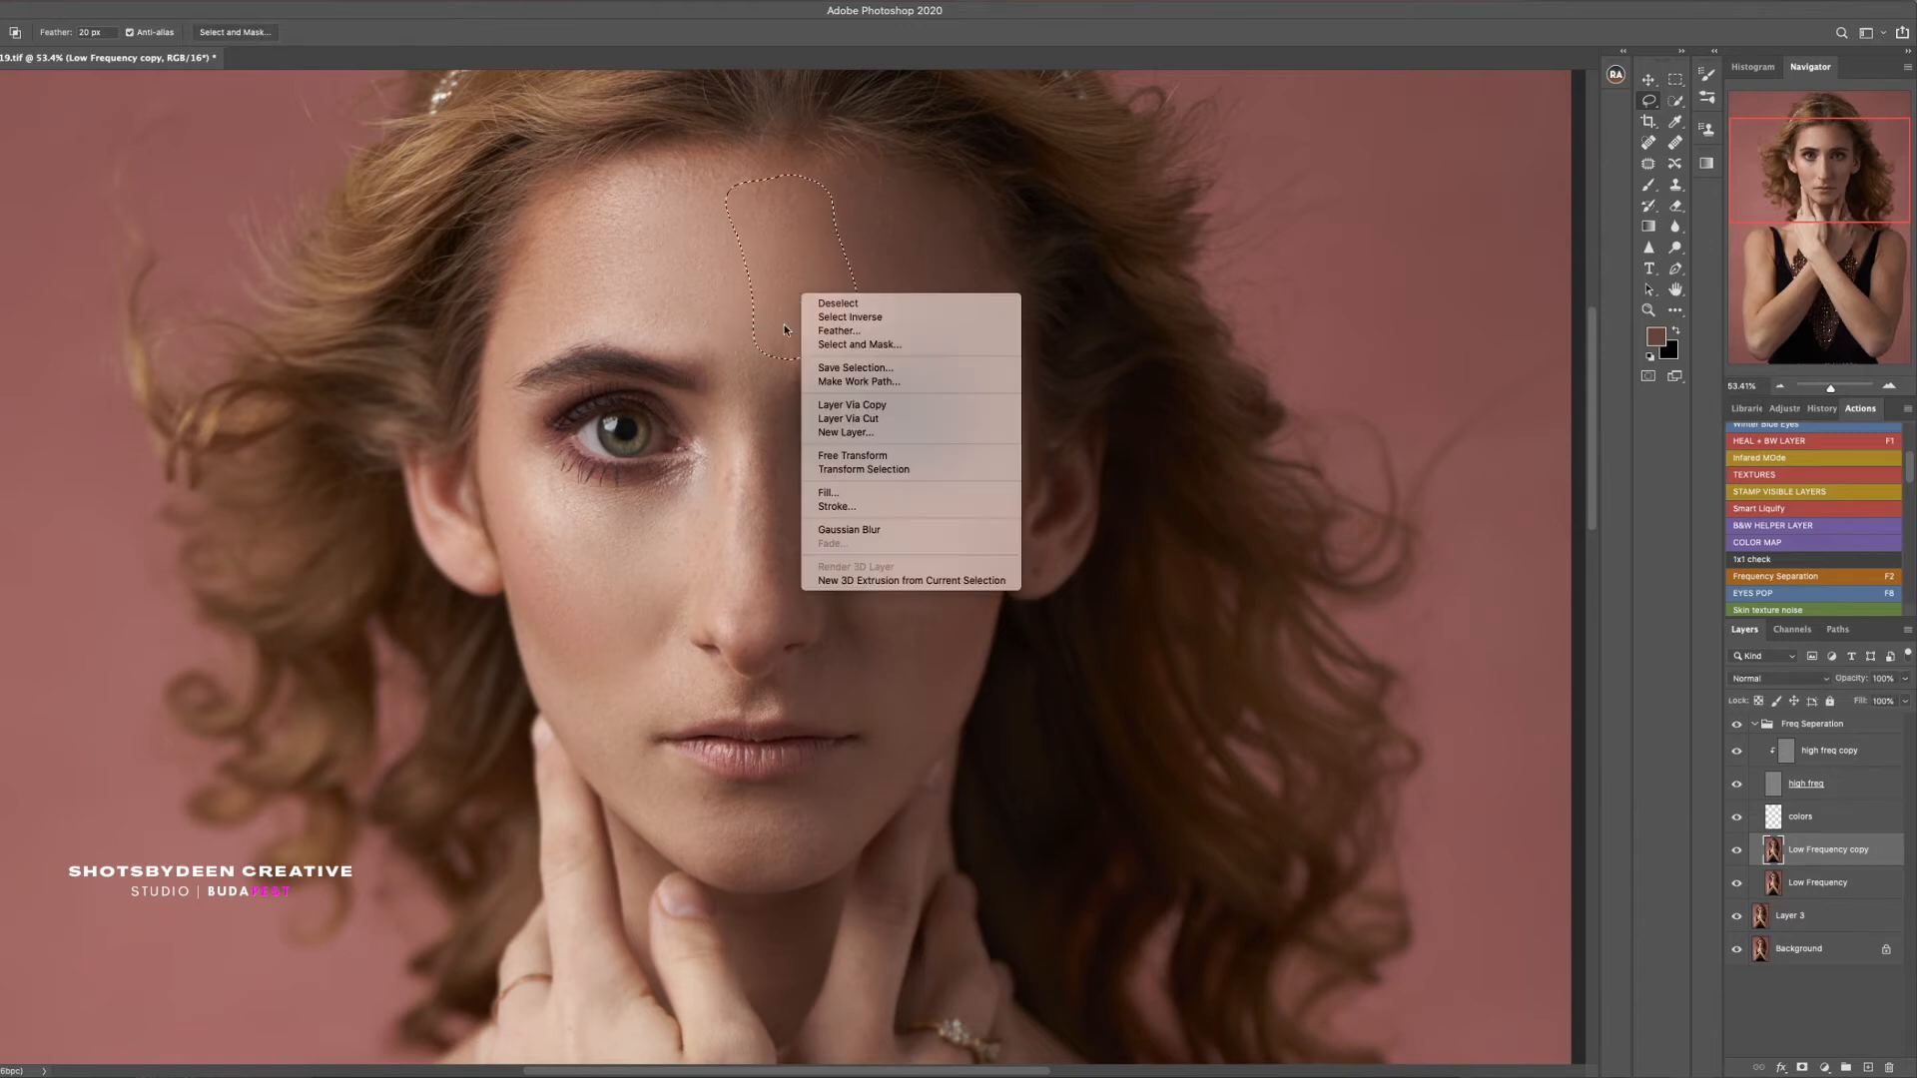
click(848, 529)
drag(657, 328, 717, 197)
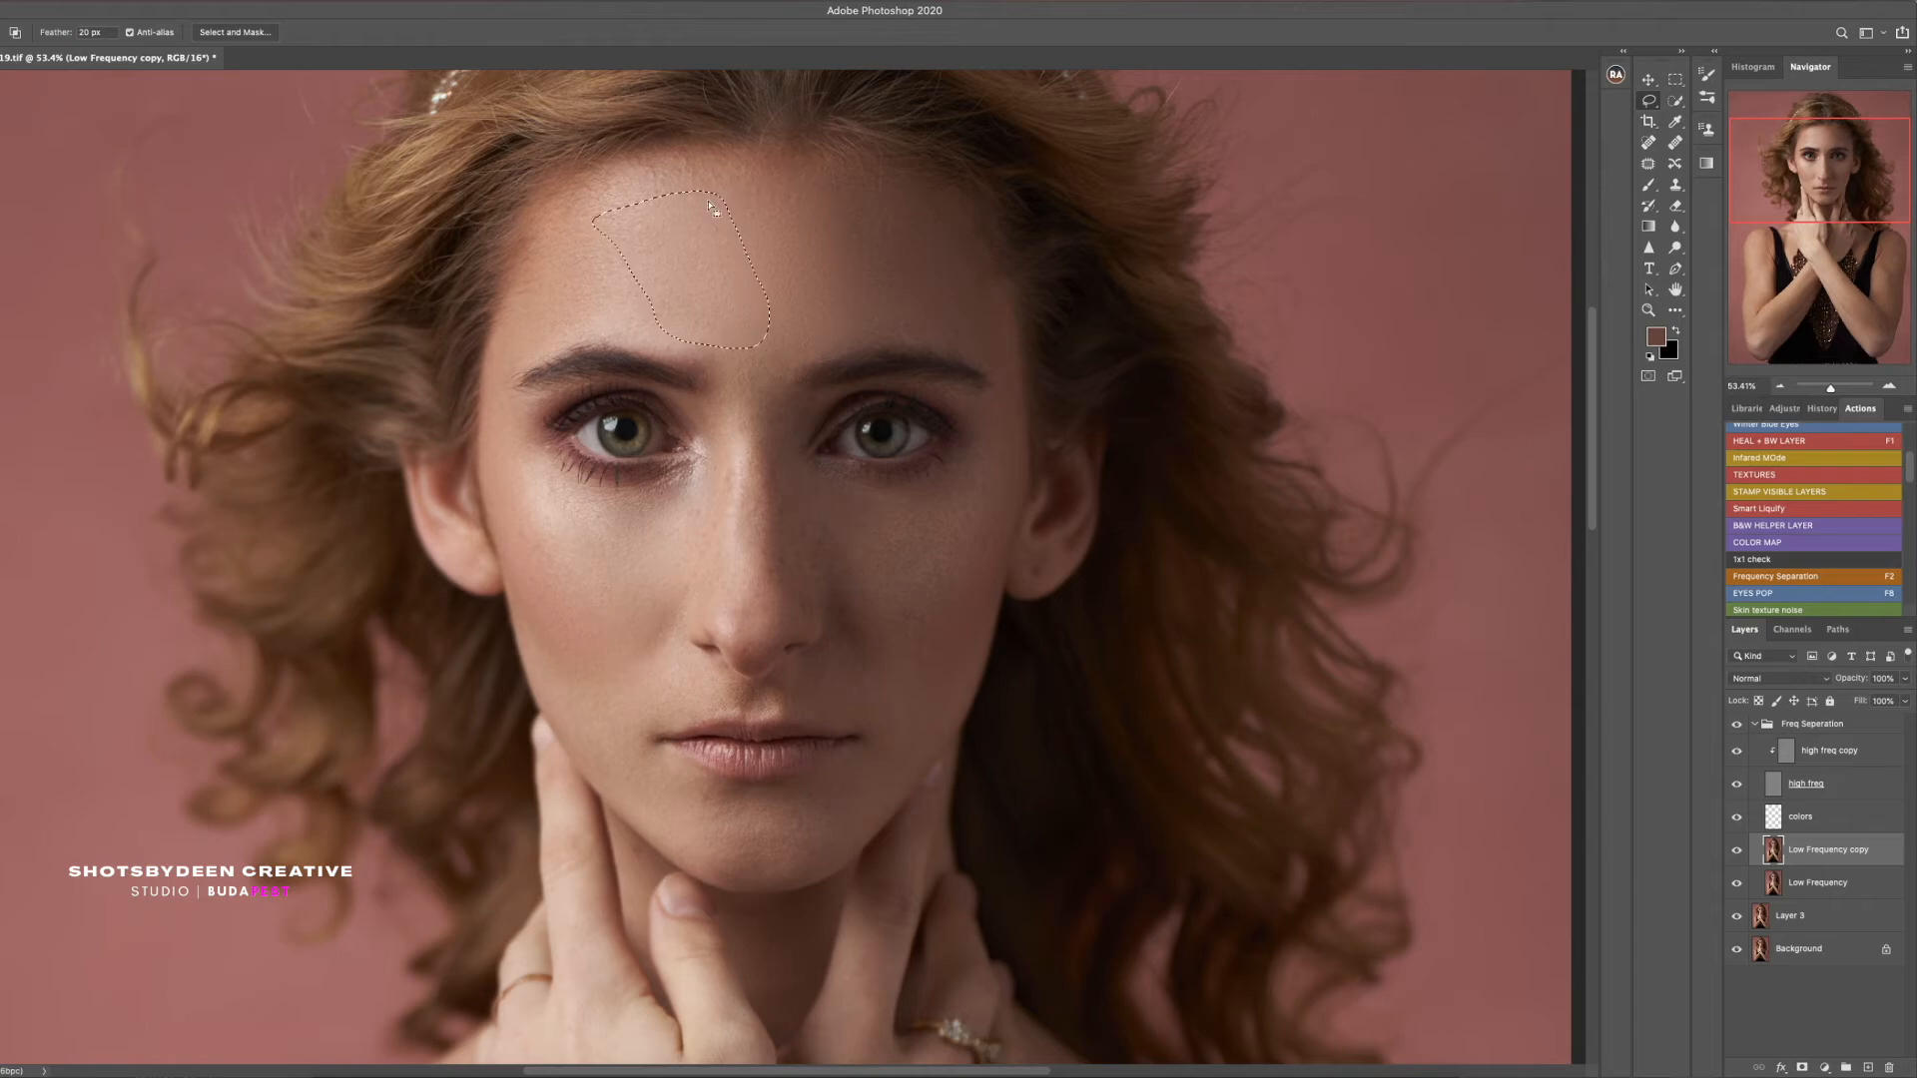
right_click(691, 243)
click(719, 486)
key(super+d)
Lasso the left temple and the strip below the hairline, reapplying the Gaussian Blur to each
mouse_move(592, 222)
mouse_down()
mouse_move(563, 246)
mouse_move(595, 222)
mouse_up()
right_click(550, 277)
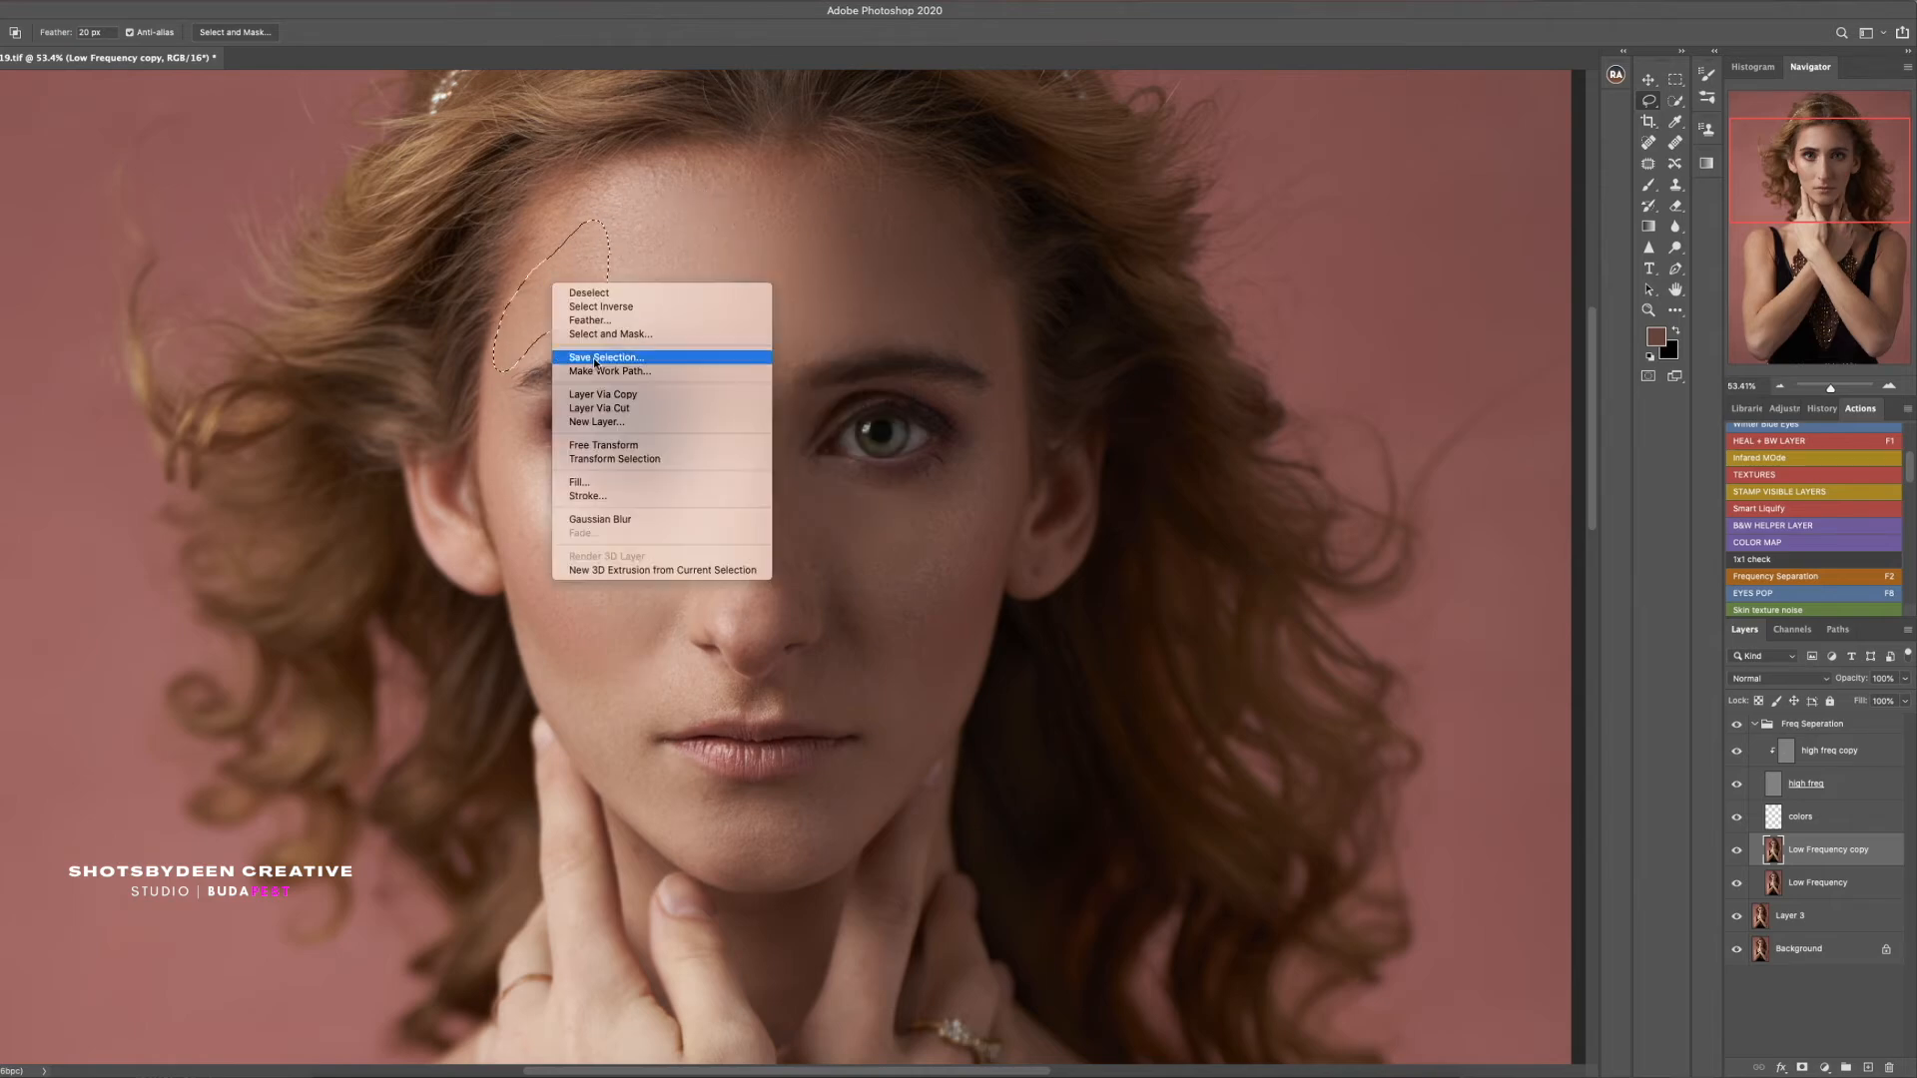
click(599, 522)
mouse_move(528, 278)
mouse_down()
mouse_move(646, 162)
mouse_move(880, 161)
mouse_move(829, 189)
mouse_move(665, 187)
mouse_move(537, 264)
mouse_up()
right_click(630, 178)
click(658, 412)
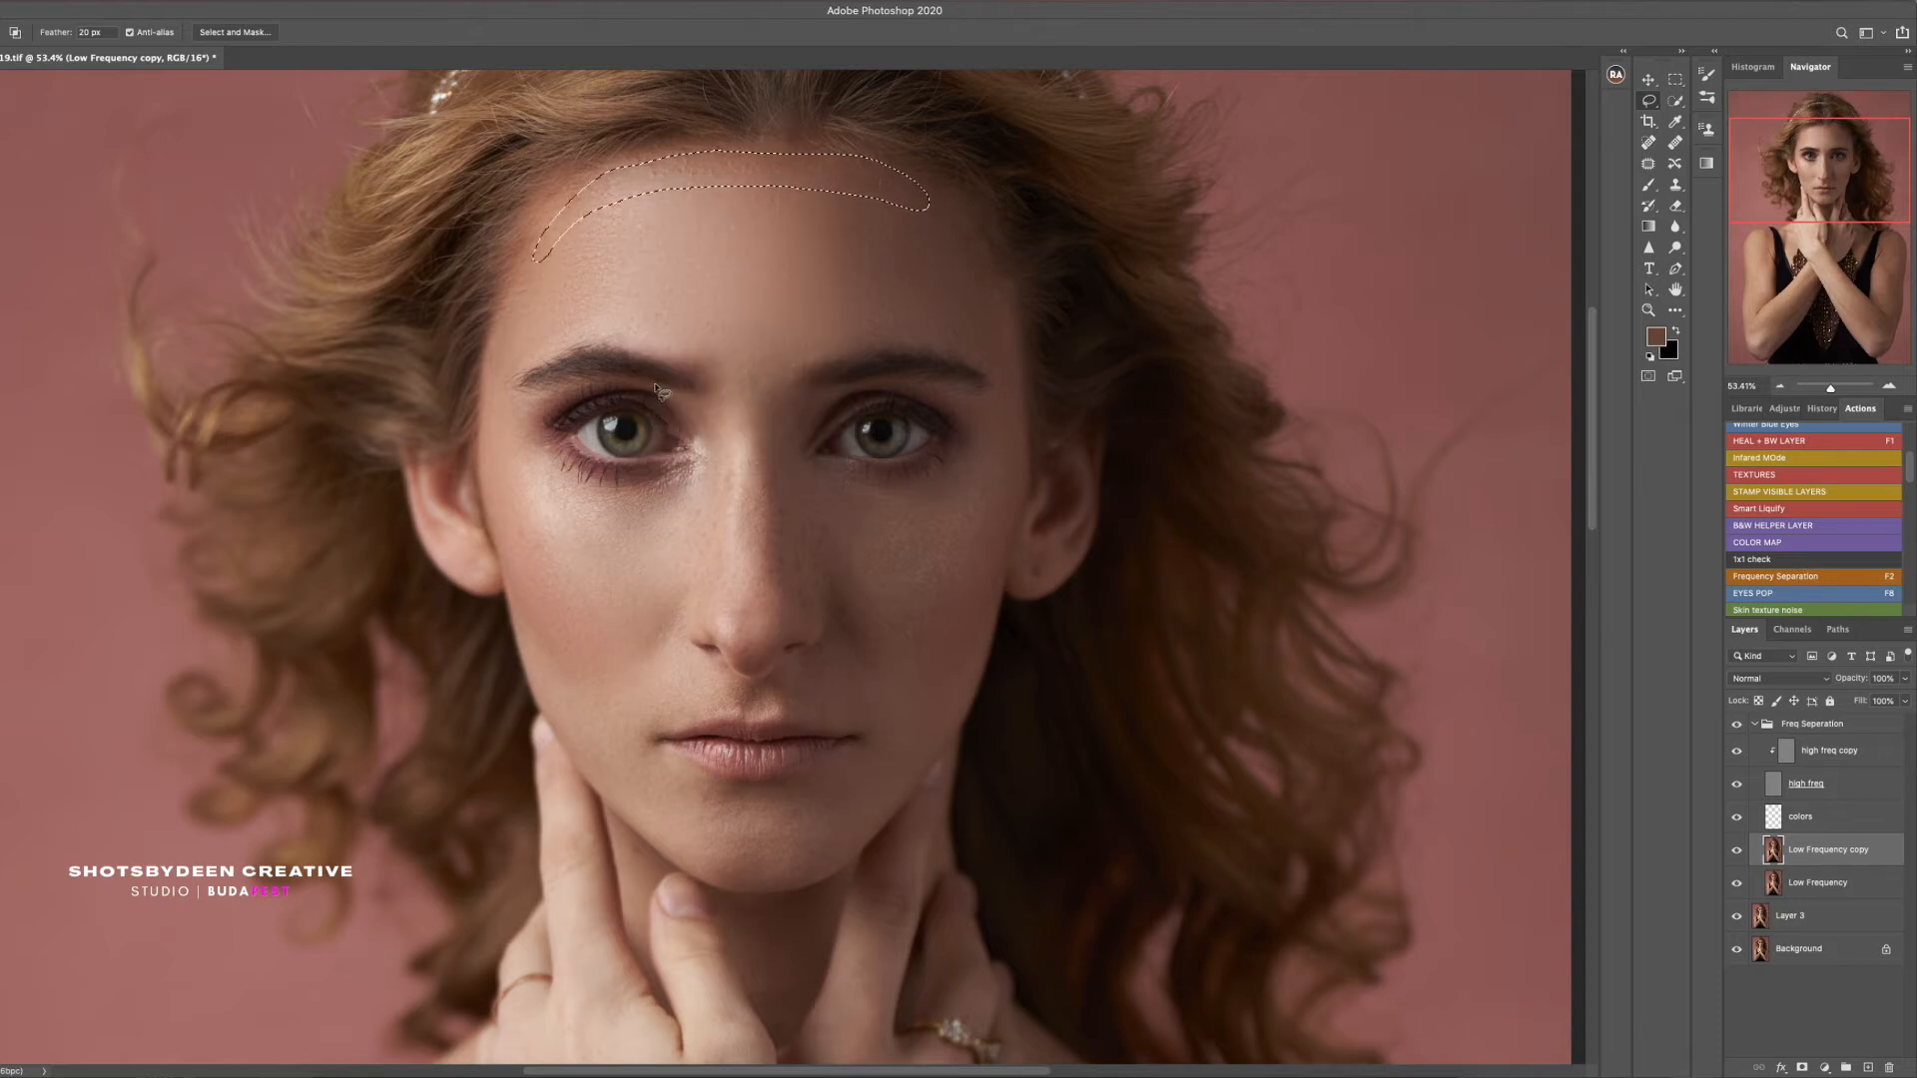
click(703, 185)
Lasso the upper left forehead near the hairline and reapply the Gaussian Blur repeatedly
mouse_move(824, 159)
mouse_down()
mouse_move(565, 219)
mouse_move(651, 247)
mouse_up()
click(227, 1)
click(258, 11)
click(228, 1)
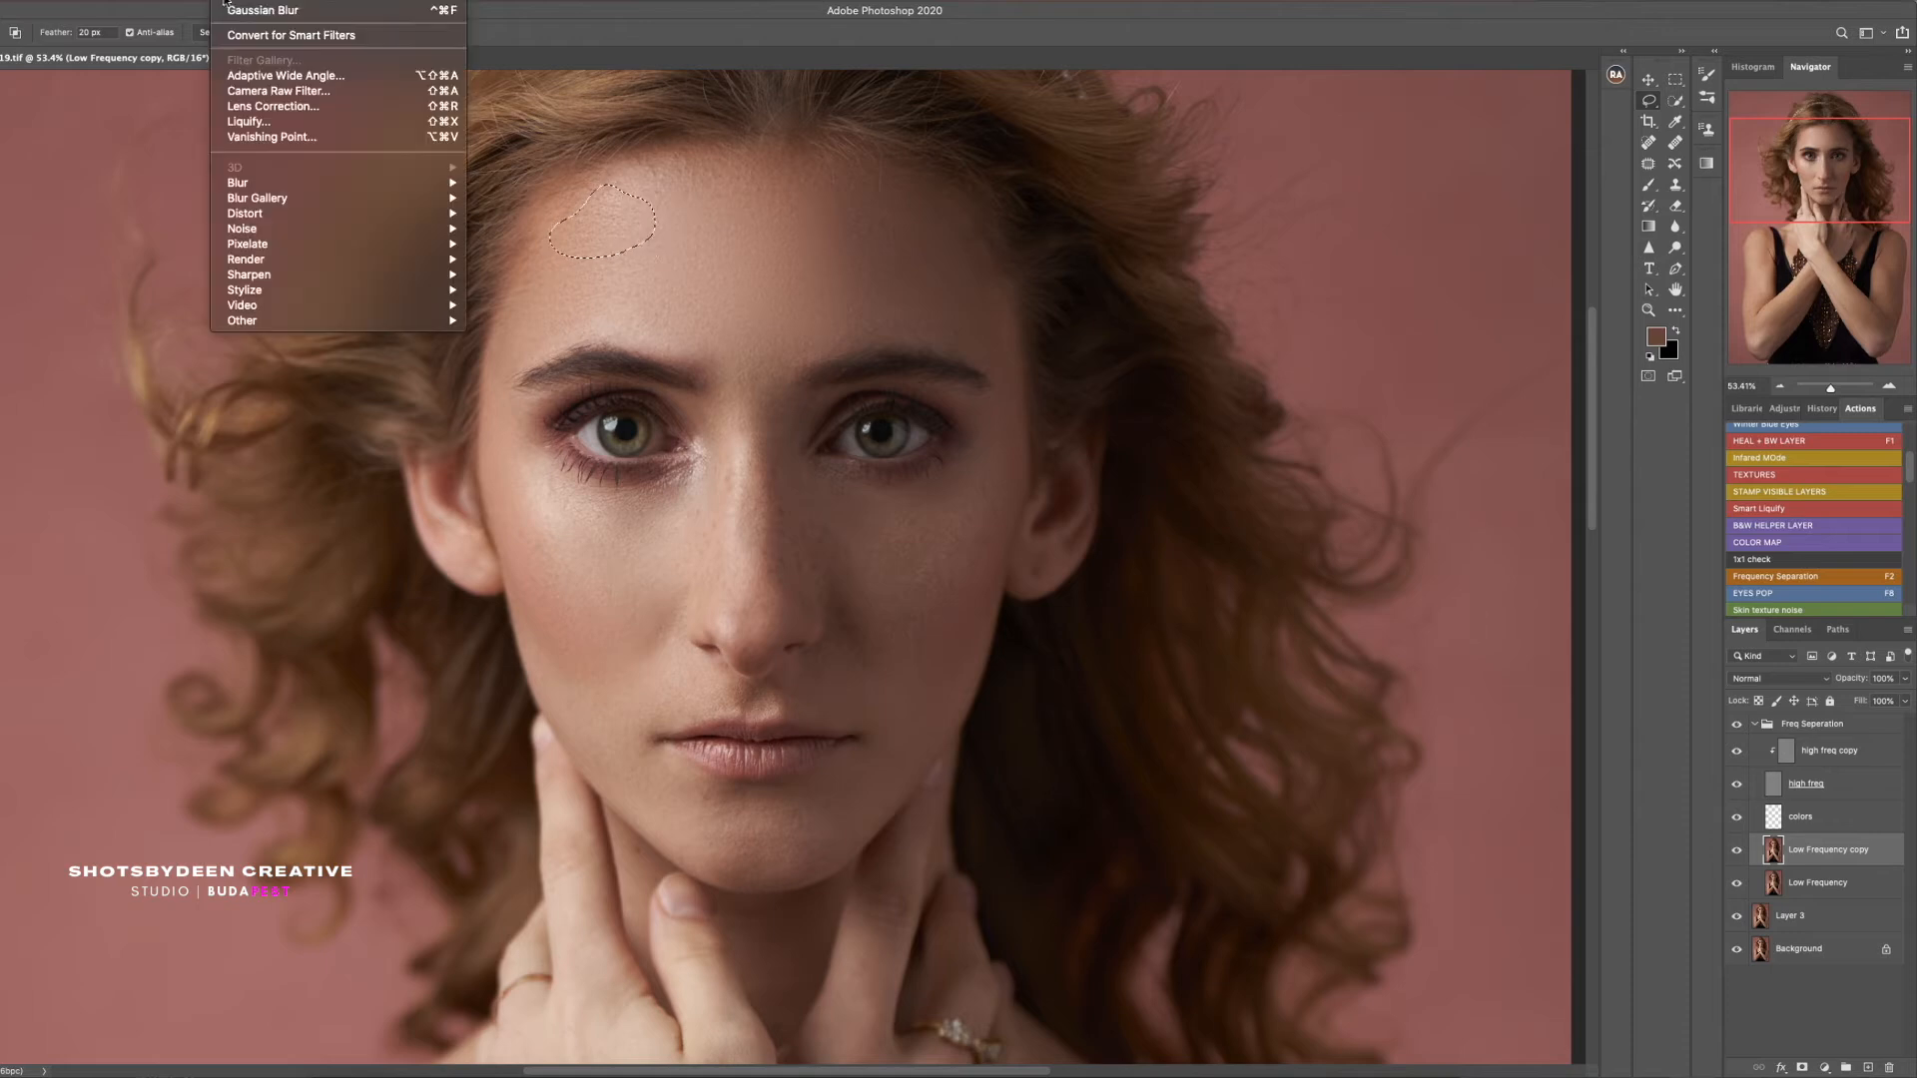
click(258, 11)
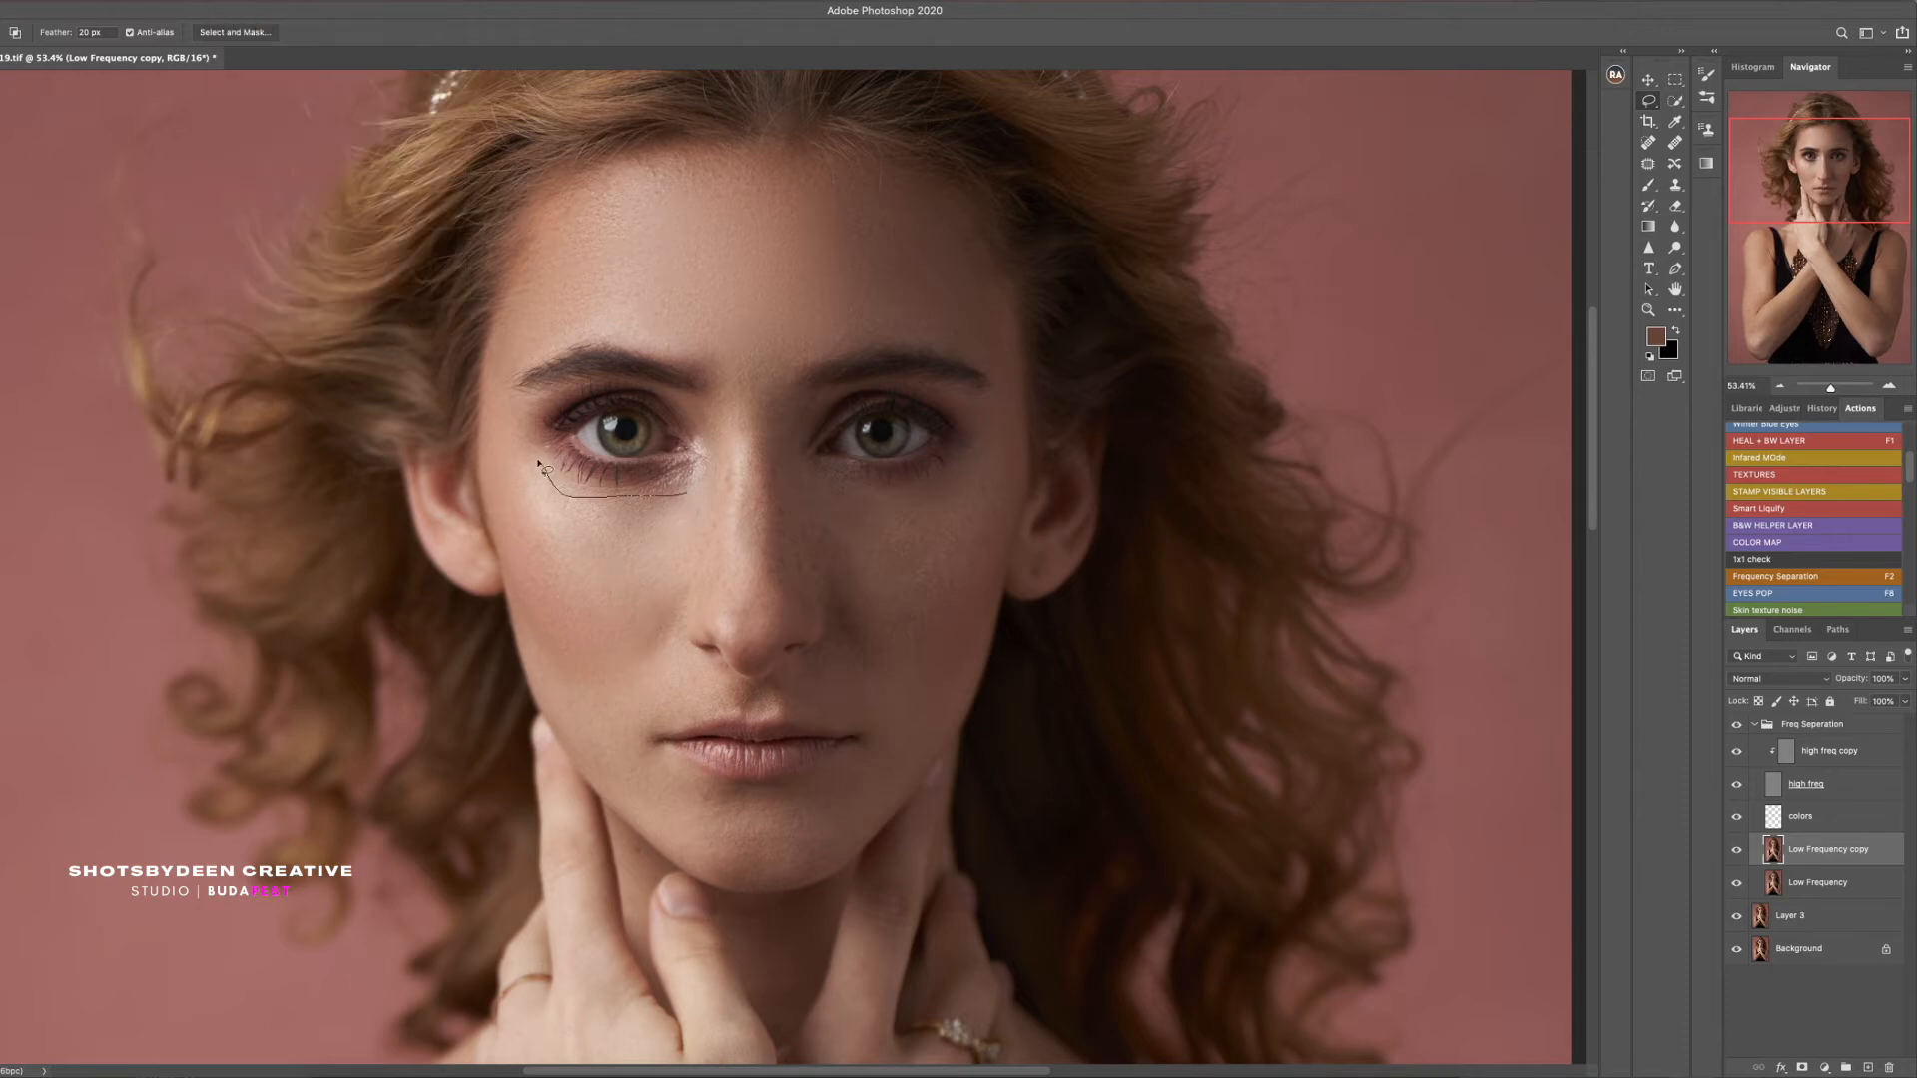
Smooth the left cheek below the eye and along its outer edge with lassoed selections and the last Gaussian Blur
drag(684, 552, 627, 533)
right_click(624, 531)
click(664, 766)
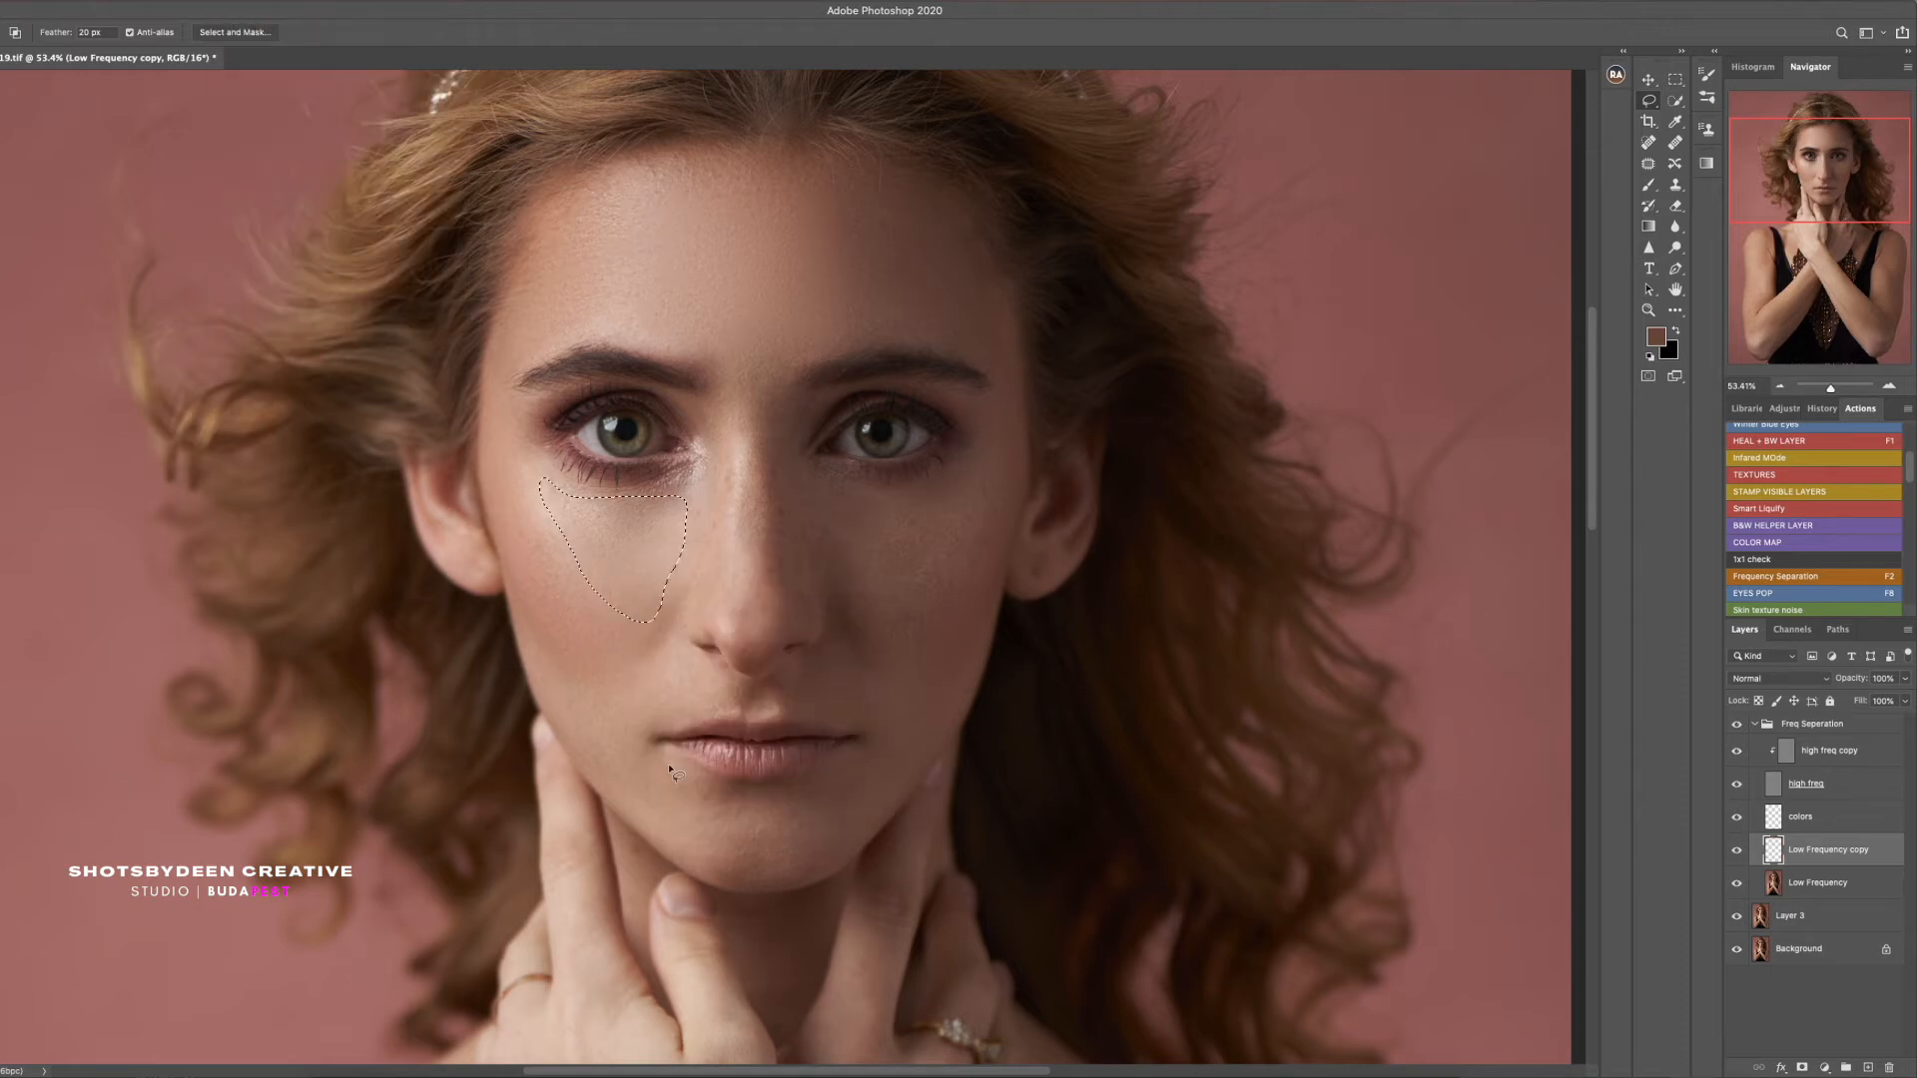
drag(530, 445, 611, 621)
right_click(587, 557)
click(639, 807)
mouse_move(517, 478)
mouse_down()
mouse_move(599, 667)
mouse_move(515, 475)
mouse_up()
right_click(528, 553)
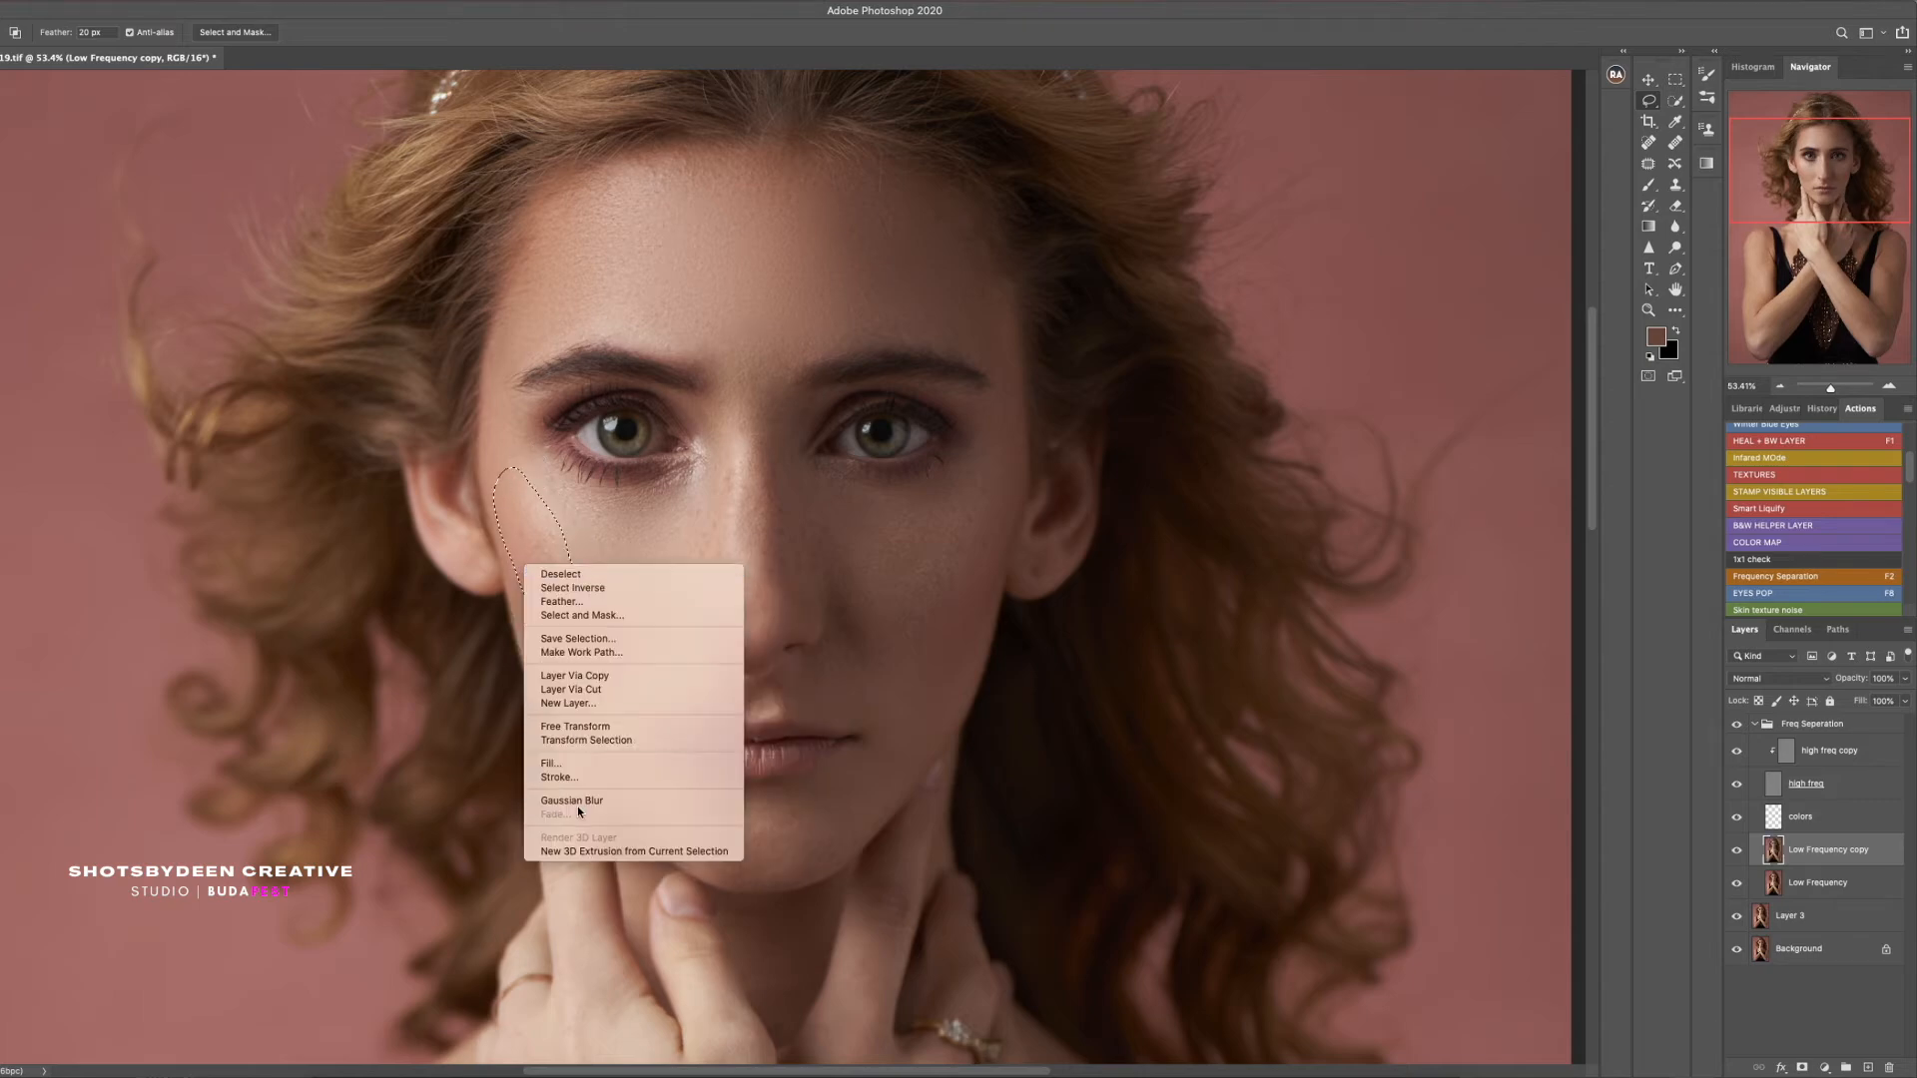
click(579, 804)
key(ctrl+d)
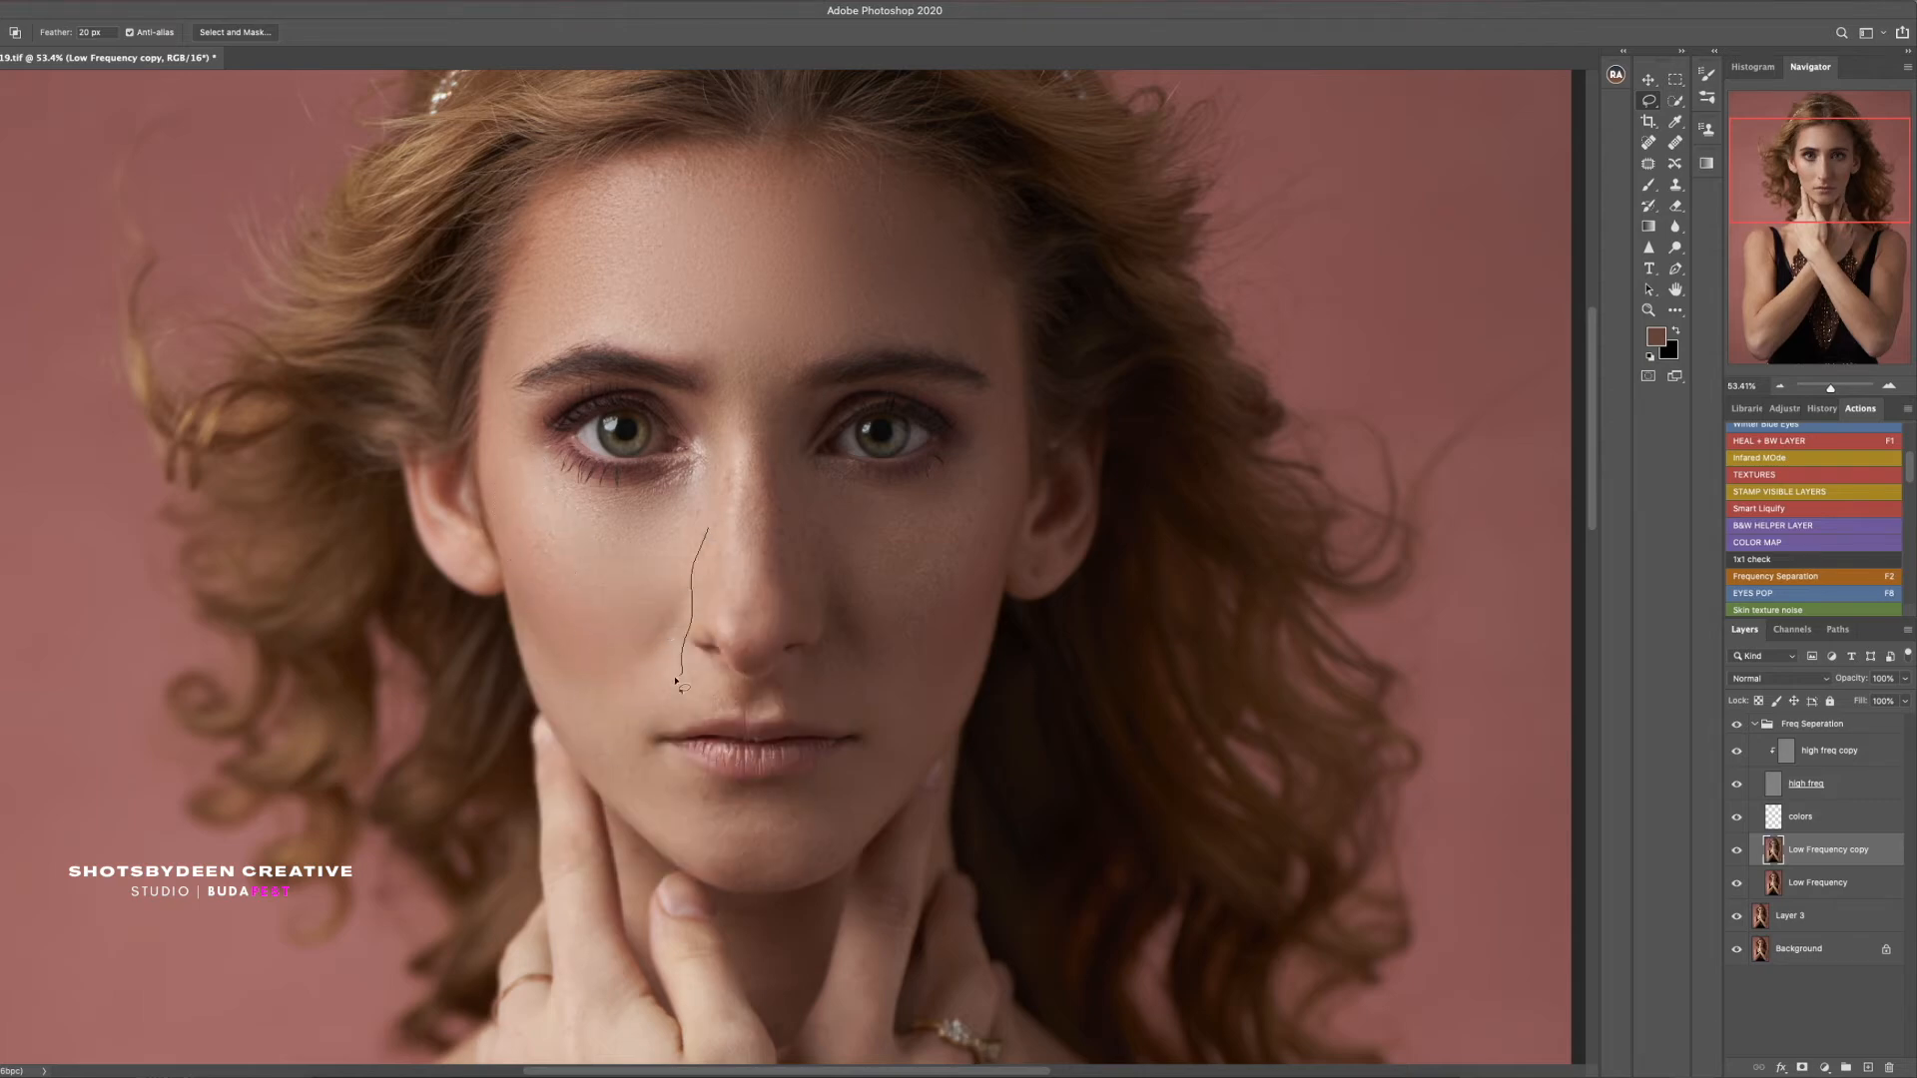
Lasso the skin beside the left nostril and around the upper lip, reapplying the Gaussian Blur to each area
drag(676, 681, 661, 595)
right_click(651, 664)
click(699, 902)
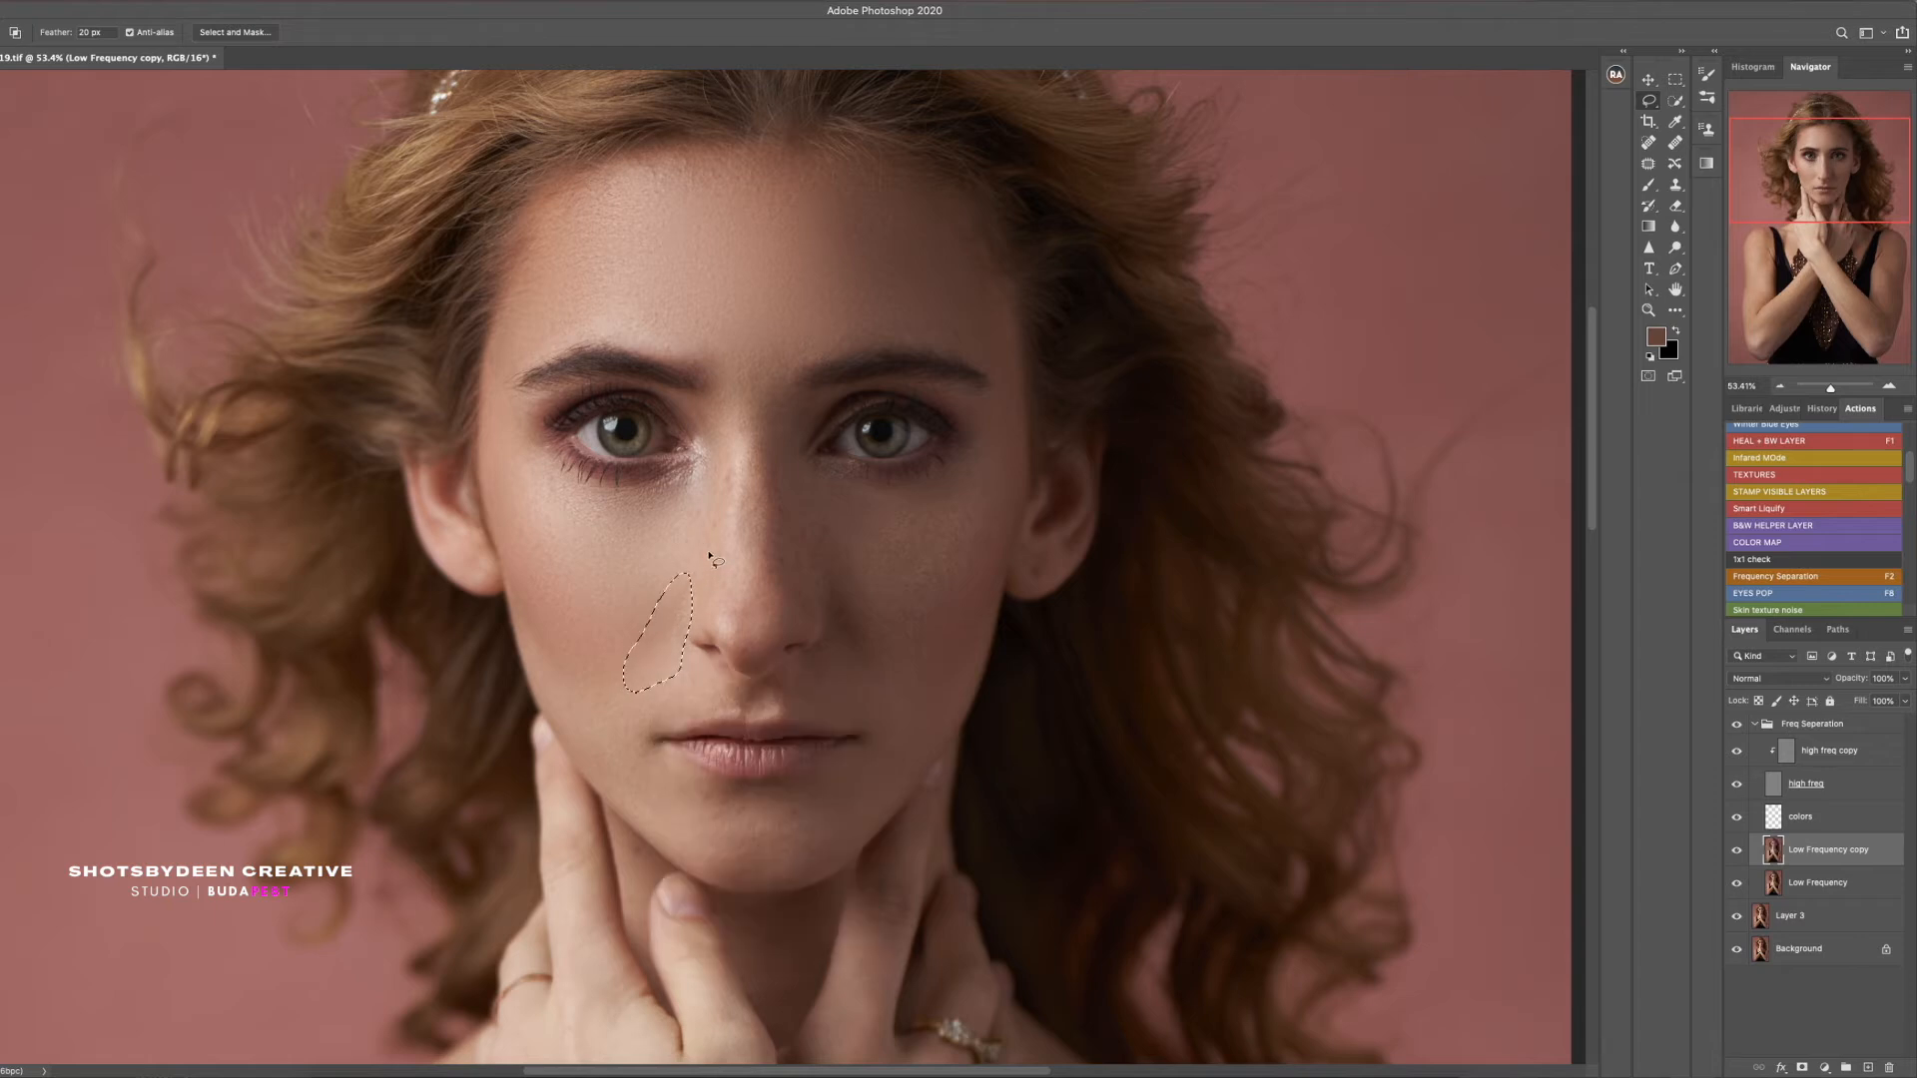
right_click(619, 685)
mouse_move(657, 677)
mouse_down()
mouse_move(672, 726)
mouse_move(721, 714)
mouse_move(704, 658)
mouse_move(736, 702)
mouse_move(705, 664)
mouse_up()
click(663, 930)
right_click(685, 688)
click(769, 901)
right_click(706, 664)
click(769, 913)
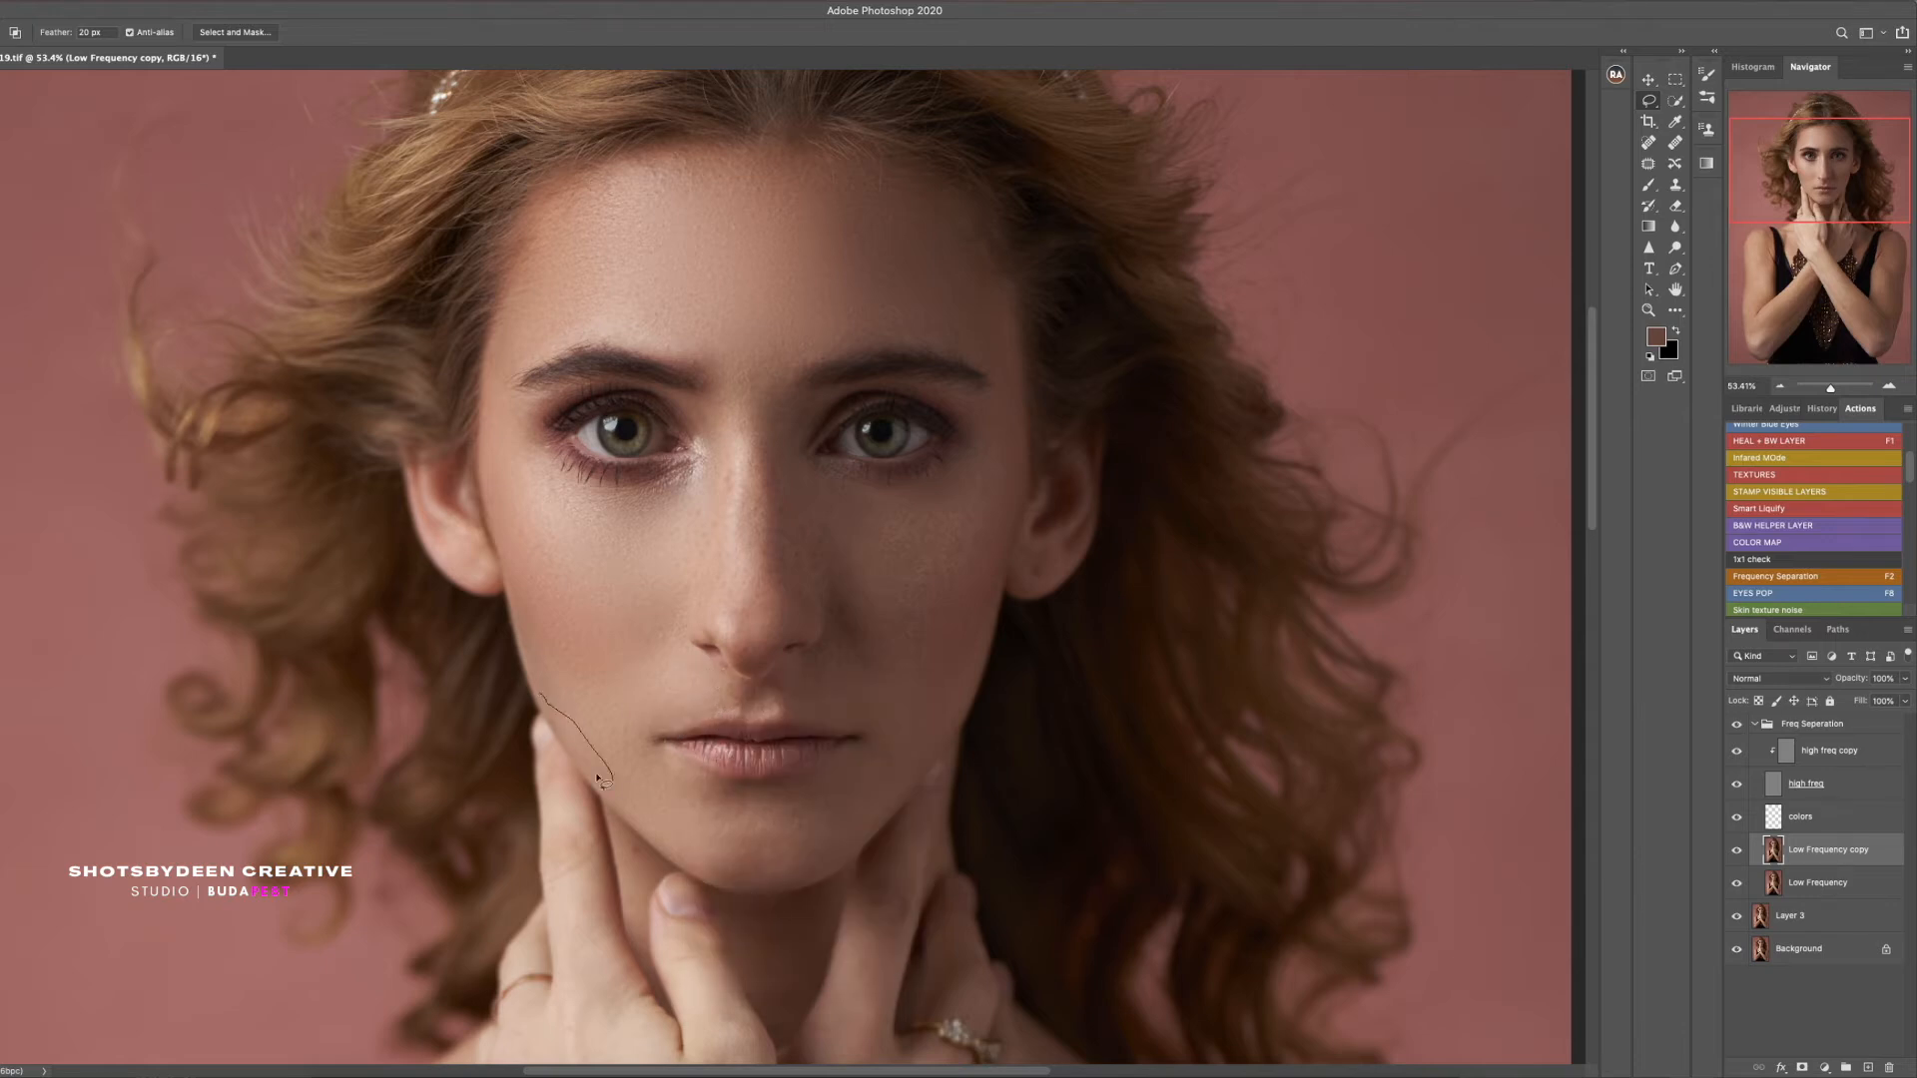
Lasso the left jawline and the chin below the lips, reapplying the Gaussian Blur to each
drag(539, 696, 557, 725)
right_click(559, 727)
click(679, 968)
mouse_move(723, 789)
mouse_down()
mouse_move(781, 860)
mouse_move(753, 888)
mouse_move(694, 847)
mouse_move(693, 782)
mouse_up()
right_click(719, 775)
click(798, 1016)
Smooth the right cheek beside the nose with several lassoed selections and the last Gaussian Blur
mouse_move(837, 581)
mouse_down()
mouse_move(841, 681)
mouse_move(836, 601)
mouse_up()
right_click(837, 602)
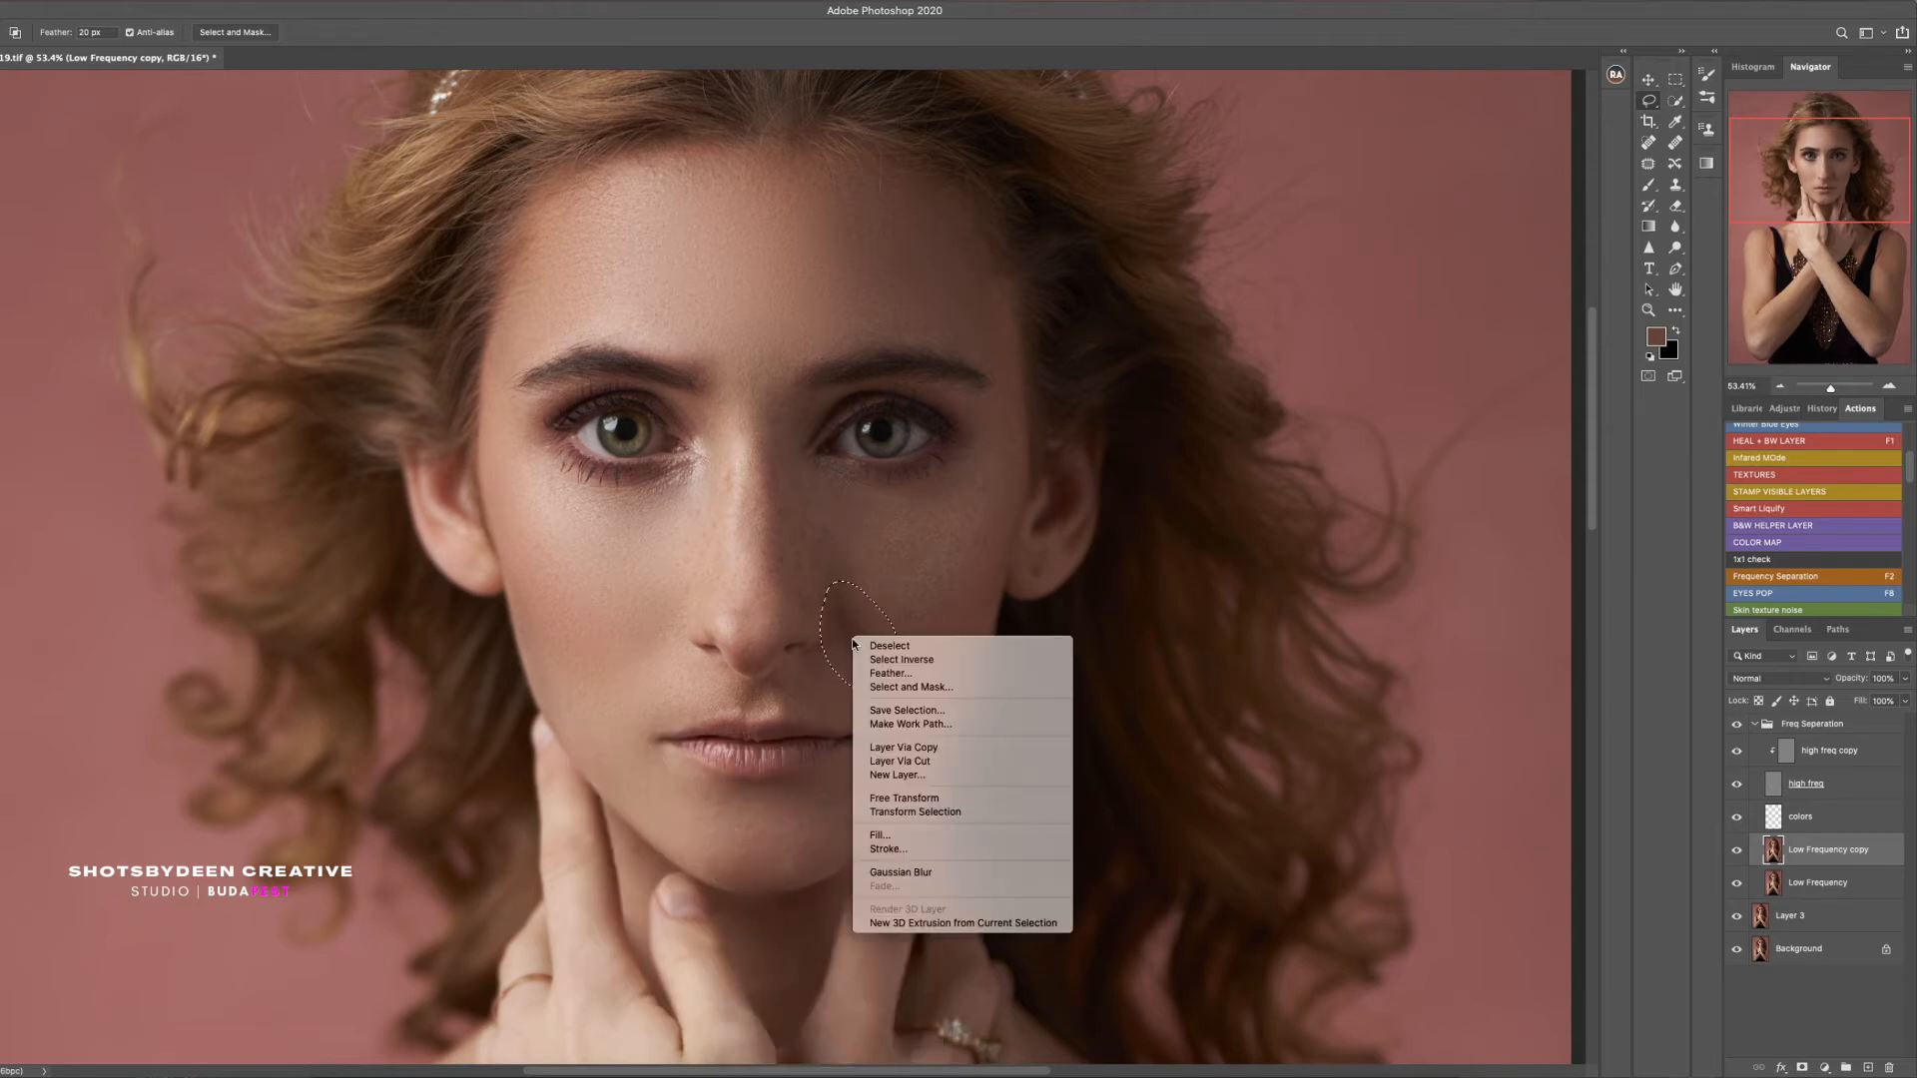
click(904, 819)
mouse_move(825, 526)
mouse_down()
mouse_move(939, 574)
mouse_move(973, 481)
mouse_move(831, 505)
mouse_move(834, 622)
mouse_move(990, 494)
mouse_move(845, 589)
mouse_up()
right_click(847, 519)
click(904, 823)
right_click(882, 672)
click(929, 908)
Lasso the outer right cheek from the temple to the jaw, reapply the Gaussian Blur, and toggle the layer to compare
mouse_move(1000, 400)
mouse_down()
mouse_move(917, 625)
mouse_move(955, 685)
mouse_move(1007, 569)
mouse_move(1000, 401)
mouse_up()
right_click(936, 654)
click(974, 896)
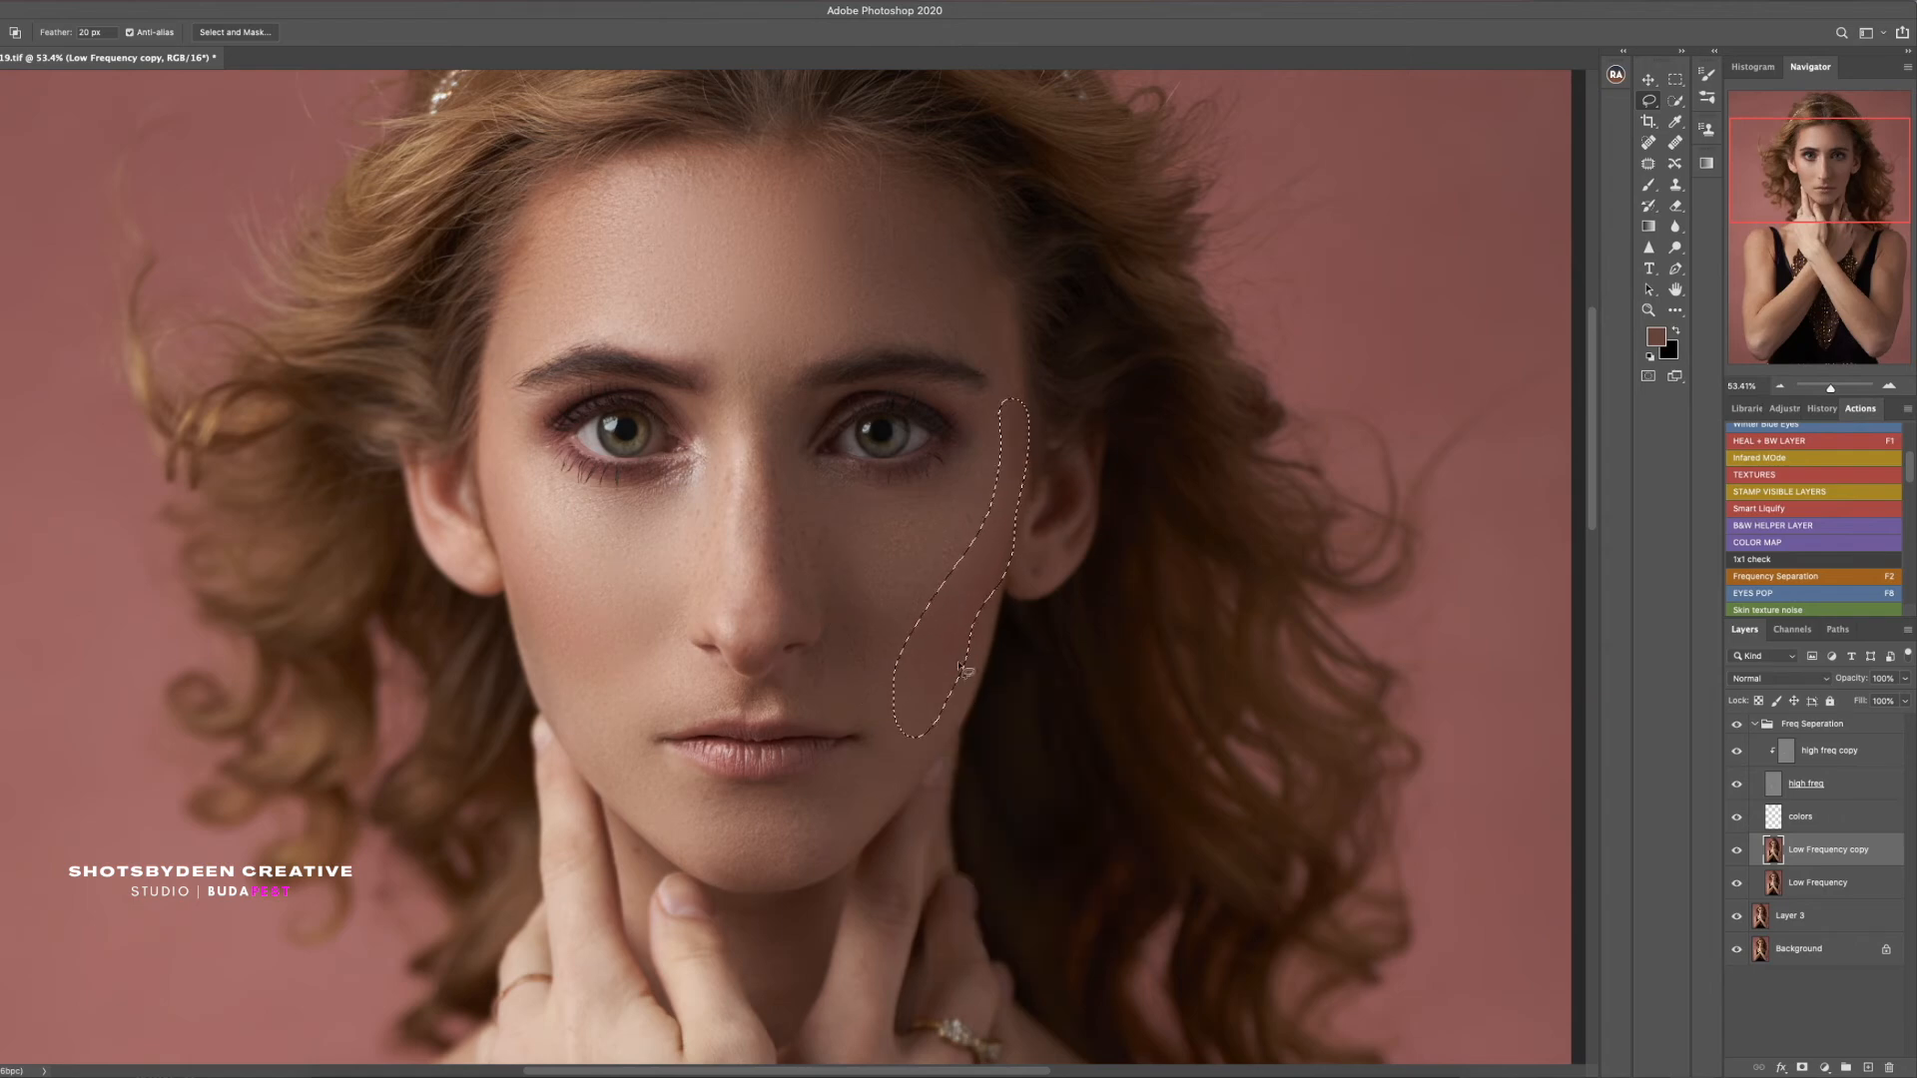
click(875, 745)
click(1005, 339)
key(super+comma)
key(super+comma)
Lasso the bridge of the nose and the area between the eyebrows, reapplying the Gaussian Blur to each
mouse_move(759, 383)
mouse_down()
mouse_move(748, 522)
mouse_move(785, 595)
mouse_move(763, 384)
mouse_up()
right_click(761, 512)
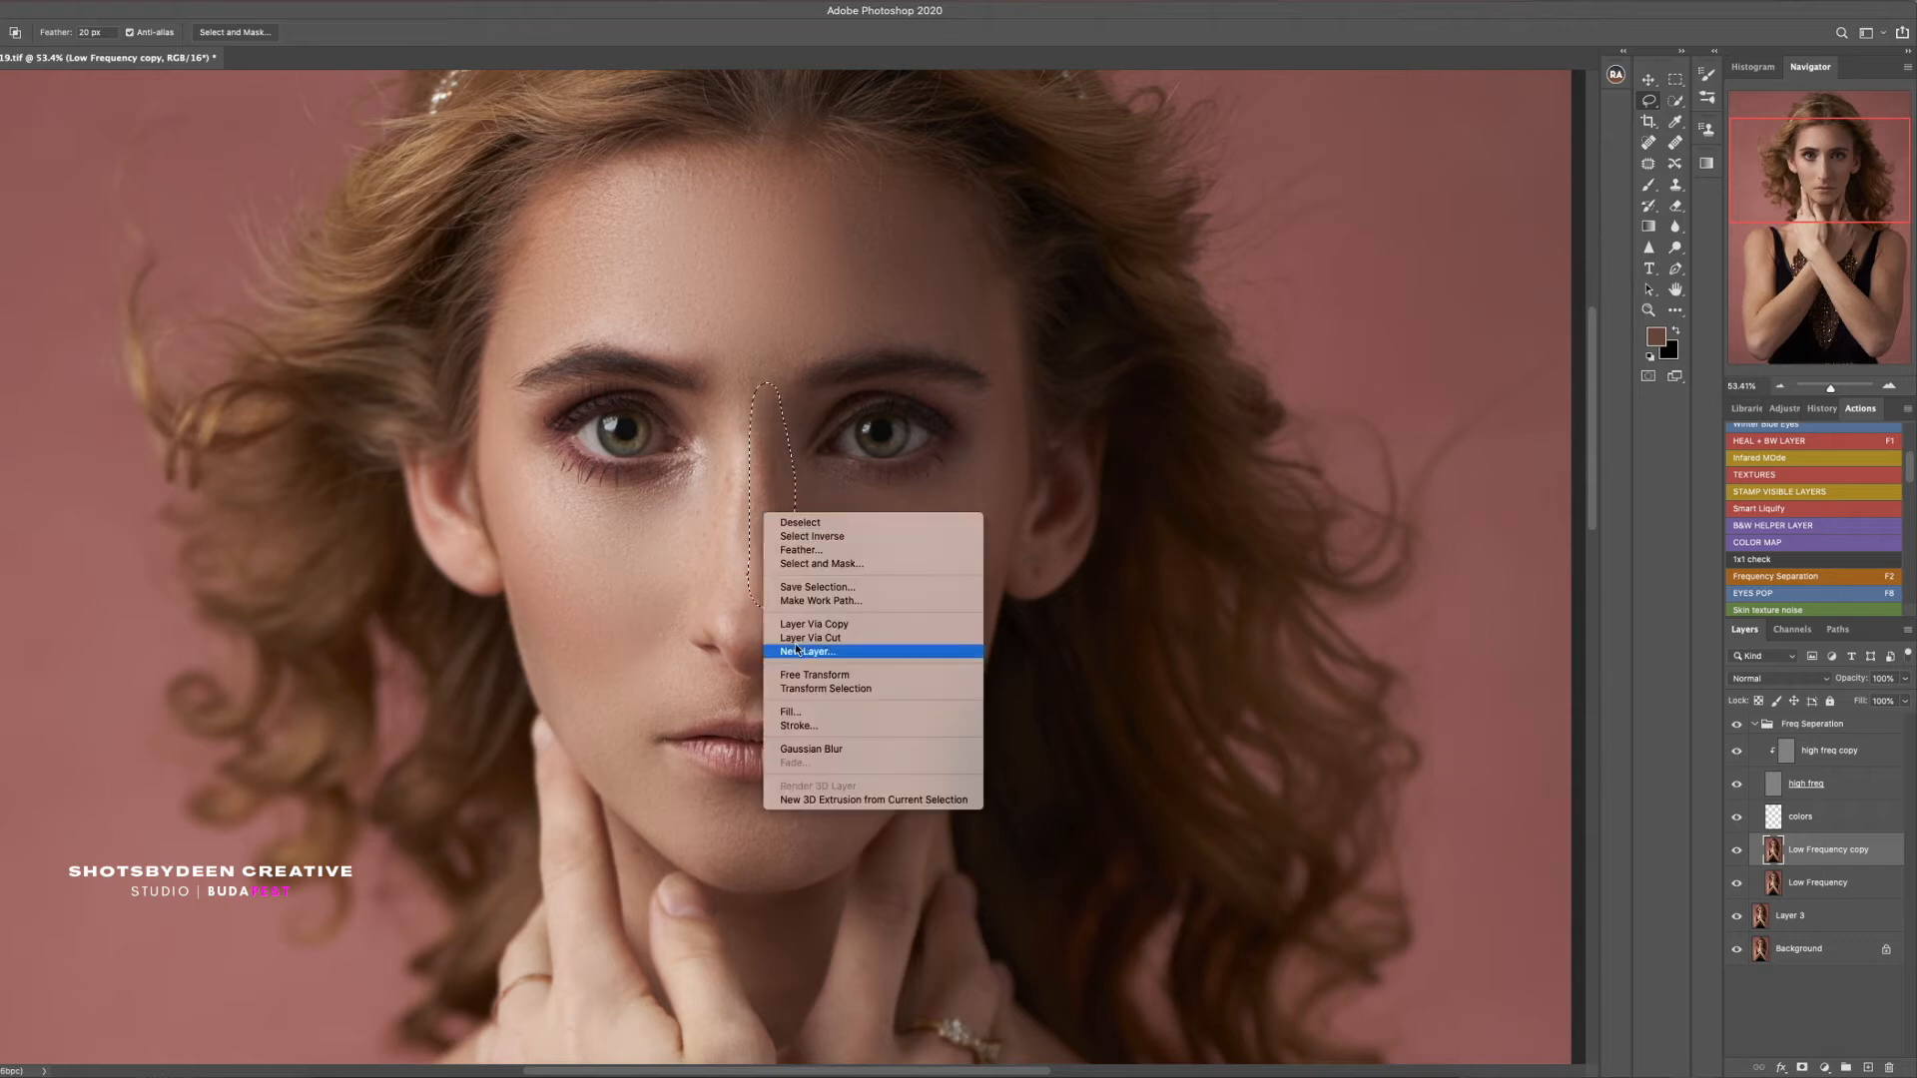
click(803, 750)
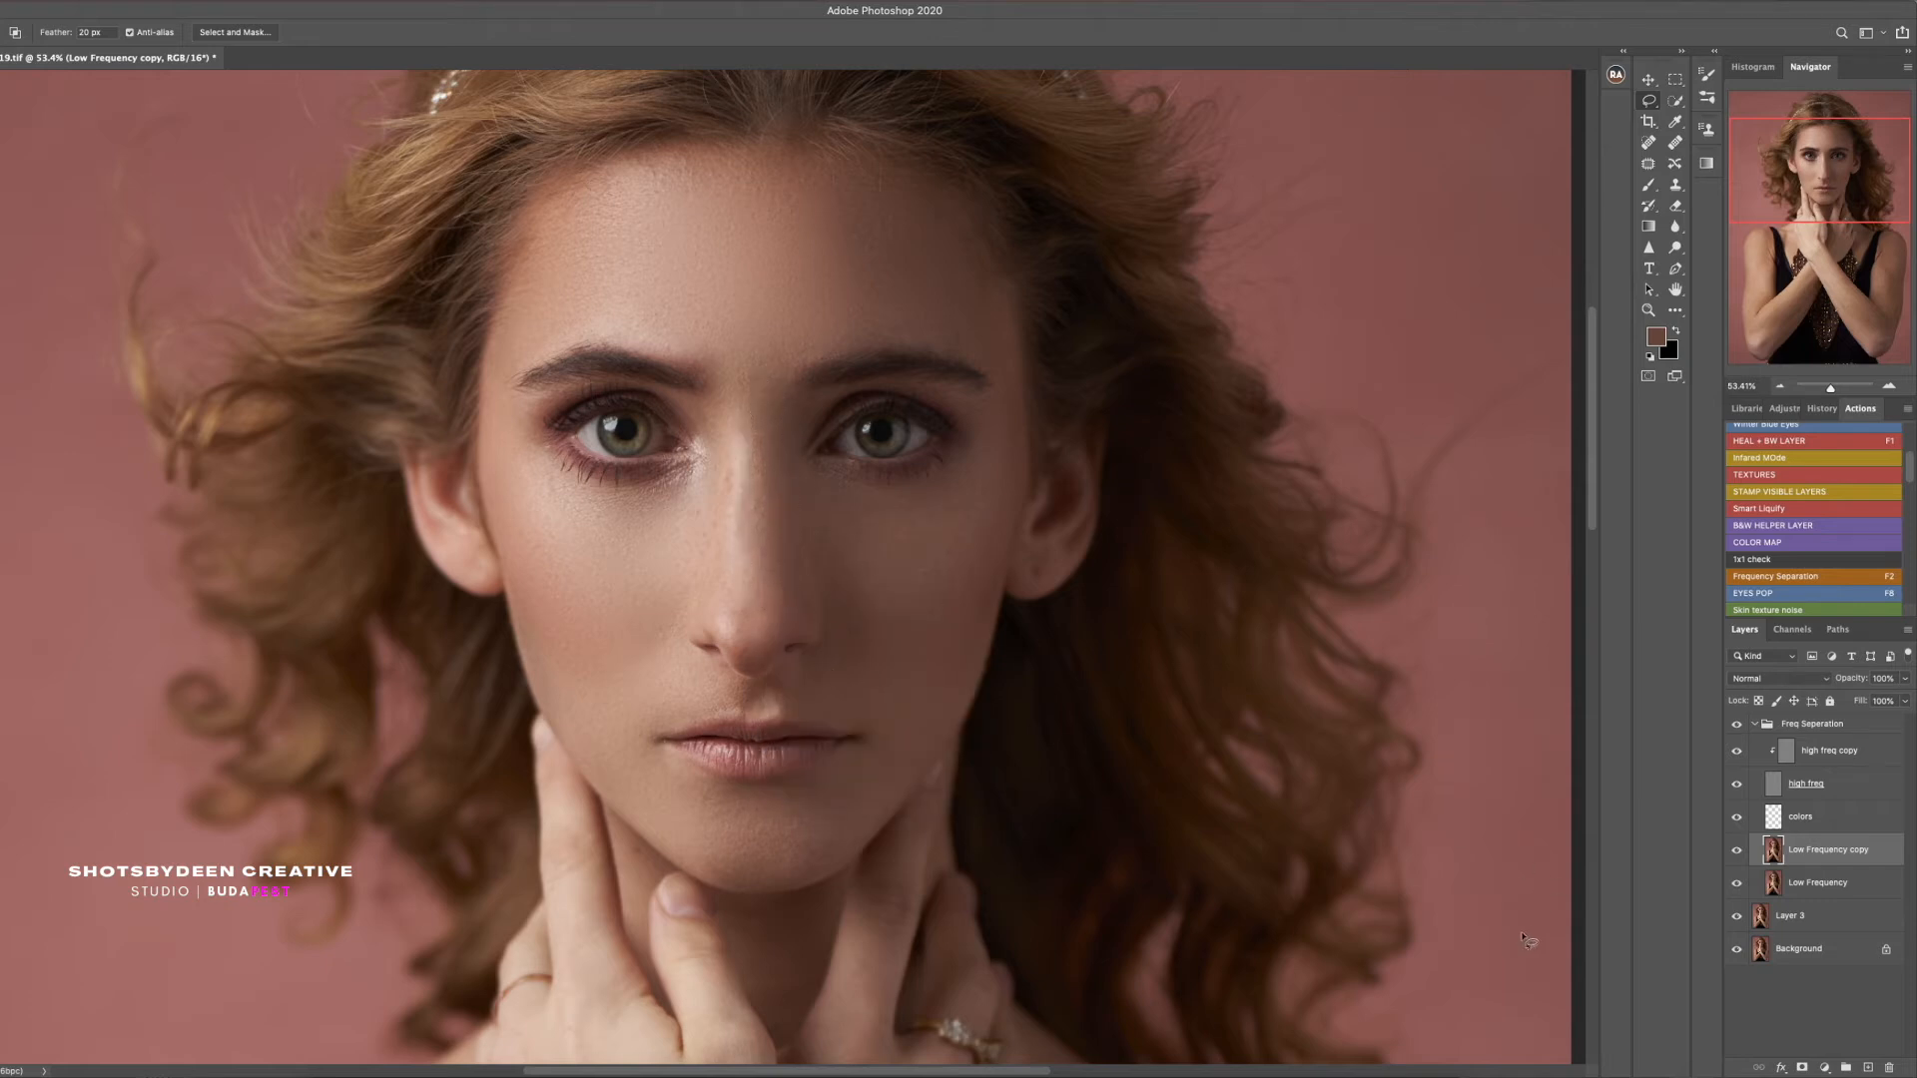
drag(784, 353, 786, 357)
right_click(756, 386)
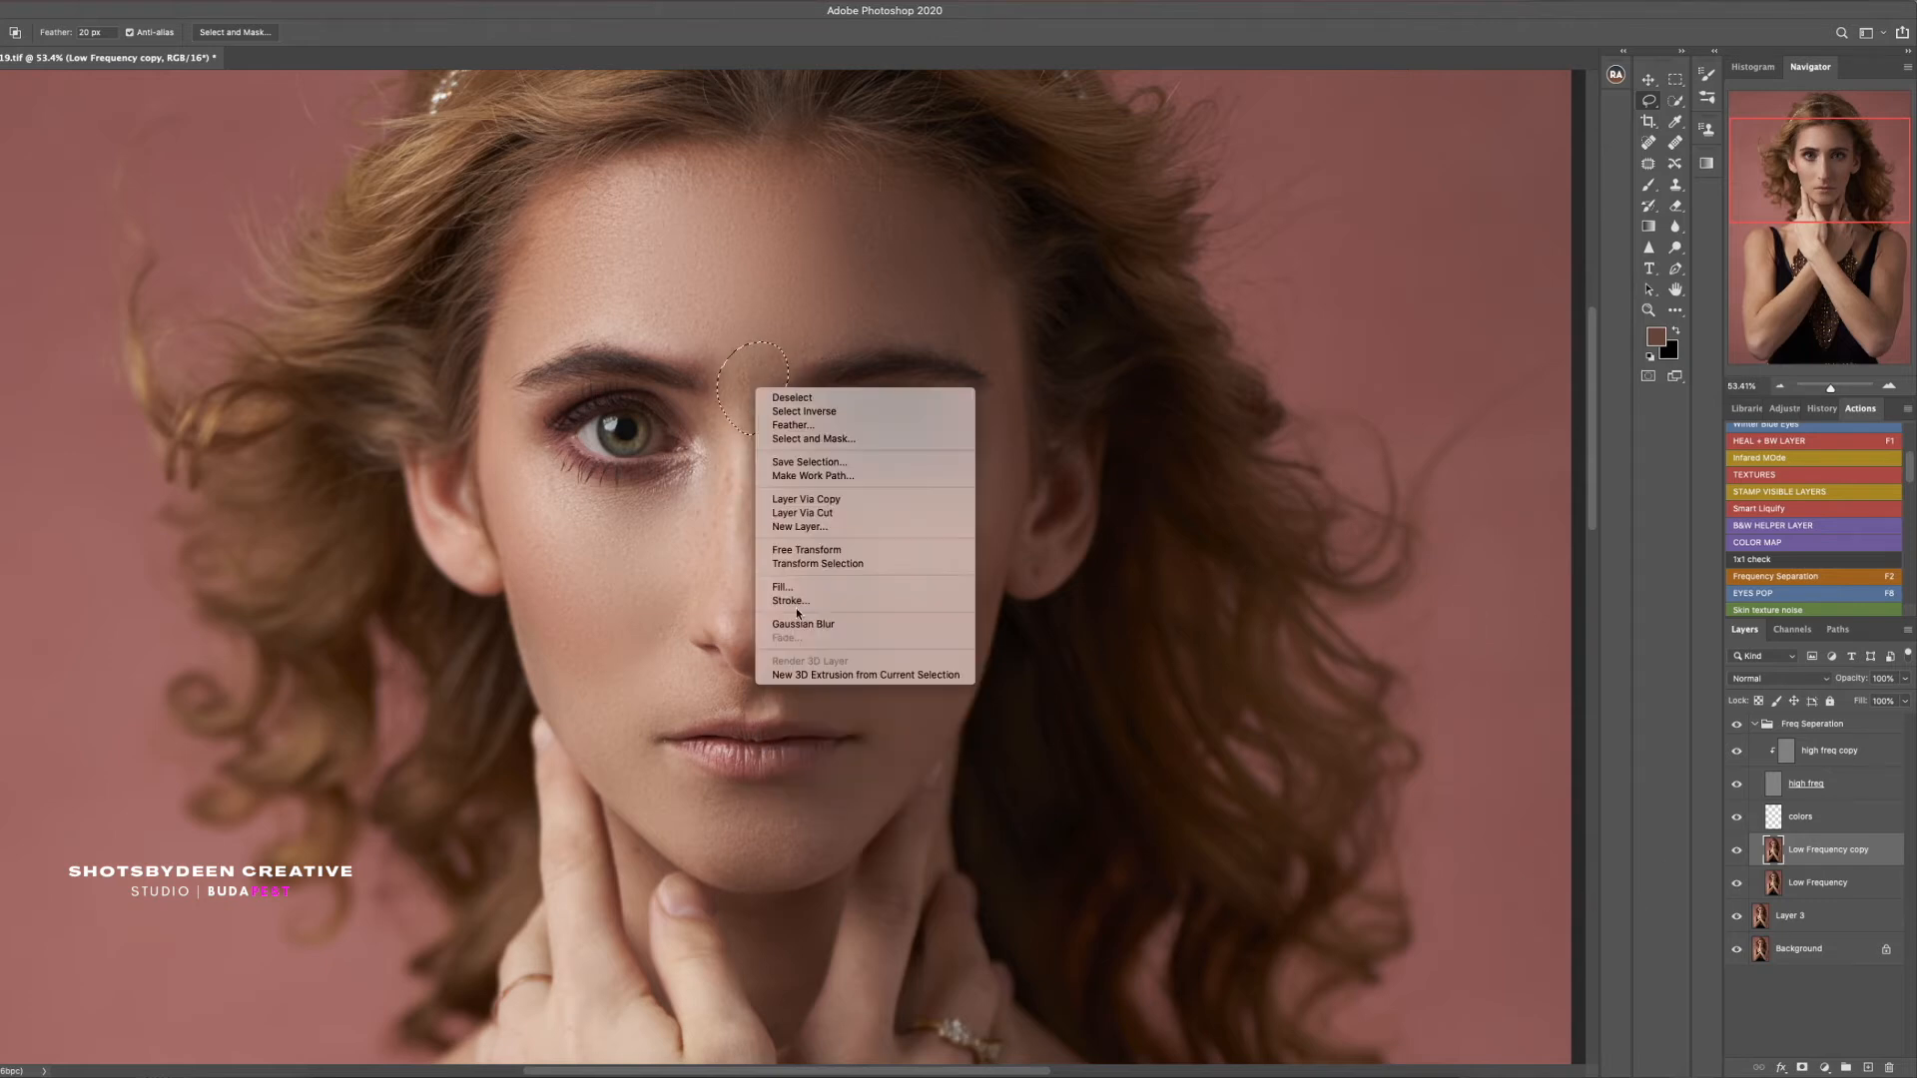
click(800, 621)
key(super+d)
Lower the Low Frequency copy layer's opacity to 75% and toggle layer visibility to compare the result
key(super+f)
key(Escape)
key(super+minus)
key(super+0)
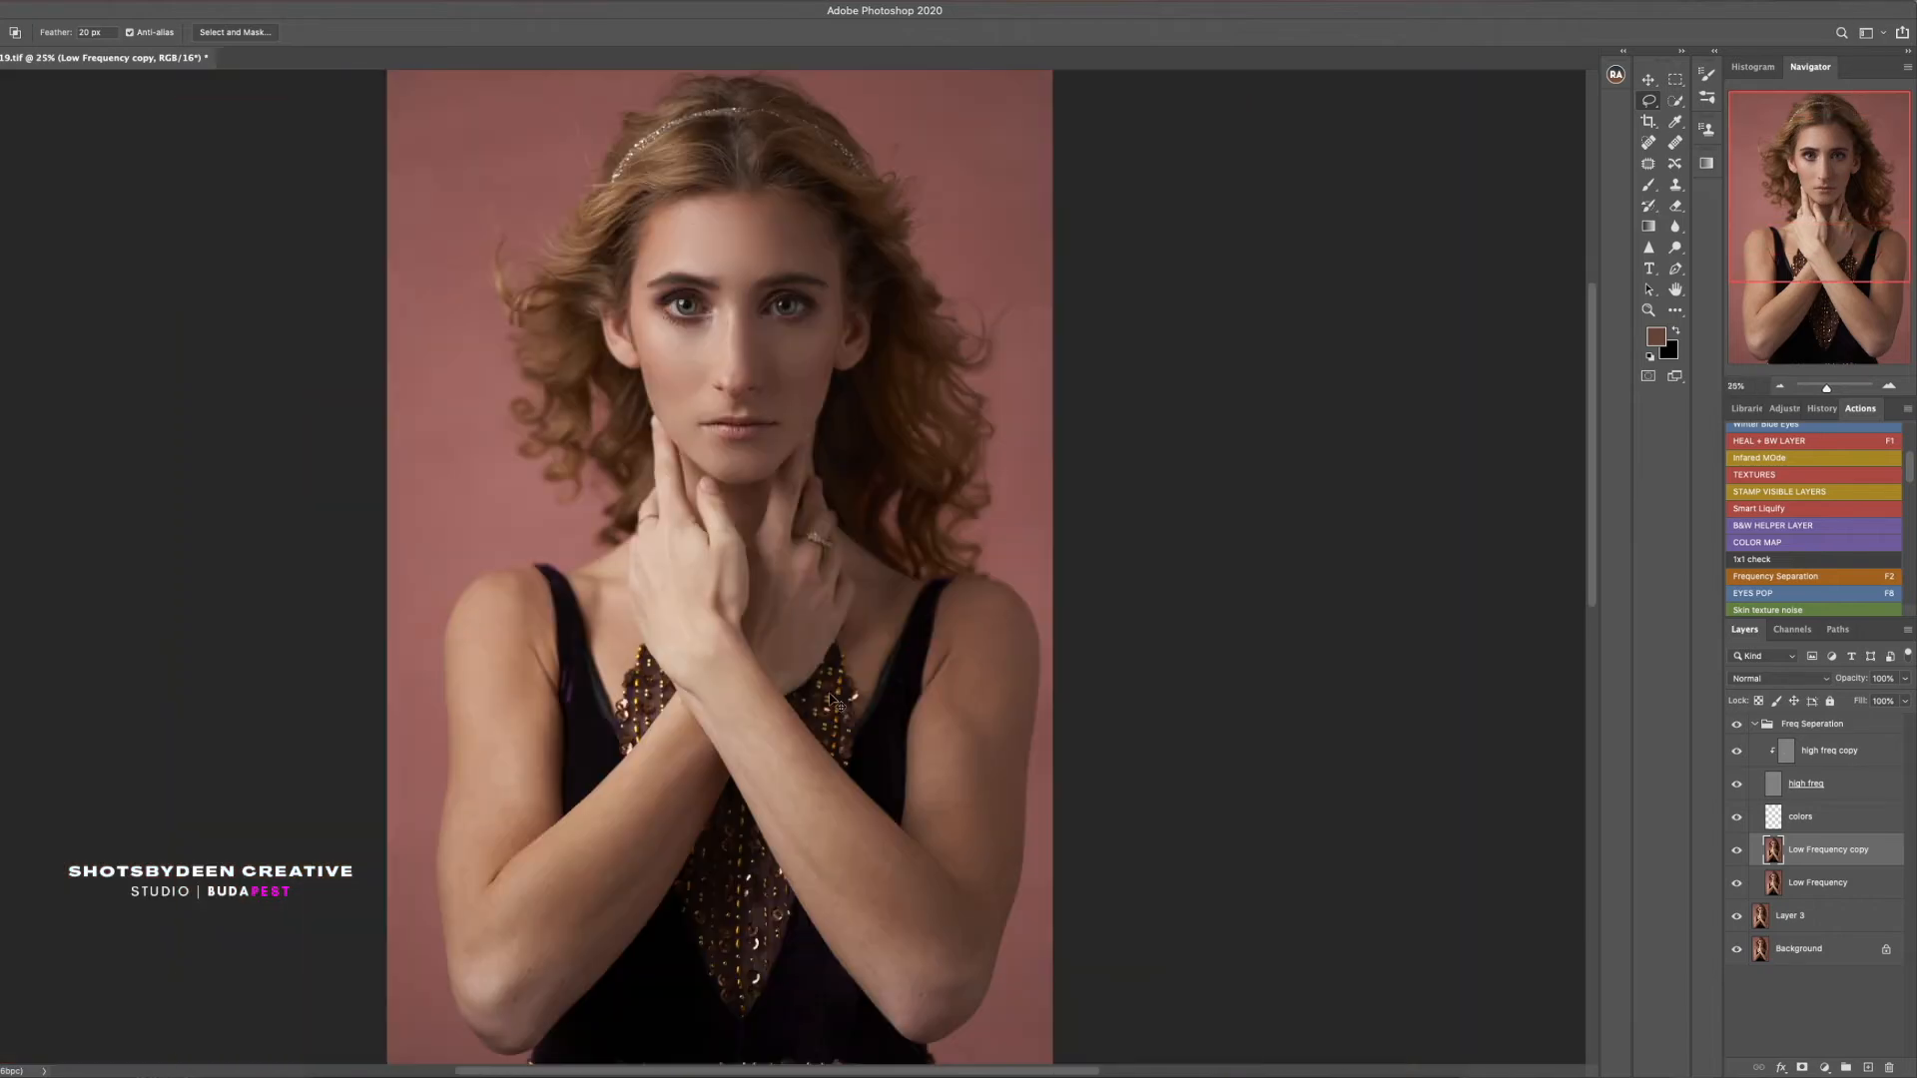
key(z)
drag(757, 283, 859, 290)
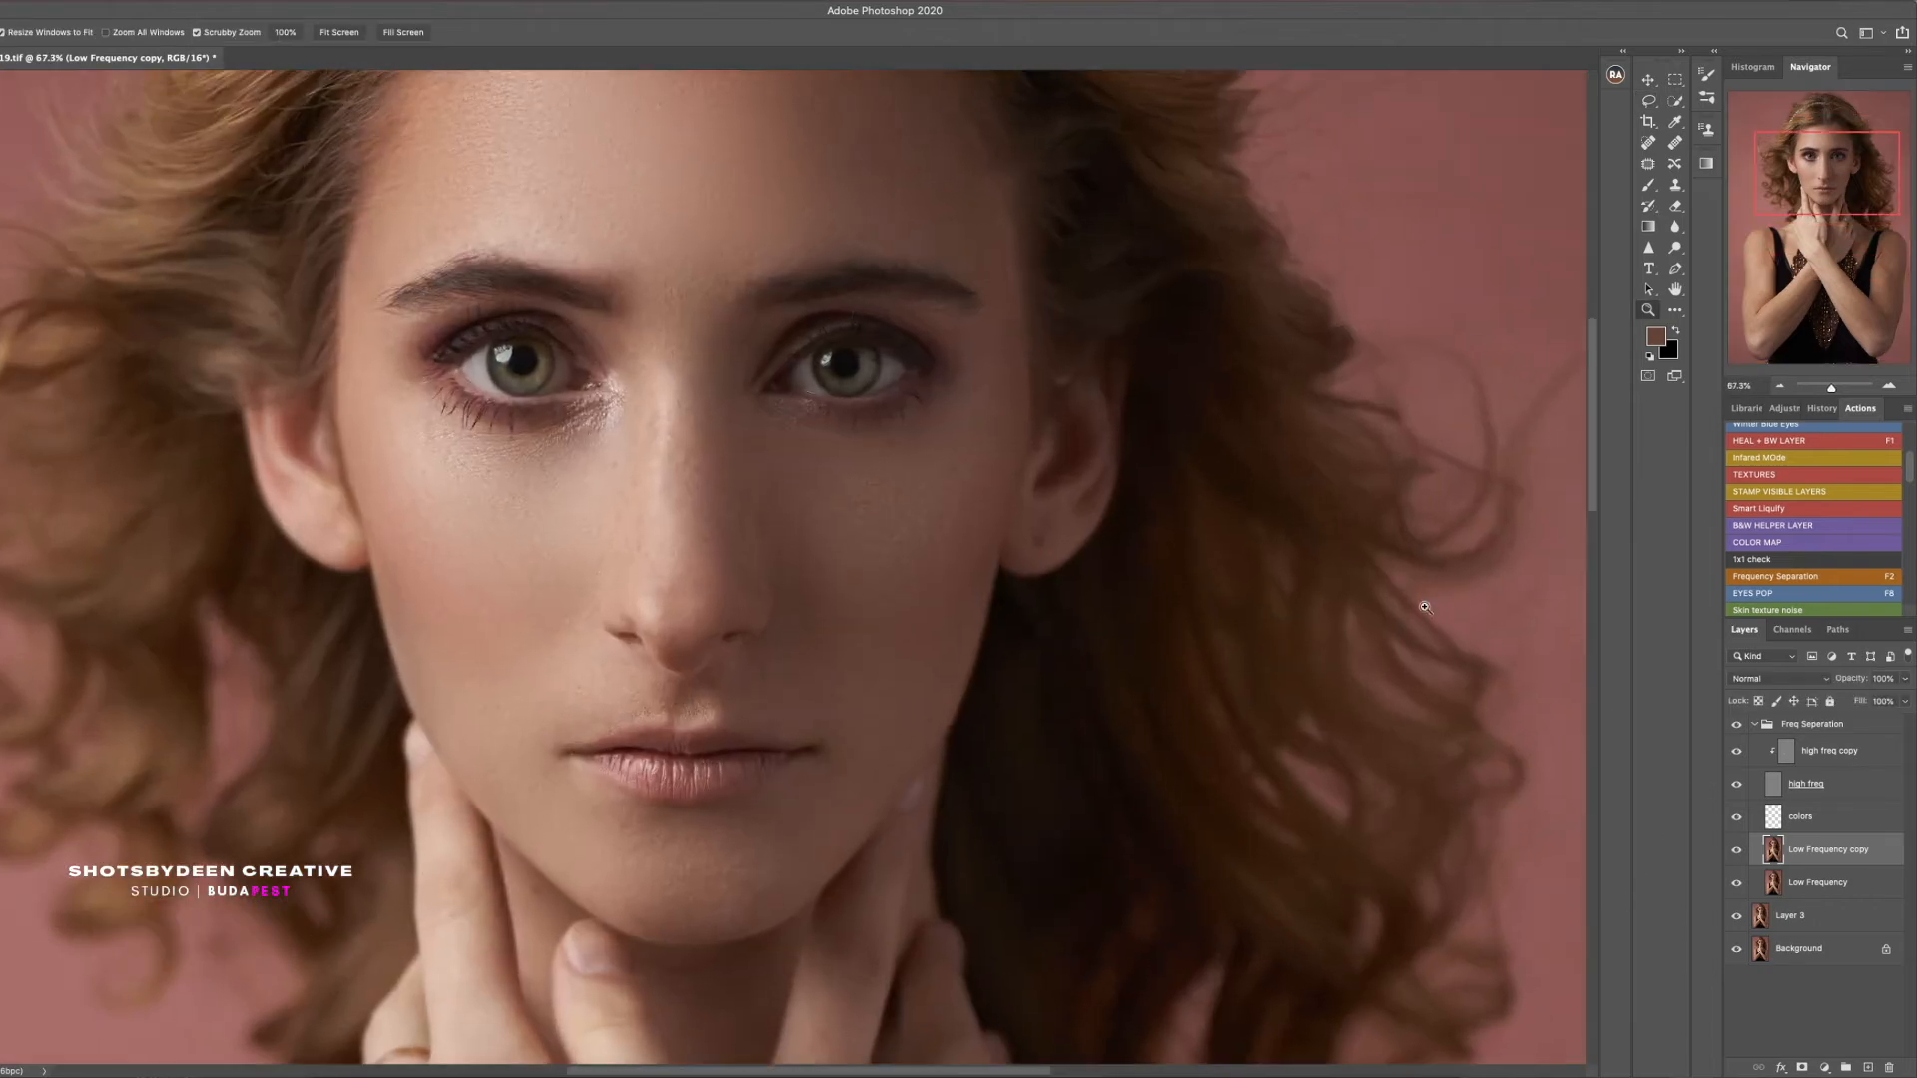
click(1905, 679)
click(1873, 677)
click(1739, 817)
click(1739, 817)
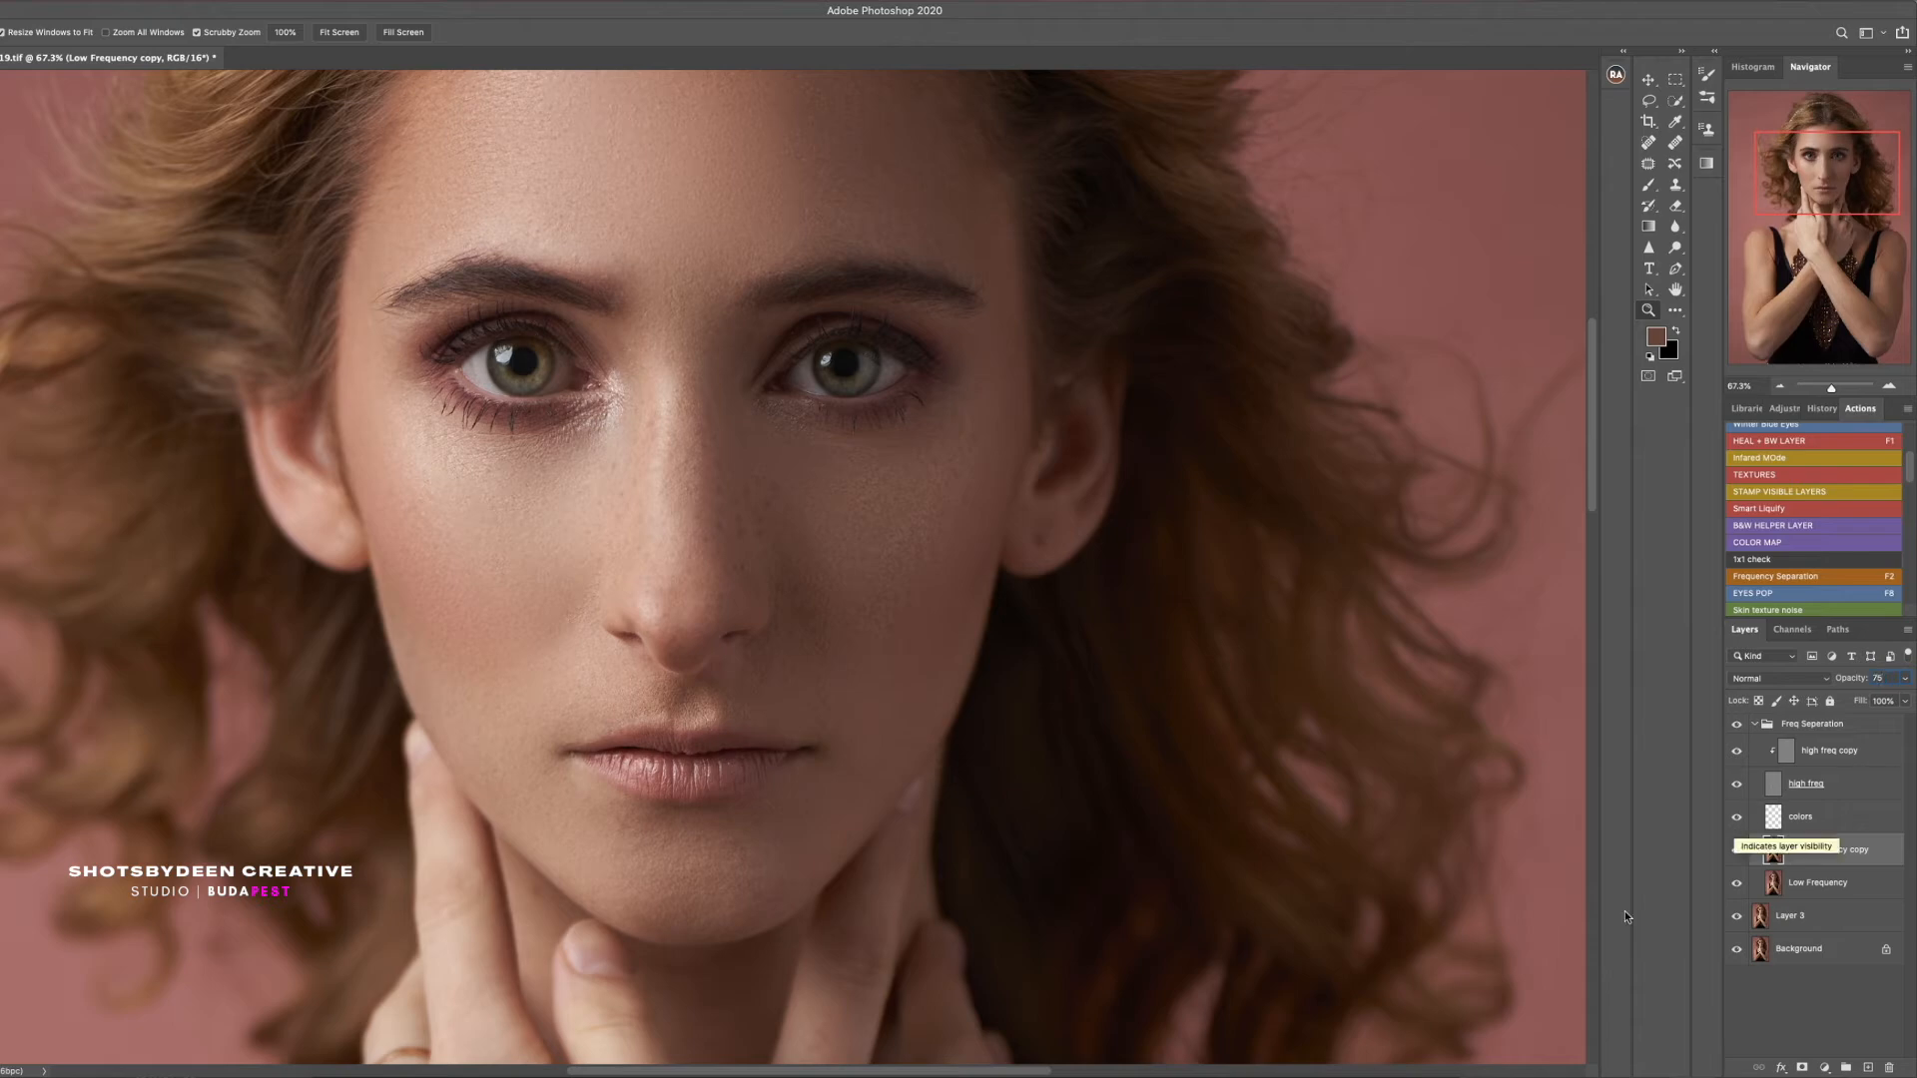
Collapse the Freq Seperation group and run the recorded Dodge n Burn action
click(1754, 725)
scroll(1770, 528, up, 3)
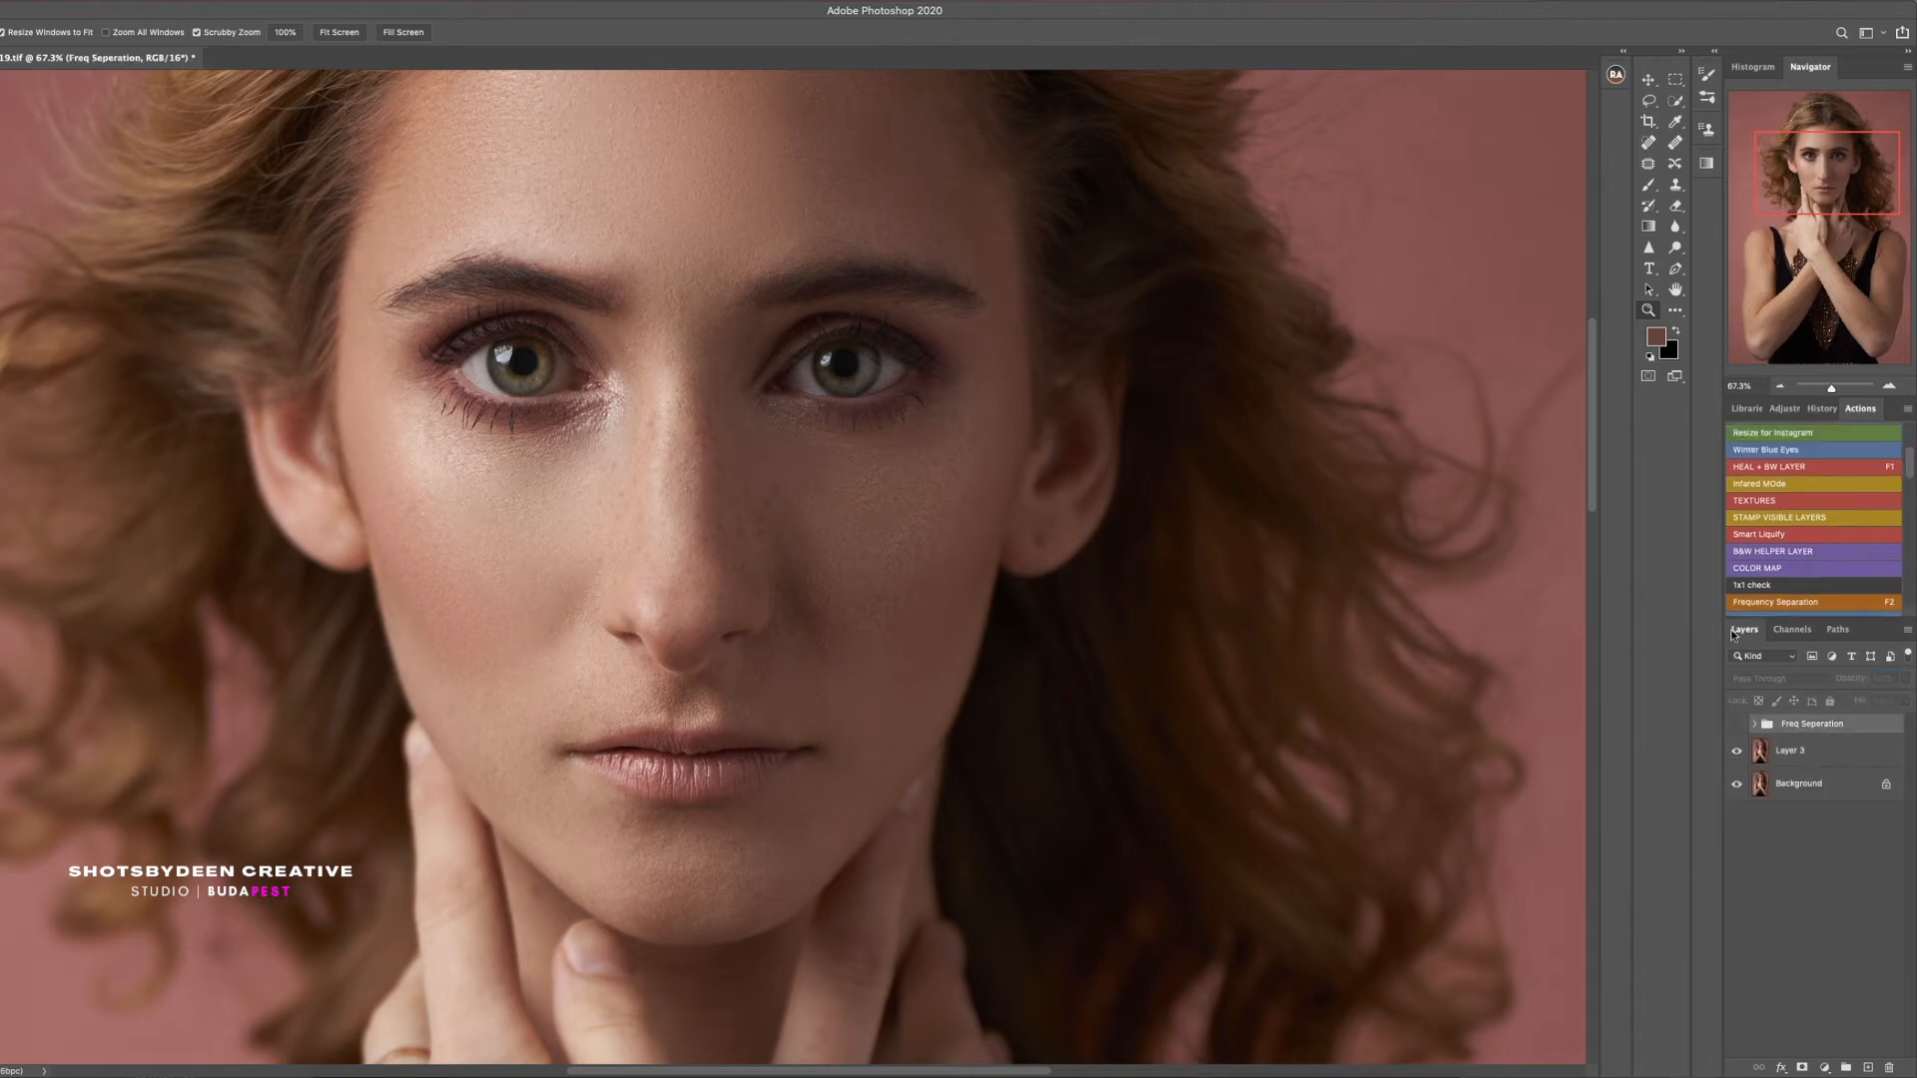
scroll(1771, 528, up, 5)
click(1772, 449)
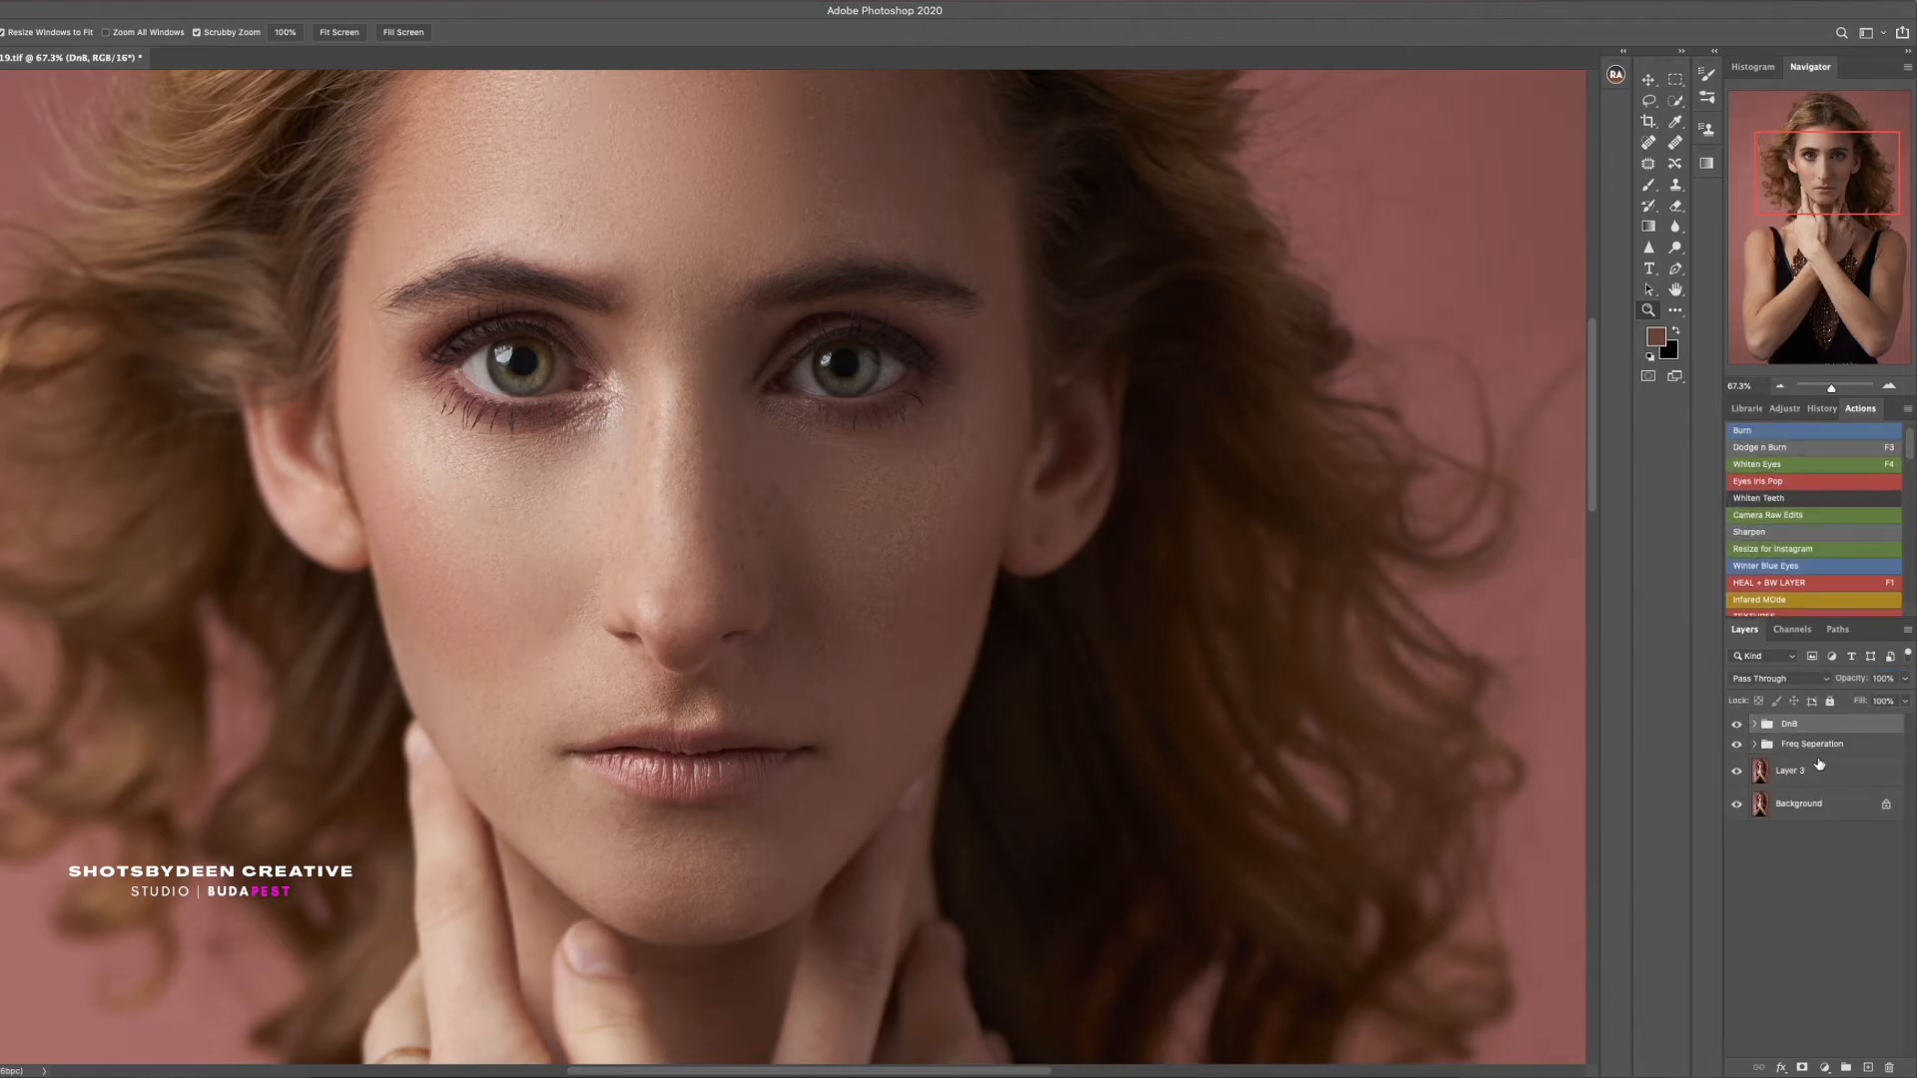
Group the Freq Seperation group and Layer 3 together, leaving the DnB group above them
shift+click(1815, 769)
super+click(1815, 728)
key(super+g)
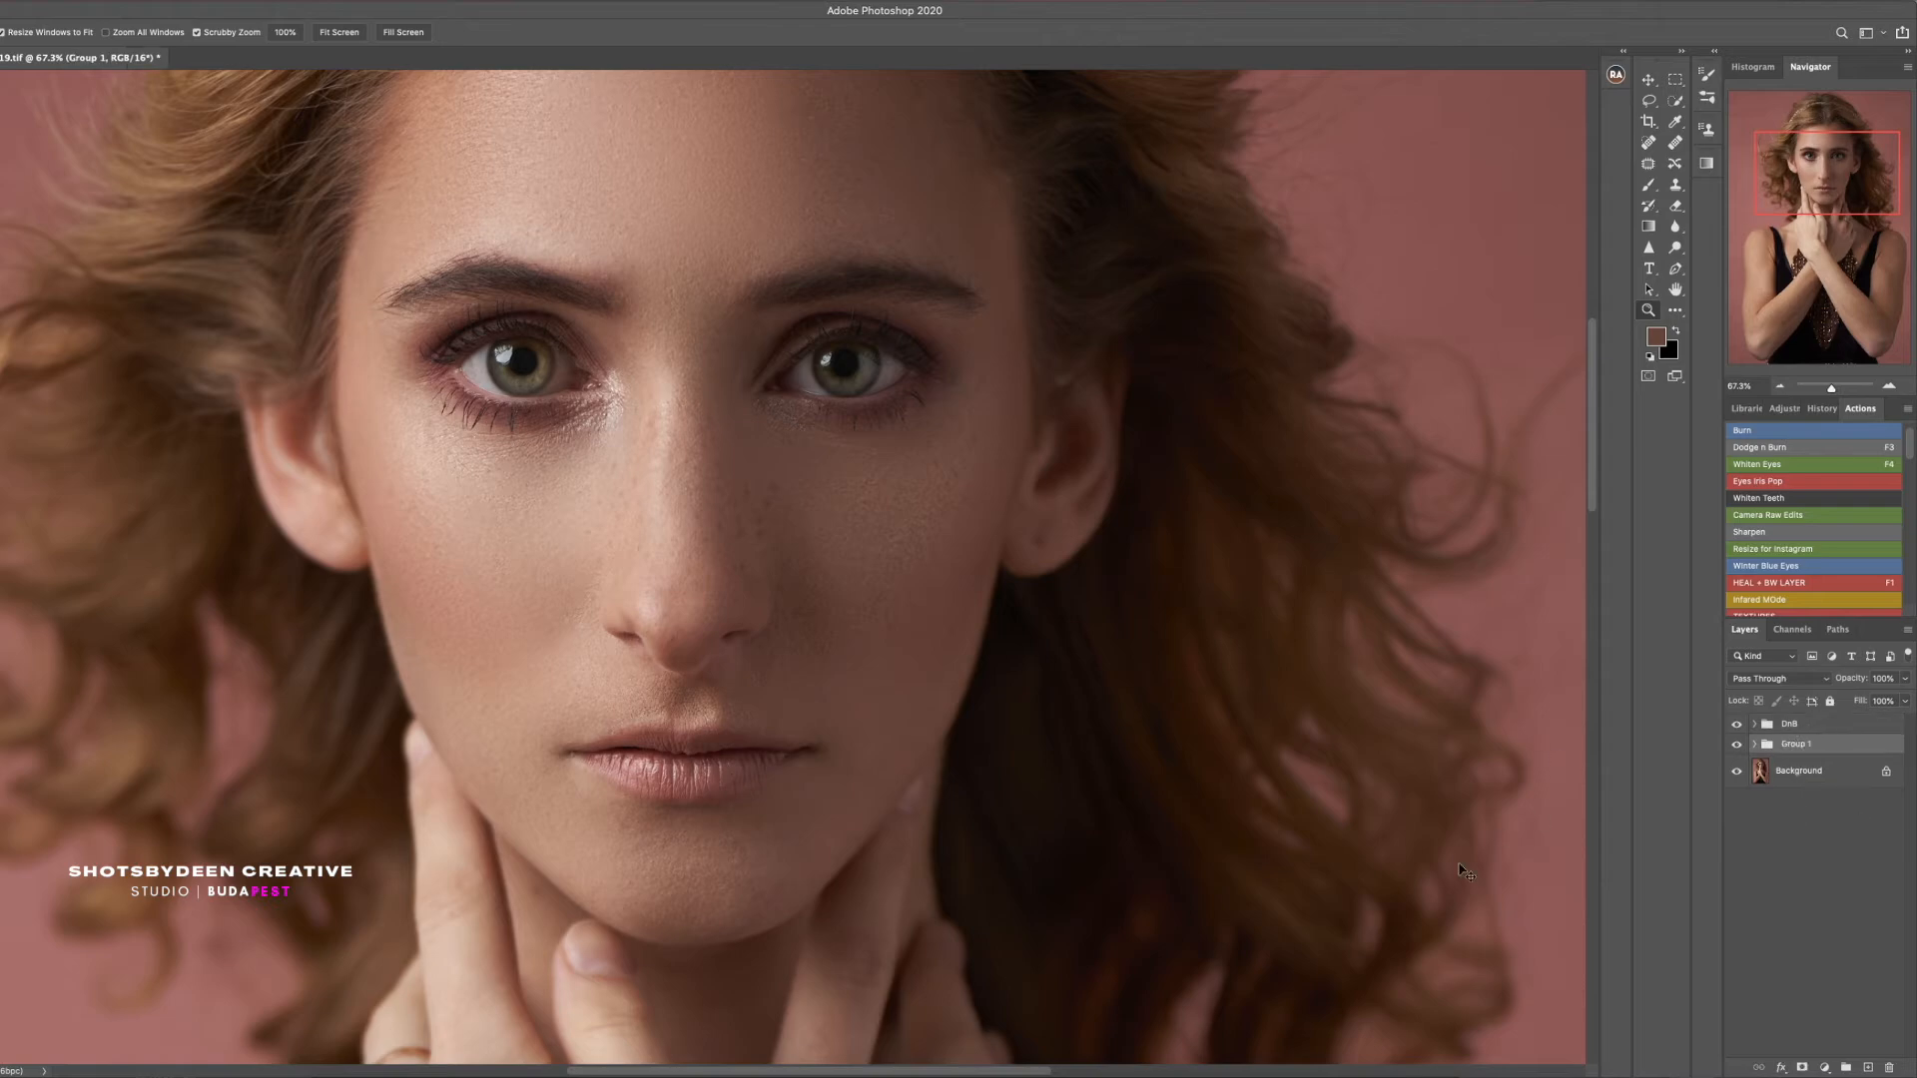
Hide Group 1 to compare the face with the original, and open the DnB group
drag(972, 565, 759, 579)
scroll(749, 584, up, 3)
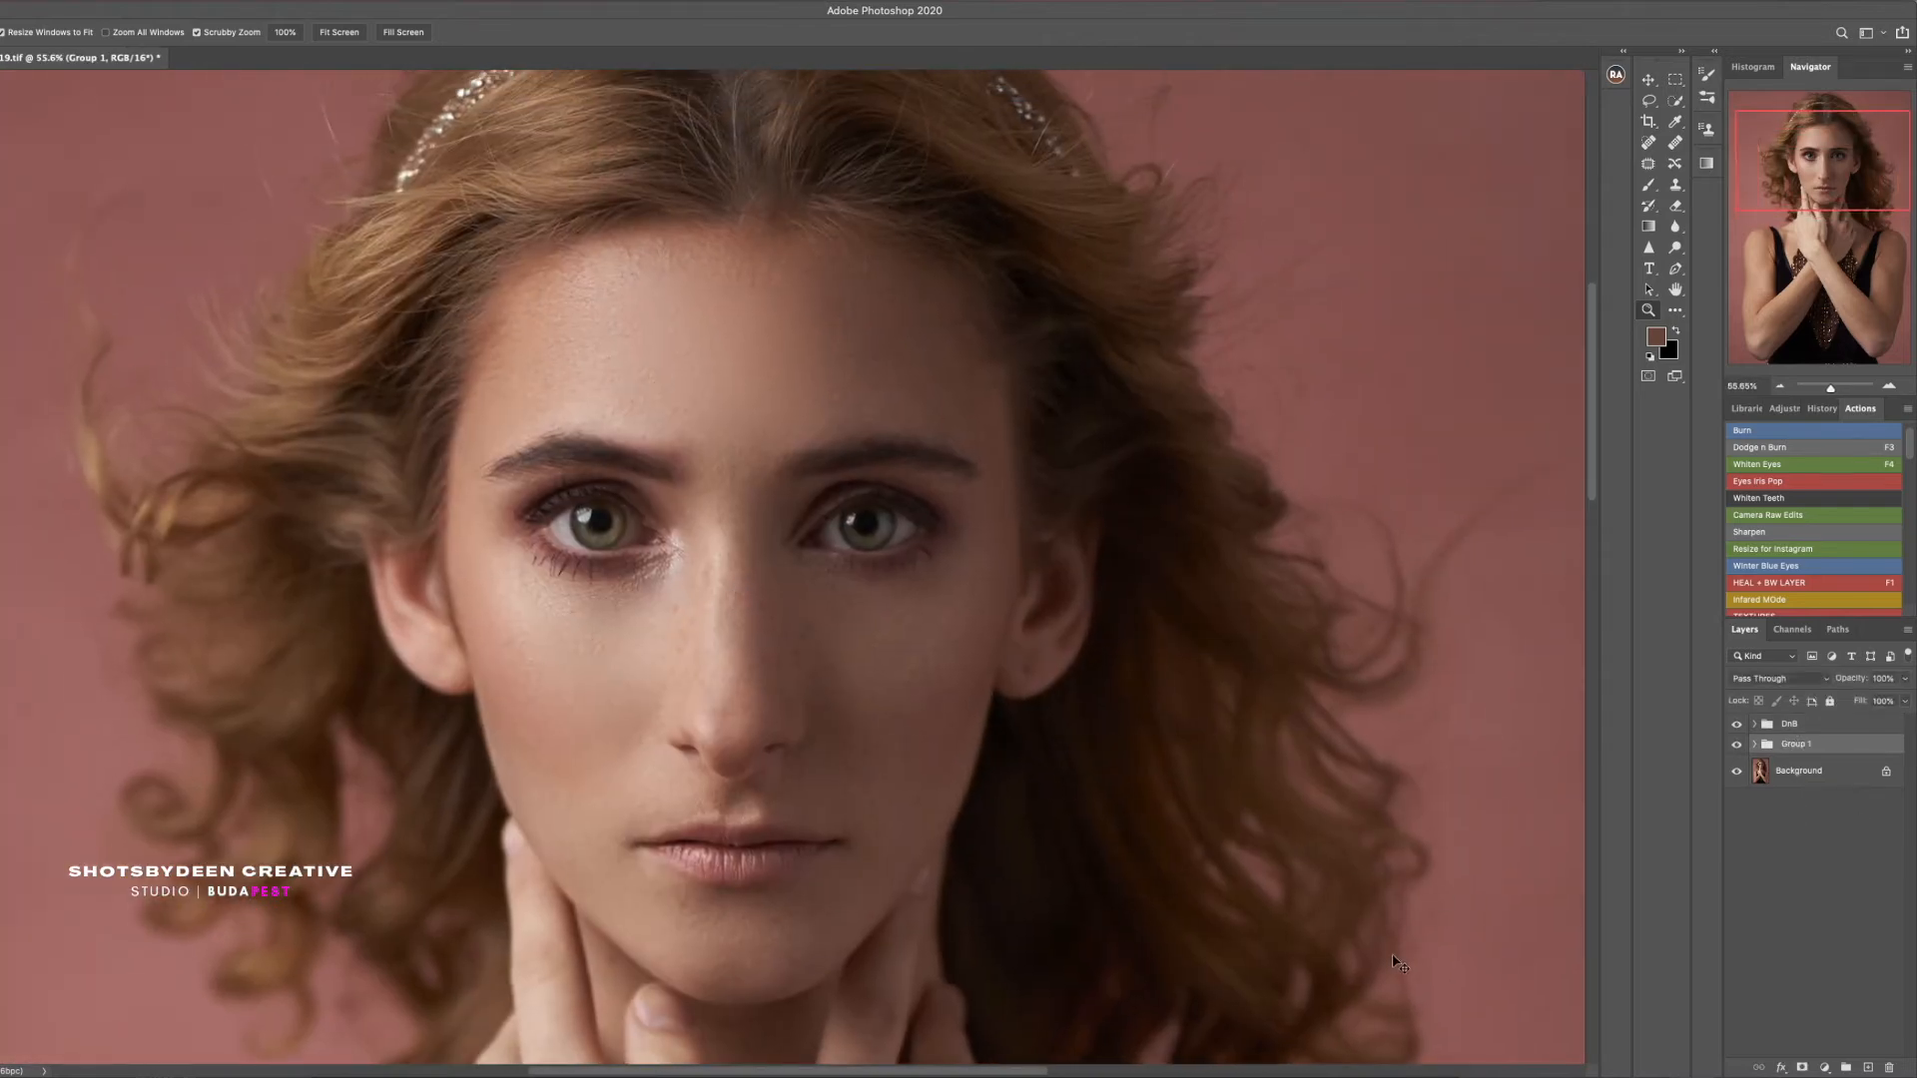
click(1736, 744)
click(1758, 725)
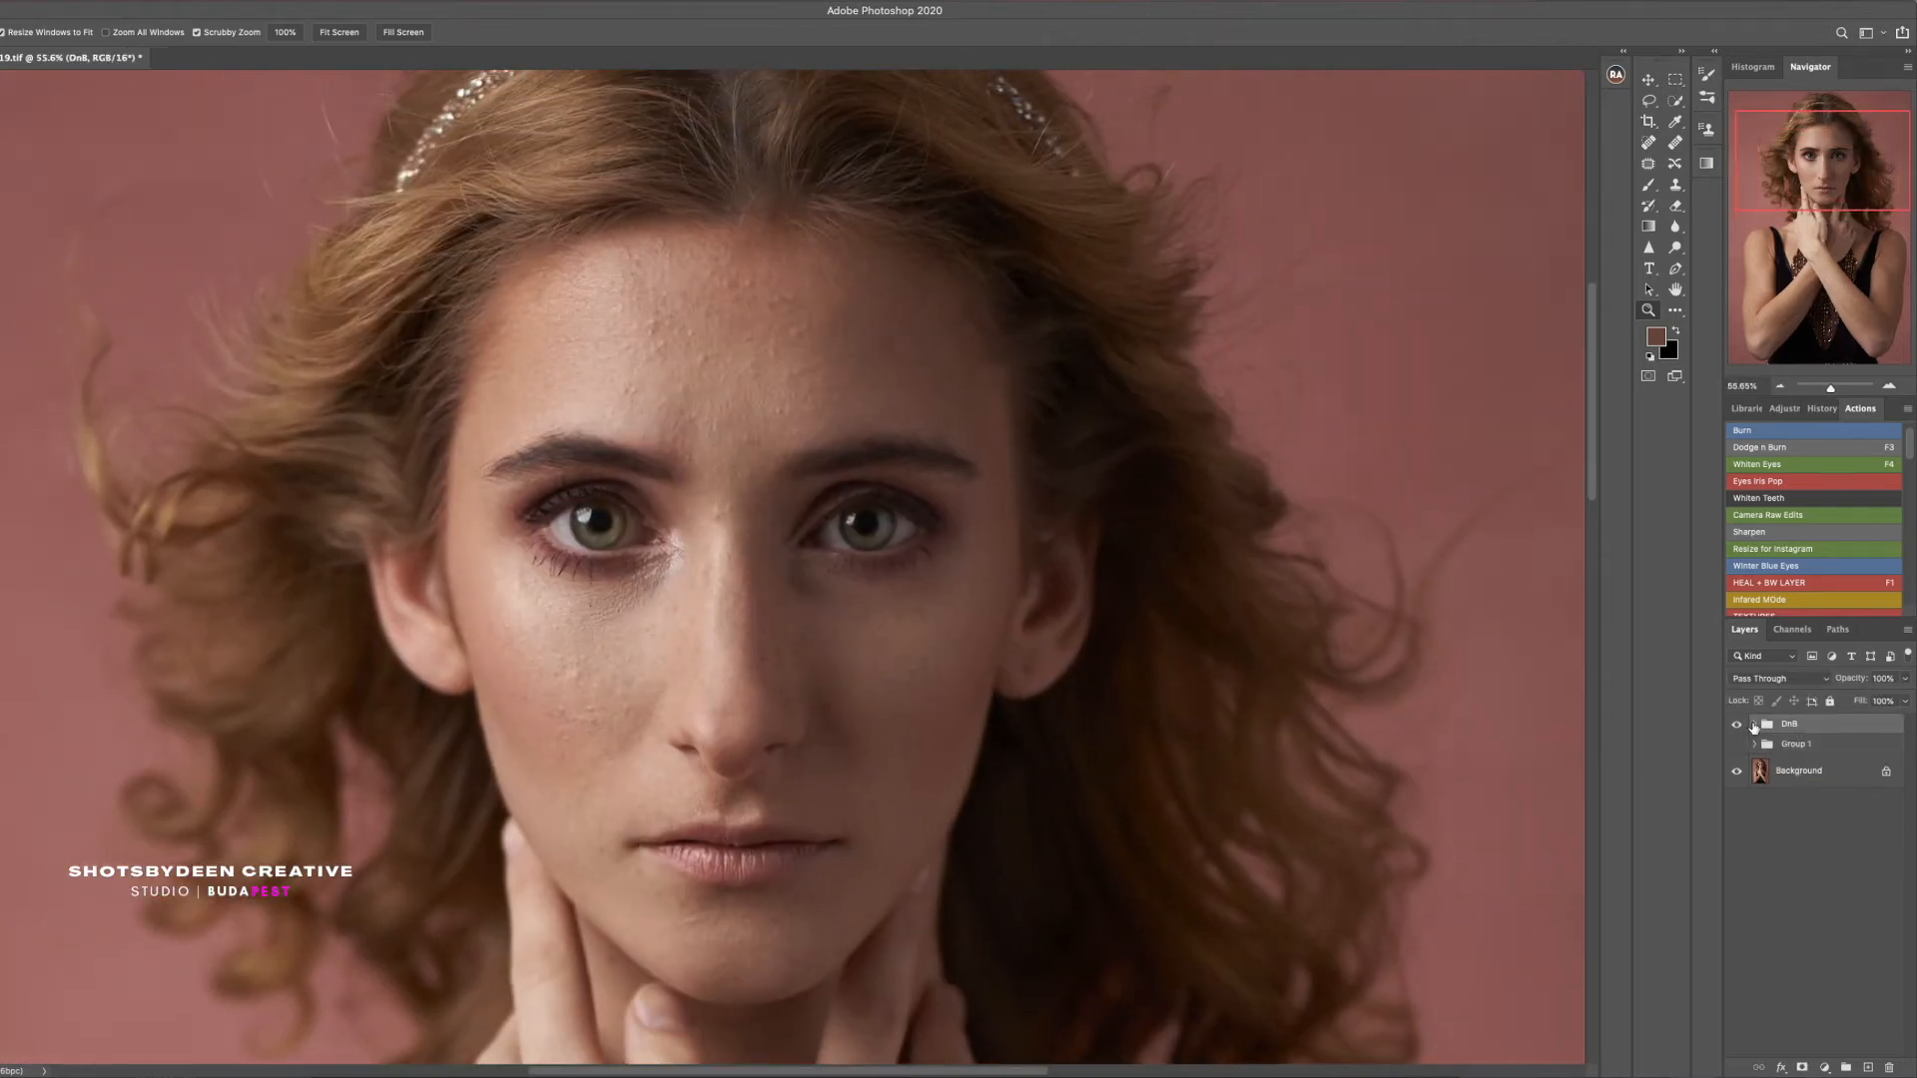
Dodge the cheek and forehead highlights on the dodge layer's mask in the DnB group with a white brush at 5% flow
click(1754, 726)
click(1810, 783)
key(b)
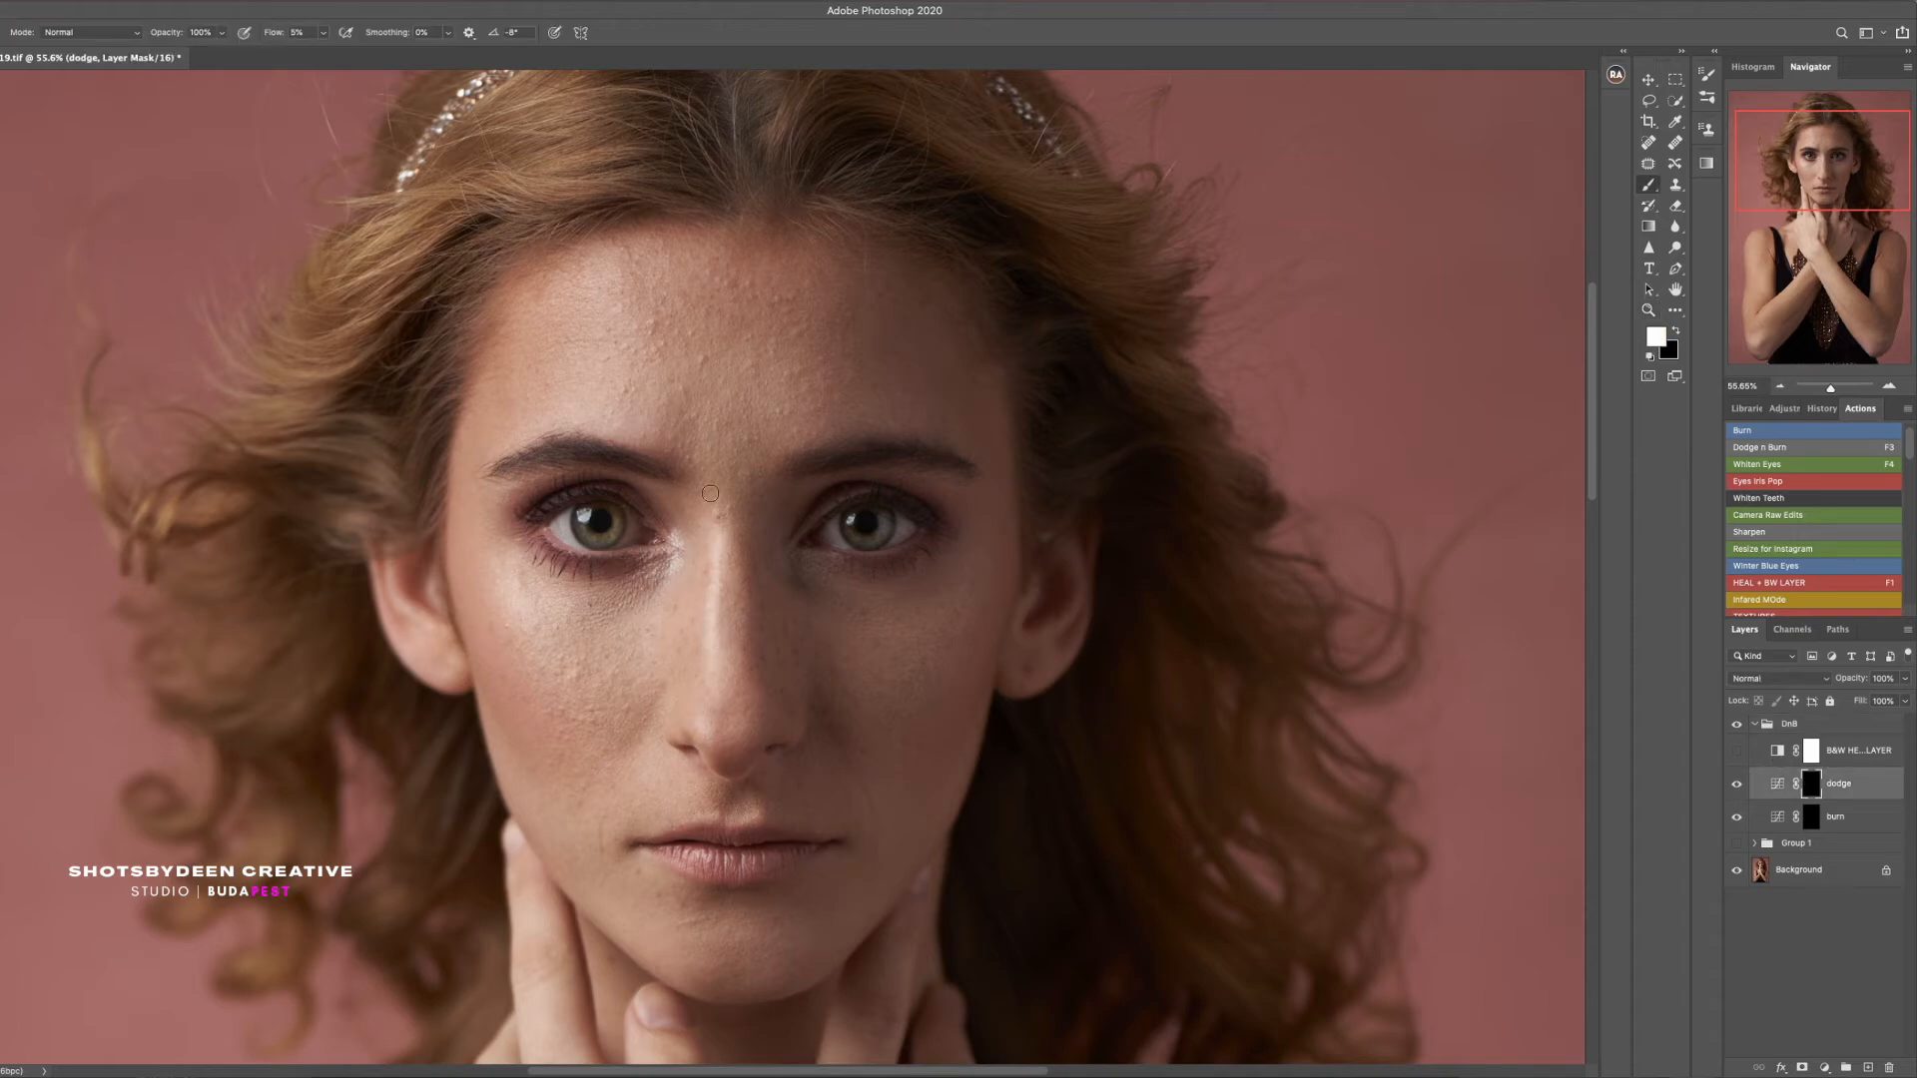
drag(512, 587, 516, 635)
drag(609, 413, 636, 372)
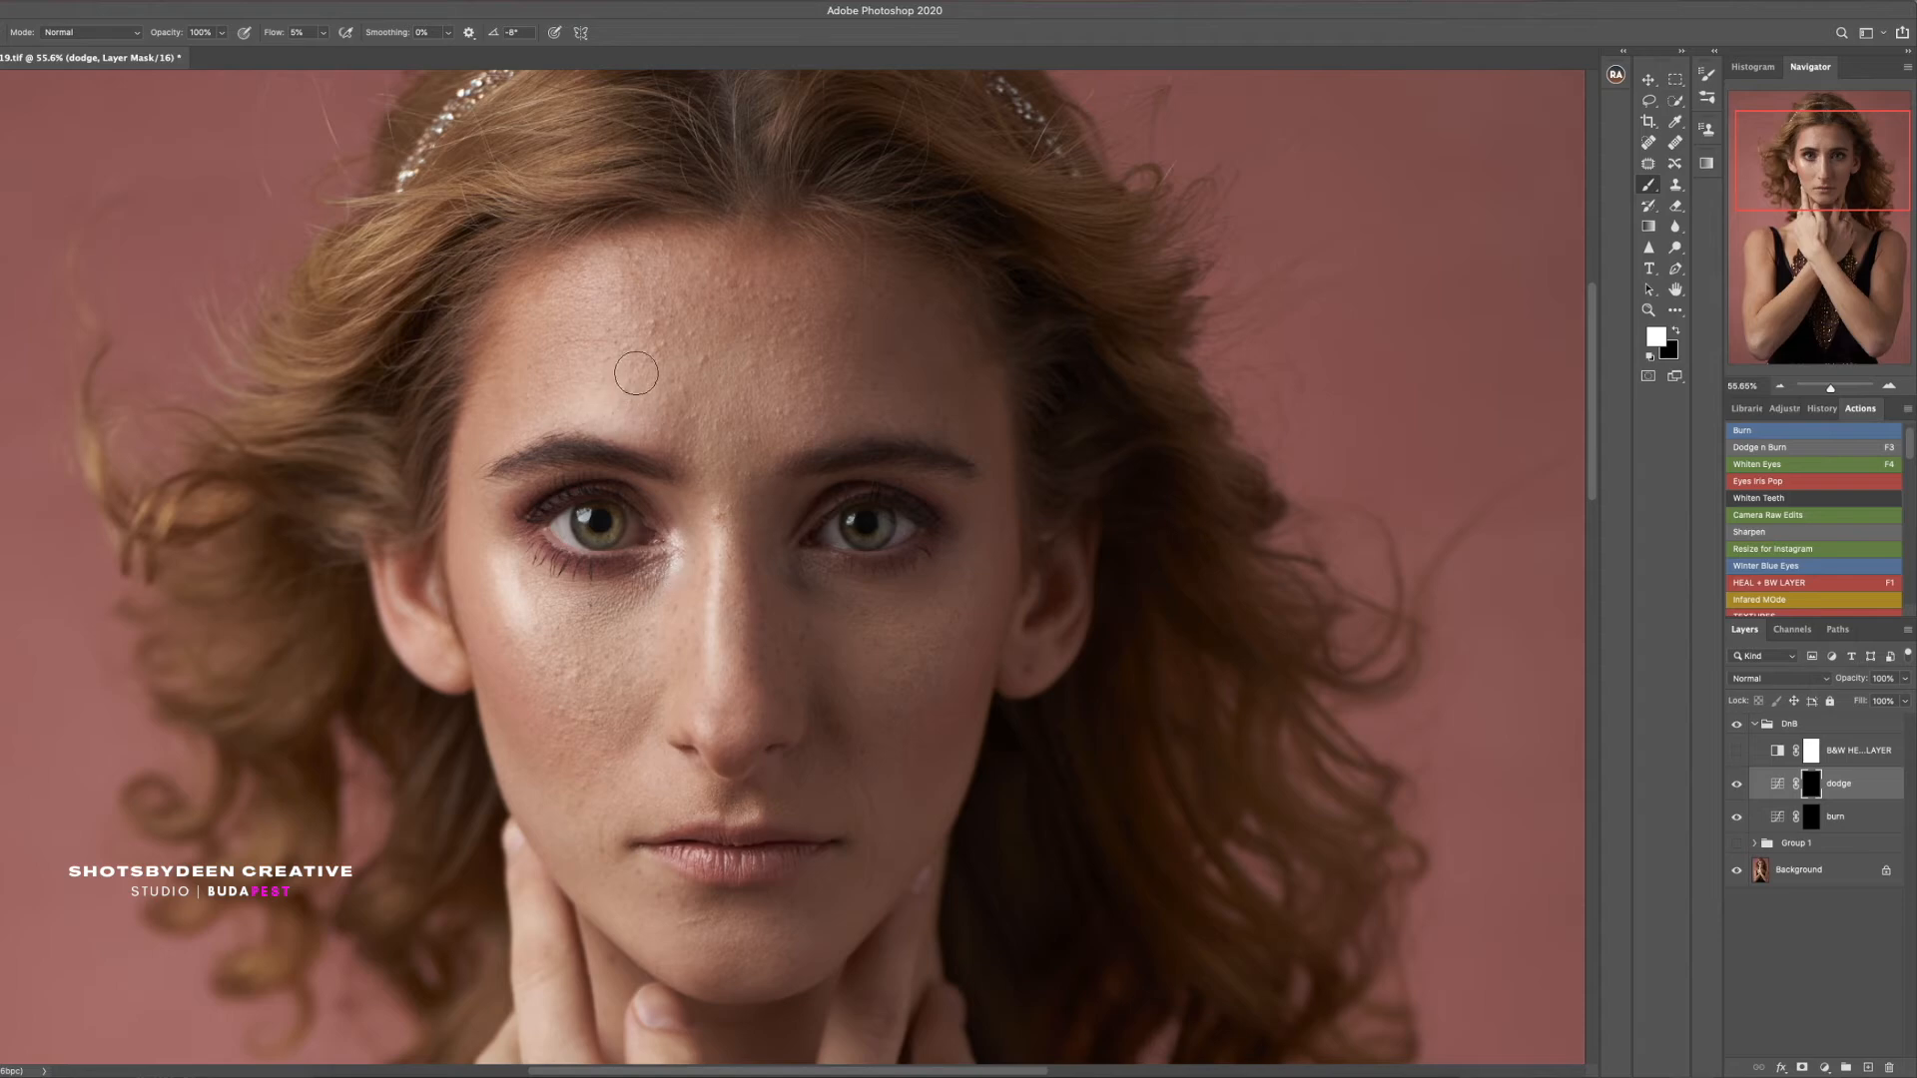
drag(621, 299, 636, 396)
drag(581, 329, 582, 359)
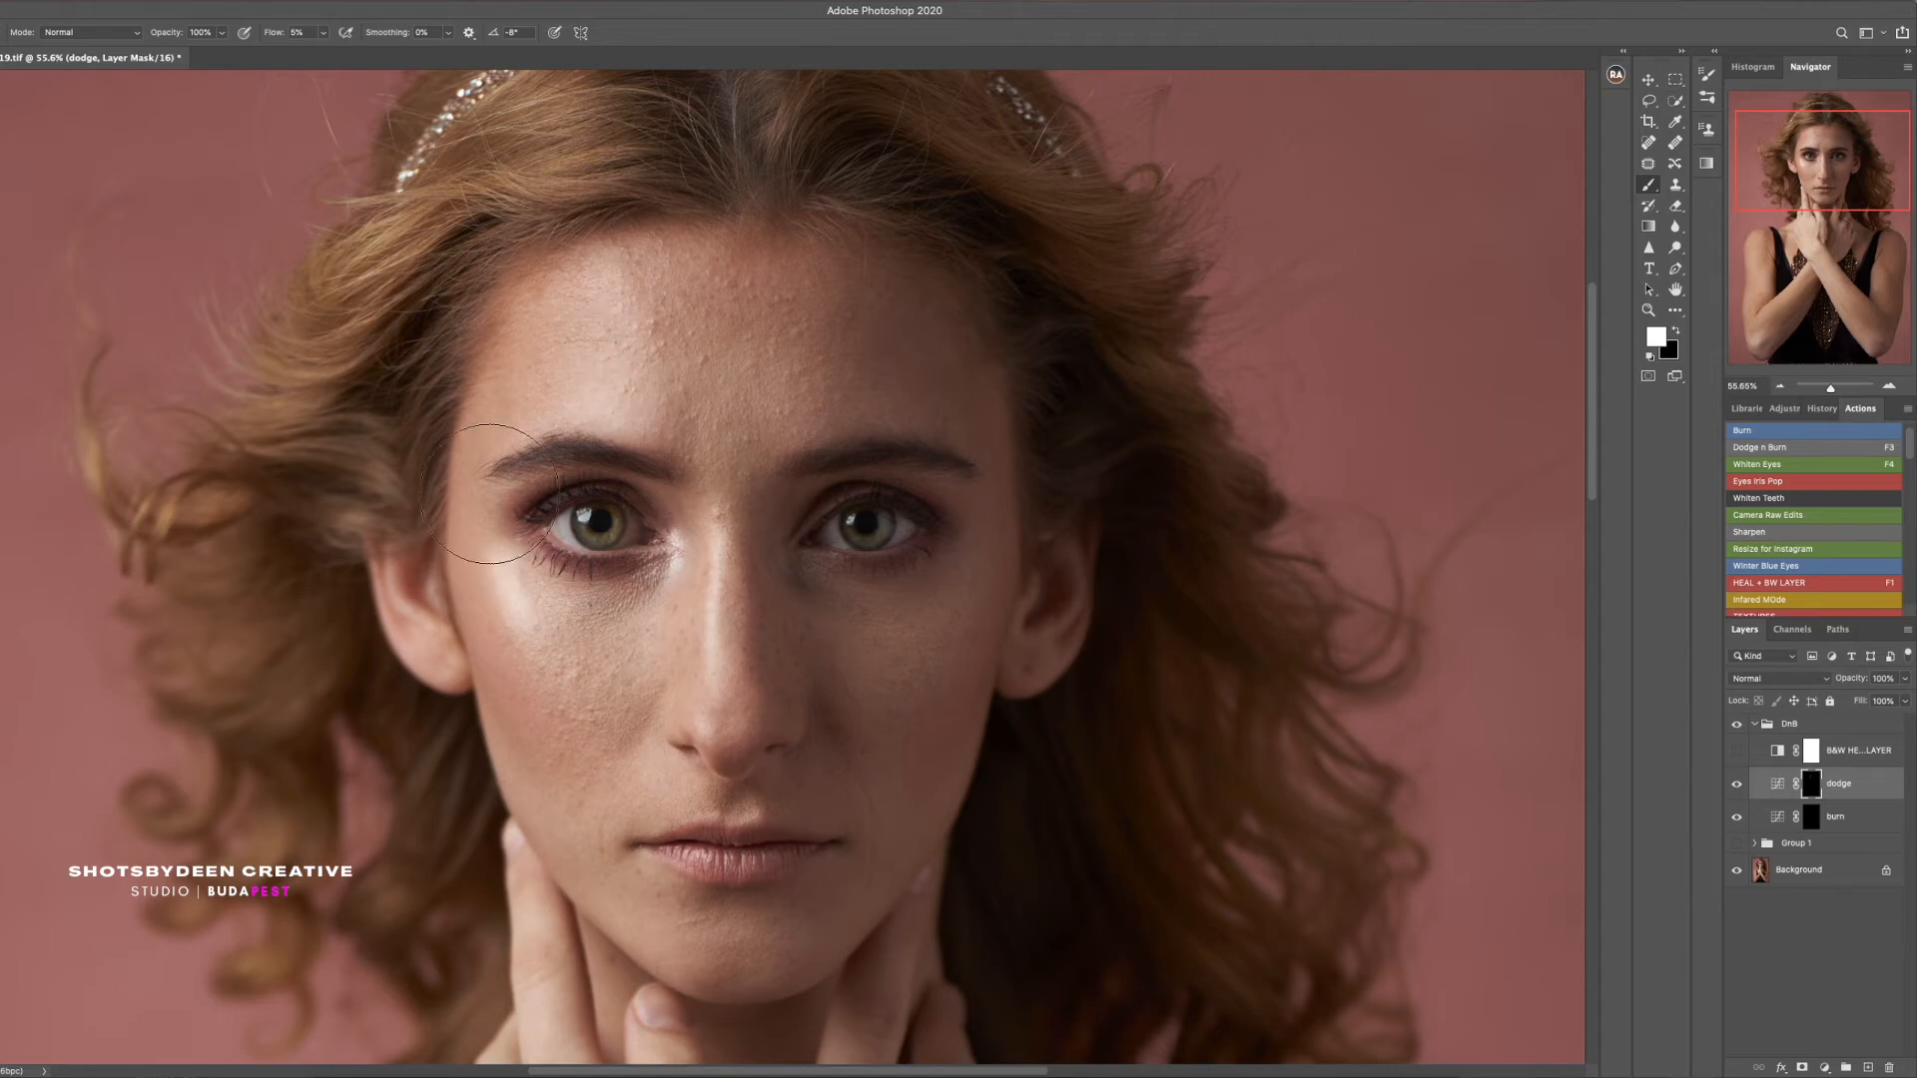
Brighten the skin beside the eye with a large brush and the lower lip with a smaller one on the dodge mask
drag(494, 554, 499, 519)
key(bracketleft)
key(bracketleft)
key(bracketleft)
key(bracketleft)
key(bracketleft)
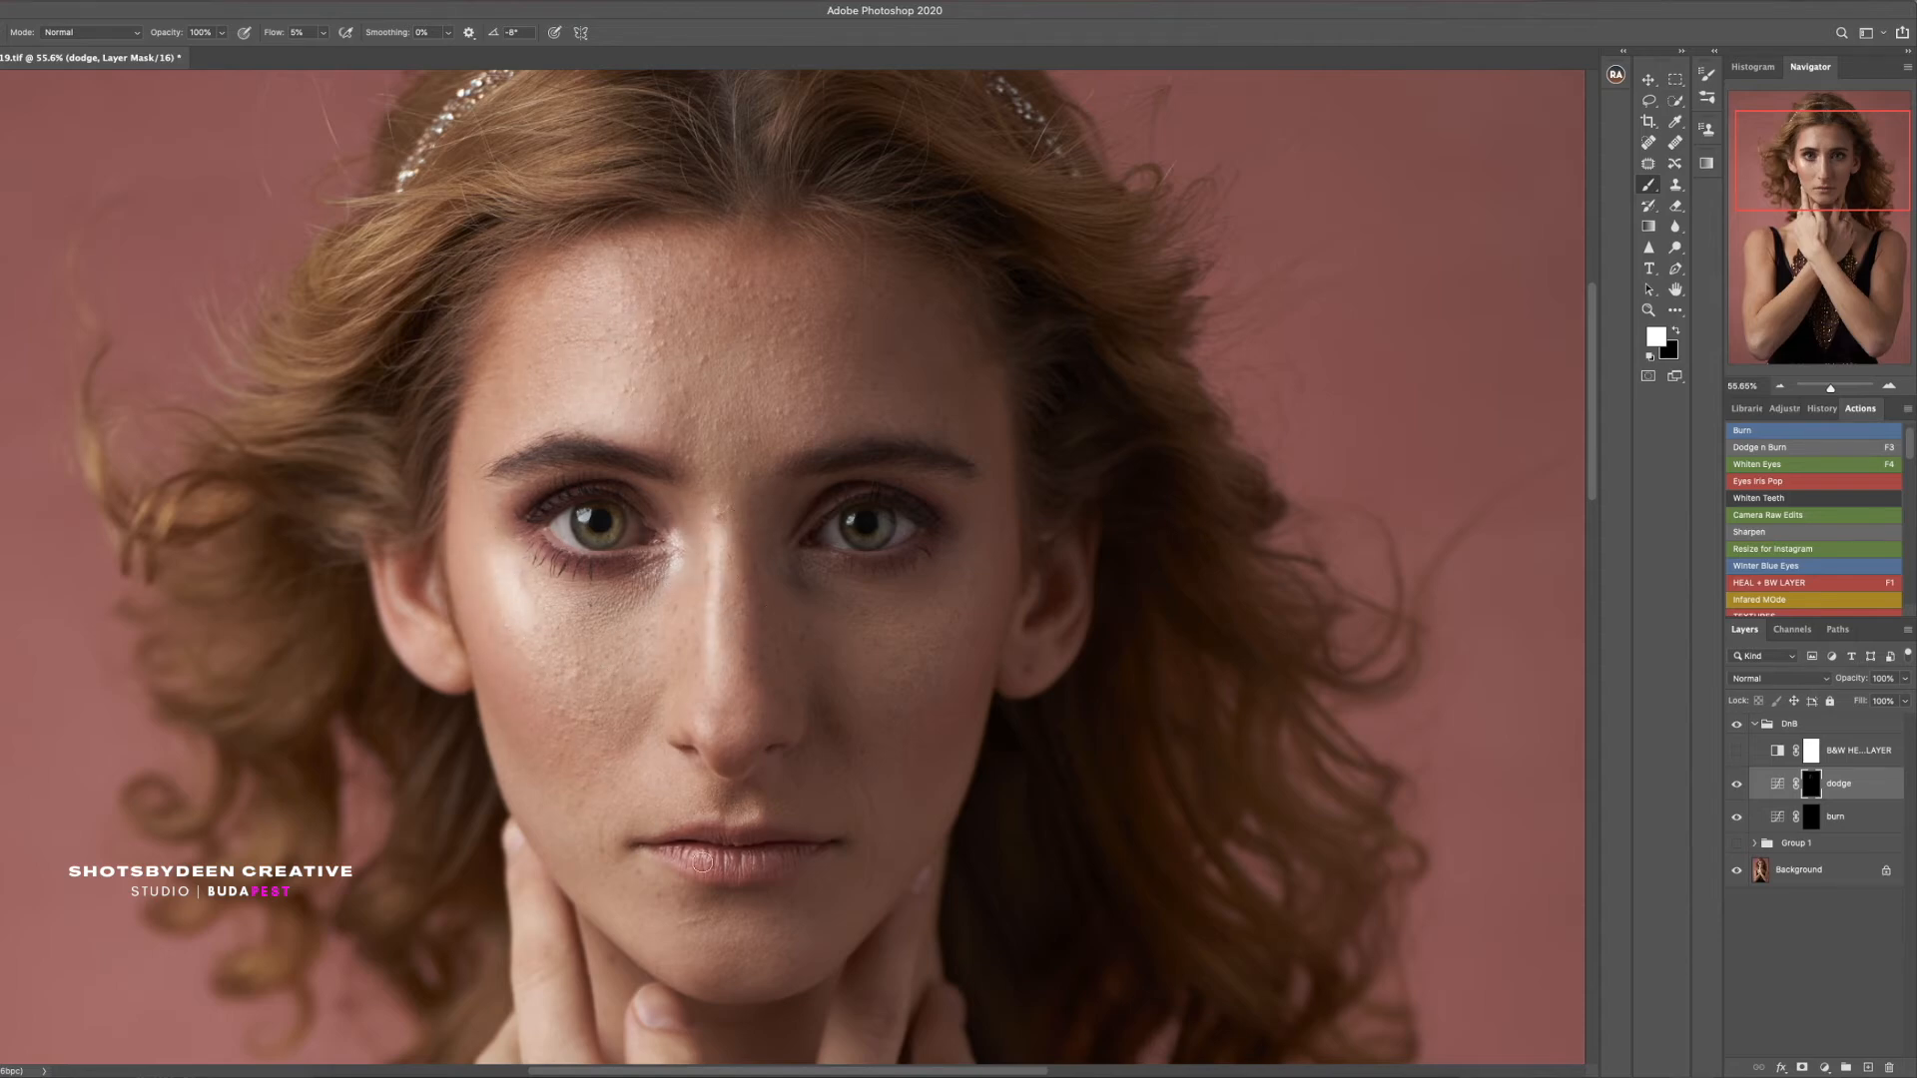
drag(688, 849, 679, 851)
Burn the forehead along the hairline on the burn layer's mask at 2% flow, and collapse the DnB group
key(ctrl+0)
click(1736, 750)
click(1737, 750)
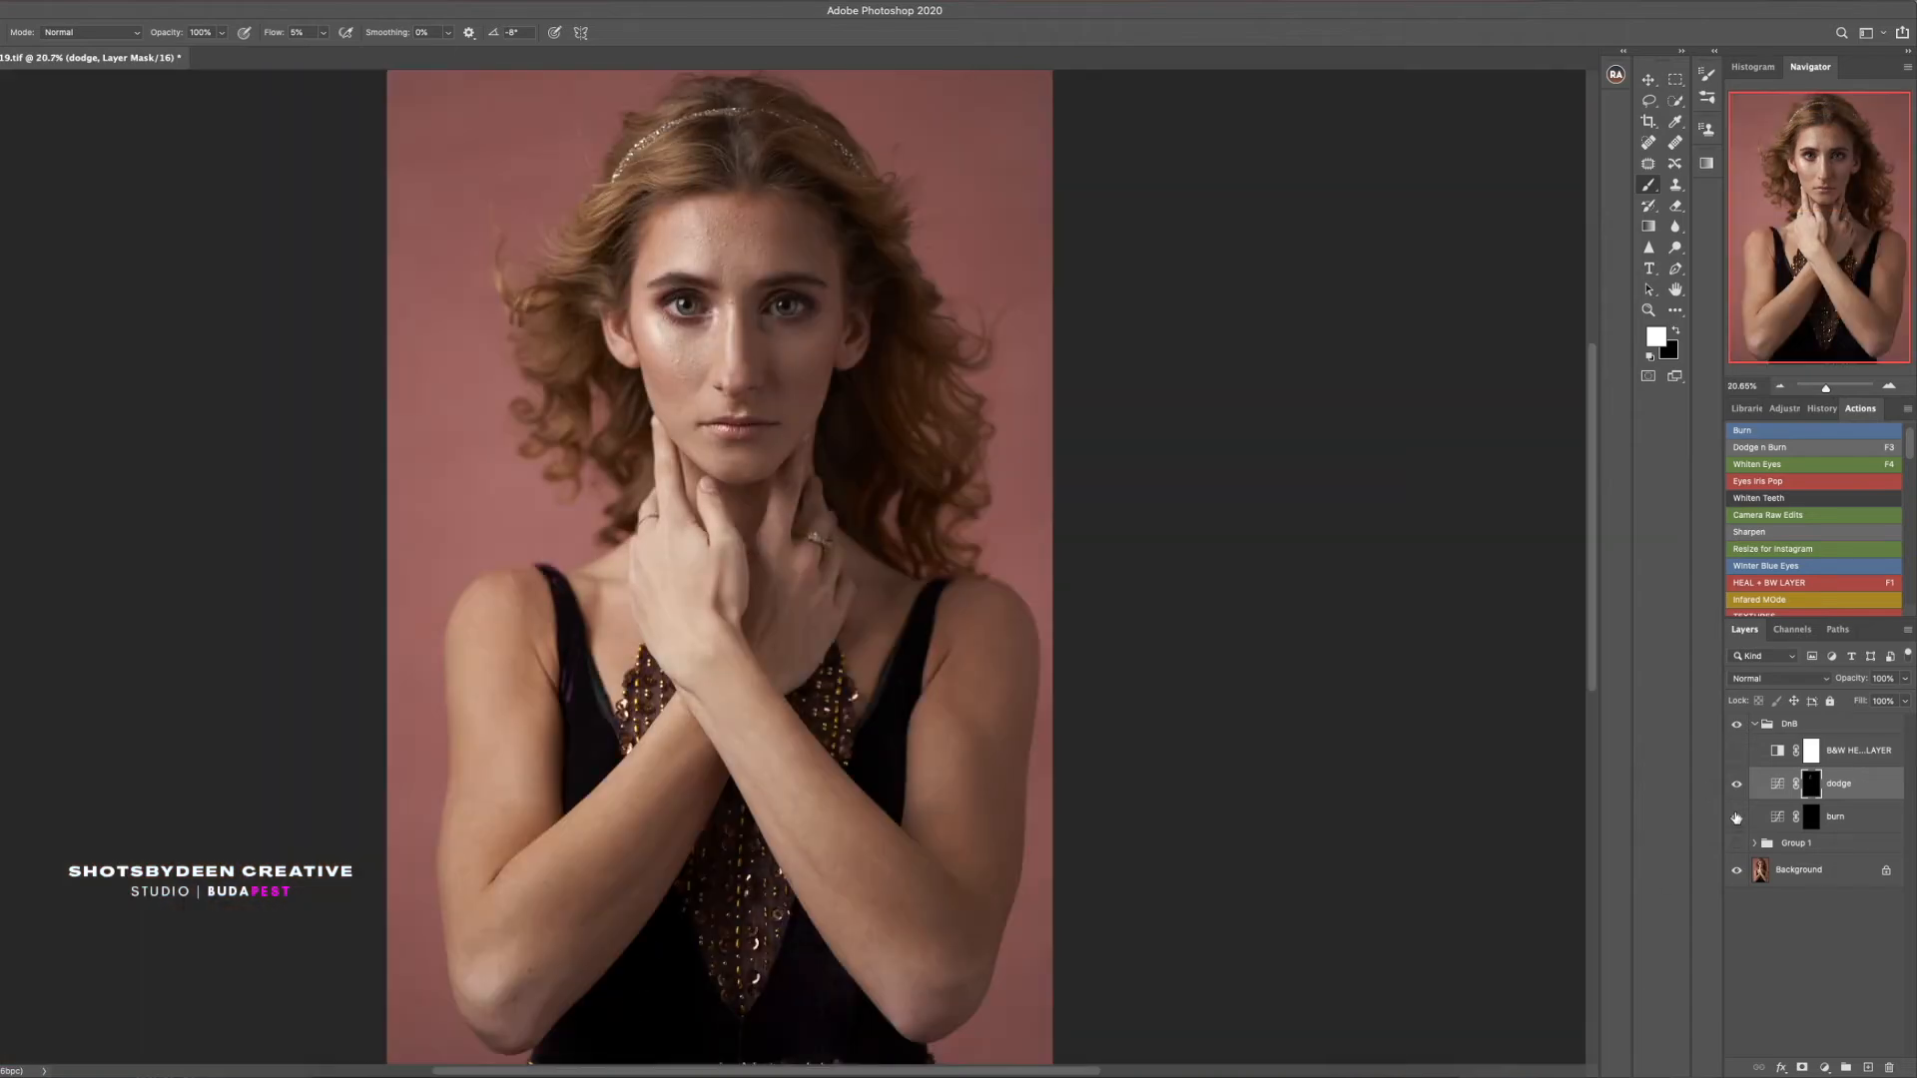
click(1812, 816)
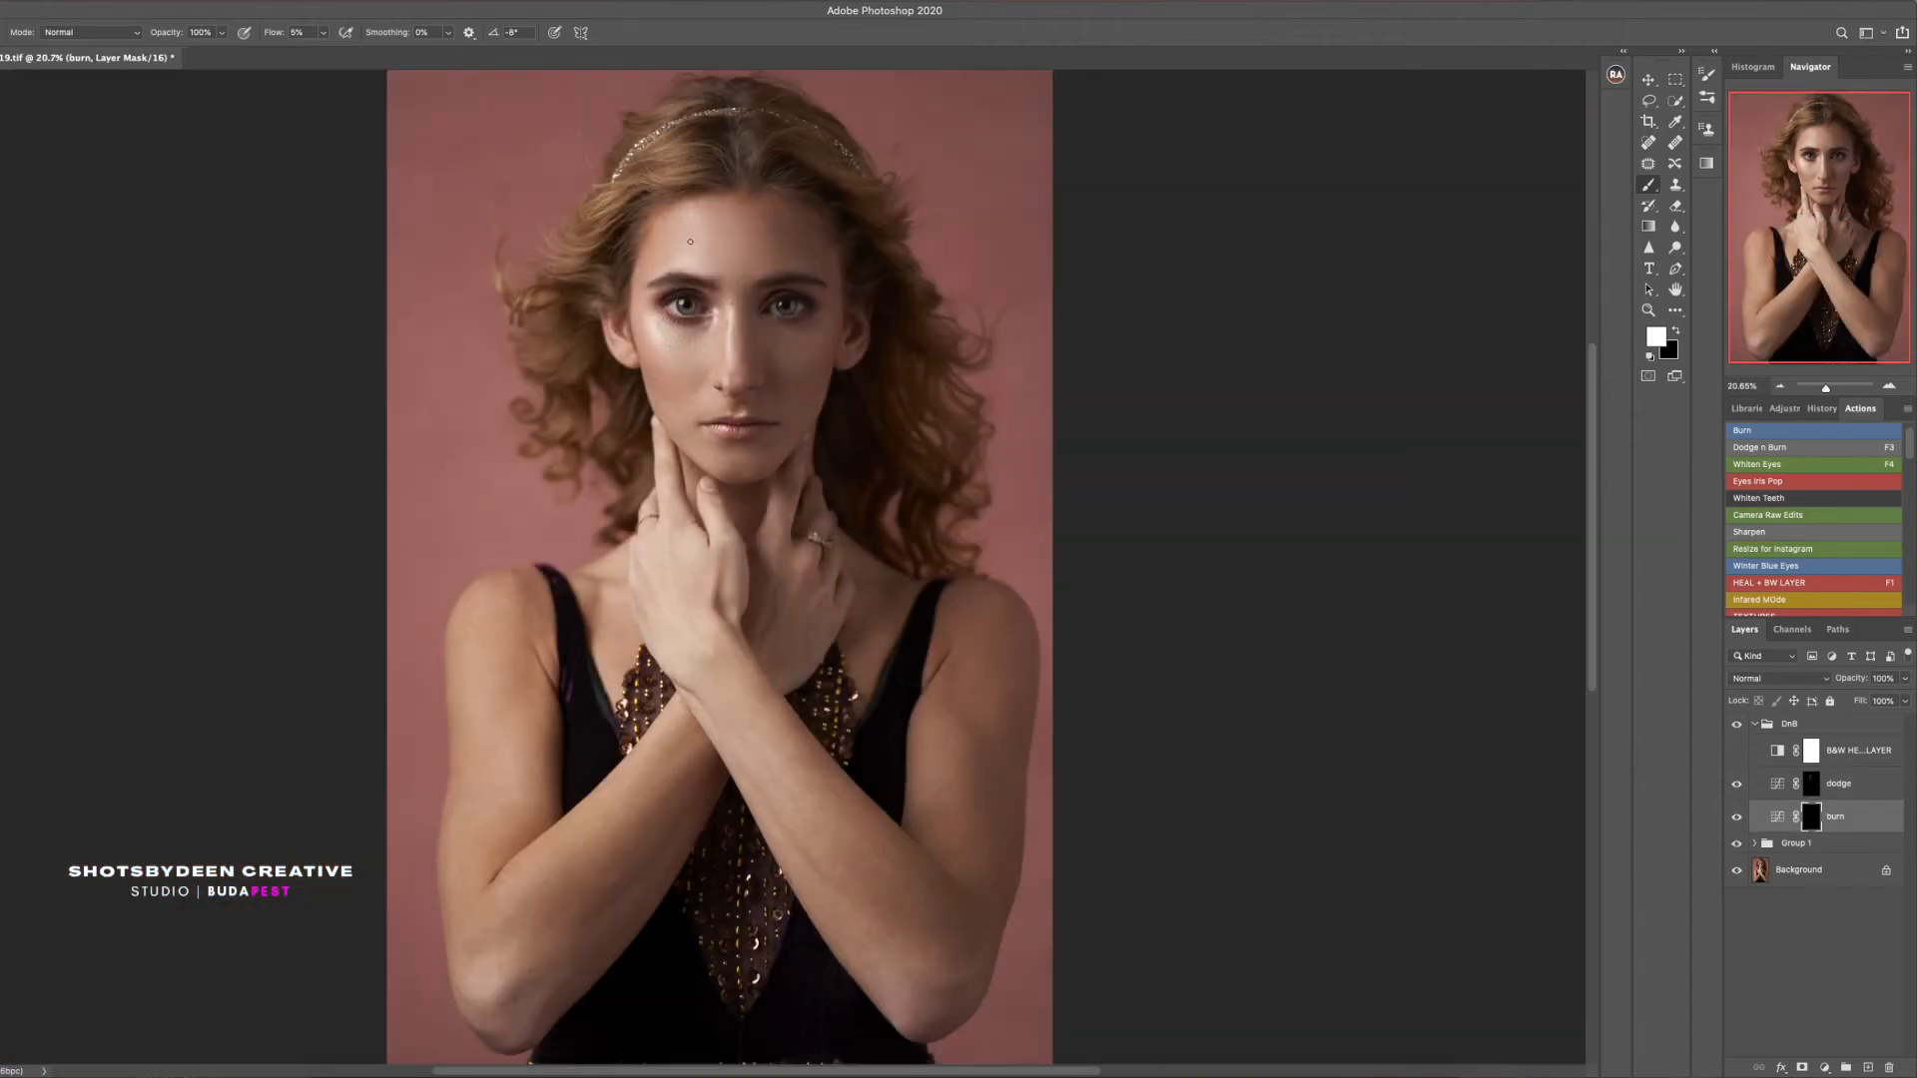
key(shift+0)
key(shift+2)
mouse_move(734, 184)
mouse_down()
mouse_move(849, 190)
mouse_move(834, 195)
mouse_up()
click(1754, 726)
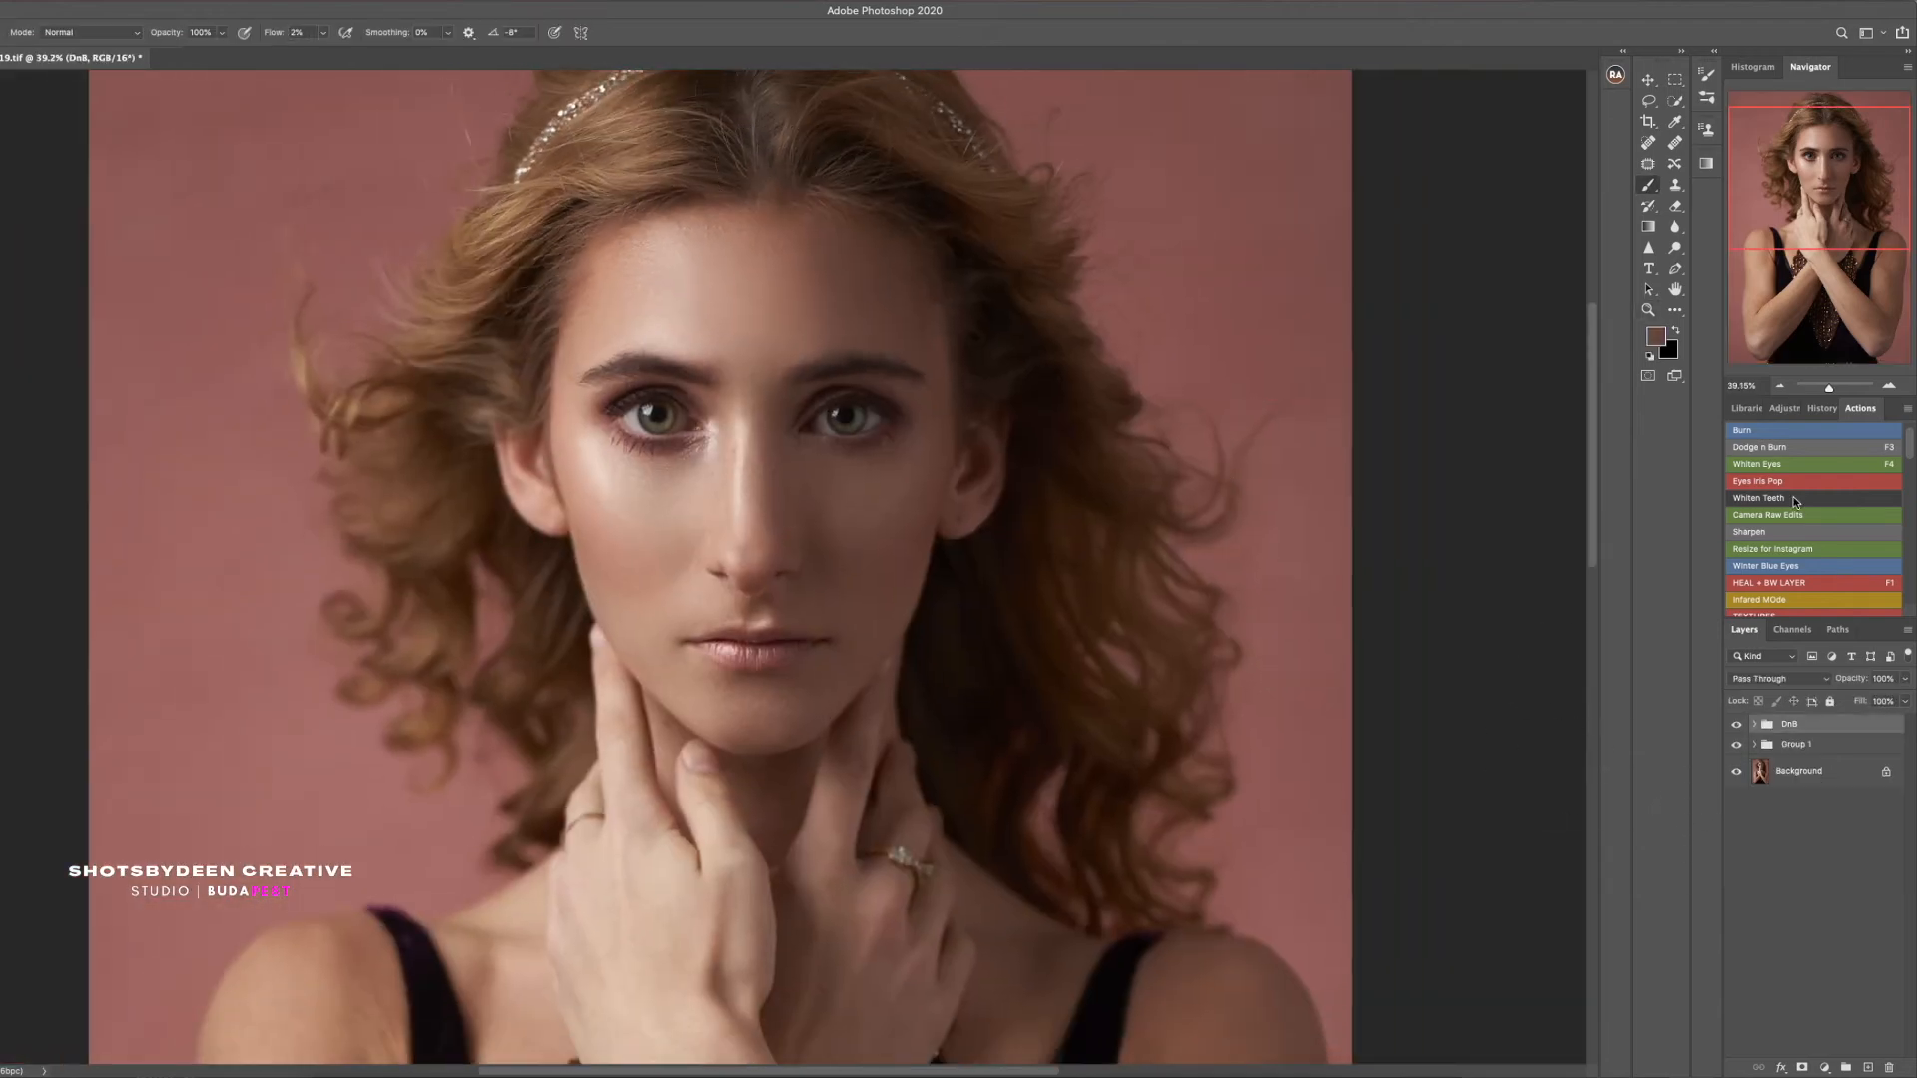
Run the recorded Dodge action and paint white over the face highlights on the Dodge Layer's mask at 2% flow
drag(1910, 442, 1910, 437)
click(1773, 433)
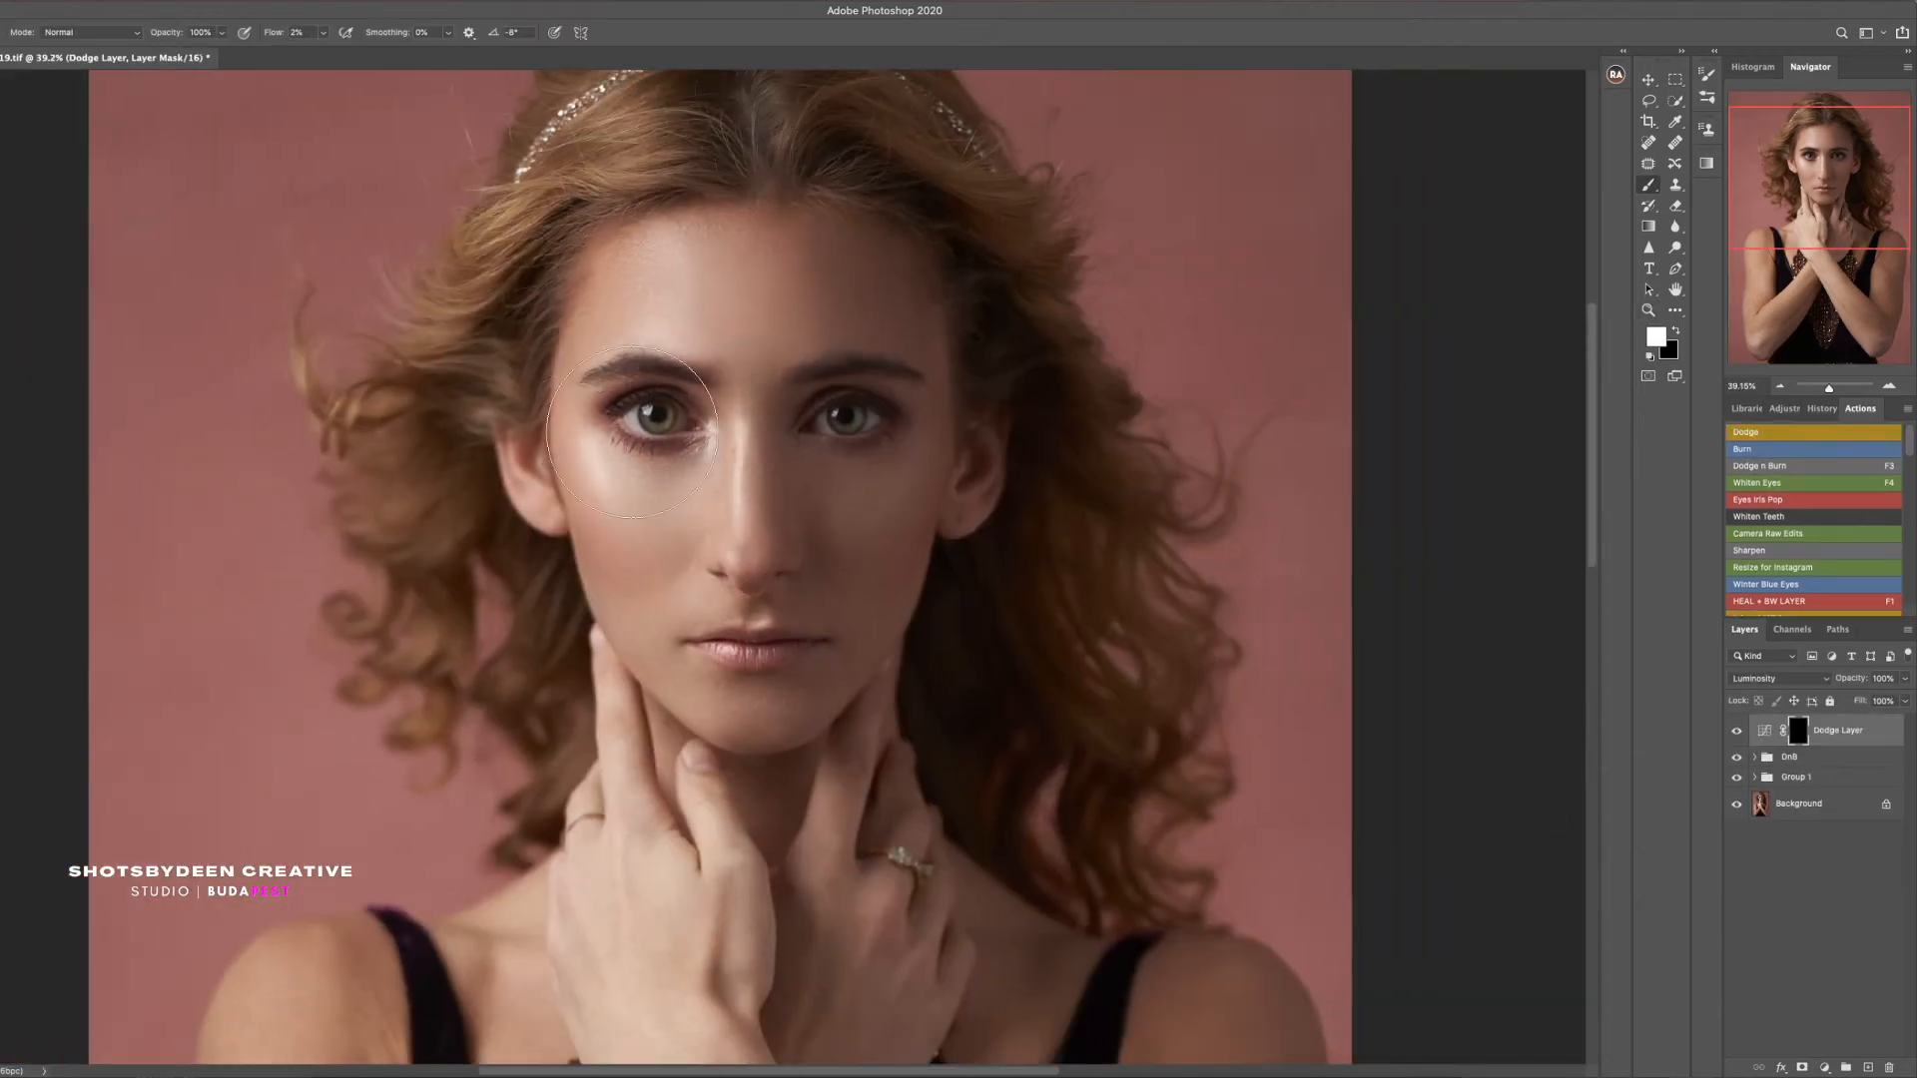
mouse_move(733, 466)
mouse_down()
mouse_move(818, 666)
mouse_move(624, 550)
mouse_move(844, 638)
mouse_up()
key(super+minus)
key(super+minus)
key(super+minus)
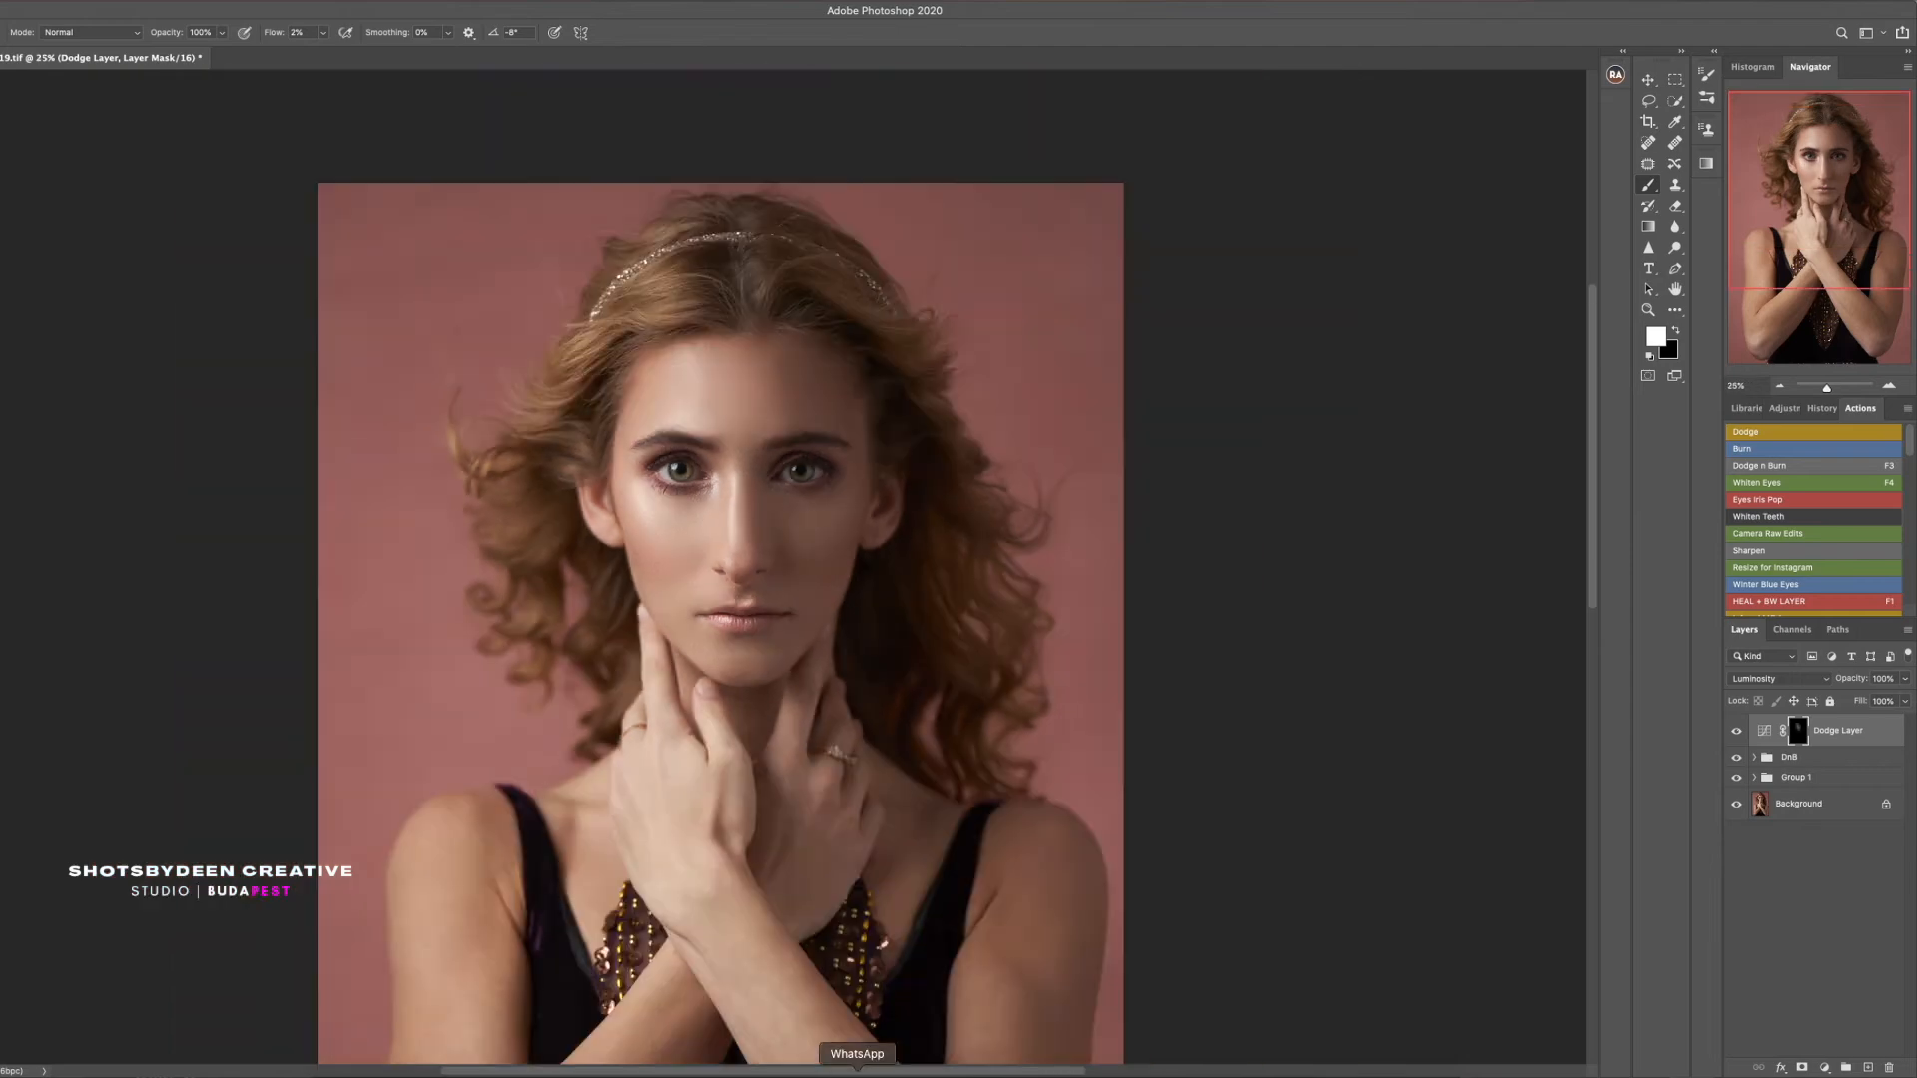
key(x)
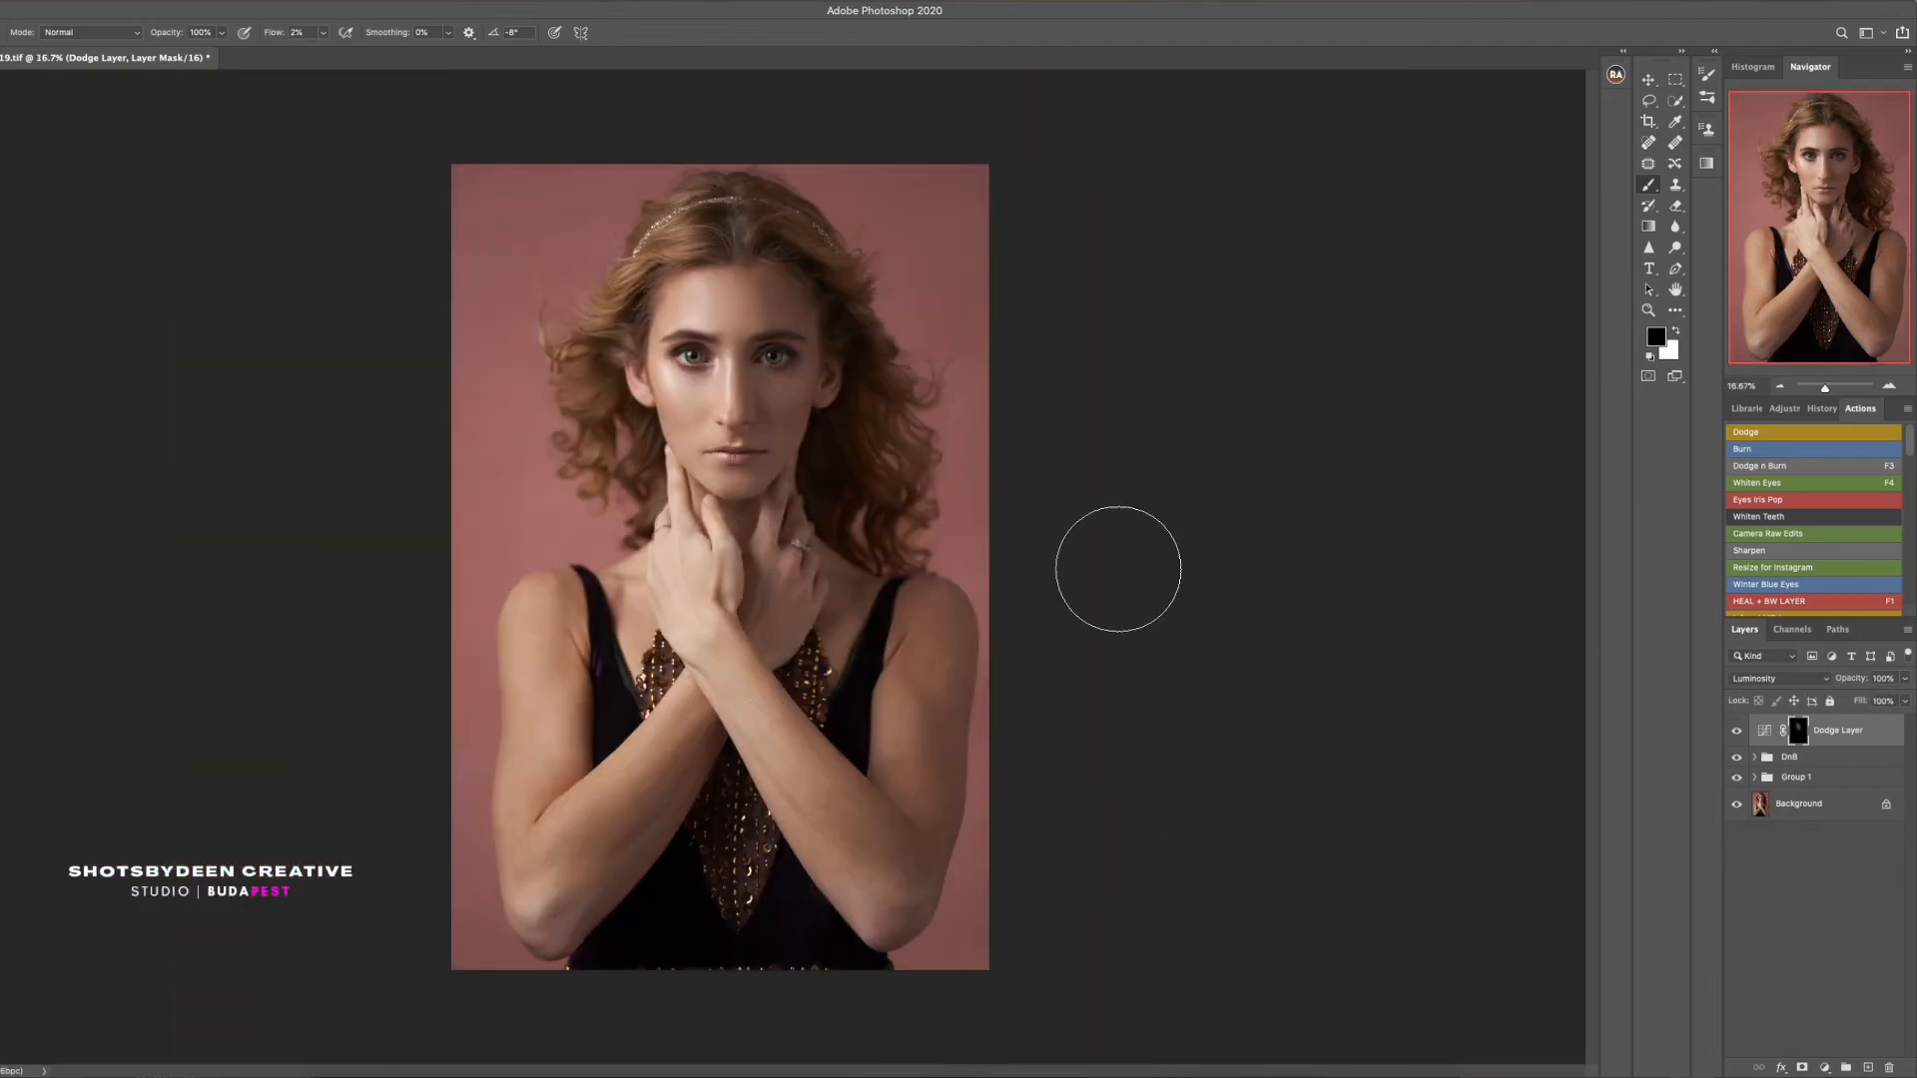
Open the Freq Seperation group inside Group 1 and select its colors layer
click(1755, 757)
click(1756, 759)
click(1756, 757)
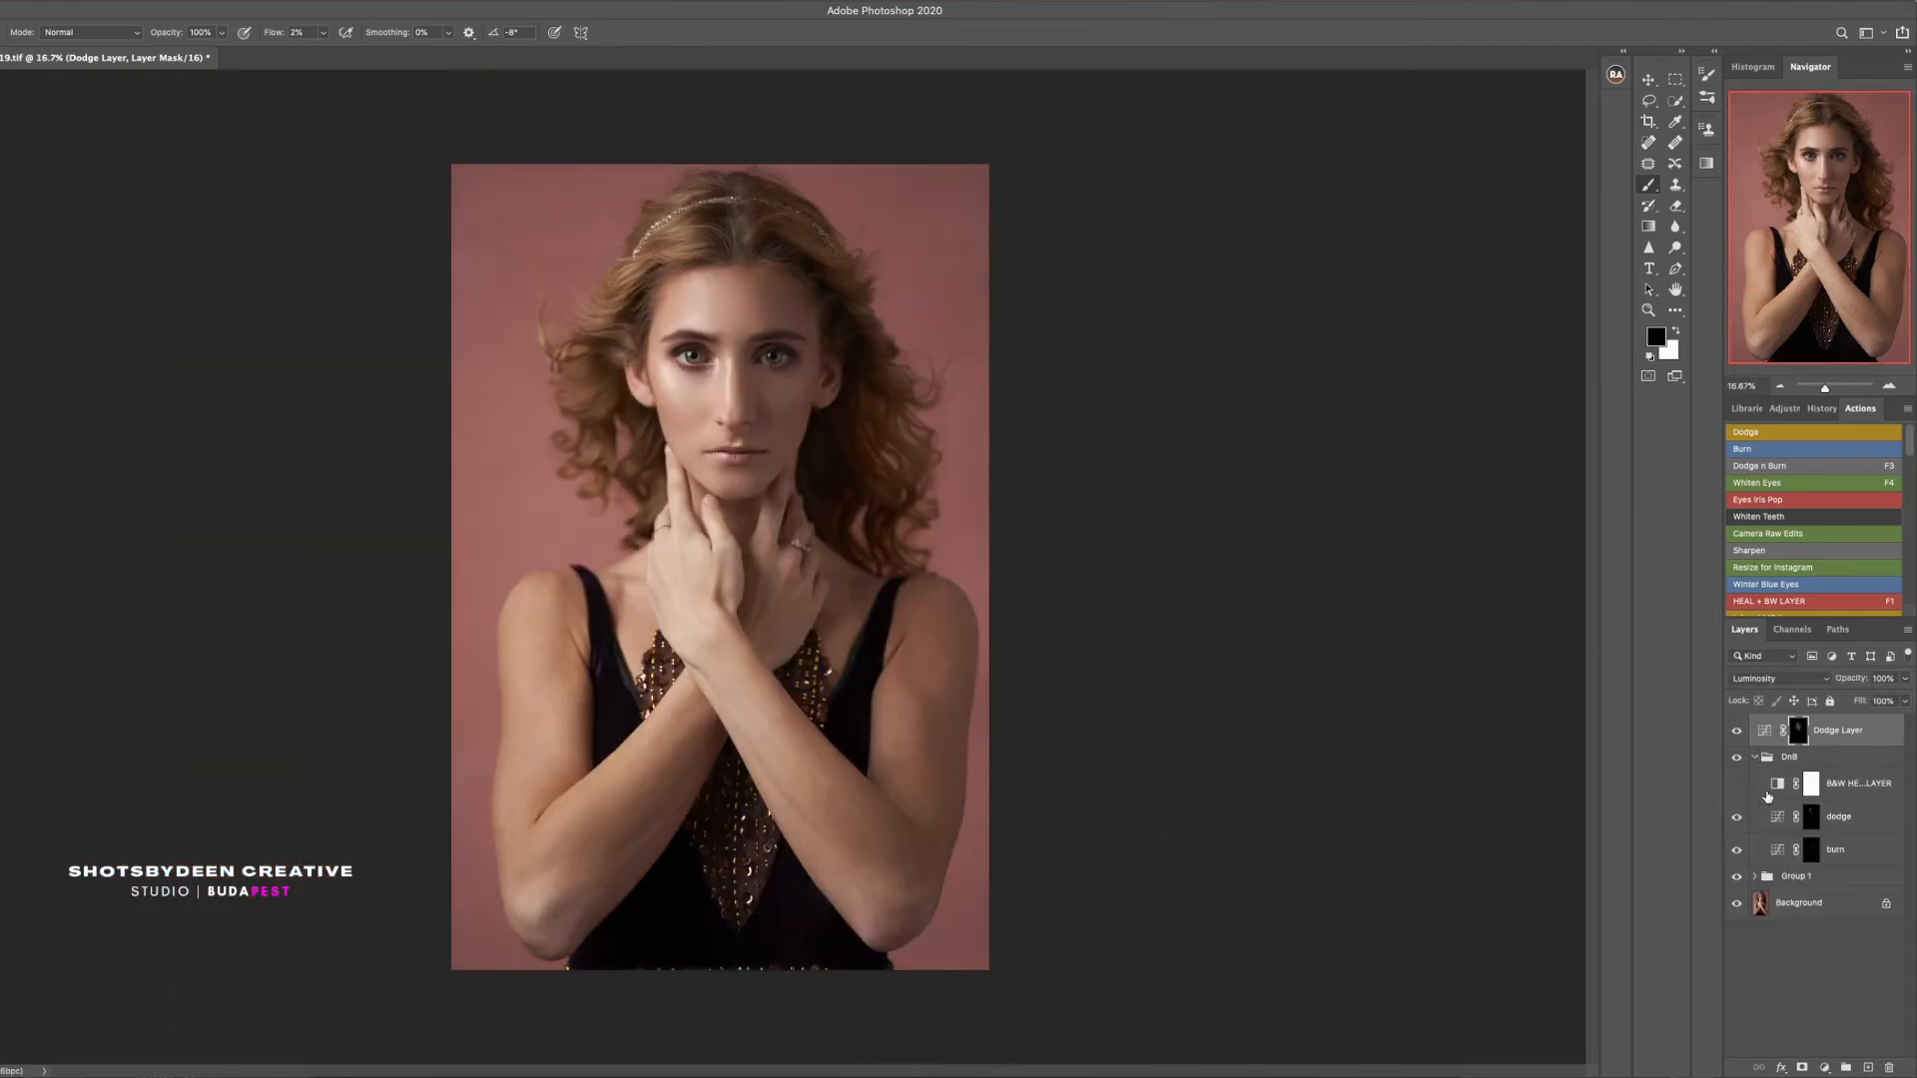
click(1756, 757)
click(1755, 777)
click(1767, 798)
click(1782, 893)
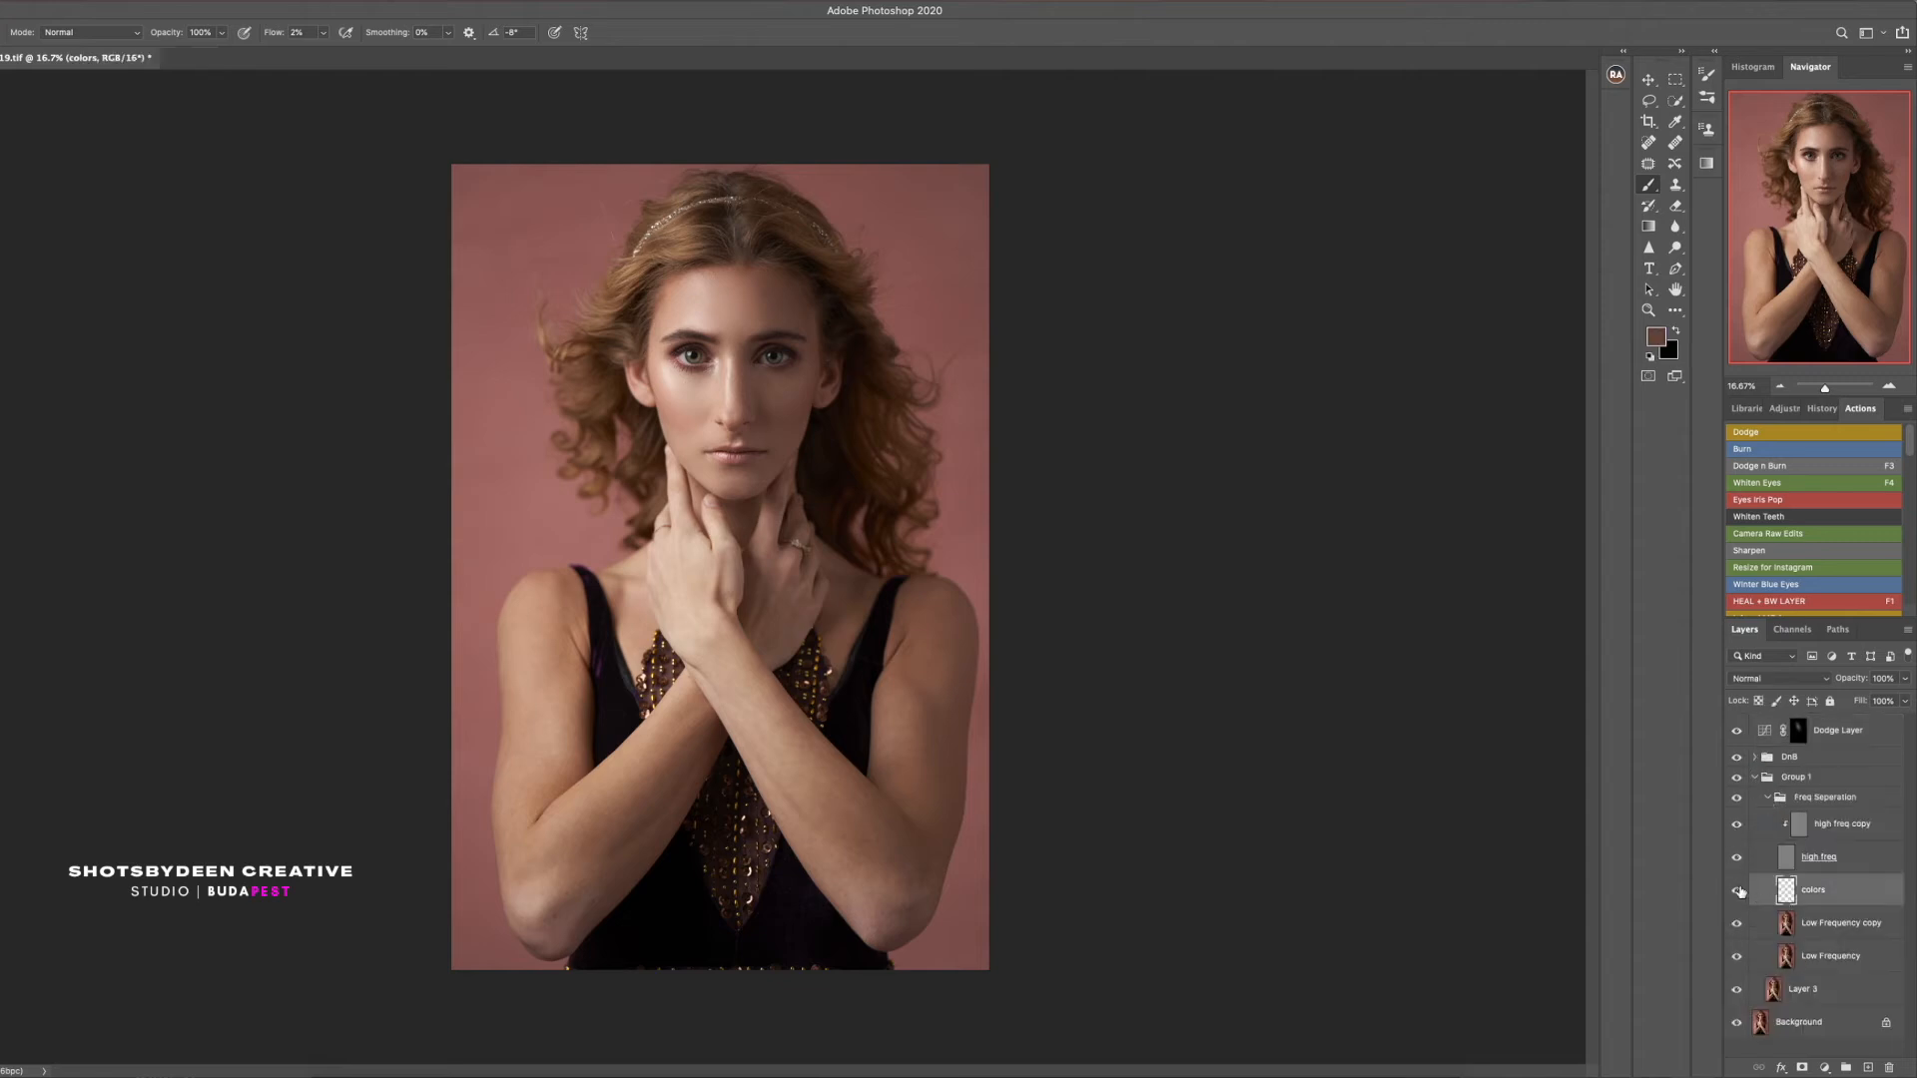
Paint sampled skin tones over the hands and forearms on the colors layer with a smaller brush at 20% flow, undoing the last stroke
key(shift+2)
key(bracketleft)
key(bracketleft)
key(bracketleft)
key(bracketleft)
key(bracketleft)
key(bracketleft)
alt+click(681, 578)
mouse_move(681, 498)
mouse_down()
mouse_move(741, 667)
mouse_move(857, 812)
mouse_up()
alt+click(773, 734)
key(super+z)
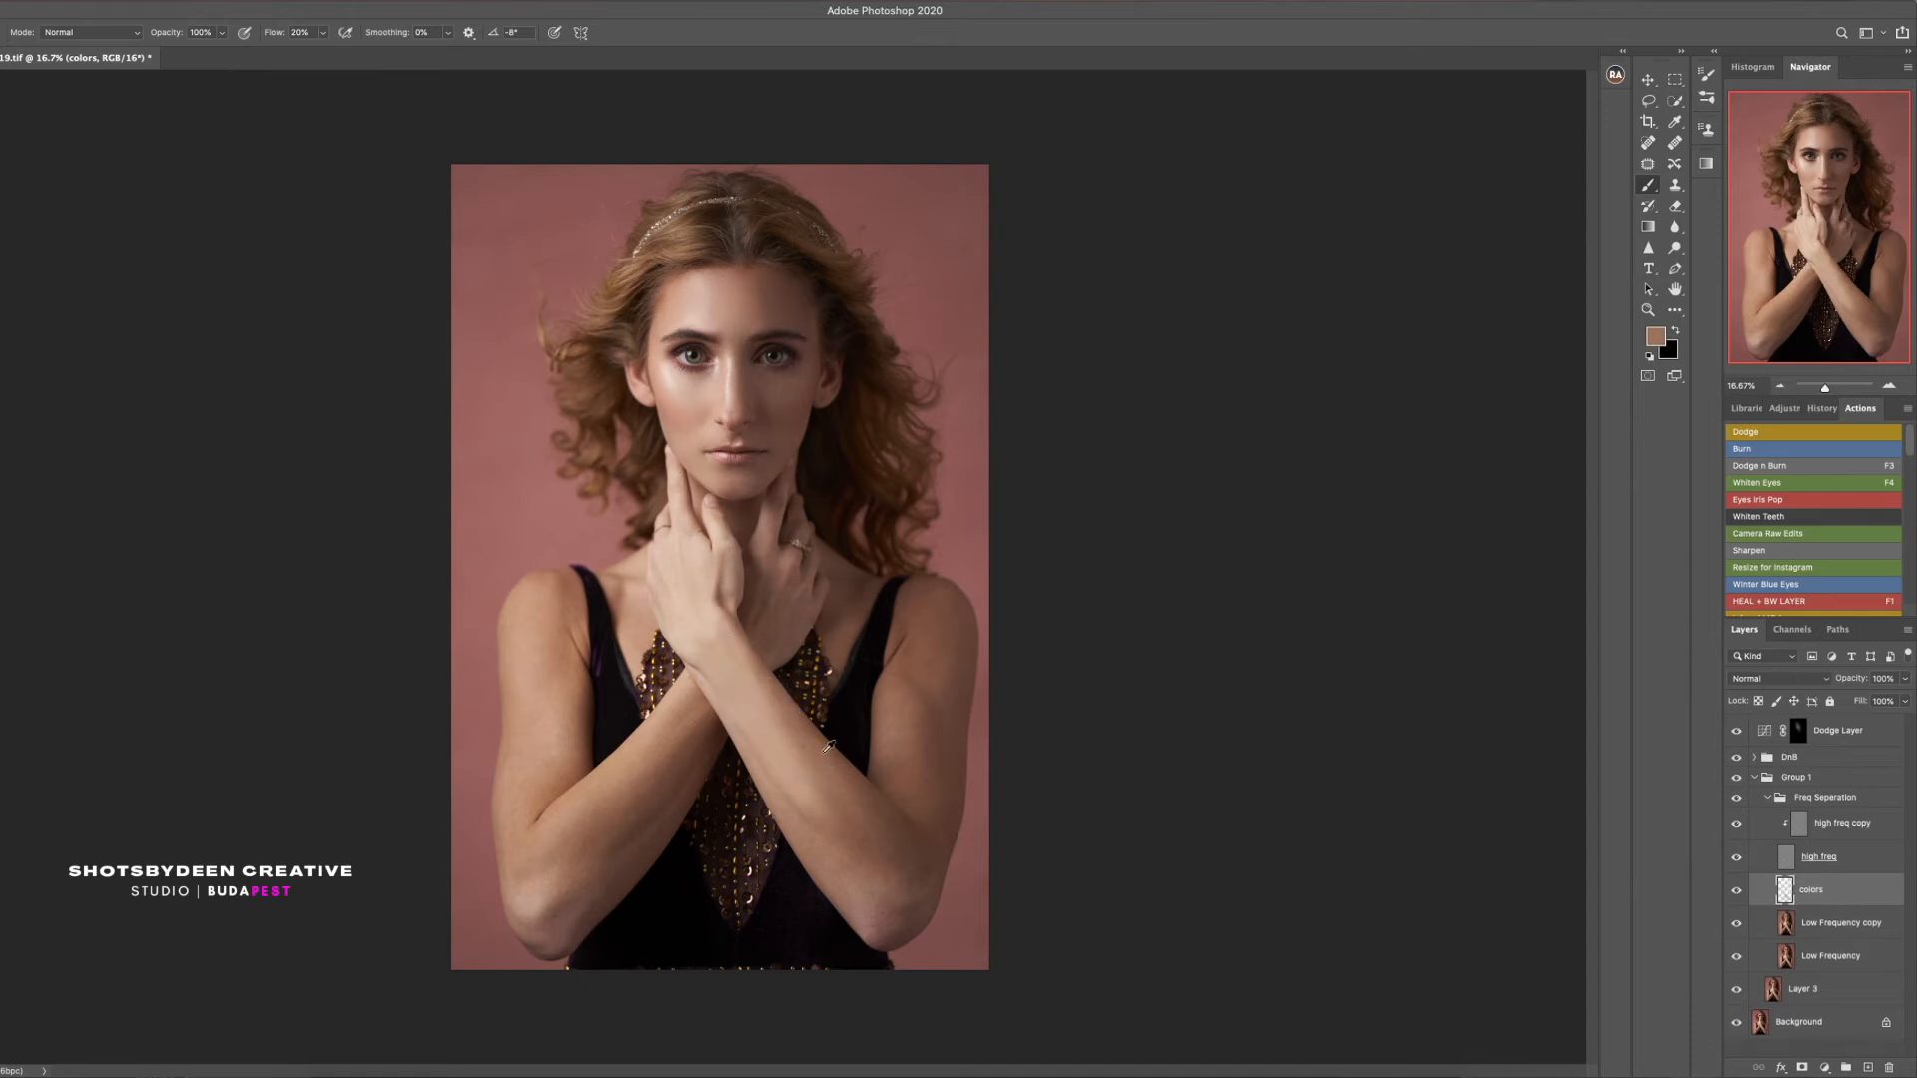
alt+click(679, 705)
Select the forearm at the picture's right elbow with a 20 px feathered lasso on Low Frequency copy and apply Gaussian Blur
click(1787, 926)
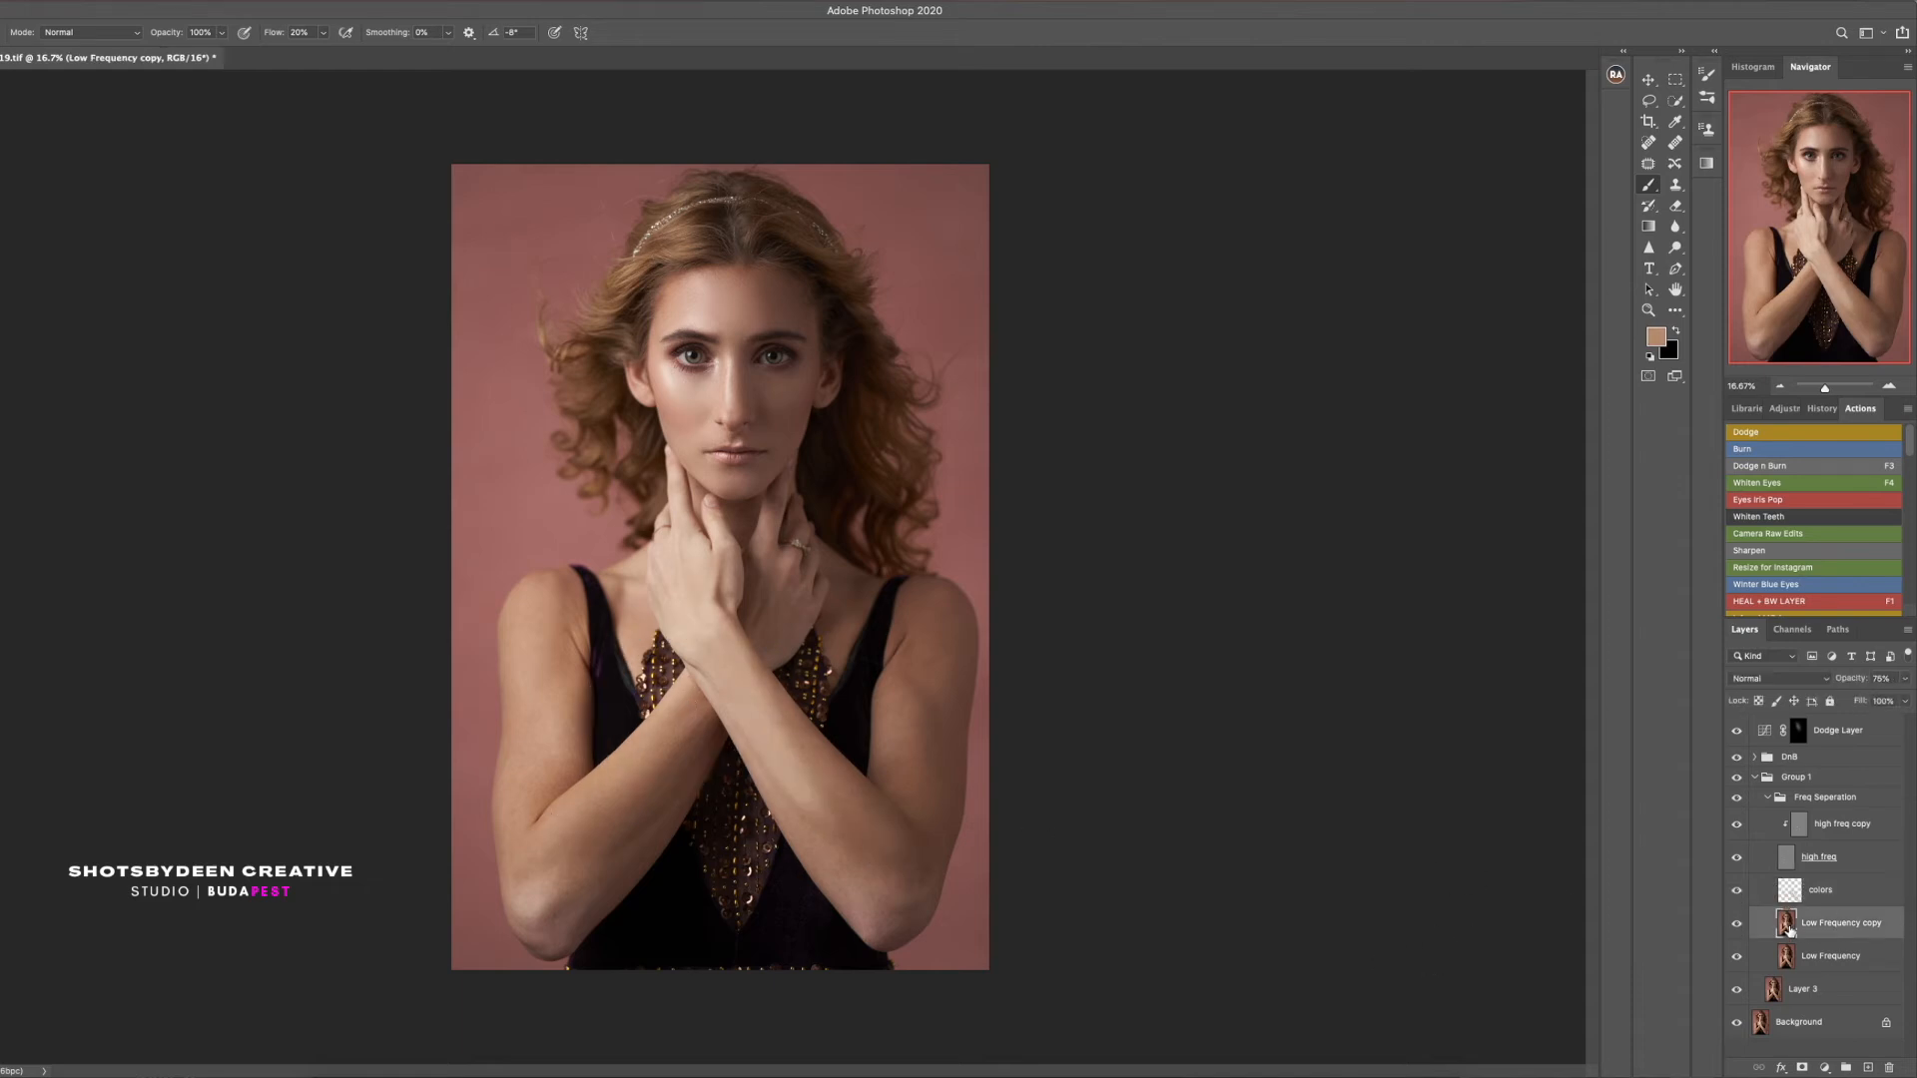
key(l)
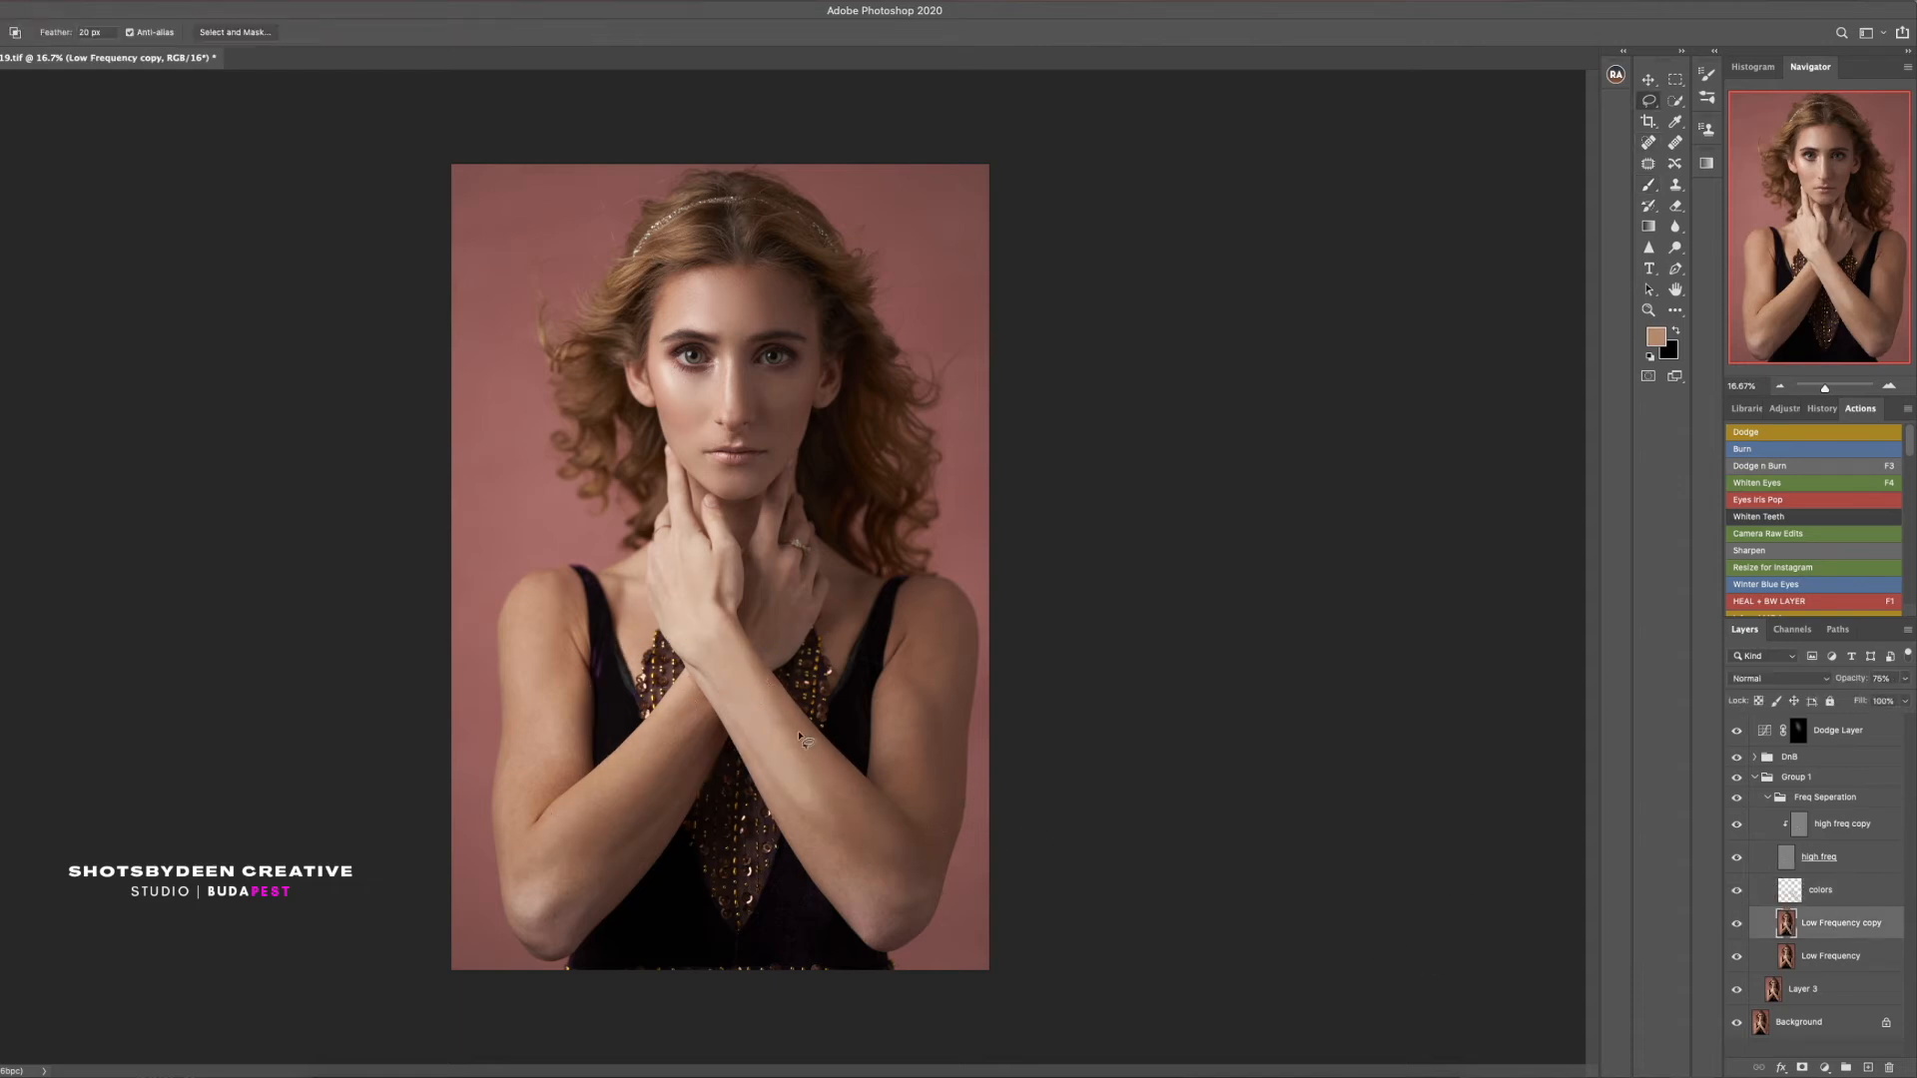
drag(861, 809, 739, 757)
mouse_move(889, 944)
mouse_down()
mouse_move(929, 876)
mouse_move(952, 738)
mouse_move(904, 814)
mouse_up()
right_click(867, 856)
click(910, 1014)
Lasso patches of the forearm above the picture's left elbow, smooth them with repeated Gaussian Blur, and deselect
mouse_move(666, 741)
mouse_down()
mouse_move(694, 694)
mouse_move(513, 913)
mouse_move(629, 838)
mouse_move(704, 739)
mouse_move(556, 927)
mouse_move(581, 941)
mouse_move(705, 775)
mouse_move(711, 735)
mouse_up()
right_click(650, 734)
click(694, 976)
right_click(661, 769)
click(715, 1011)
right_click(641, 849)
click(709, 997)
key(super+d)
Lasso the outer side of the picture's left upper arm, smooth it with Gaussian Blur, and deselect
mouse_move(511, 891)
mouse_down()
mouse_move(529, 904)
mouse_move(542, 811)
mouse_up()
key(Return)
right_click(525, 756)
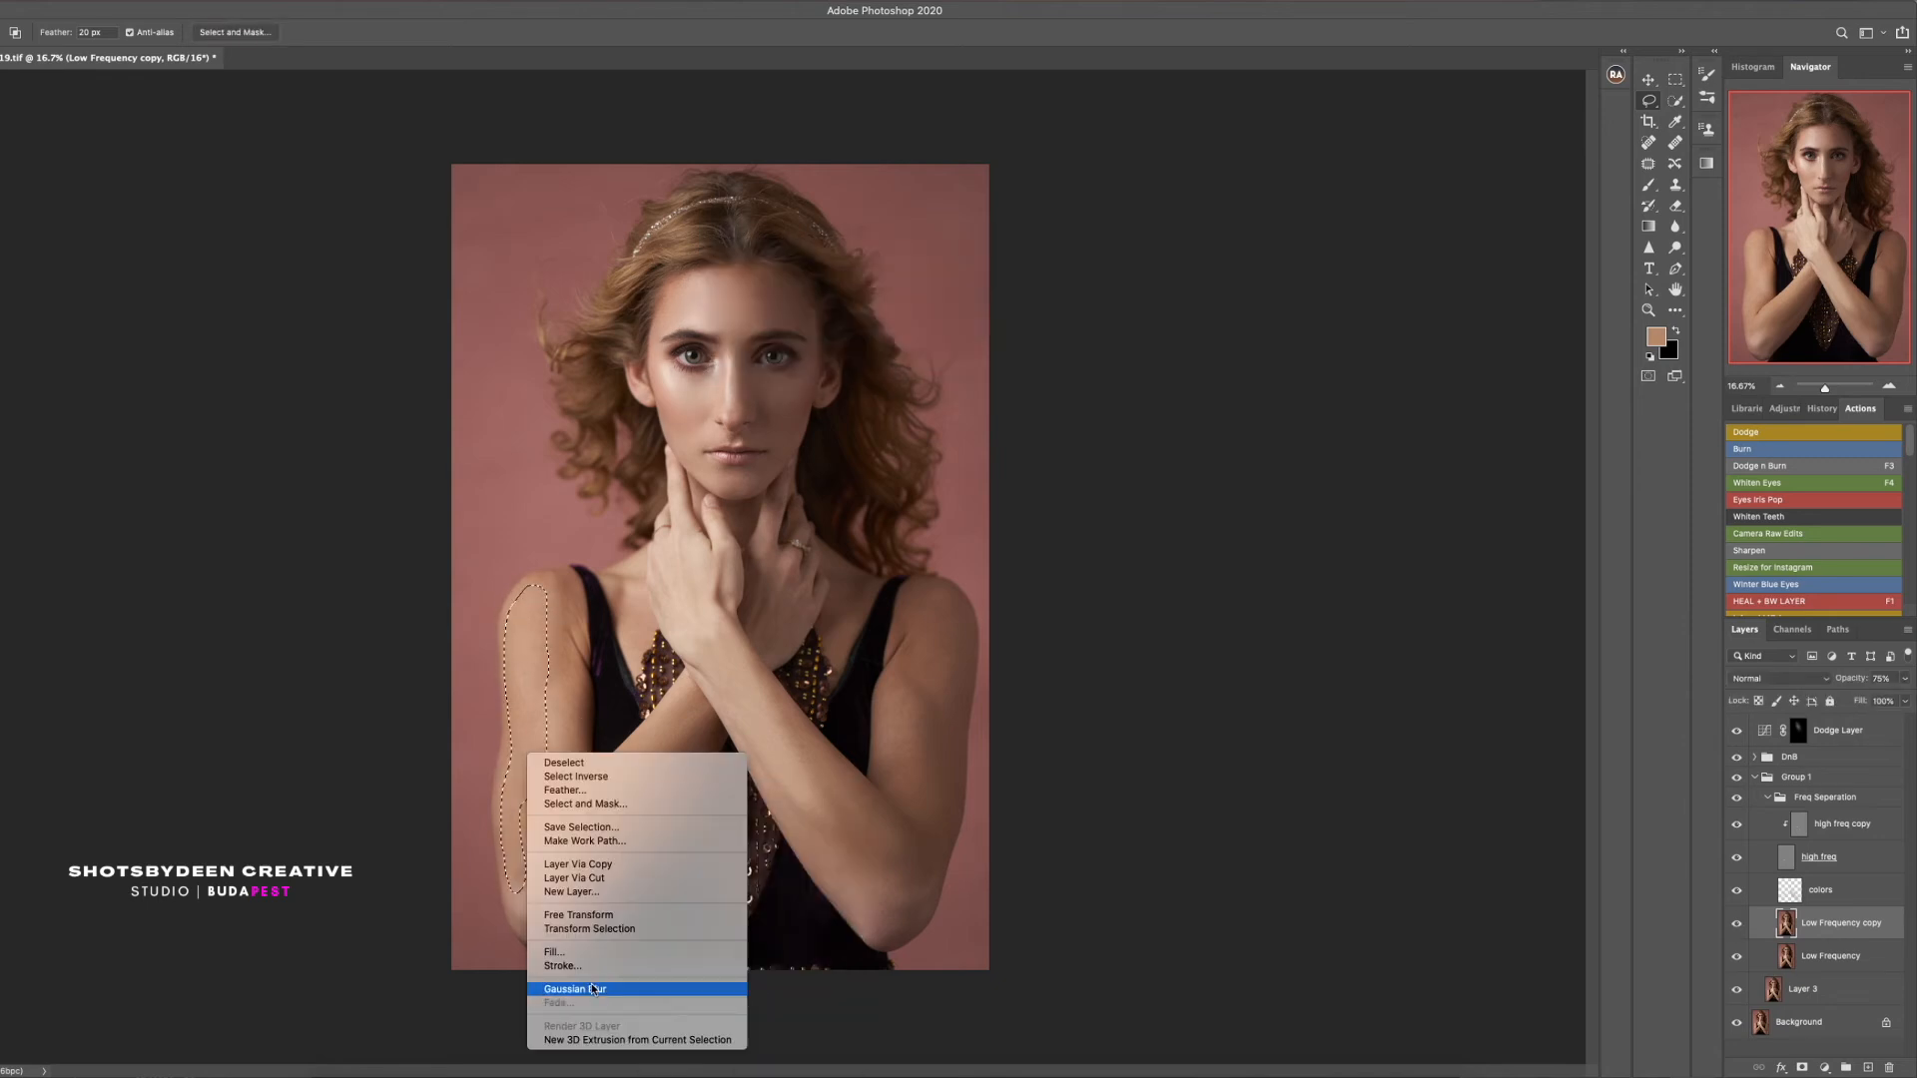
click(581, 989)
key(super+d)
Lasso the inner side of the picture's left upper arm, smooth it with Gaussian Blur, and deselect
mouse_move(541, 585)
mouse_down()
mouse_move(581, 640)
mouse_move(585, 737)
mouse_move(556, 800)
mouse_up()
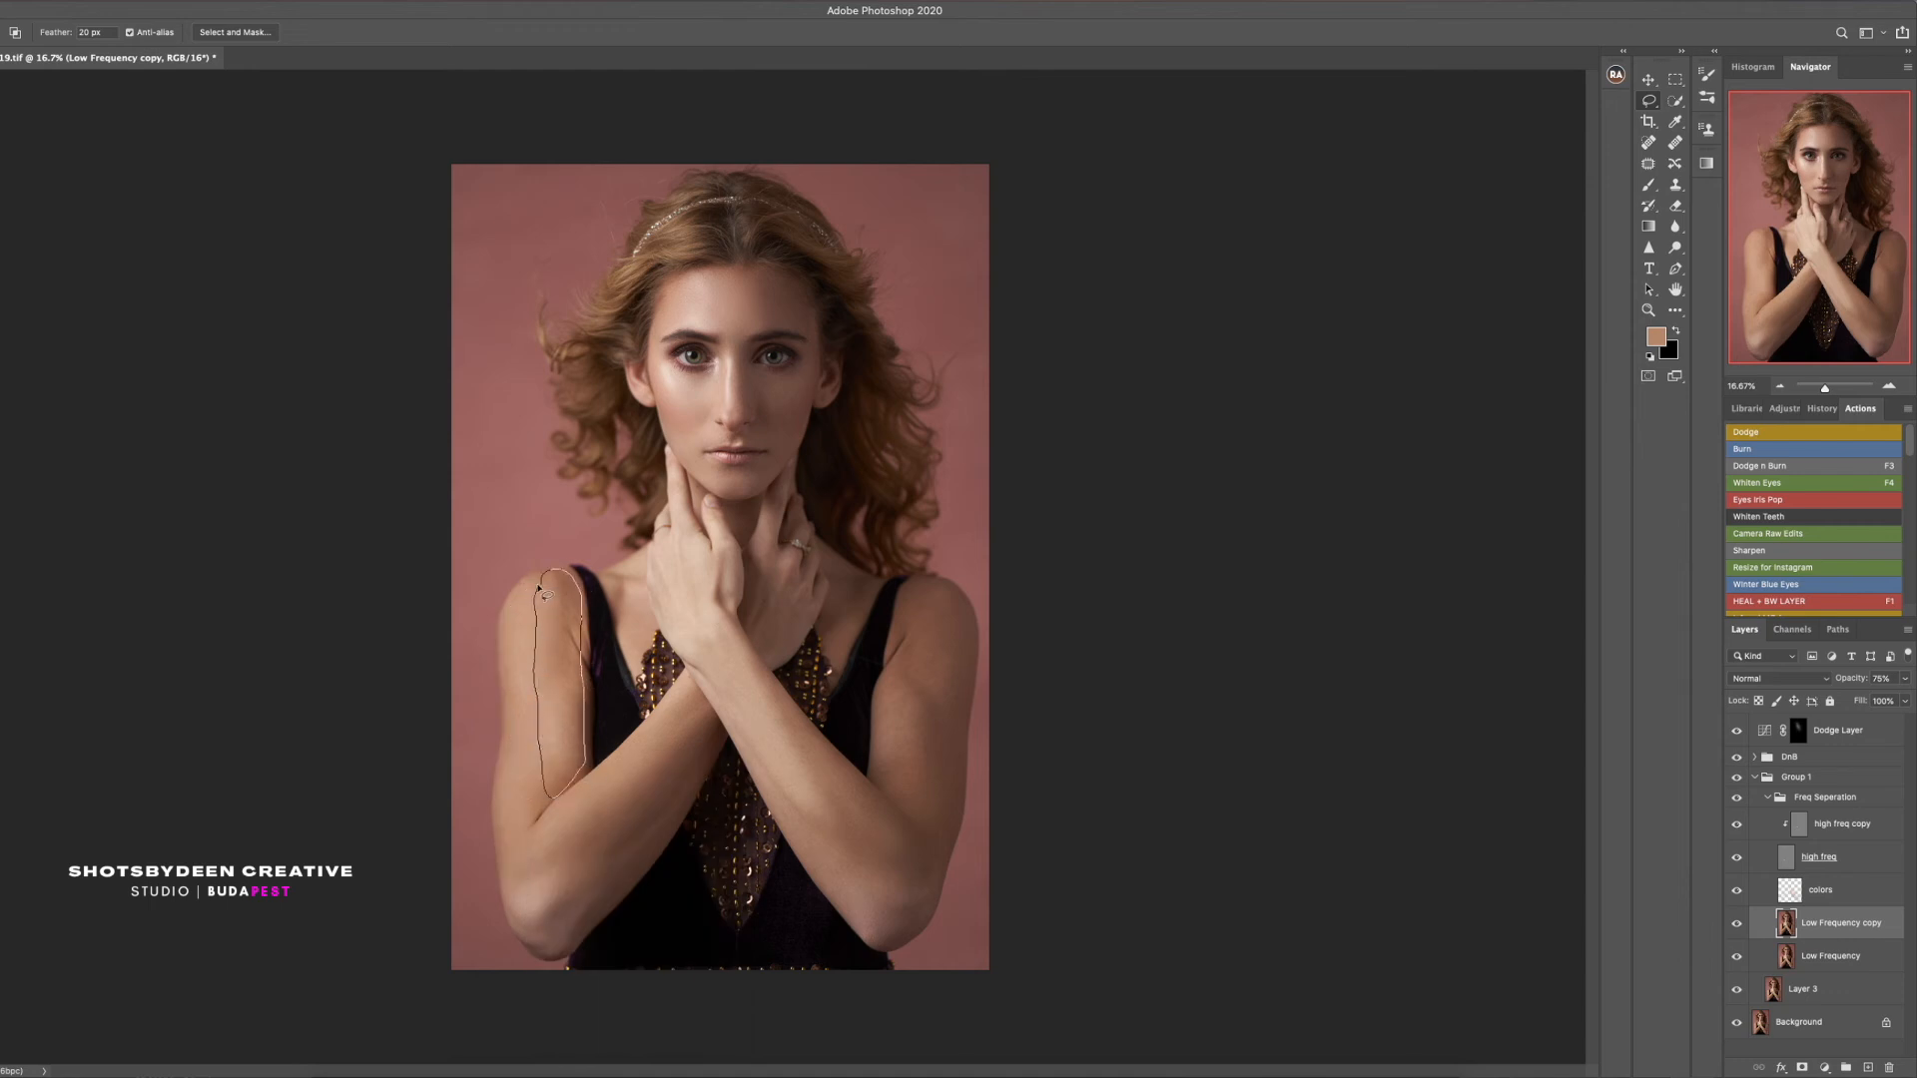
drag(538, 588, 540, 584)
right_click(563, 655)
click(605, 895)
right_click(520, 766)
click(571, 1005)
key(super+d)
Smooth the lower part of the picture's left upper arm and the right upper arm with Gaussian Blur in lasso selections
drag(567, 757, 529, 767)
right_click(530, 767)
click(582, 1008)
key(super+d)
mouse_move(919, 734)
mouse_down()
mouse_move(894, 665)
mouse_move(910, 761)
mouse_up()
right_click(894, 735)
click(943, 972)
key(super+d)
Toggle the visibility of the Freq Seperation group and Group 1 to compare the smoothed arms
mouse_move(711, 761)
mouse_down()
mouse_move(594, 866)
mouse_move(577, 917)
mouse_move(703, 763)
mouse_up()
key(super+d)
click(1736, 798)
click(1737, 797)
click(1755, 778)
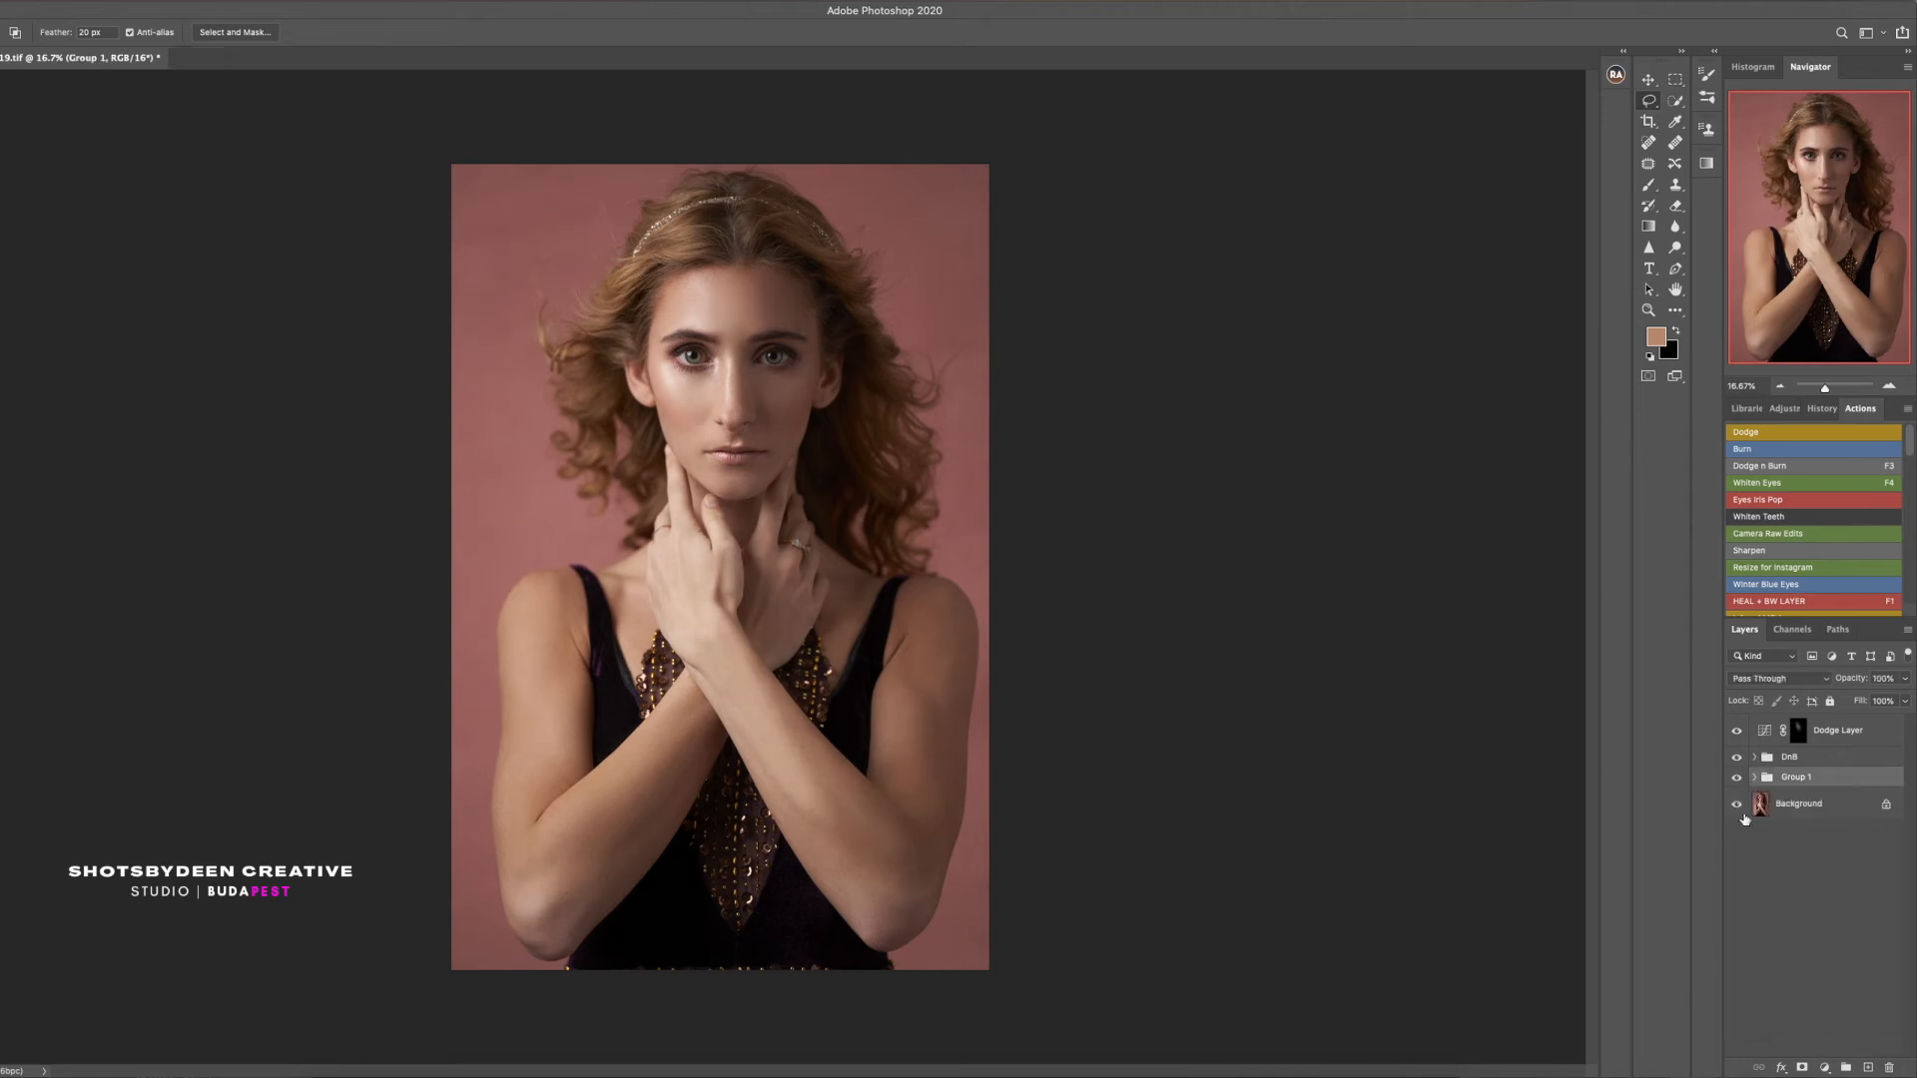
click(1736, 778)
click(1736, 778)
Duplicate the high freq copy layer in the Freq Seperation group and set the duplicate's blend mode to Linear Light
click(1755, 778)
click(1765, 827)
key(super+j)
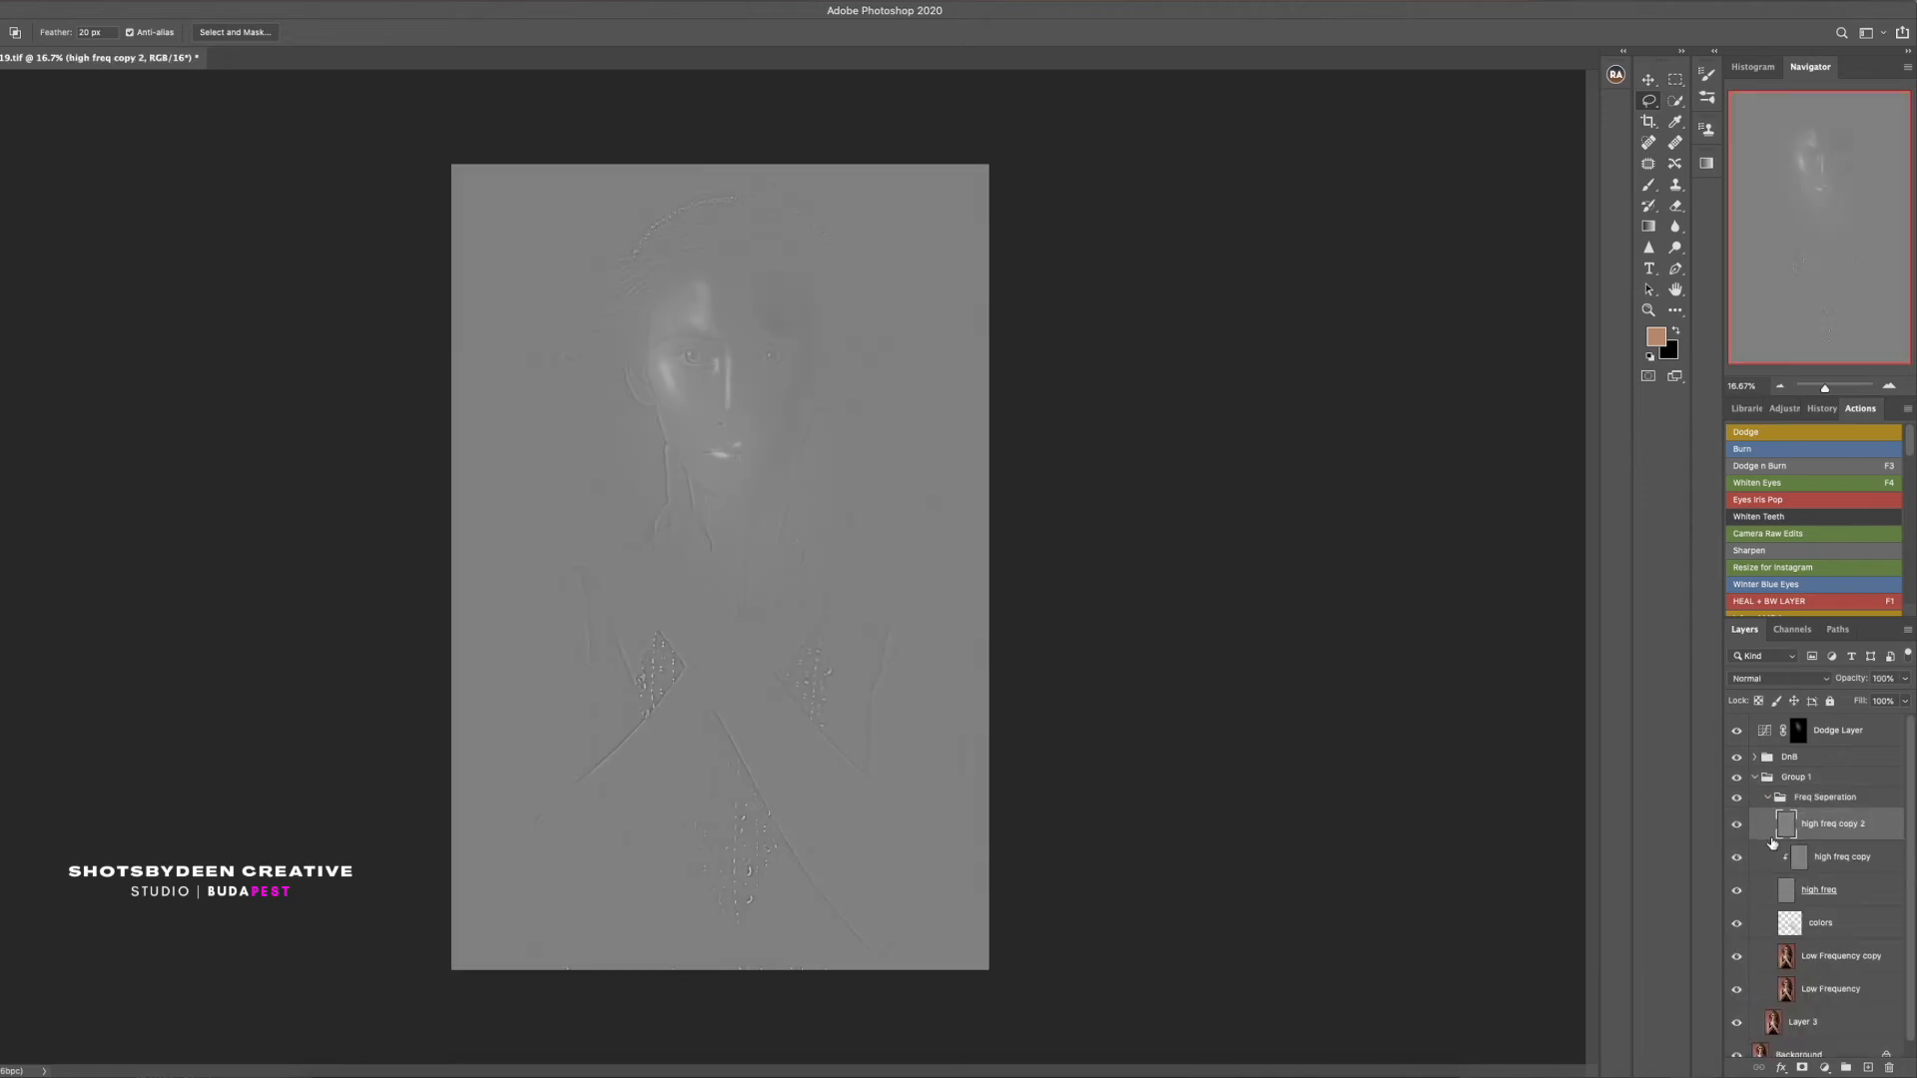
click(1780, 678)
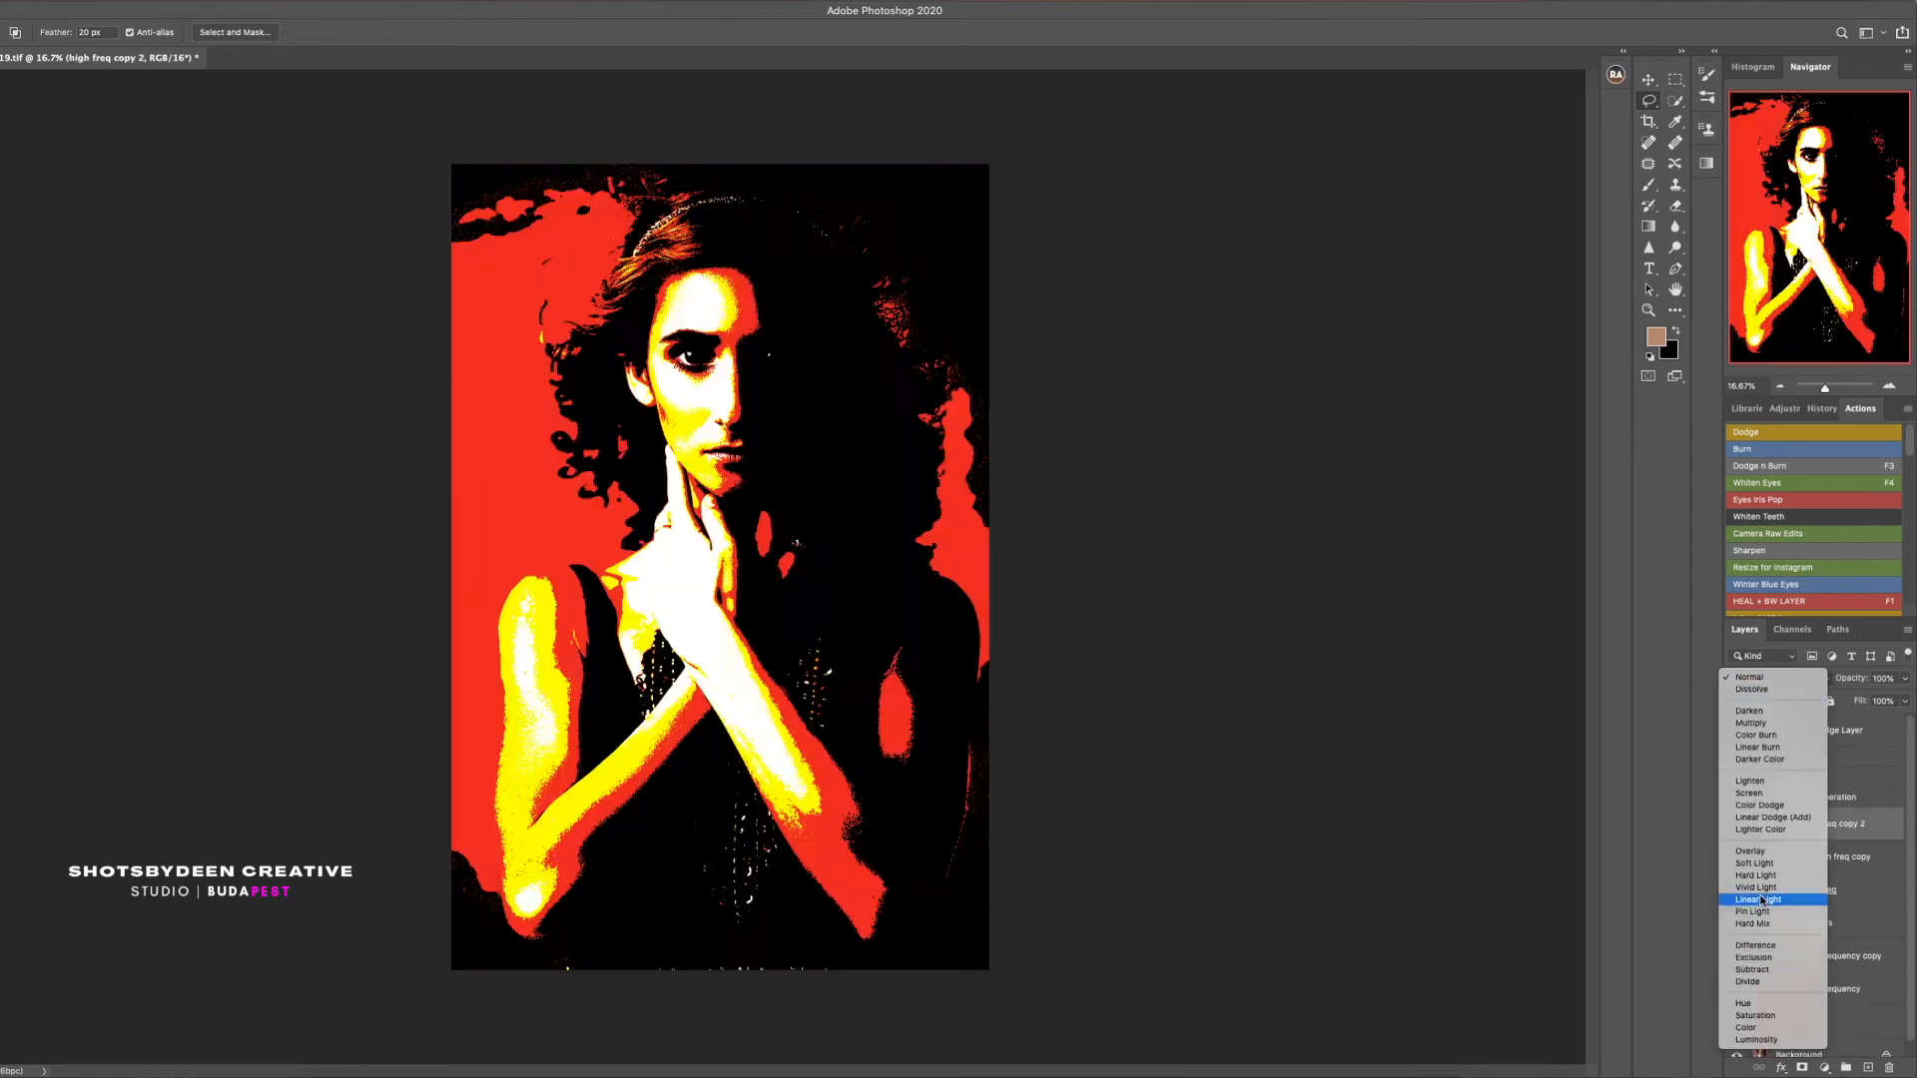
click(1773, 902)
Lower the opacity of high freq copy 2 to 35% while comparing the skin texture
scroll(729, 386, up, 5)
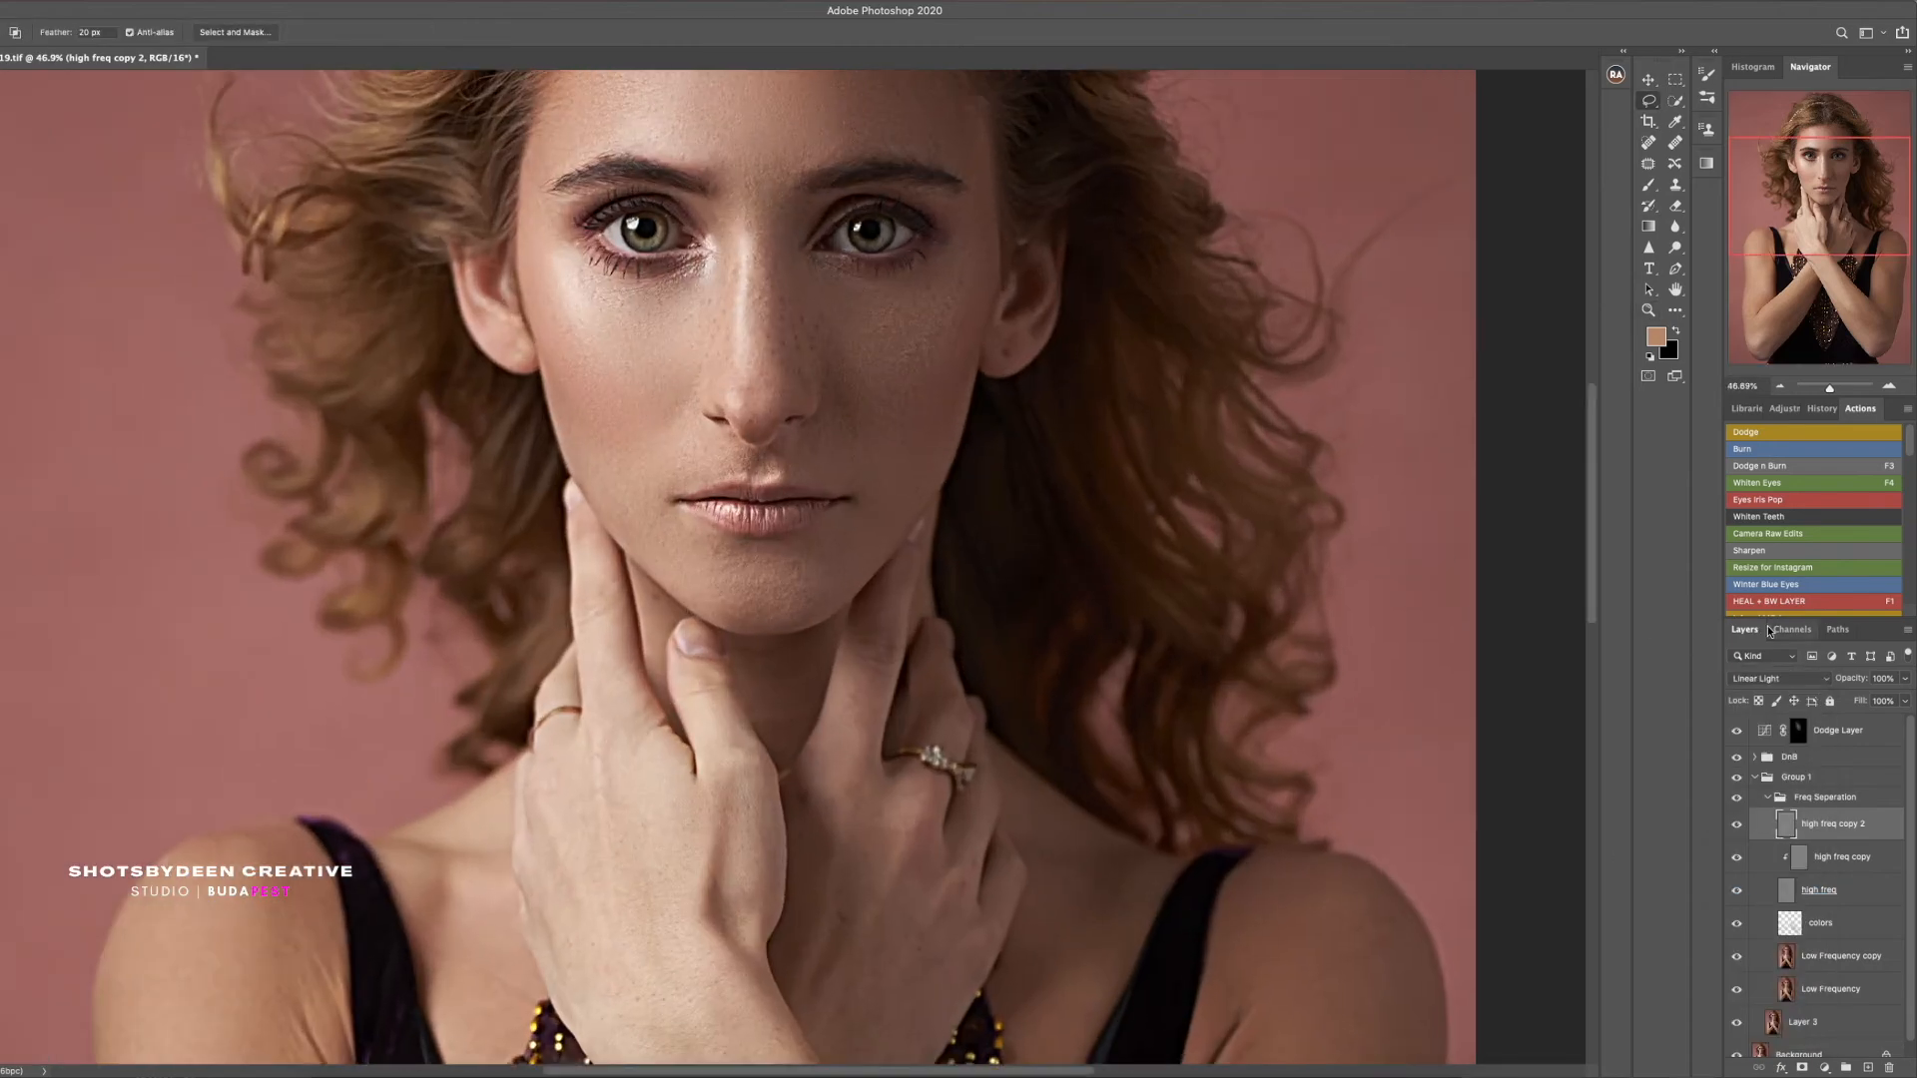
click(1904, 678)
drag(1871, 703, 1861, 703)
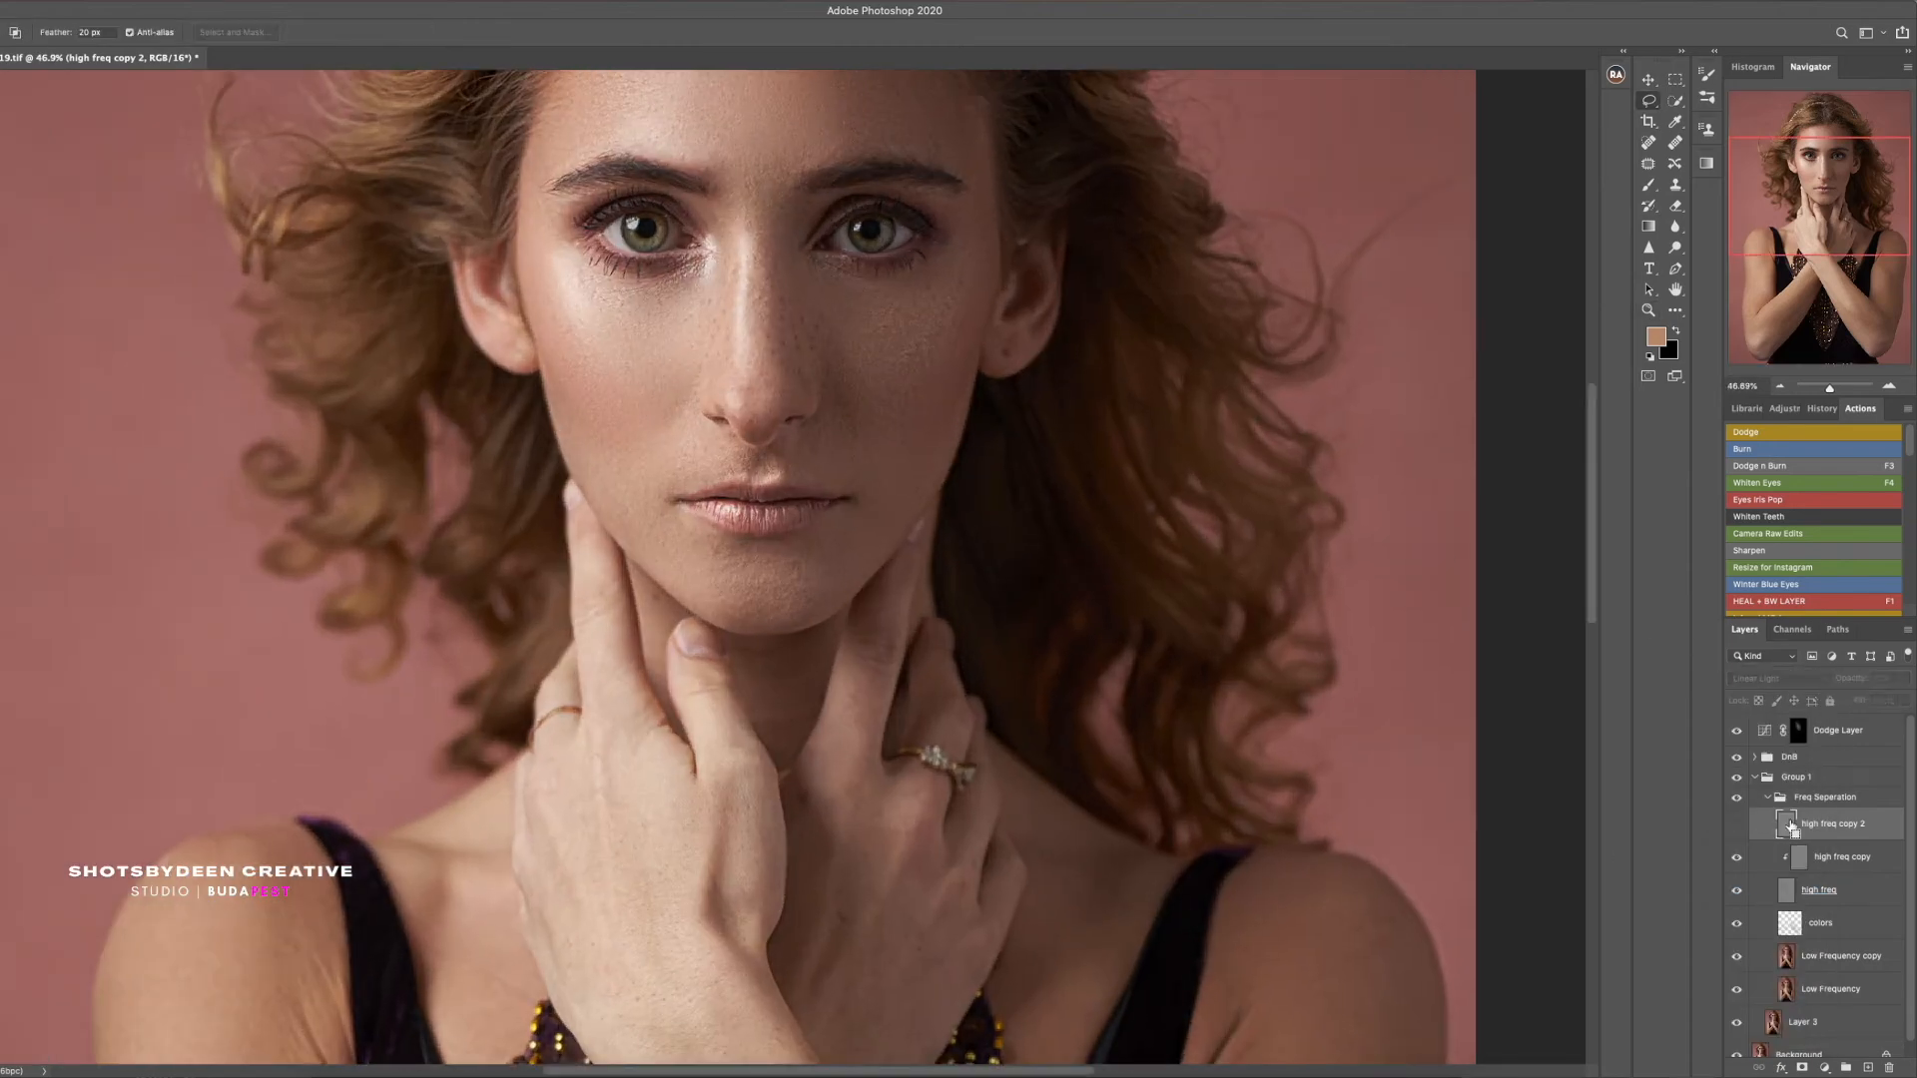
key(super+0)
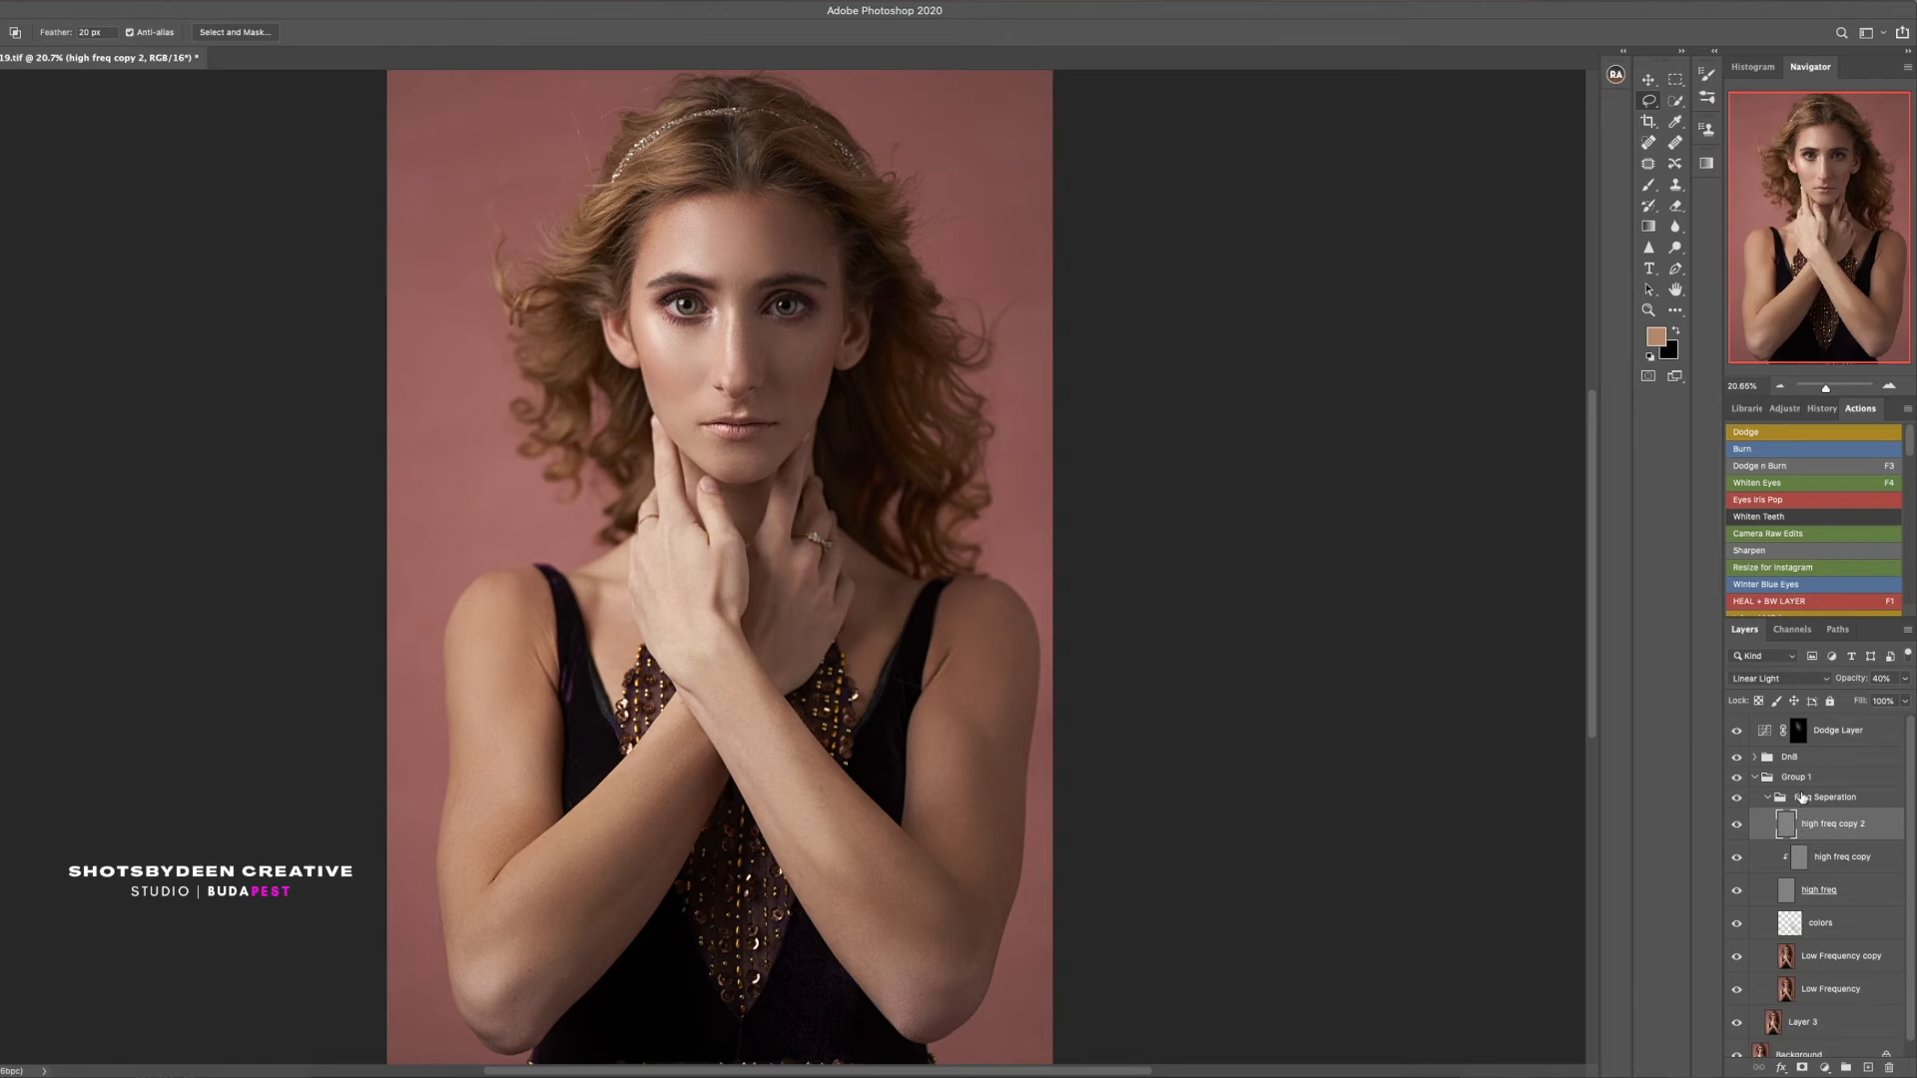
key(3)
key(5)
Group all the retouching layers above Background and toggle the new group to compare with the original
click(1768, 797)
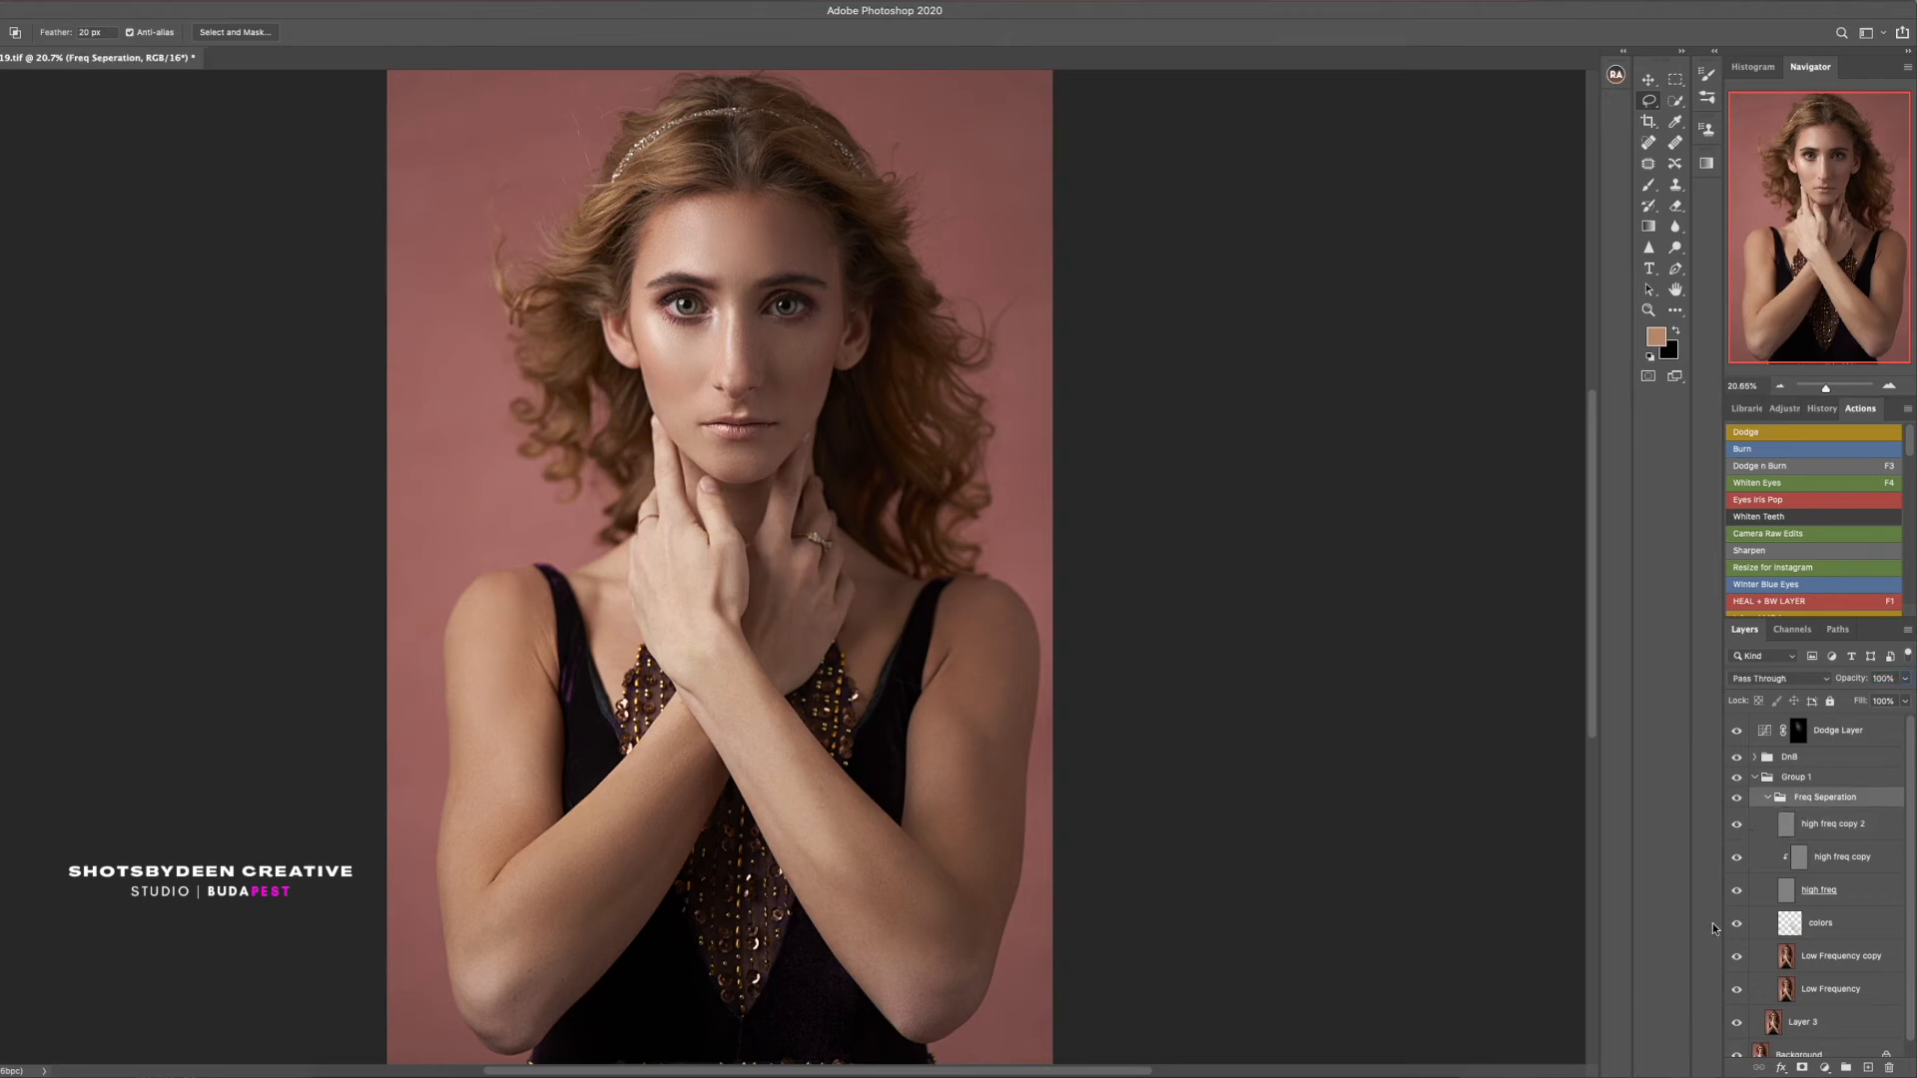
click(1842, 734)
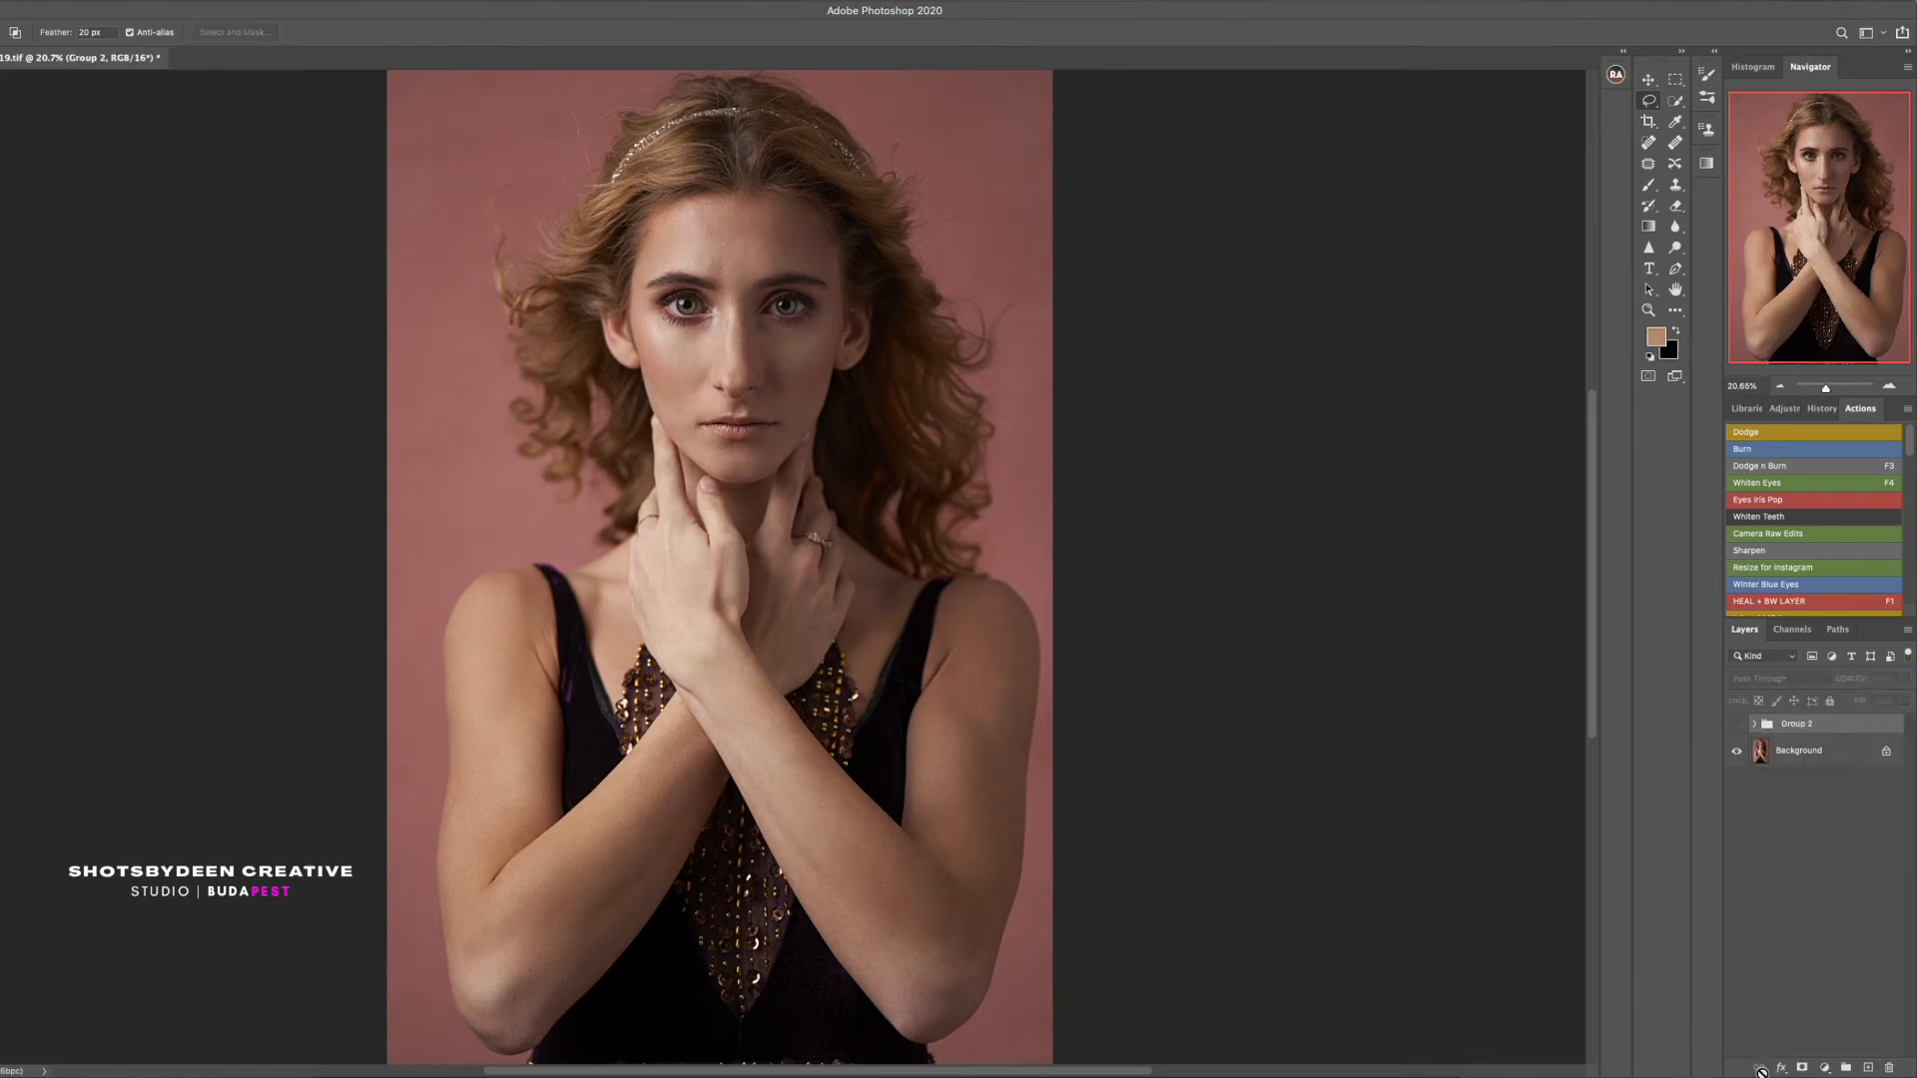
key(z)
scroll(798, 432, up, 3)
scroll(799, 431, down, 3)
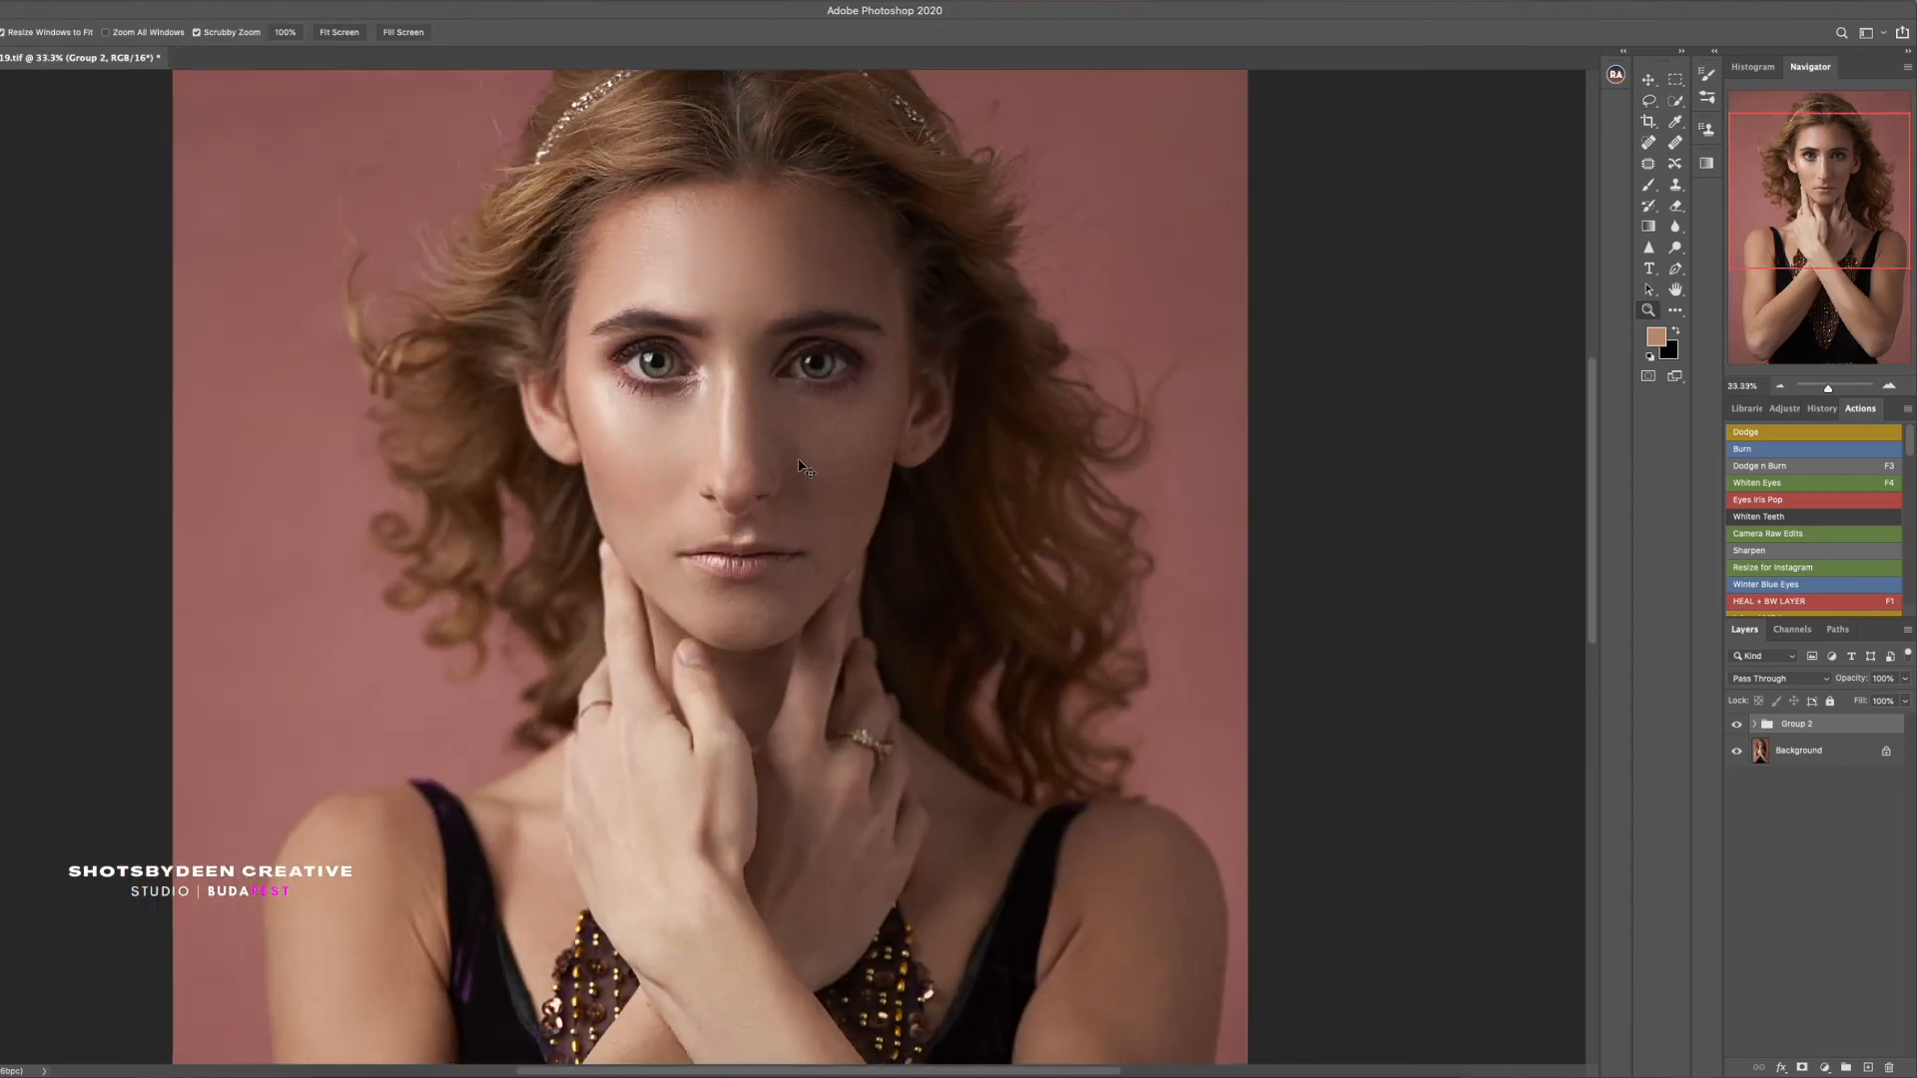
Open Group 2, select the dodge layer's mask with a white brush, and show the B&W helper layer
click(1754, 727)
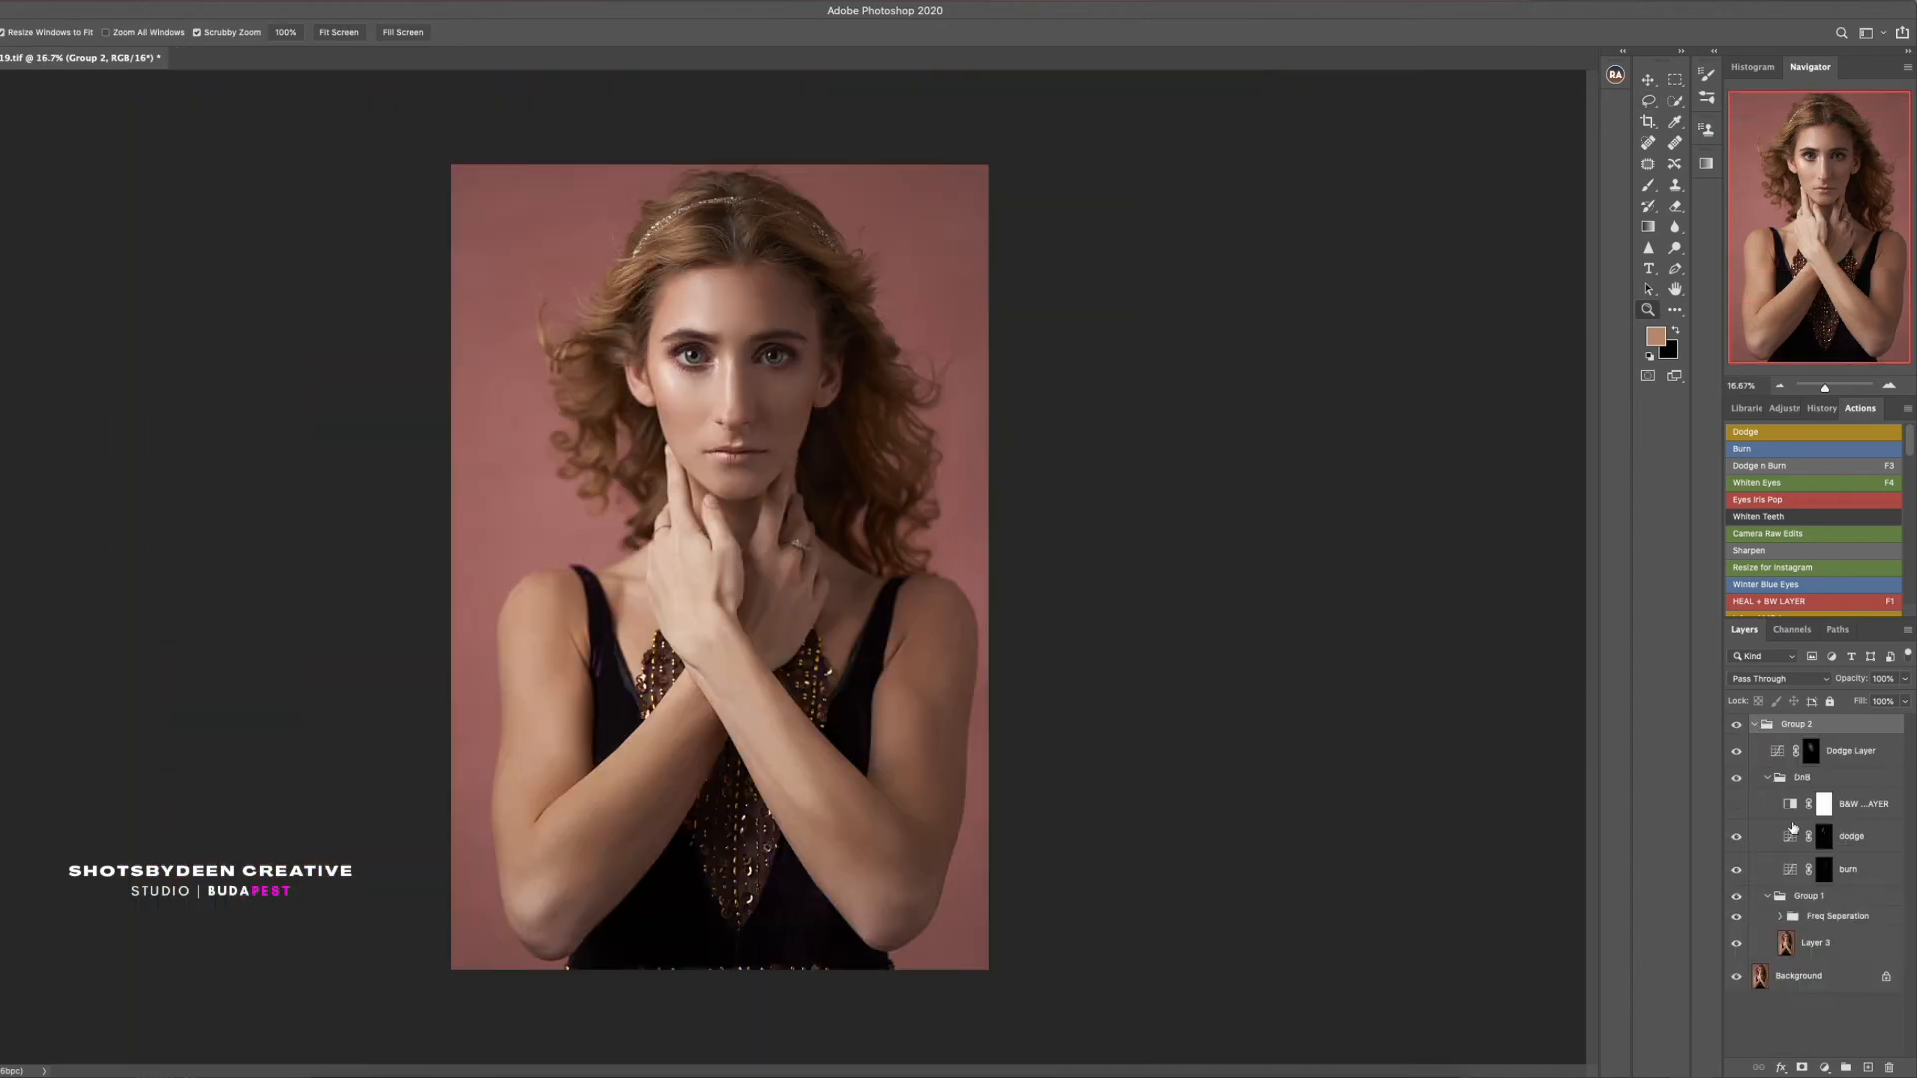
click(1759, 836)
key(b)
key(x)
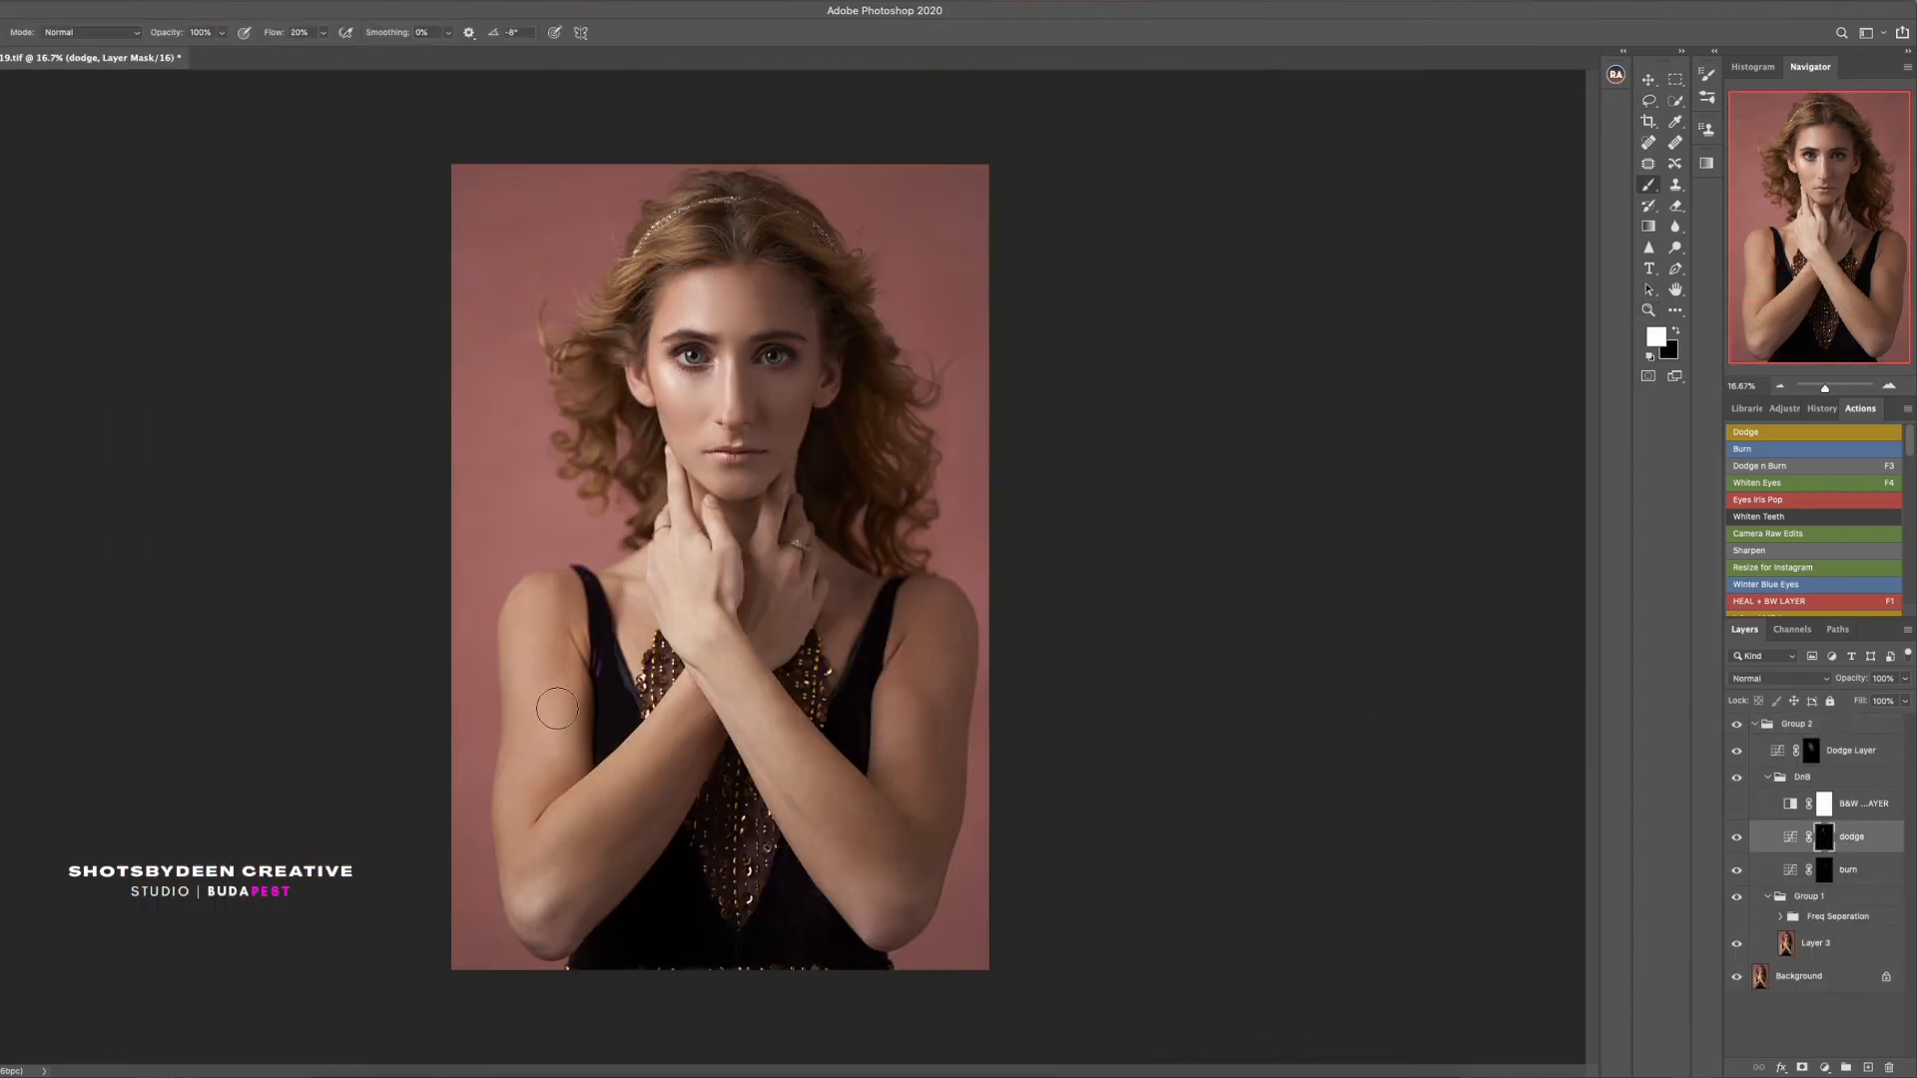
click(1737, 804)
Dodge uneven dark patches on the arms on the dodge mask, lowering the brush flow to 3% and shrinking the brush
drag(537, 895, 516, 897)
key(shift+0)
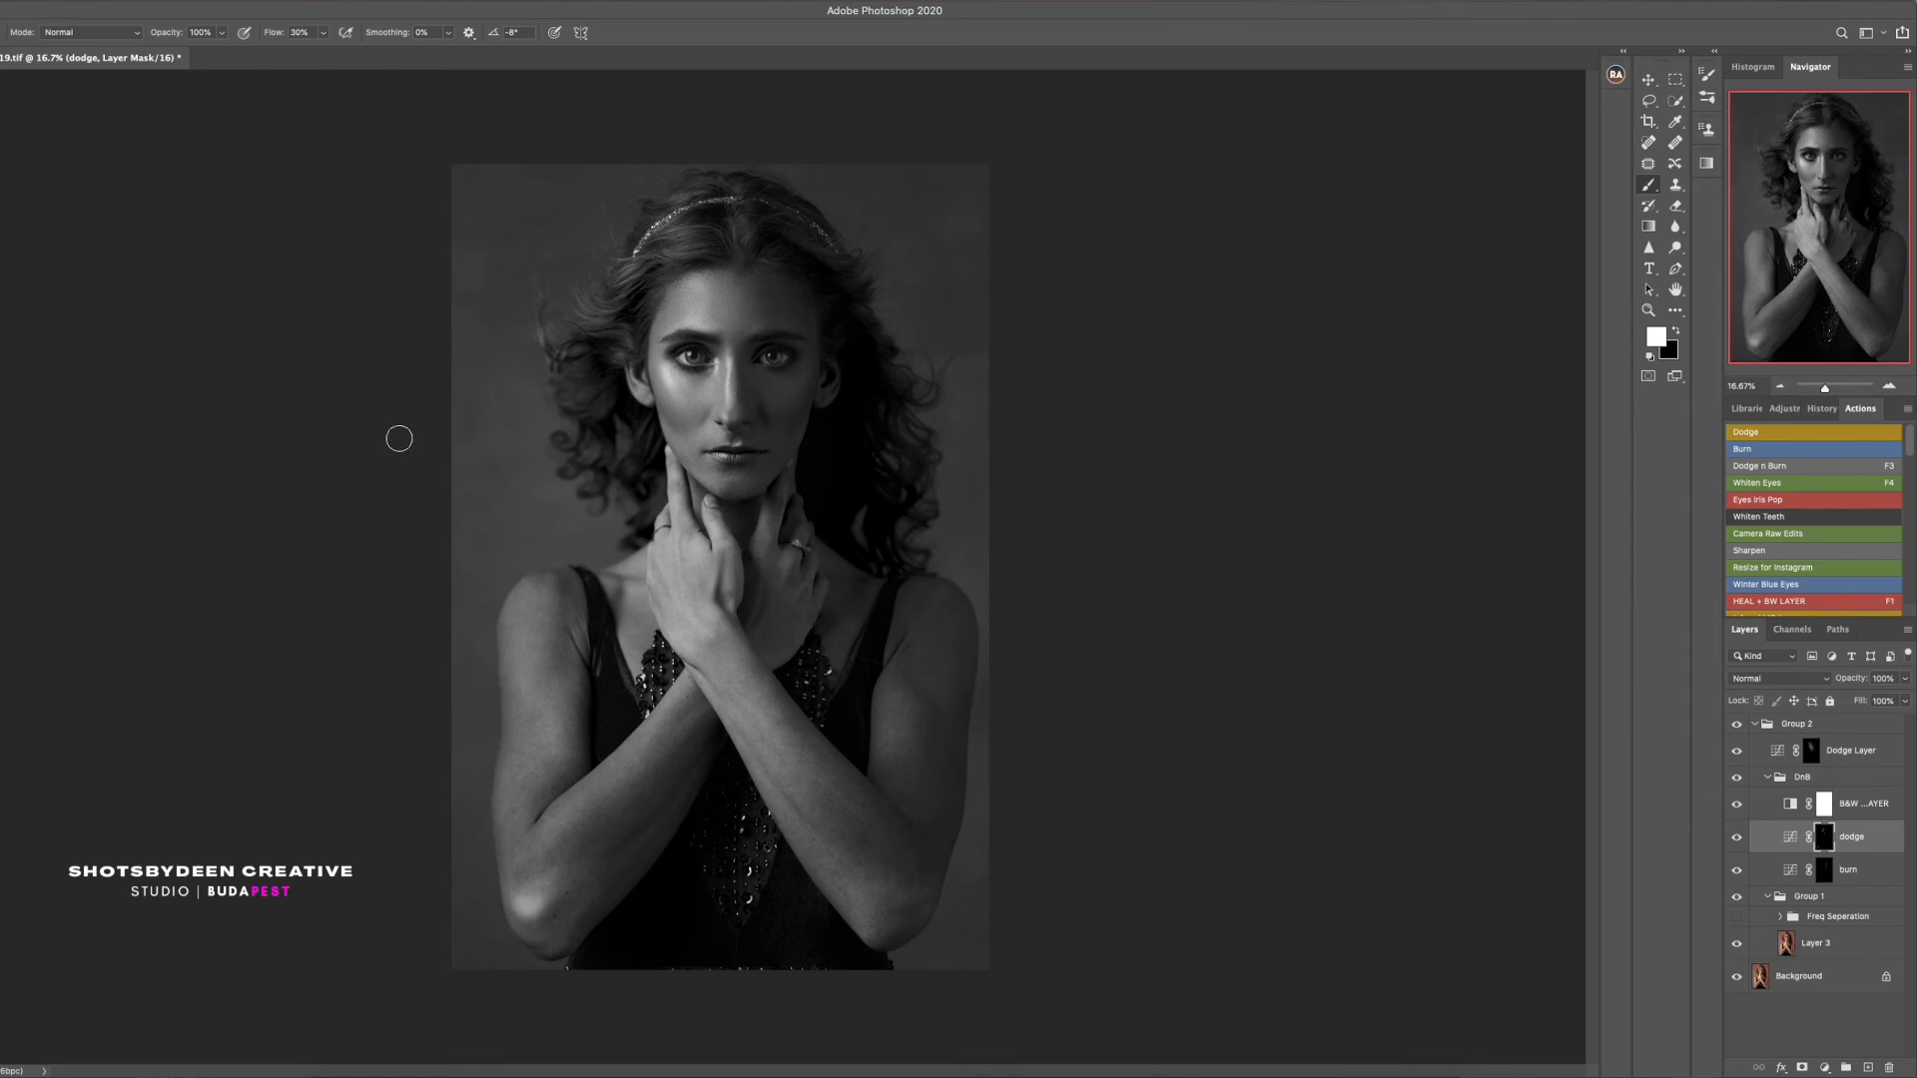
mouse_move(542, 699)
mouse_down()
mouse_move(552, 750)
mouse_move(538, 629)
mouse_up()
mouse_move(754, 744)
mouse_down()
mouse_move(899, 698)
mouse_move(755, 690)
mouse_move(721, 659)
mouse_move(763, 730)
mouse_move(689, 692)
mouse_move(549, 824)
mouse_move(543, 584)
mouse_up()
key(bracketleft)
key(bracketleft)
key(bracketleft)
key(bracketleft)
key(bracketleft)
key(bracketleft)
key(bracketleft)
key(bracketleft)
key(bracketleft)
key(bracketleft)
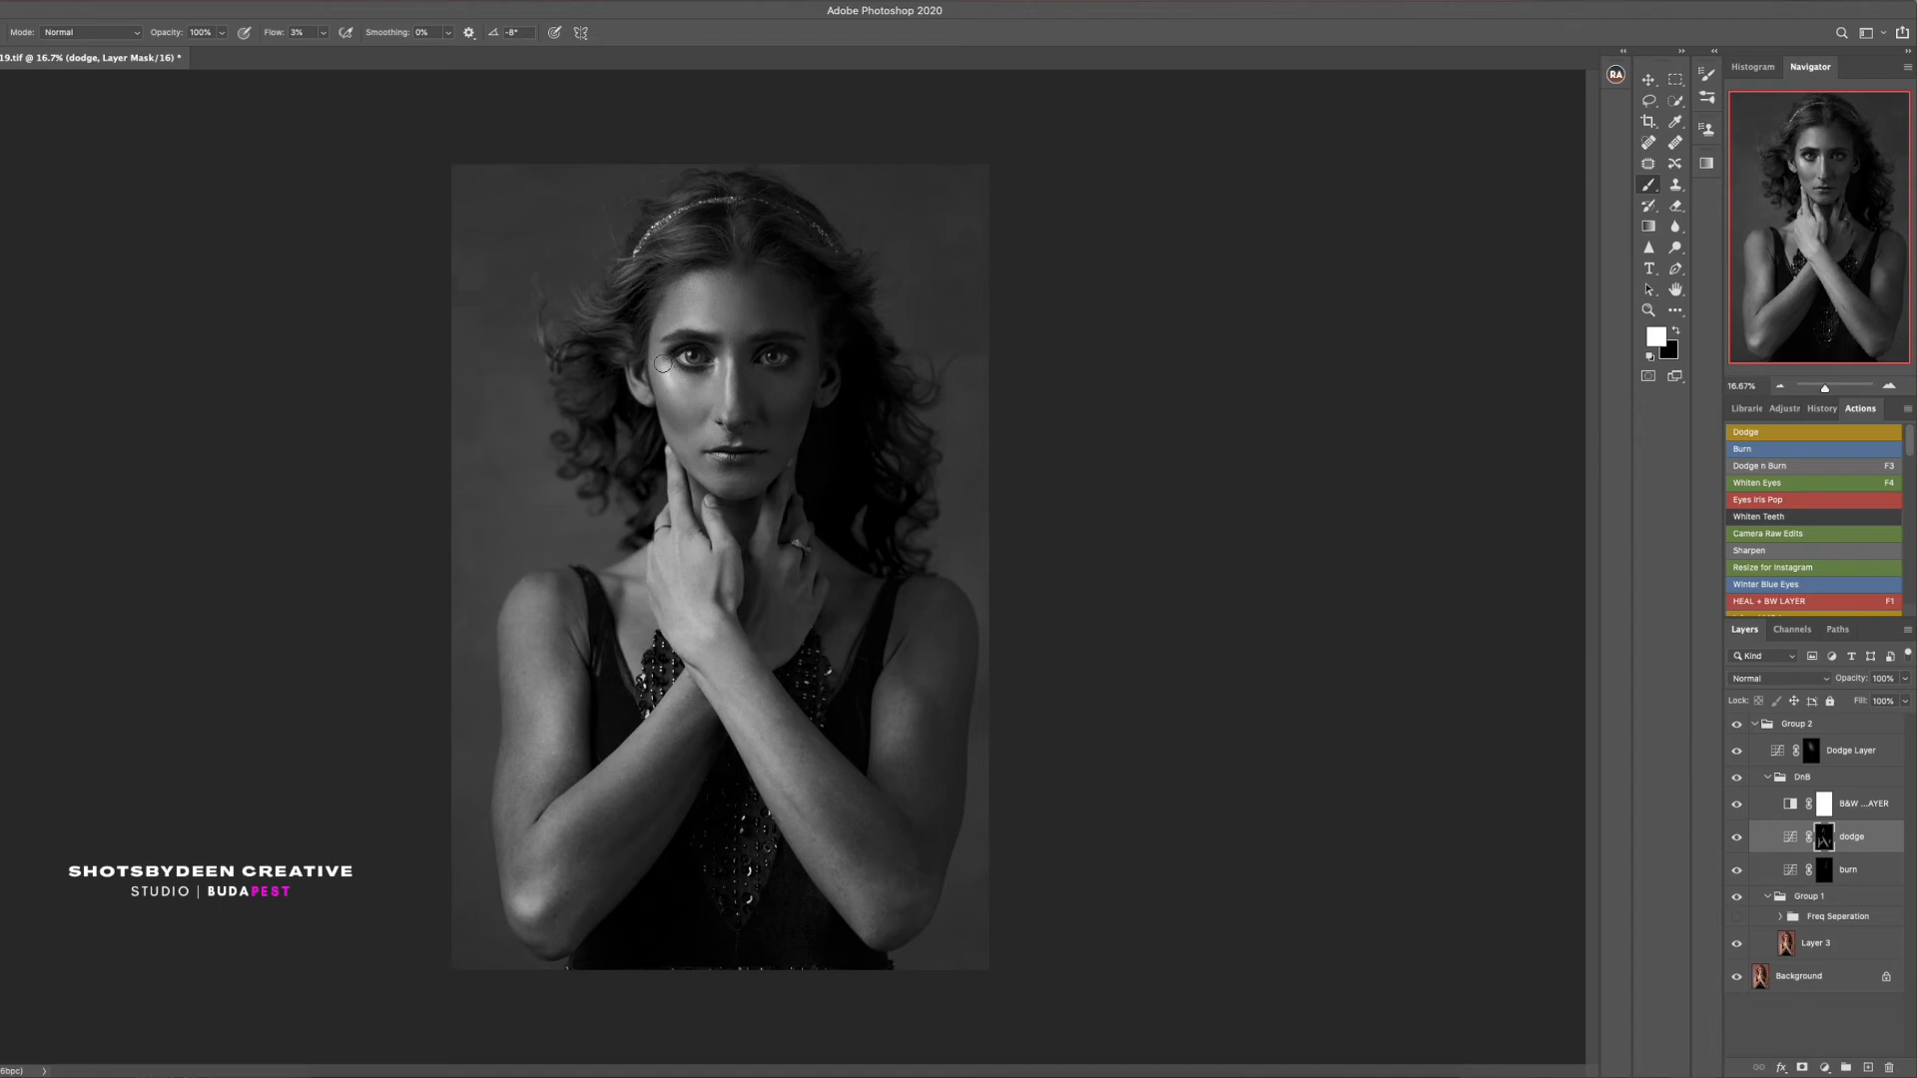
key(alt+bracketleft)
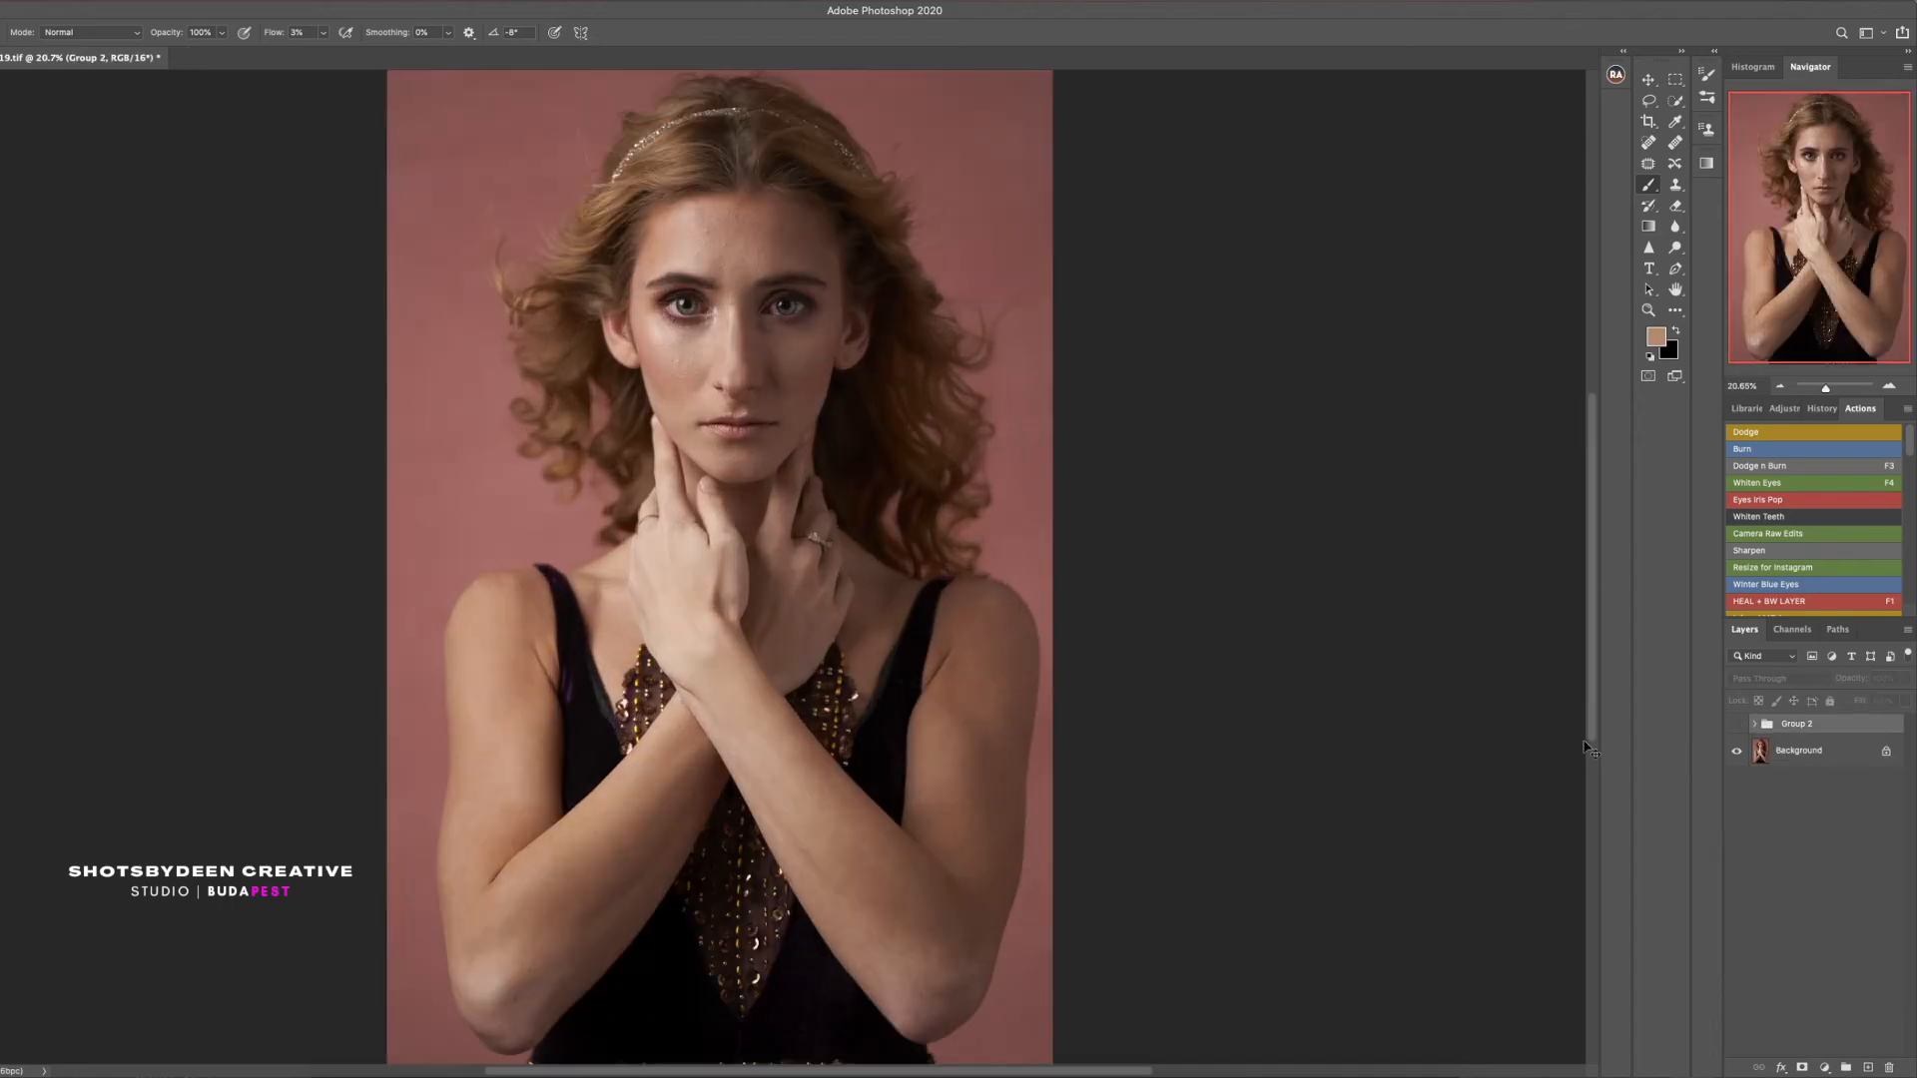
Show Group 2 again and run the EYES POP action, accepting its Black & White Contrast layer and other defaults
click(1736, 724)
drag(1909, 442, 1909, 488)
click(1847, 472)
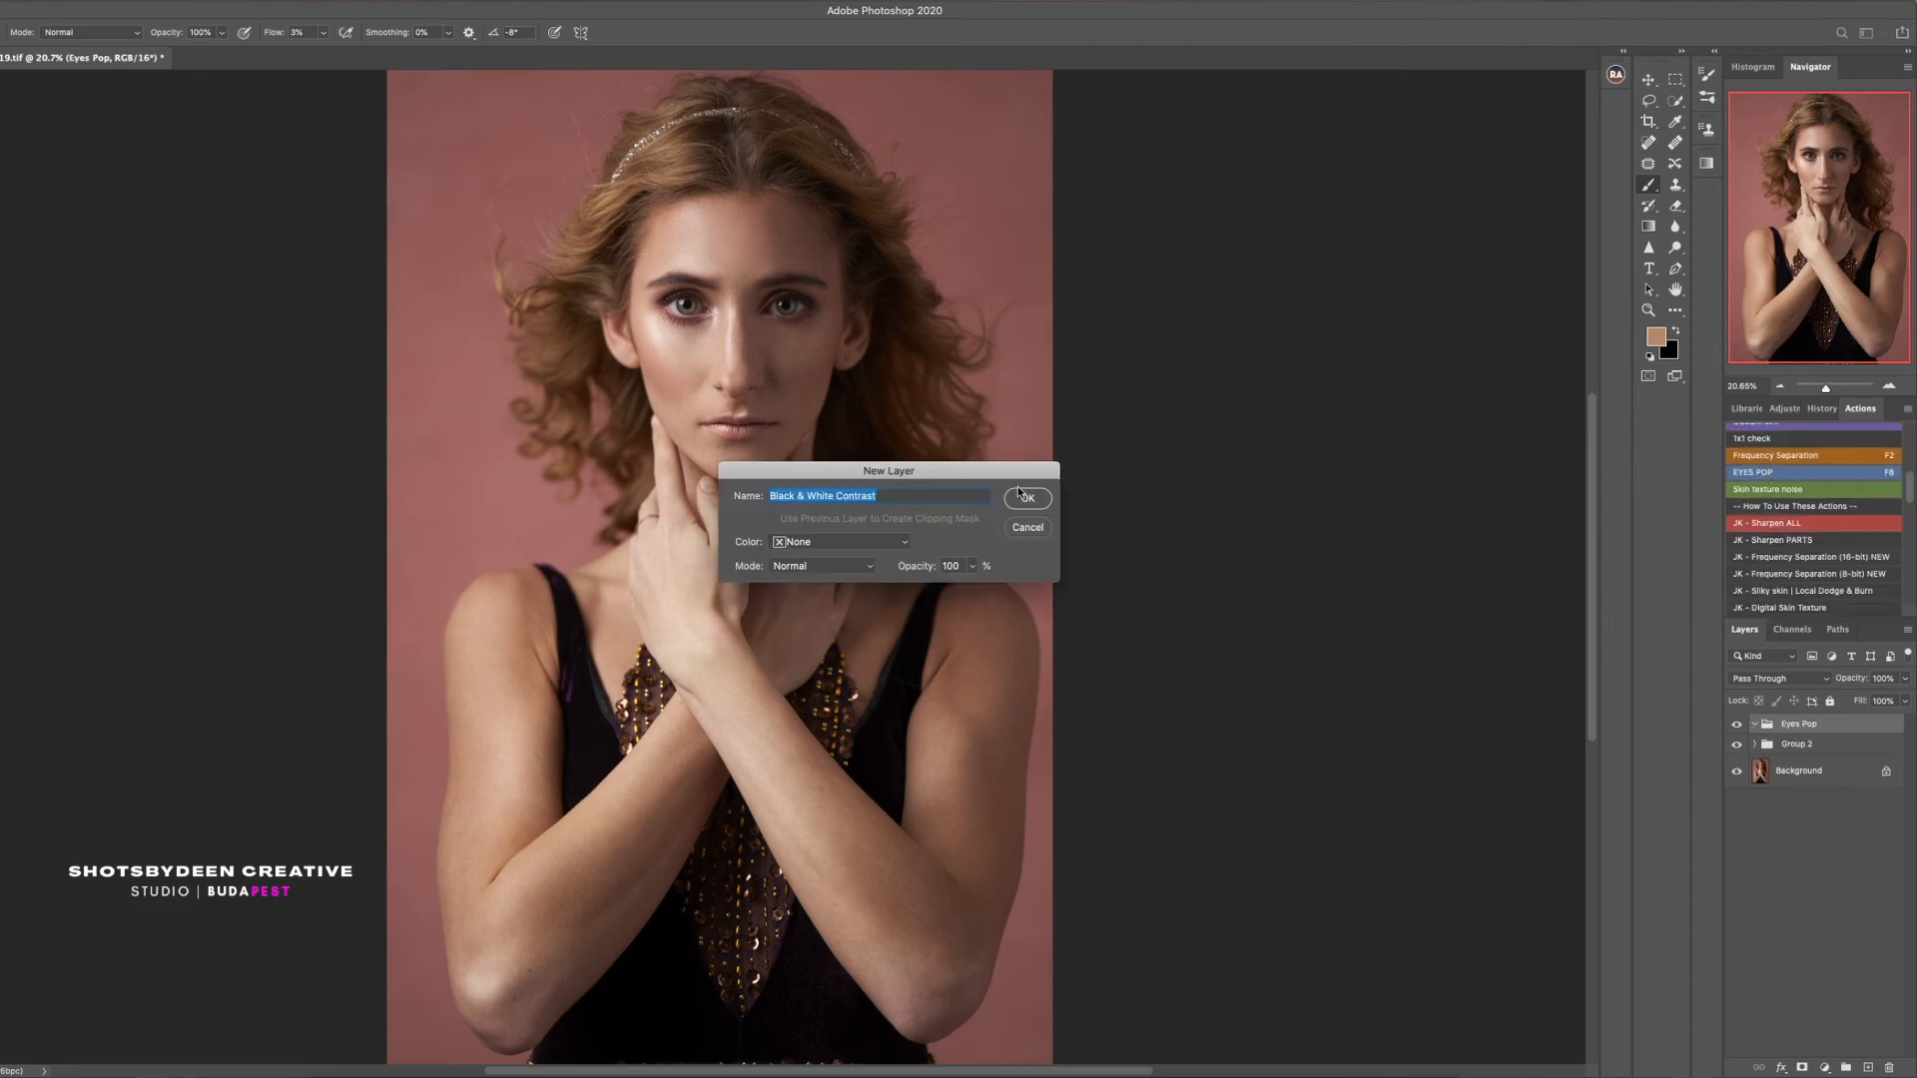
click(1026, 493)
click(1608, 322)
click(974, 297)
Brighten both irises by painting white on Layer 4's mask in the Eyes Pop group with the brush at 58% flow
drag(702, 278, 849, 283)
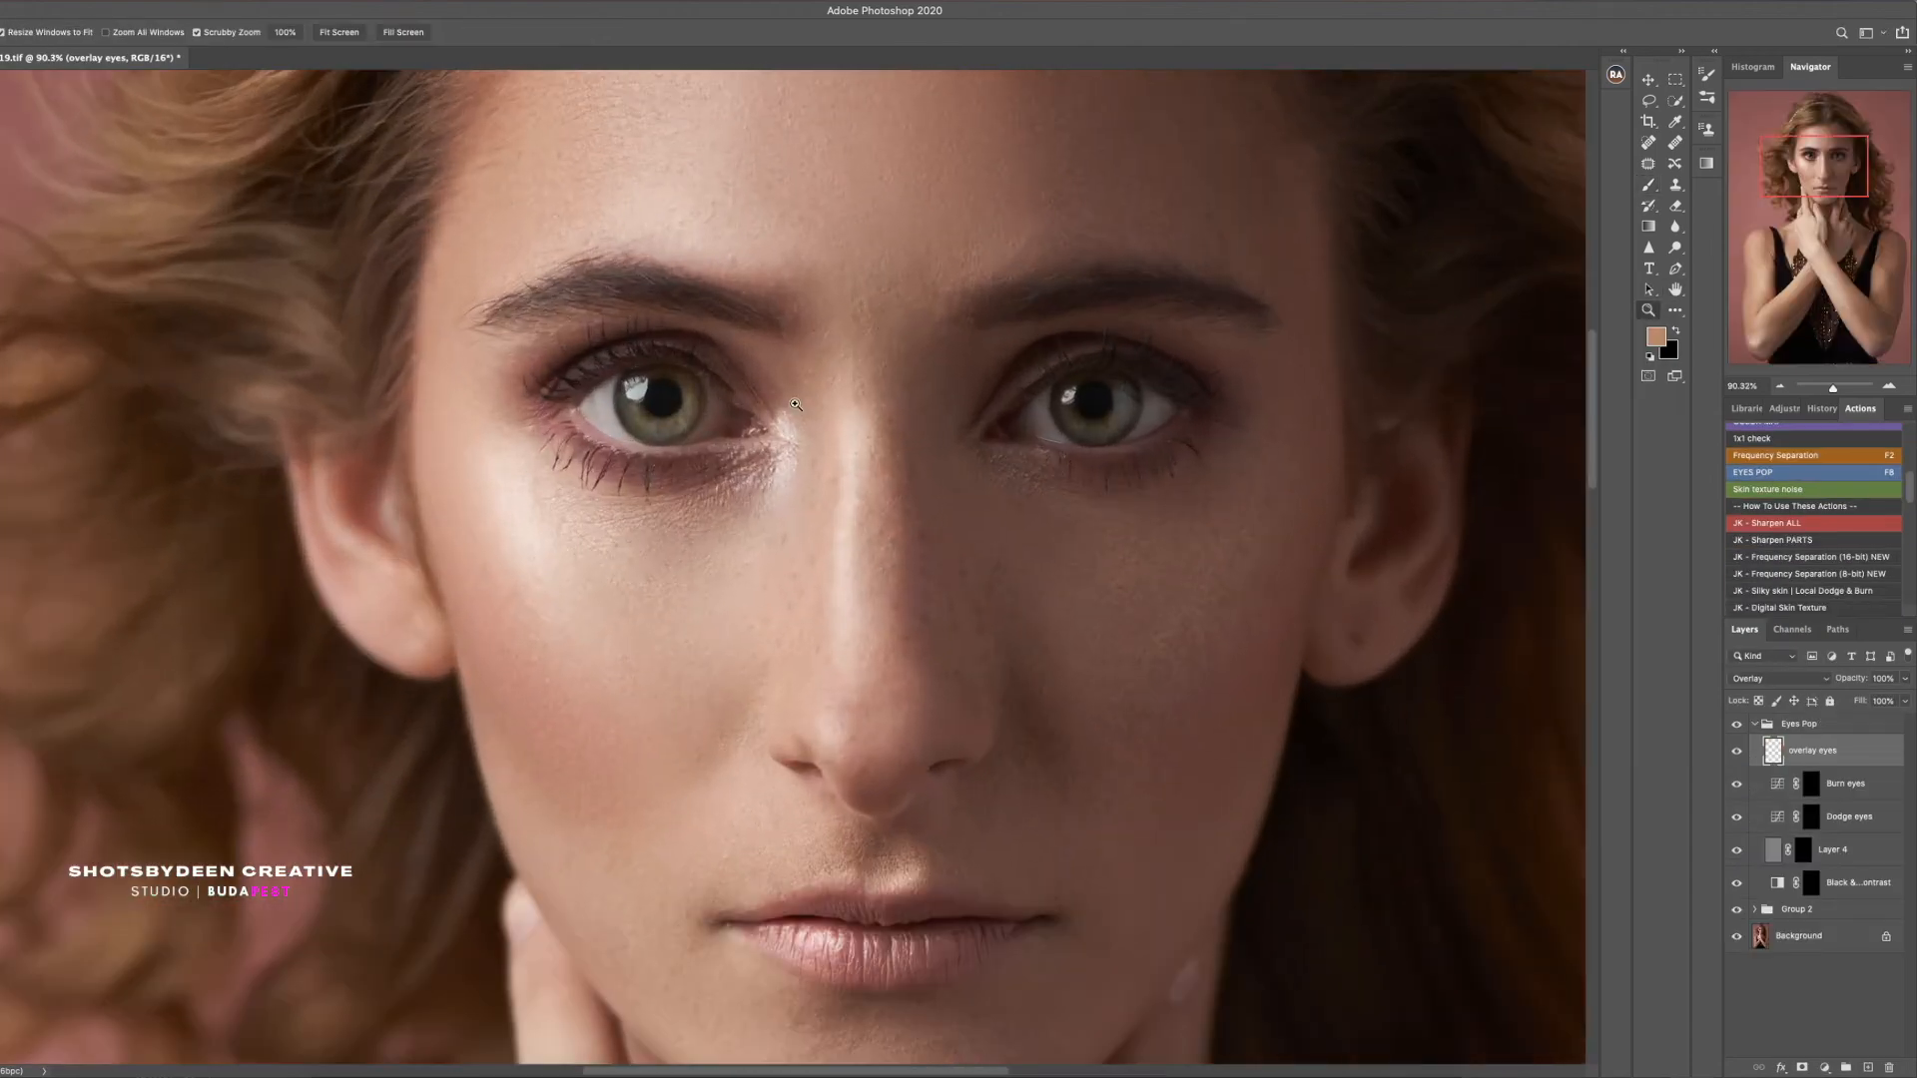
key(b)
click(323, 33)
click(363, 56)
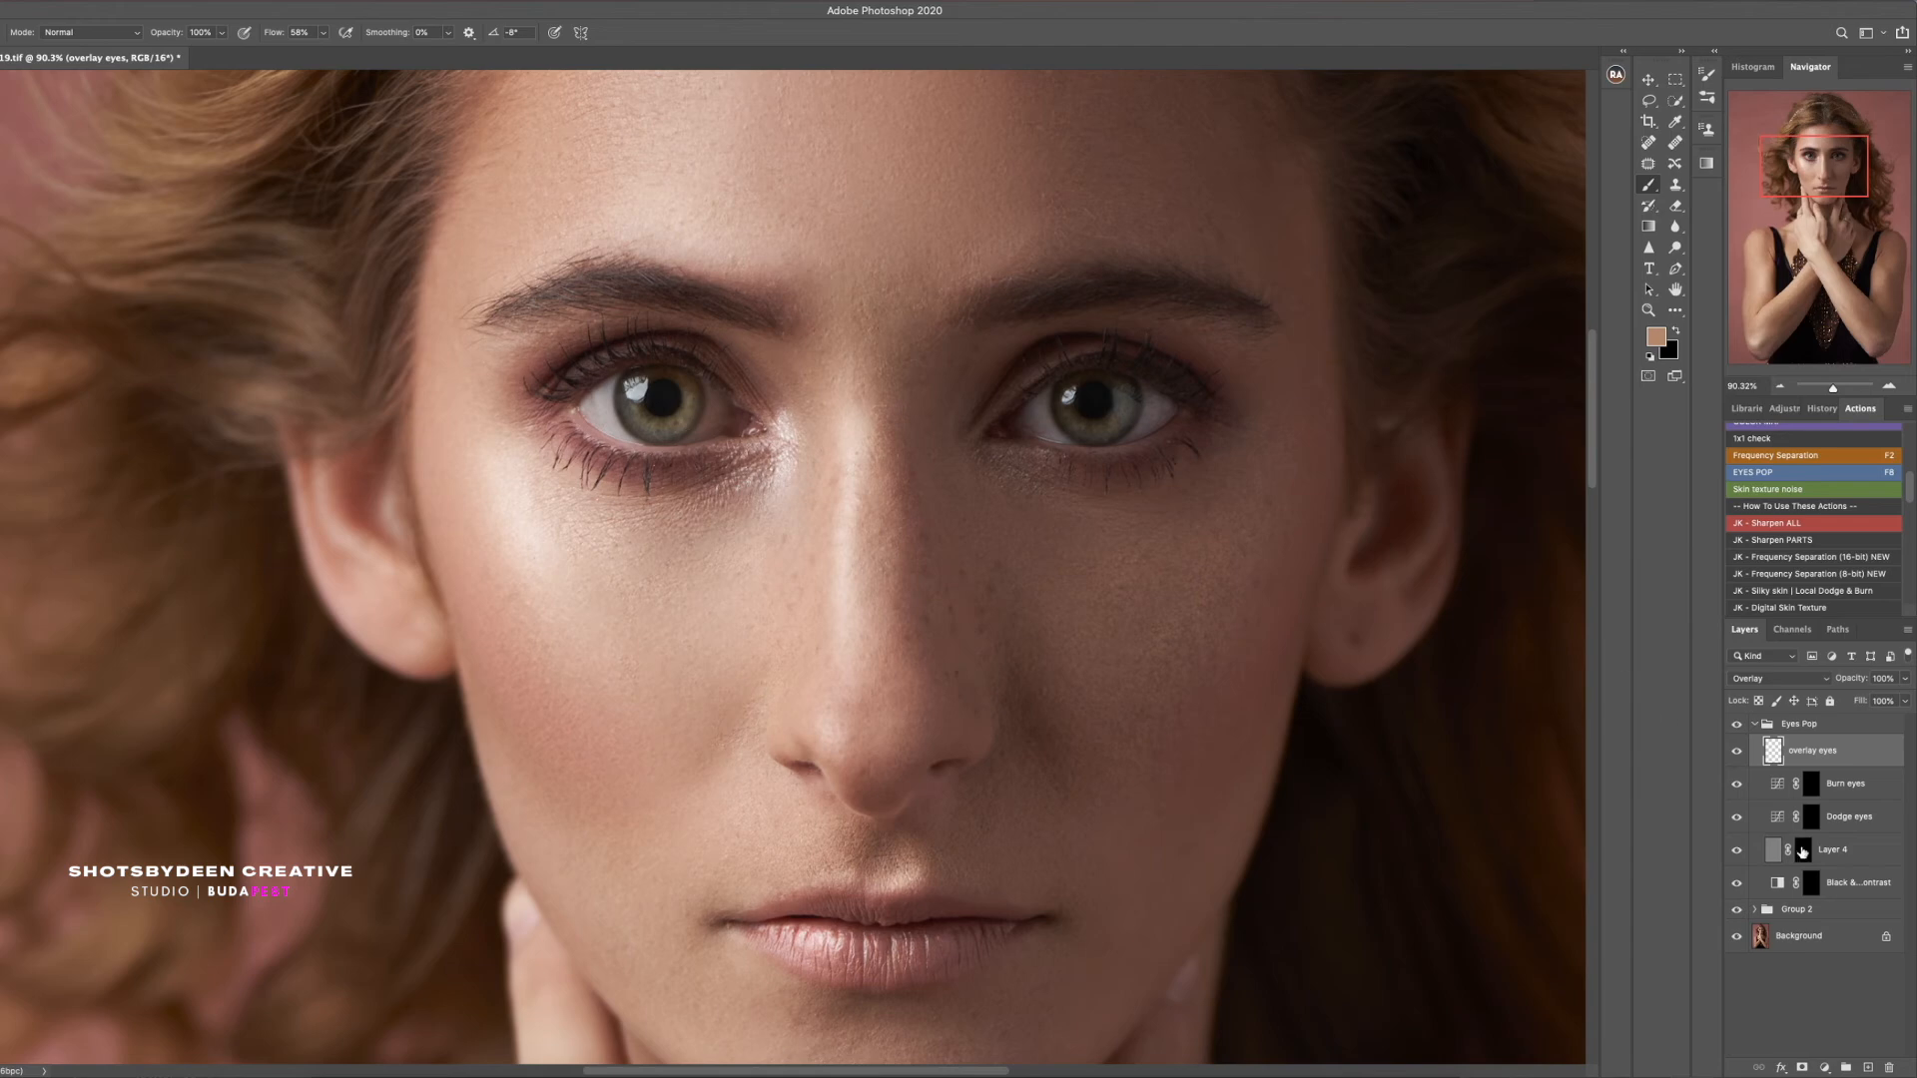
click(1802, 849)
drag(688, 406, 677, 432)
drag(1113, 407, 1109, 425)
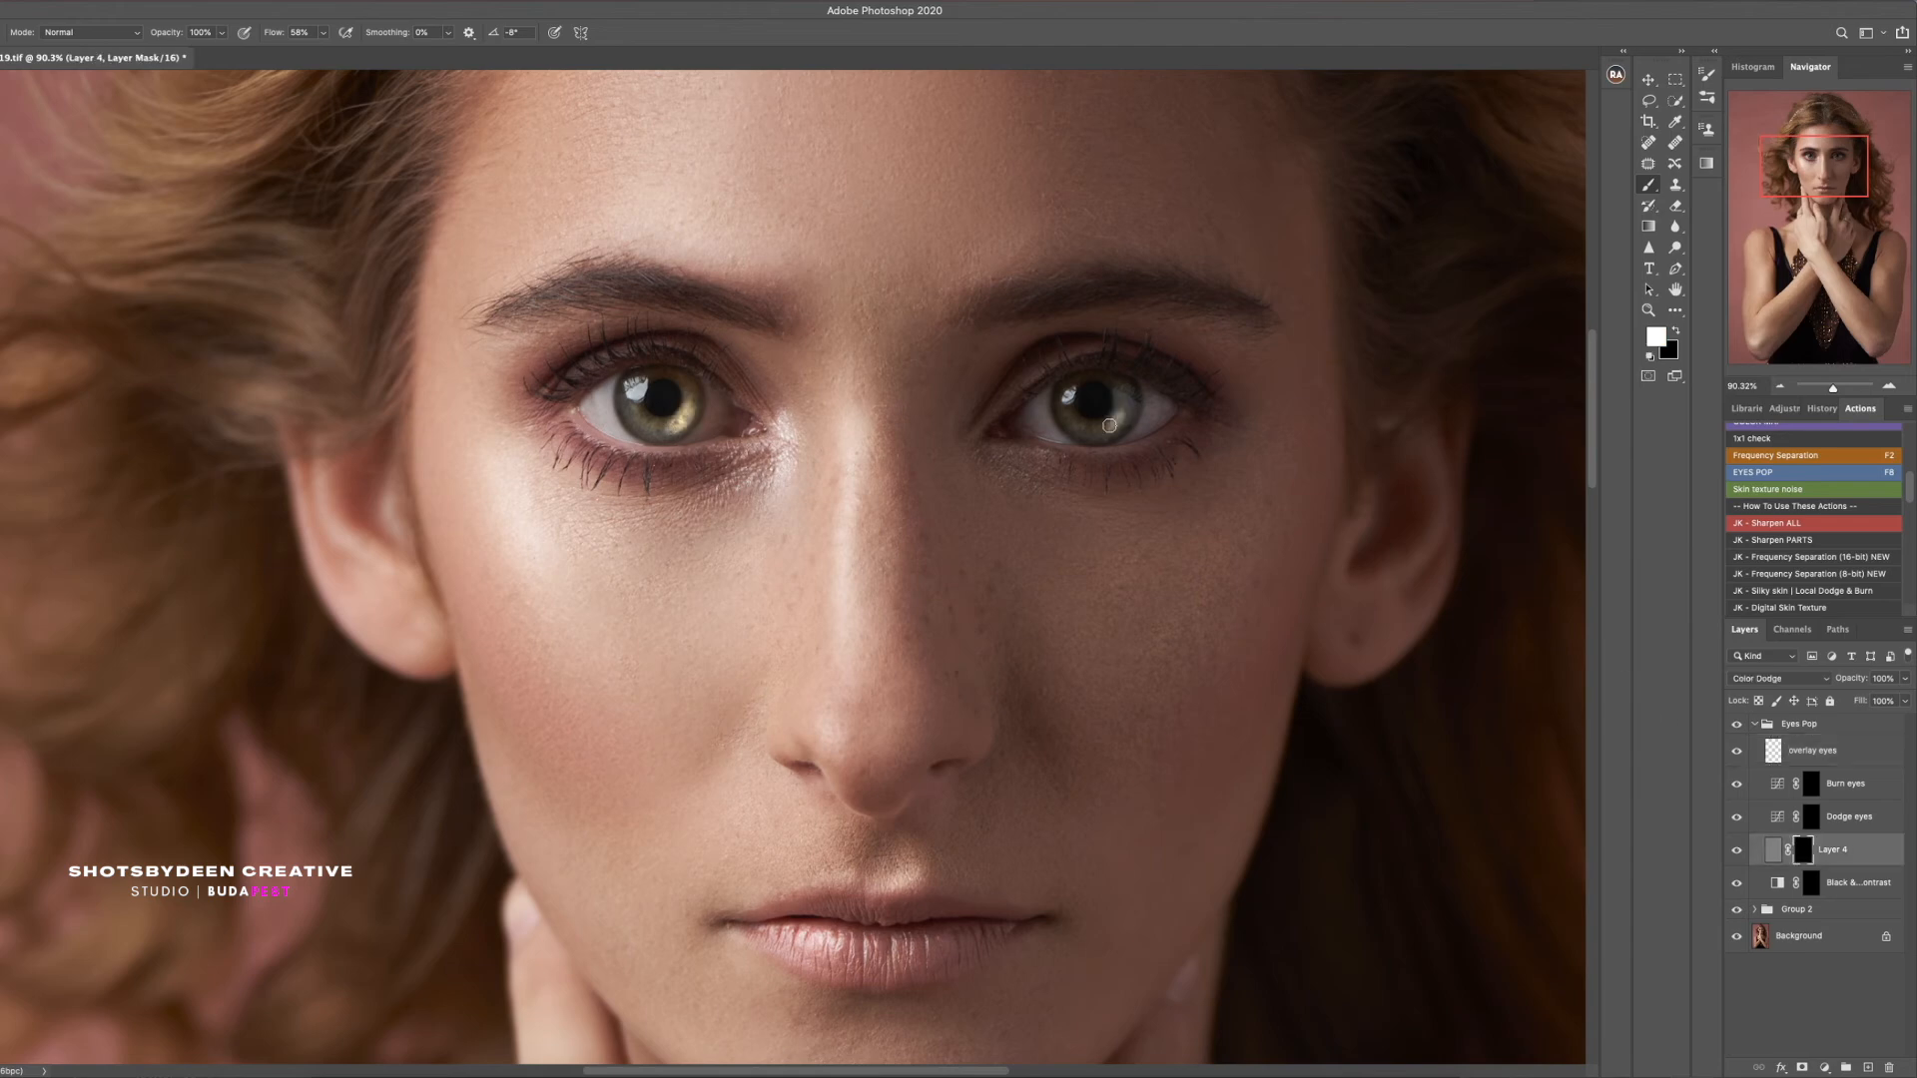
Finish brightening both irises on Layer 4's mask and lower that layer's opacity to 43%
drag(630, 411, 674, 430)
mouse_move(1069, 417)
mouse_down()
mouse_move(1104, 427)
mouse_move(1122, 400)
mouse_up()
key(super+0)
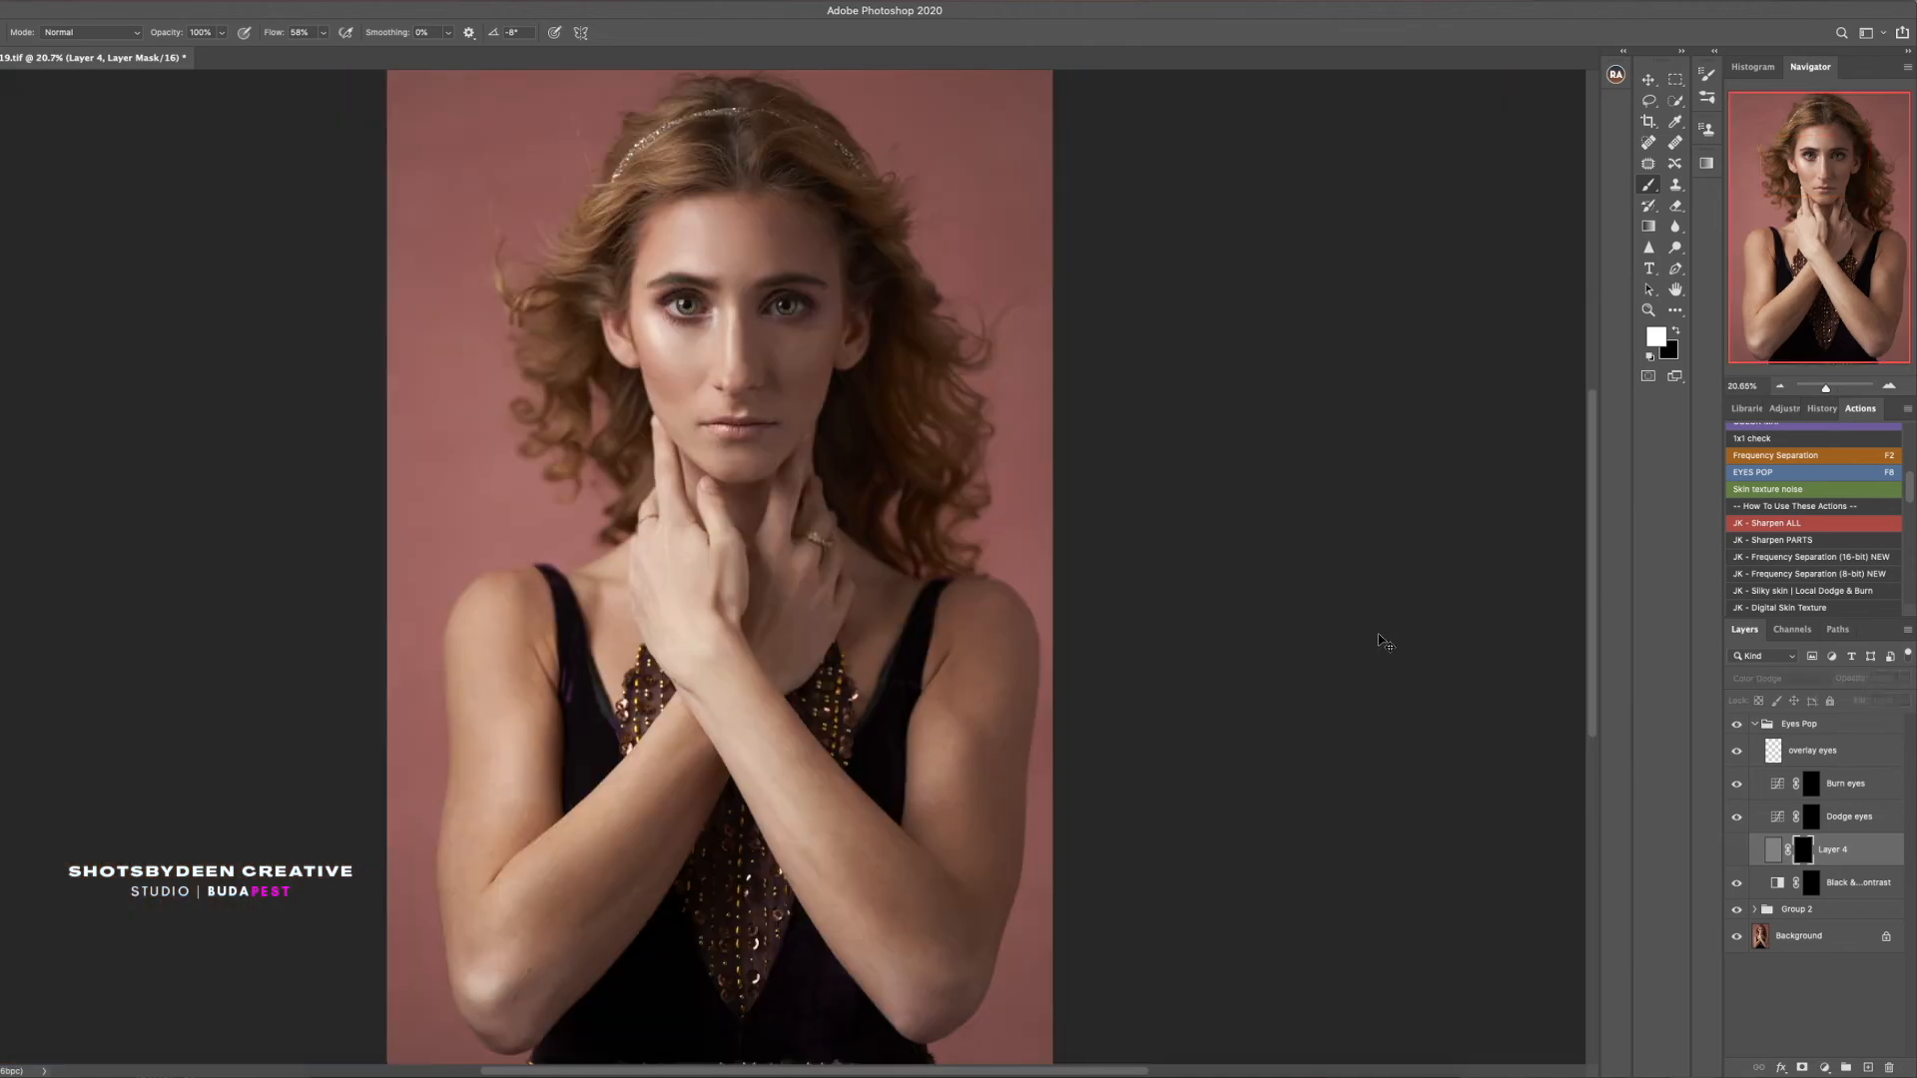
drag(1904, 678, 1858, 716)
Soften Layer 4's mask with a Gaussian Blur of 2.8 pixels radius
click(225, 2)
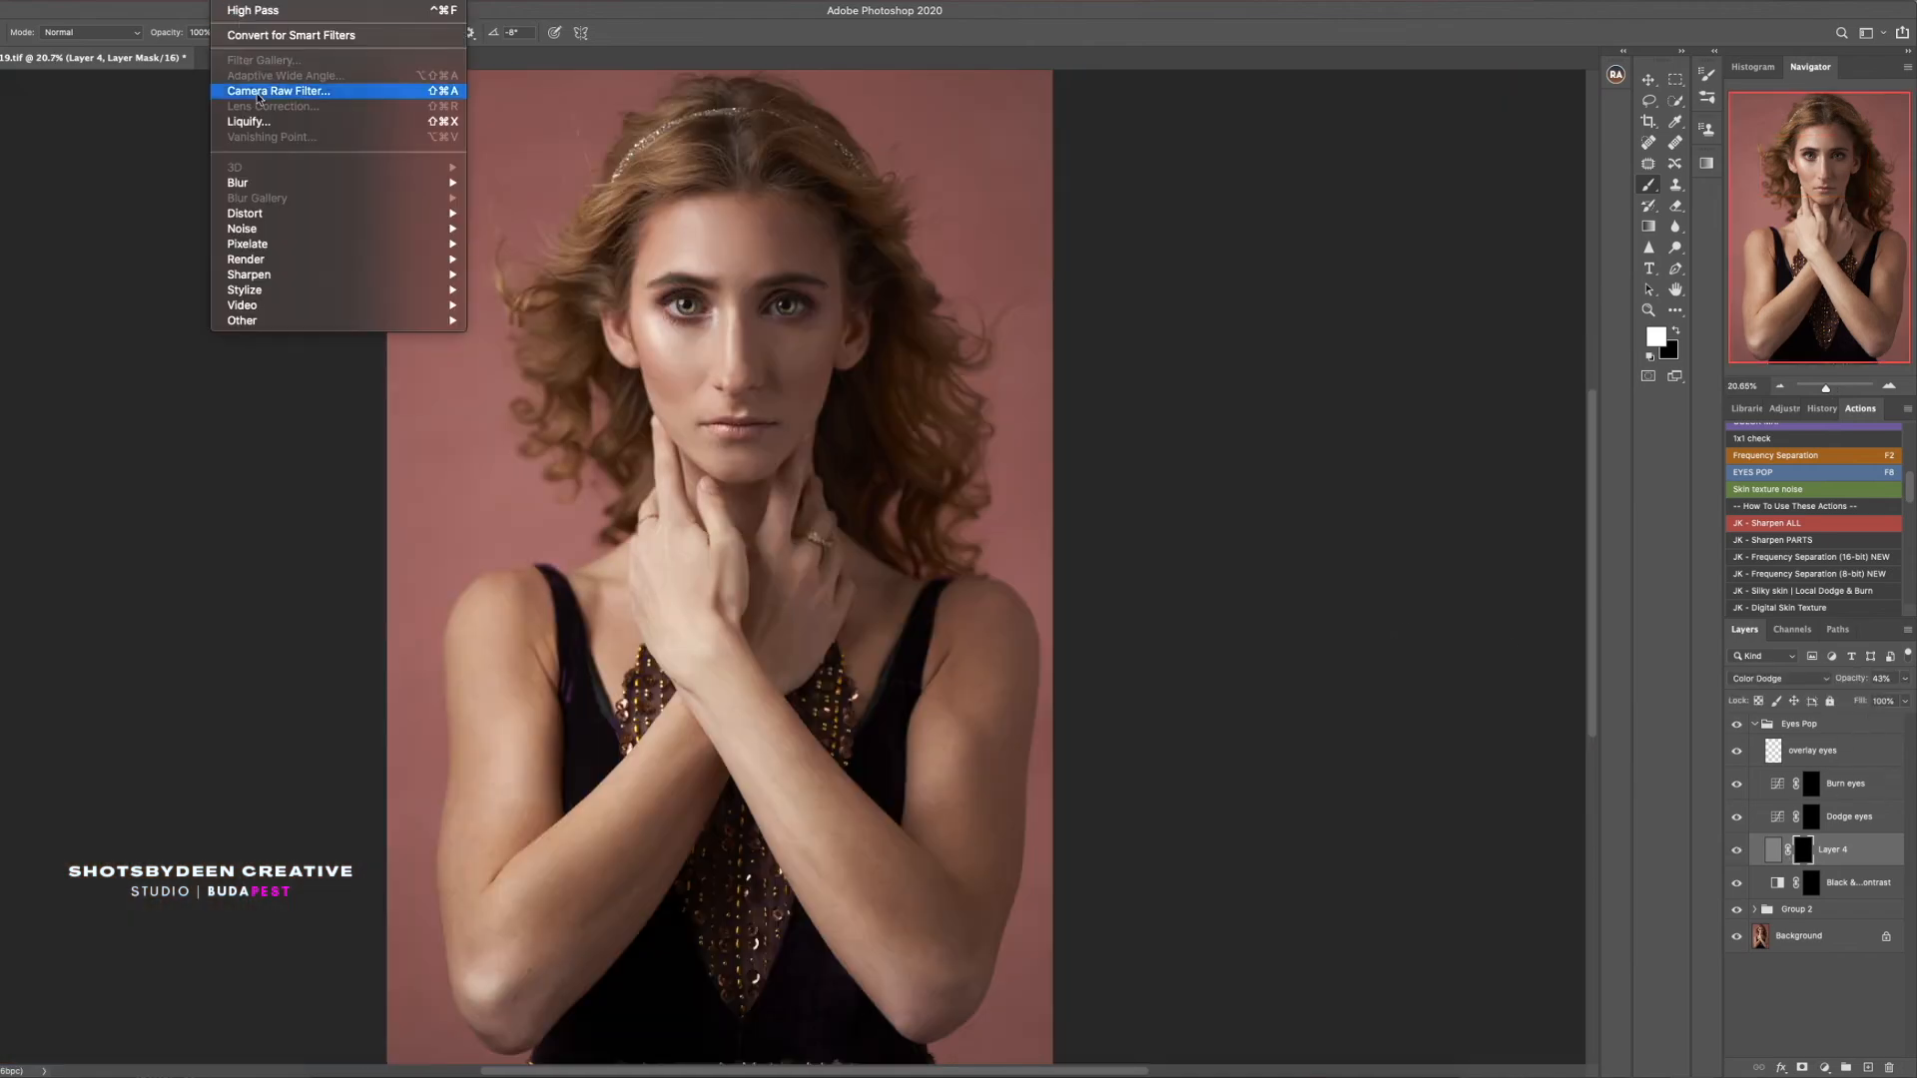
mouse_move(252, 186)
click(527, 244)
drag(1006, 377, 958, 388)
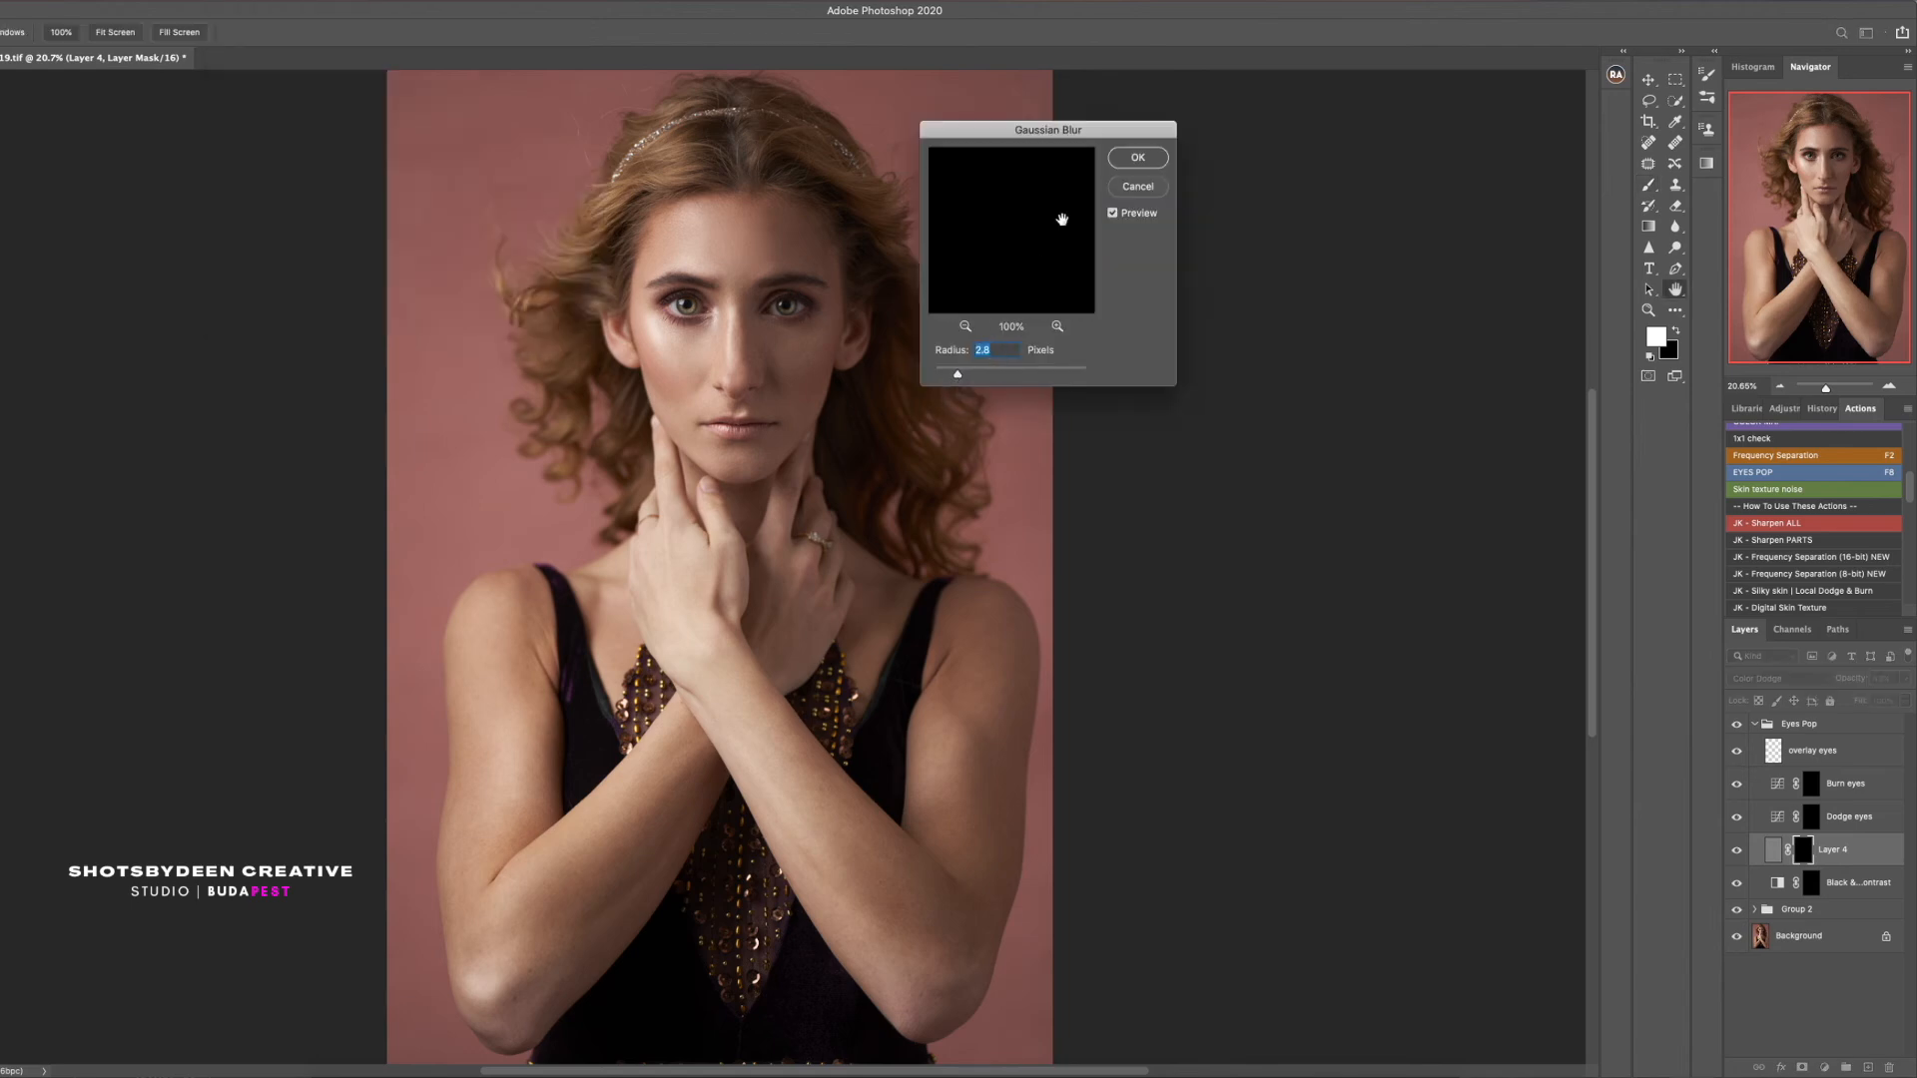
click(1123, 160)
Darken the iris rims on the Burn eyes mask and brighten the irises on the Dodge eyes mask
click(1879, 774)
scroll(680, 295, up, 8)
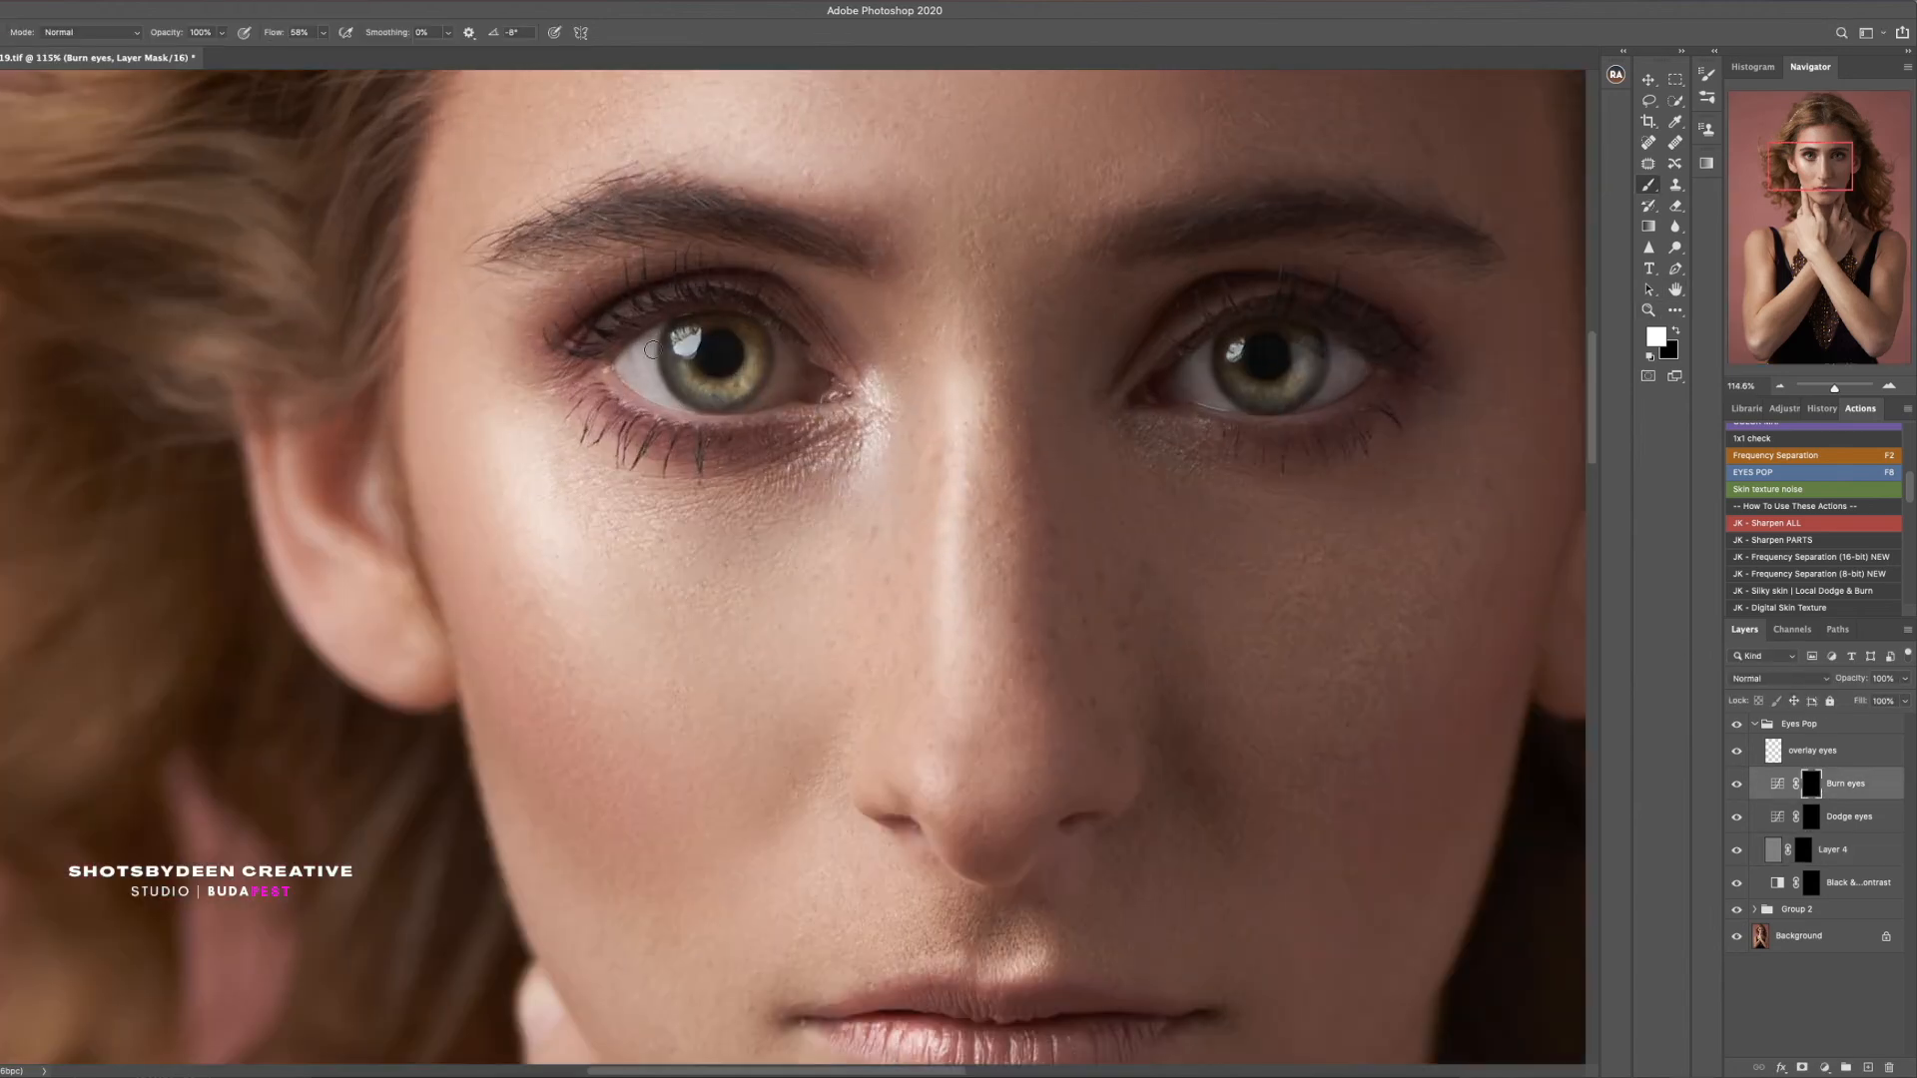
mouse_move(662, 370)
mouse_down()
mouse_move(699, 409)
mouse_move(764, 362)
mouse_up()
drag(1237, 385, 1319, 342)
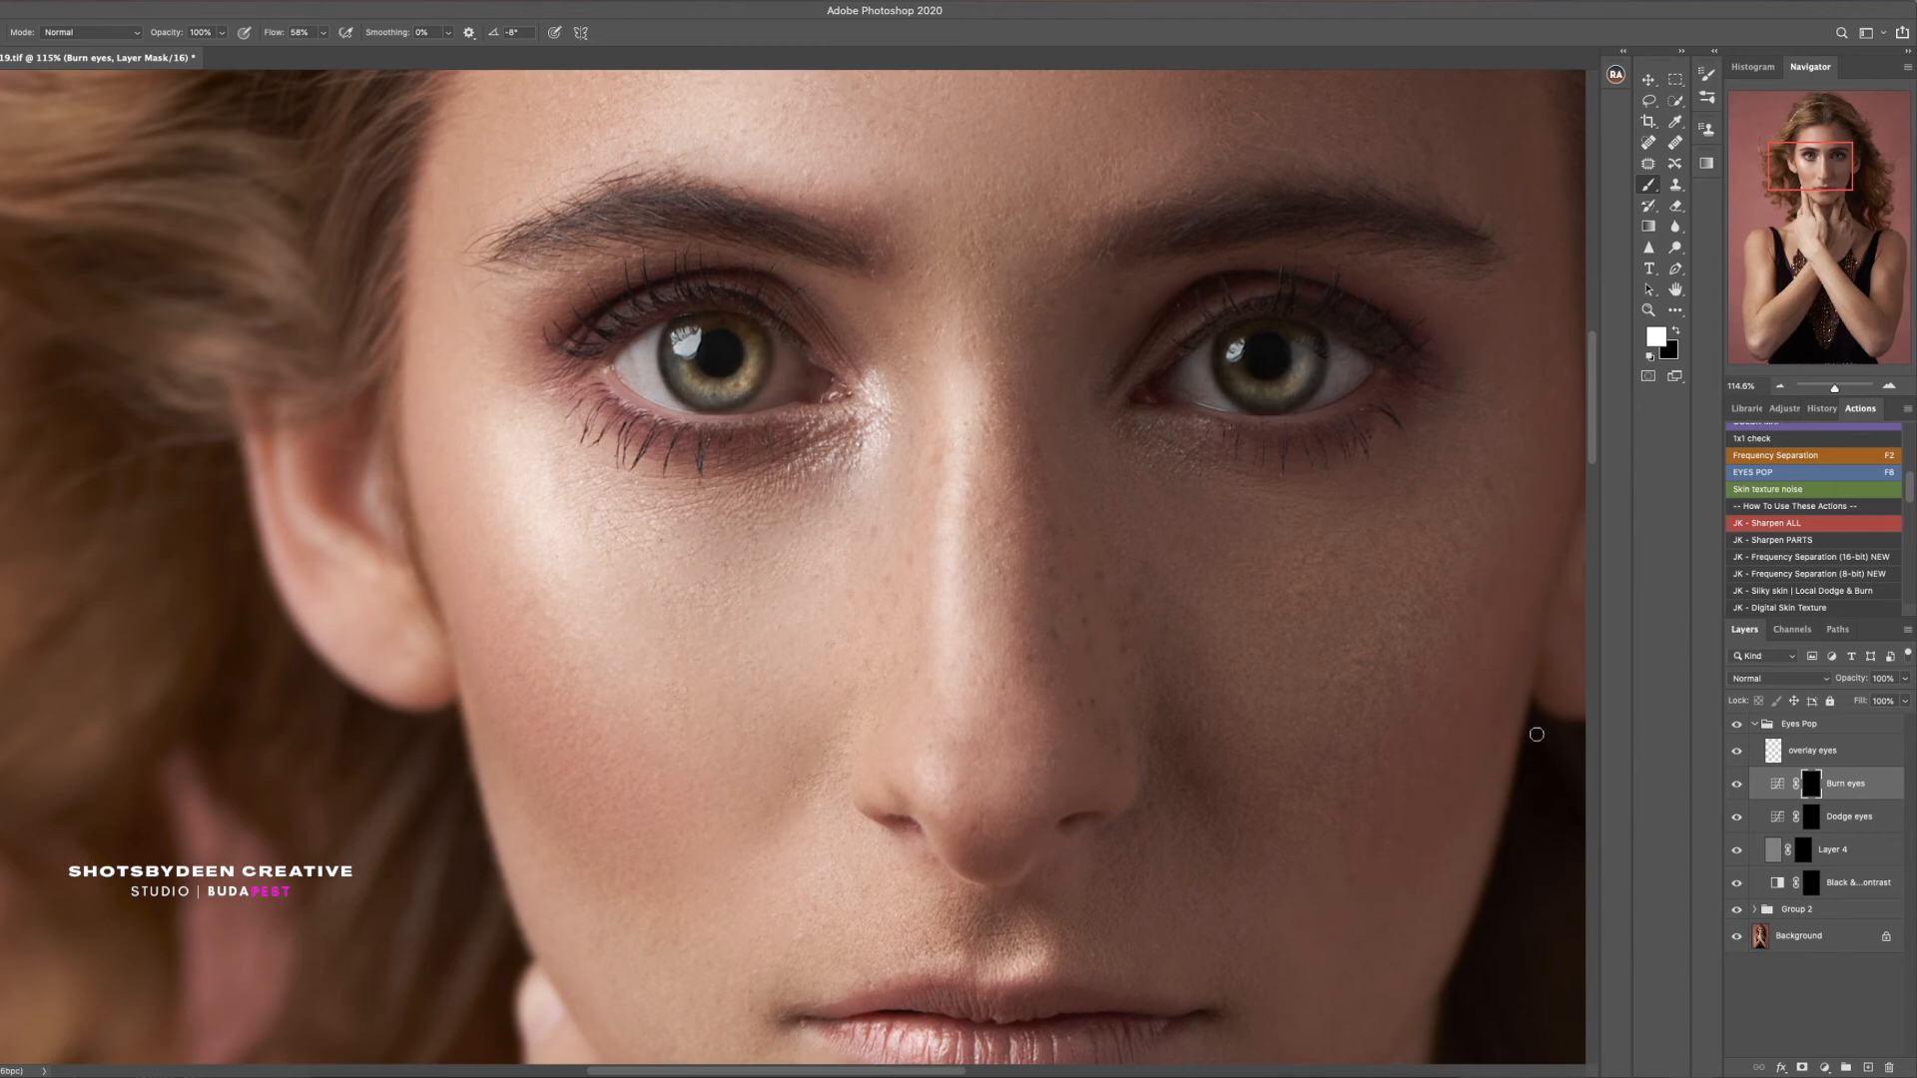
click(1793, 724)
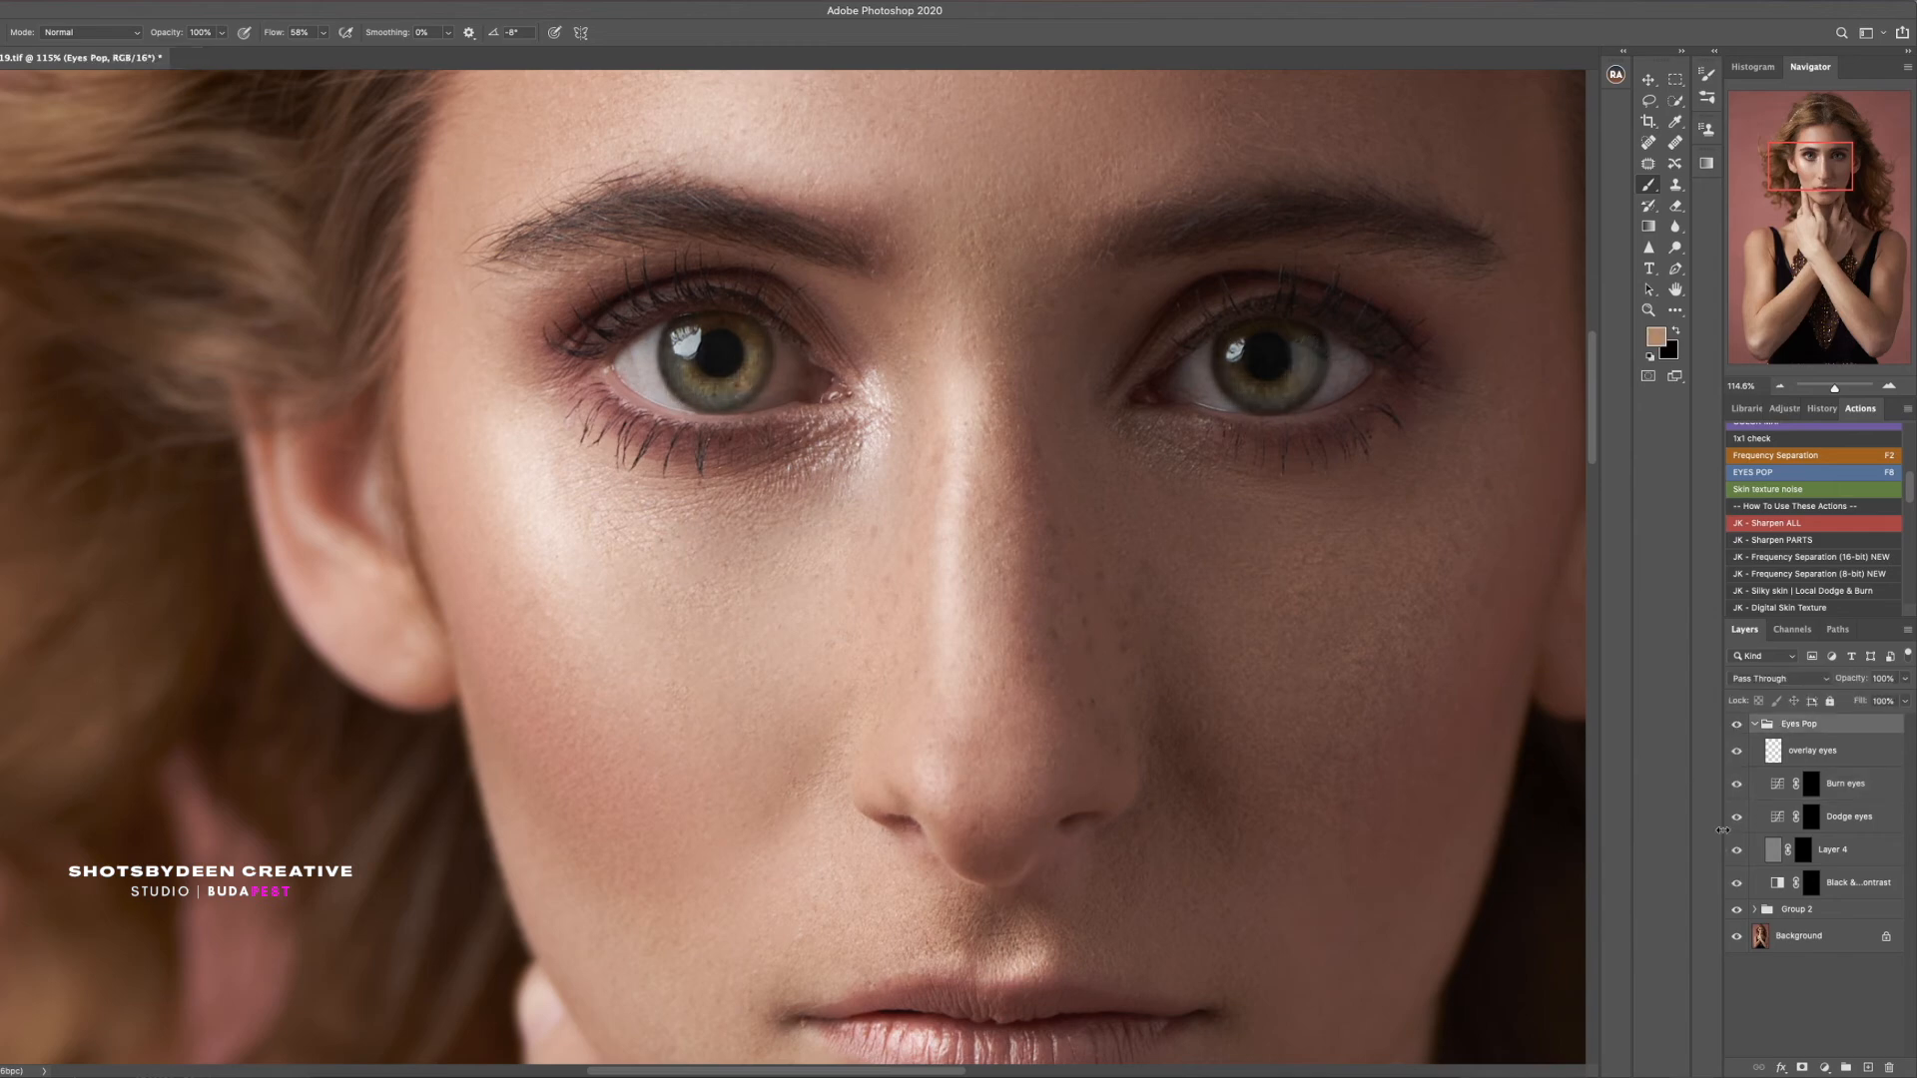
click(1813, 790)
key(alt+bracketleft)
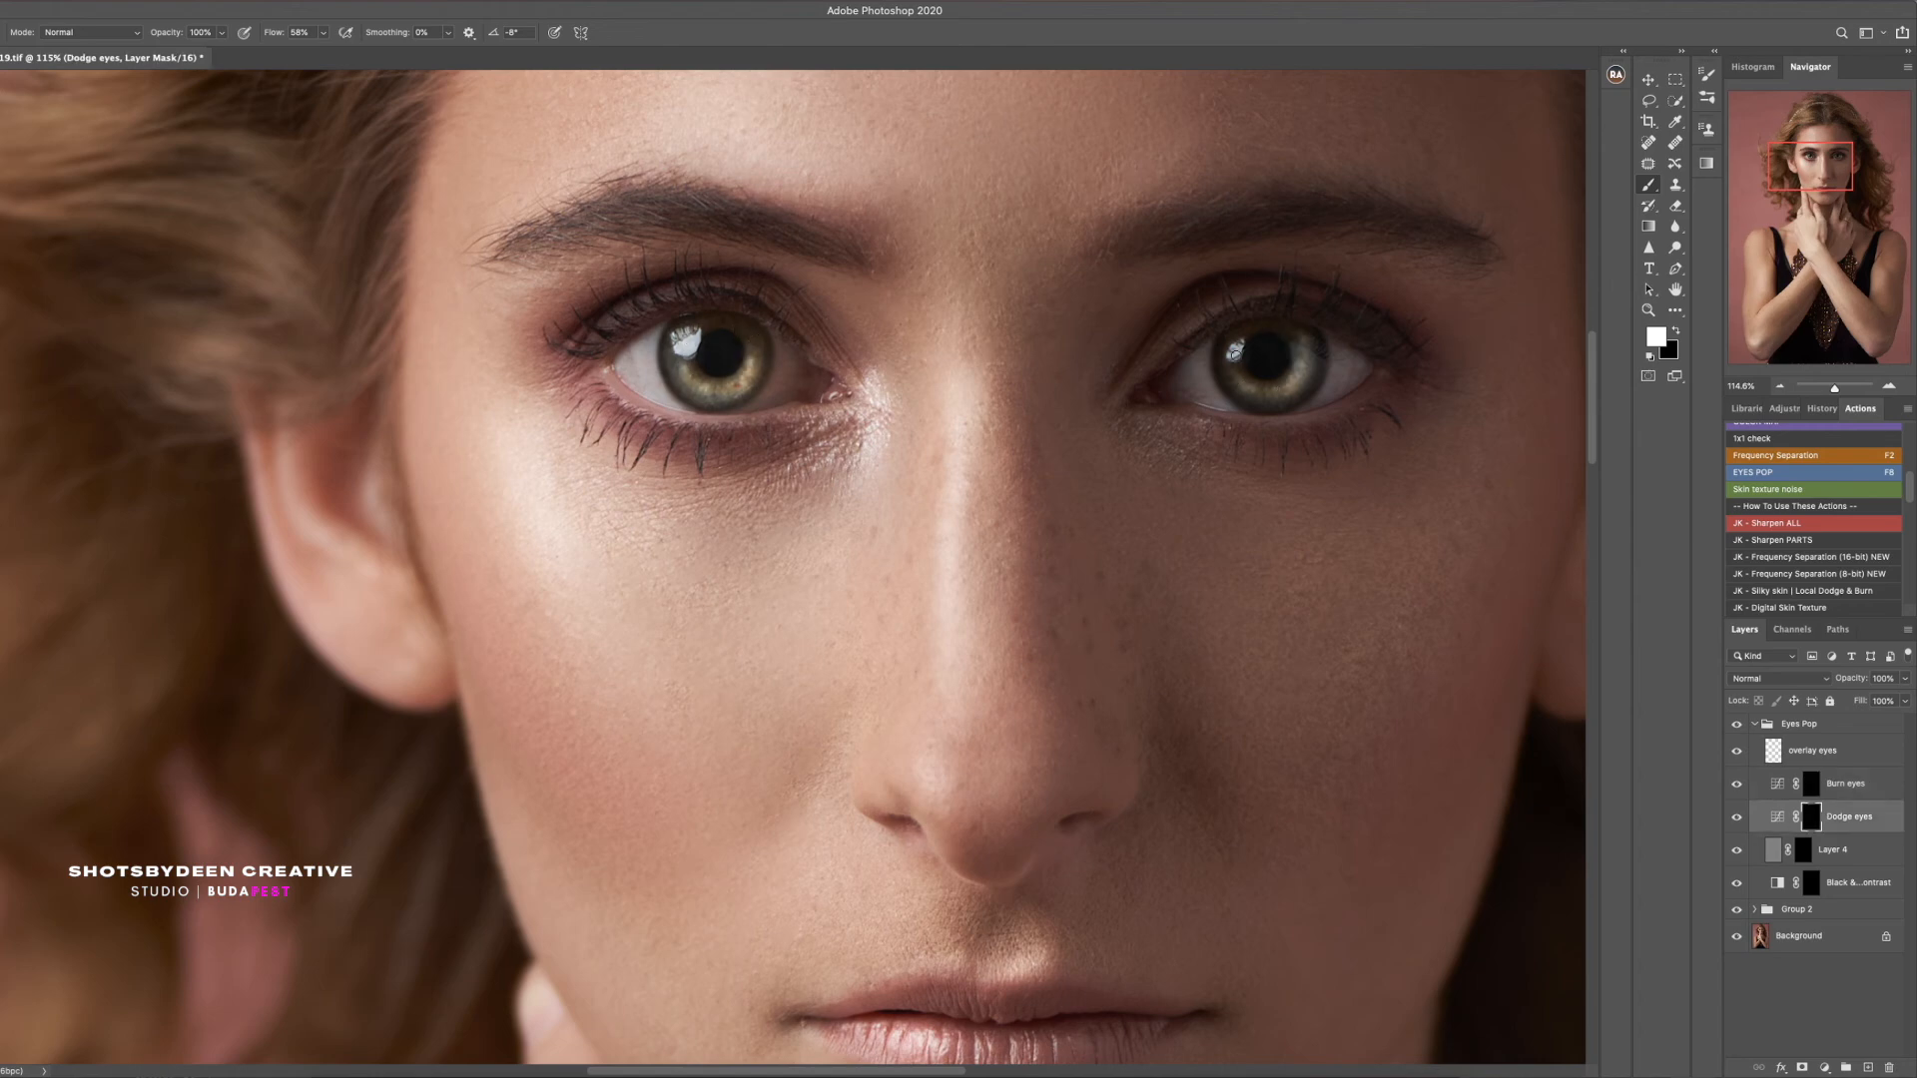
Run the Whiten Eyes action and paint the whites of both eyes on its group mask with white at 16% flow
click(1763, 725)
scroll(1758, 529, up, 5)
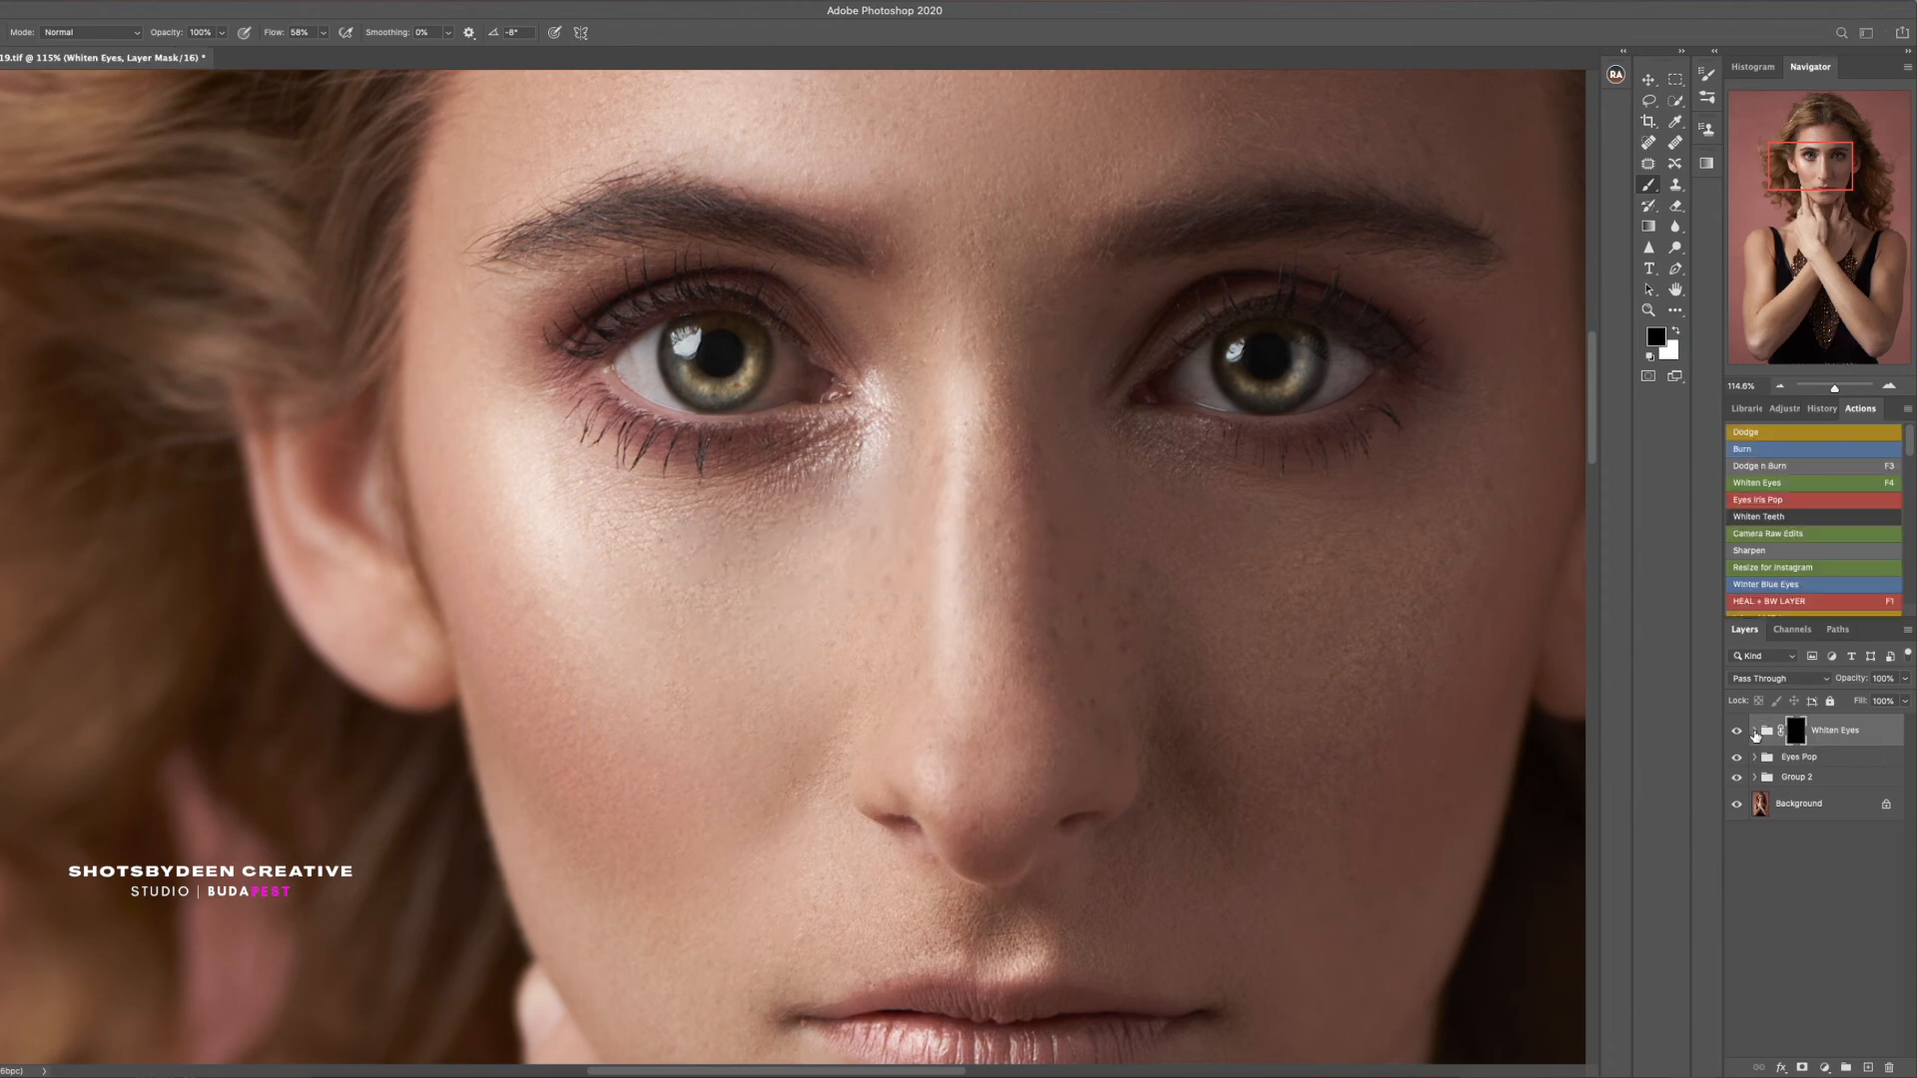
drag(322, 32, 292, 51)
drag(641, 362, 648, 365)
mouse_move(759, 409)
mouse_down()
mouse_move(776, 378)
mouse_move(805, 384)
mouse_move(771, 402)
mouse_up()
key(bracketright)
key(bracketright)
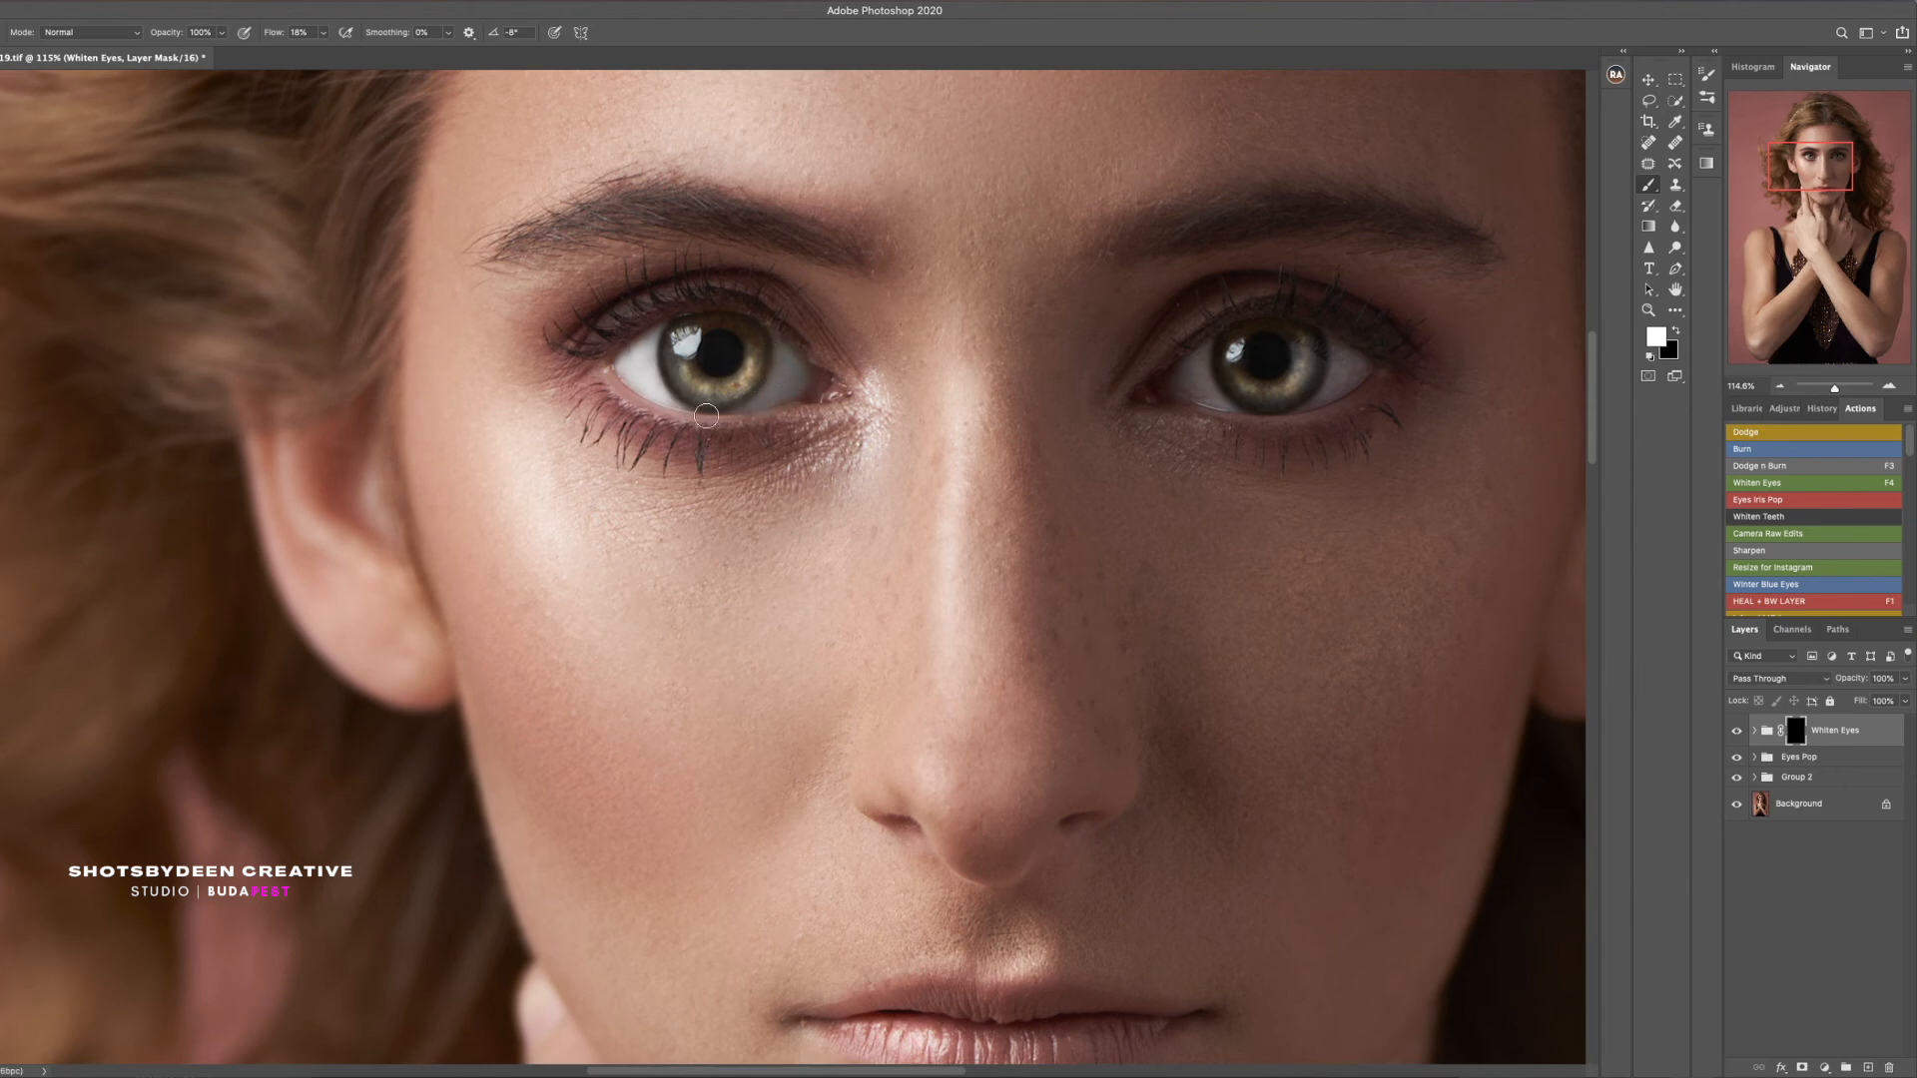
mouse_move(1204, 377)
mouse_down()
mouse_move(1317, 355)
mouse_move(1320, 399)
mouse_move(1369, 364)
mouse_move(1331, 348)
mouse_move(1344, 364)
mouse_move(1307, 406)
mouse_up()
key(x)
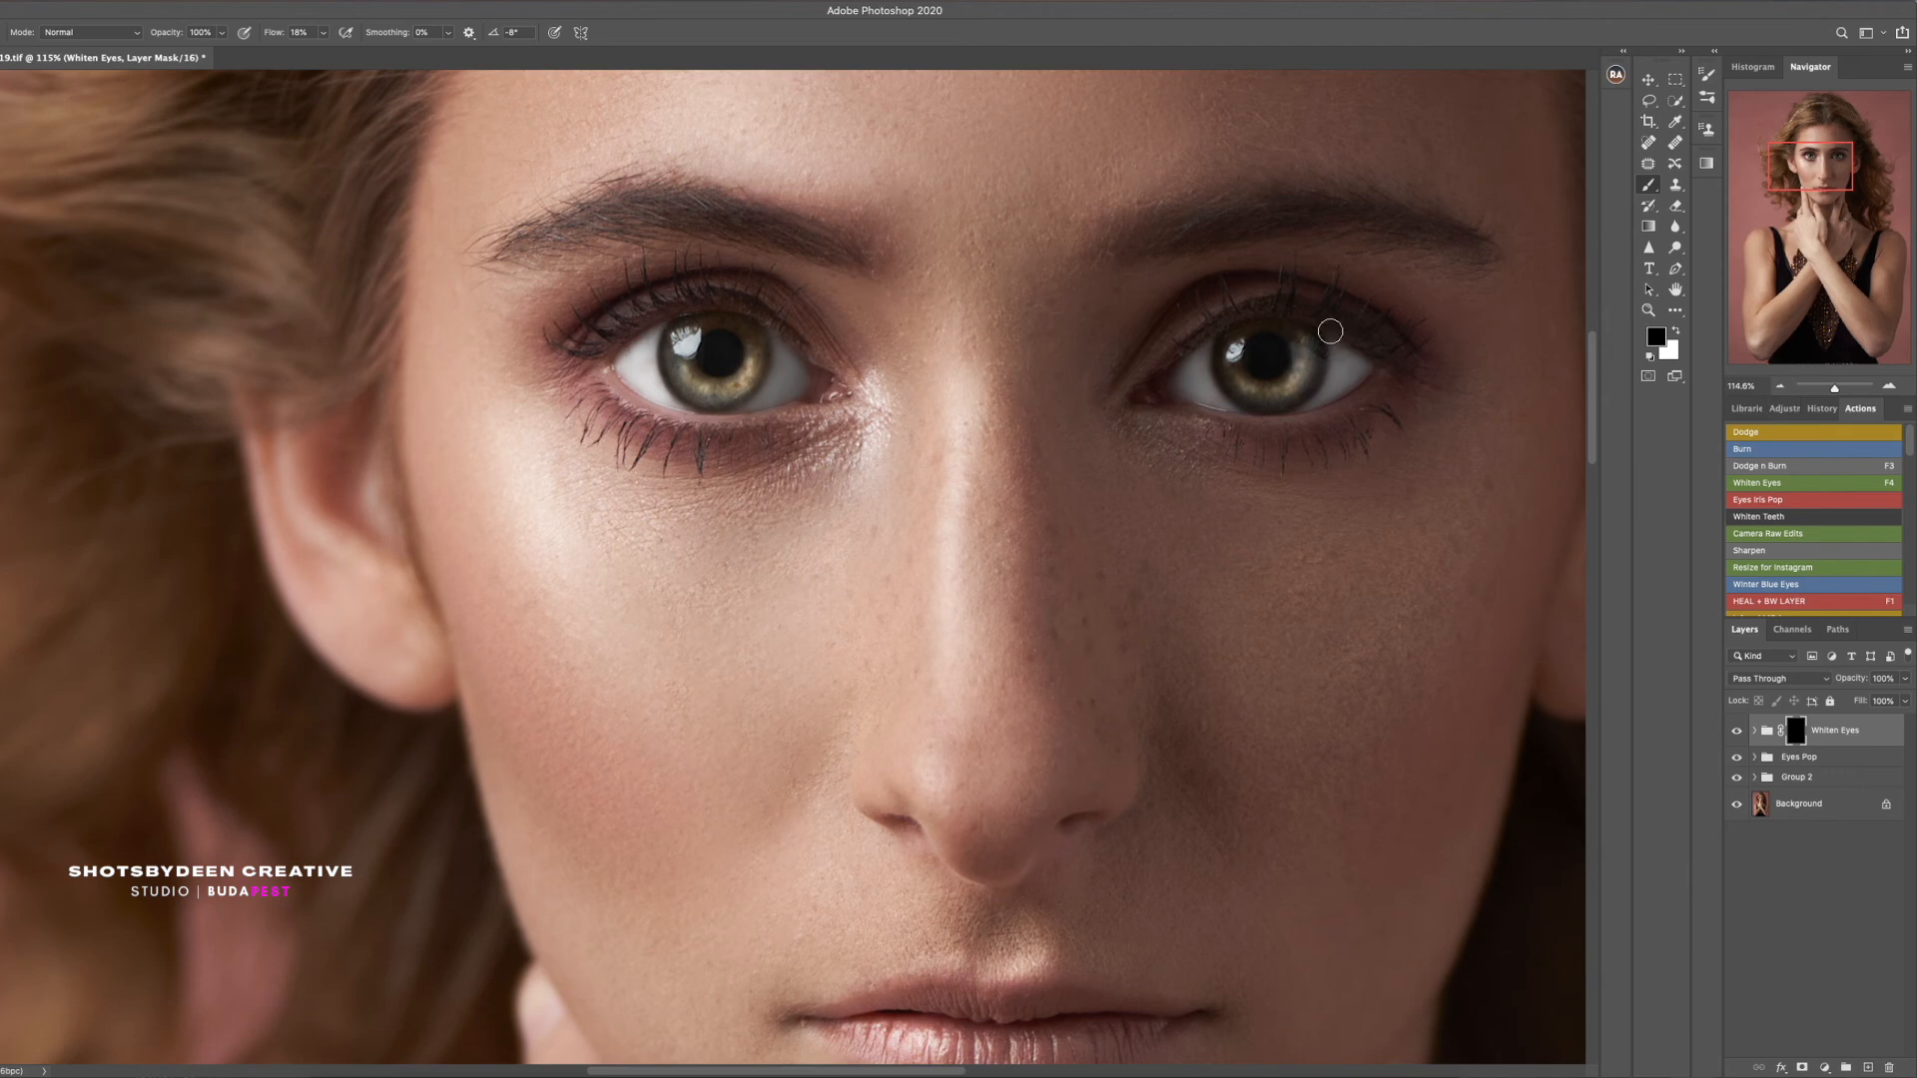
Check the eye whitening, reduce the Eyes Pop group's opacity to 68%, and group it with the Whiten Eyes group
key(backslash)
key(backslash)
key(ctrl+1)
key(ctrl+0)
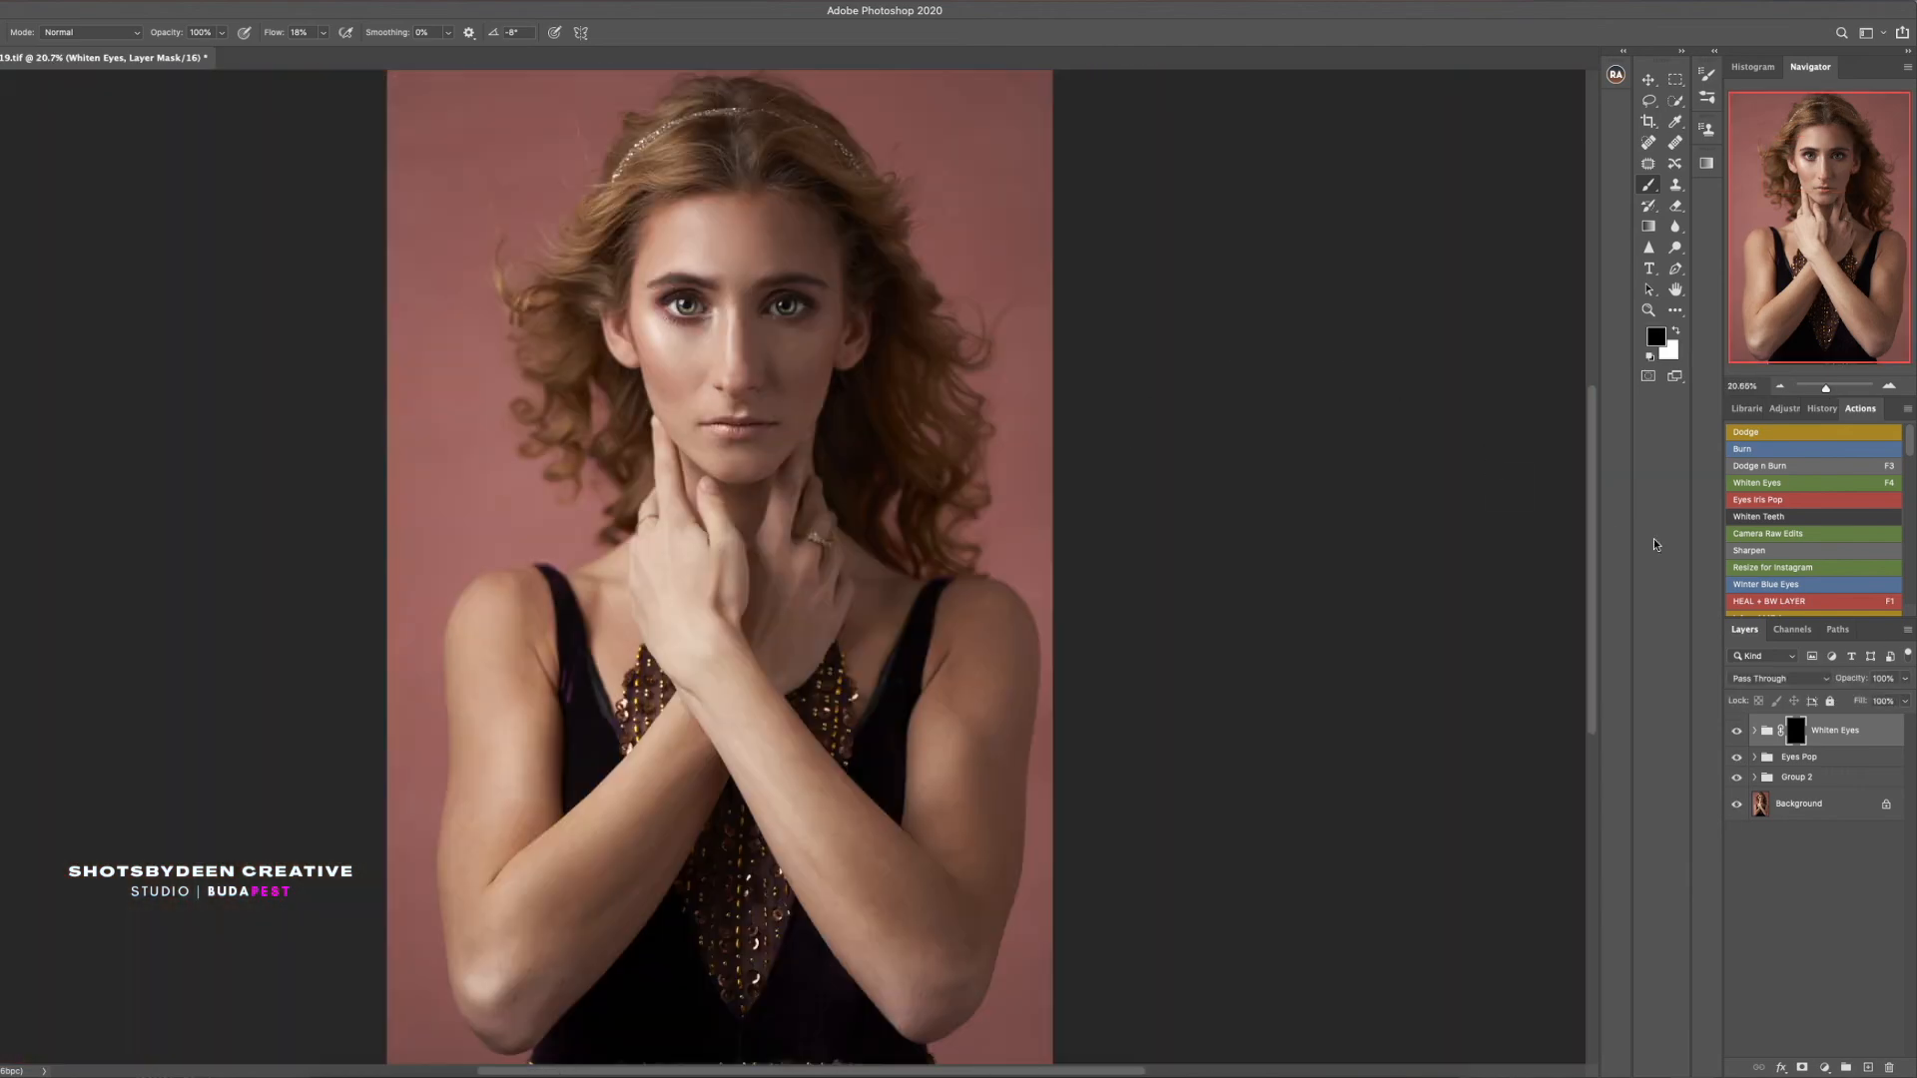
key(ctrl+comma)
key(ctrl+comma)
click(1833, 761)
click(1905, 679)
click(1870, 729)
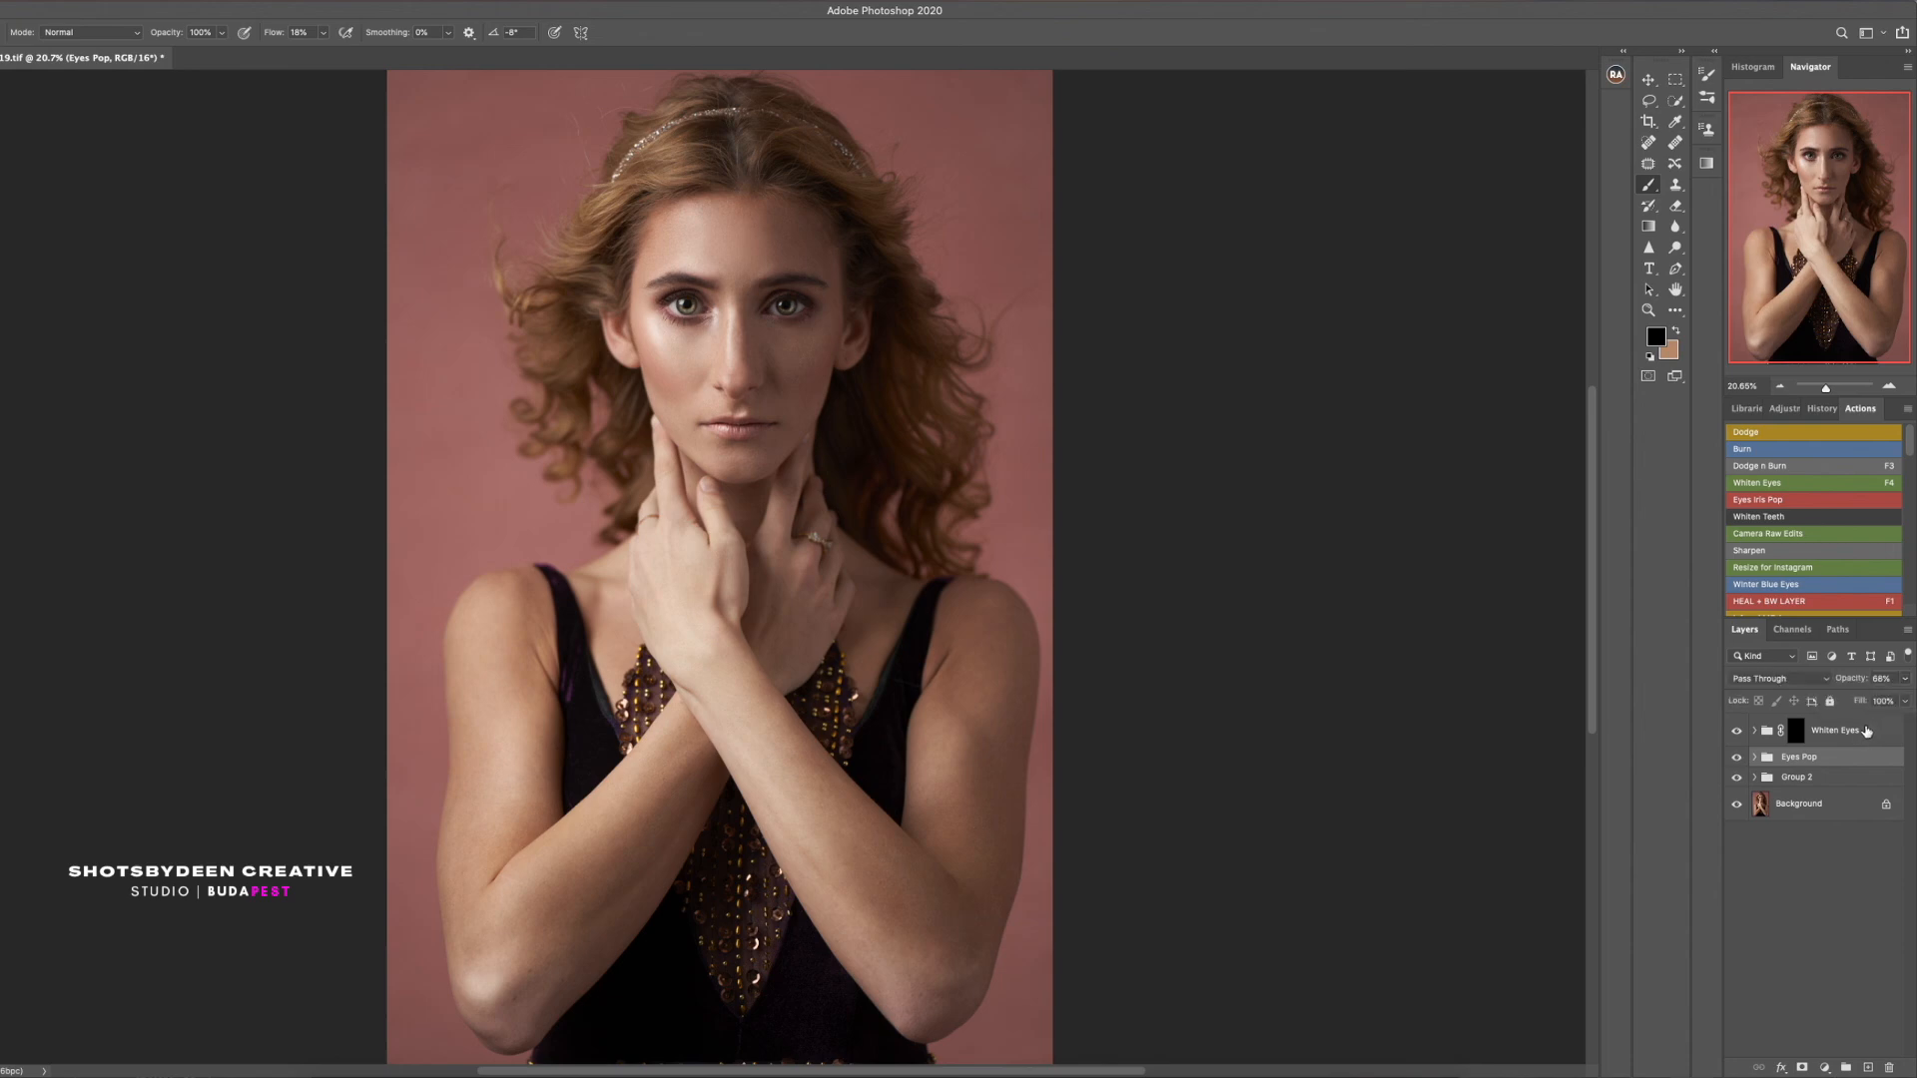
shift+click(1869, 732)
key(ctrl+g)
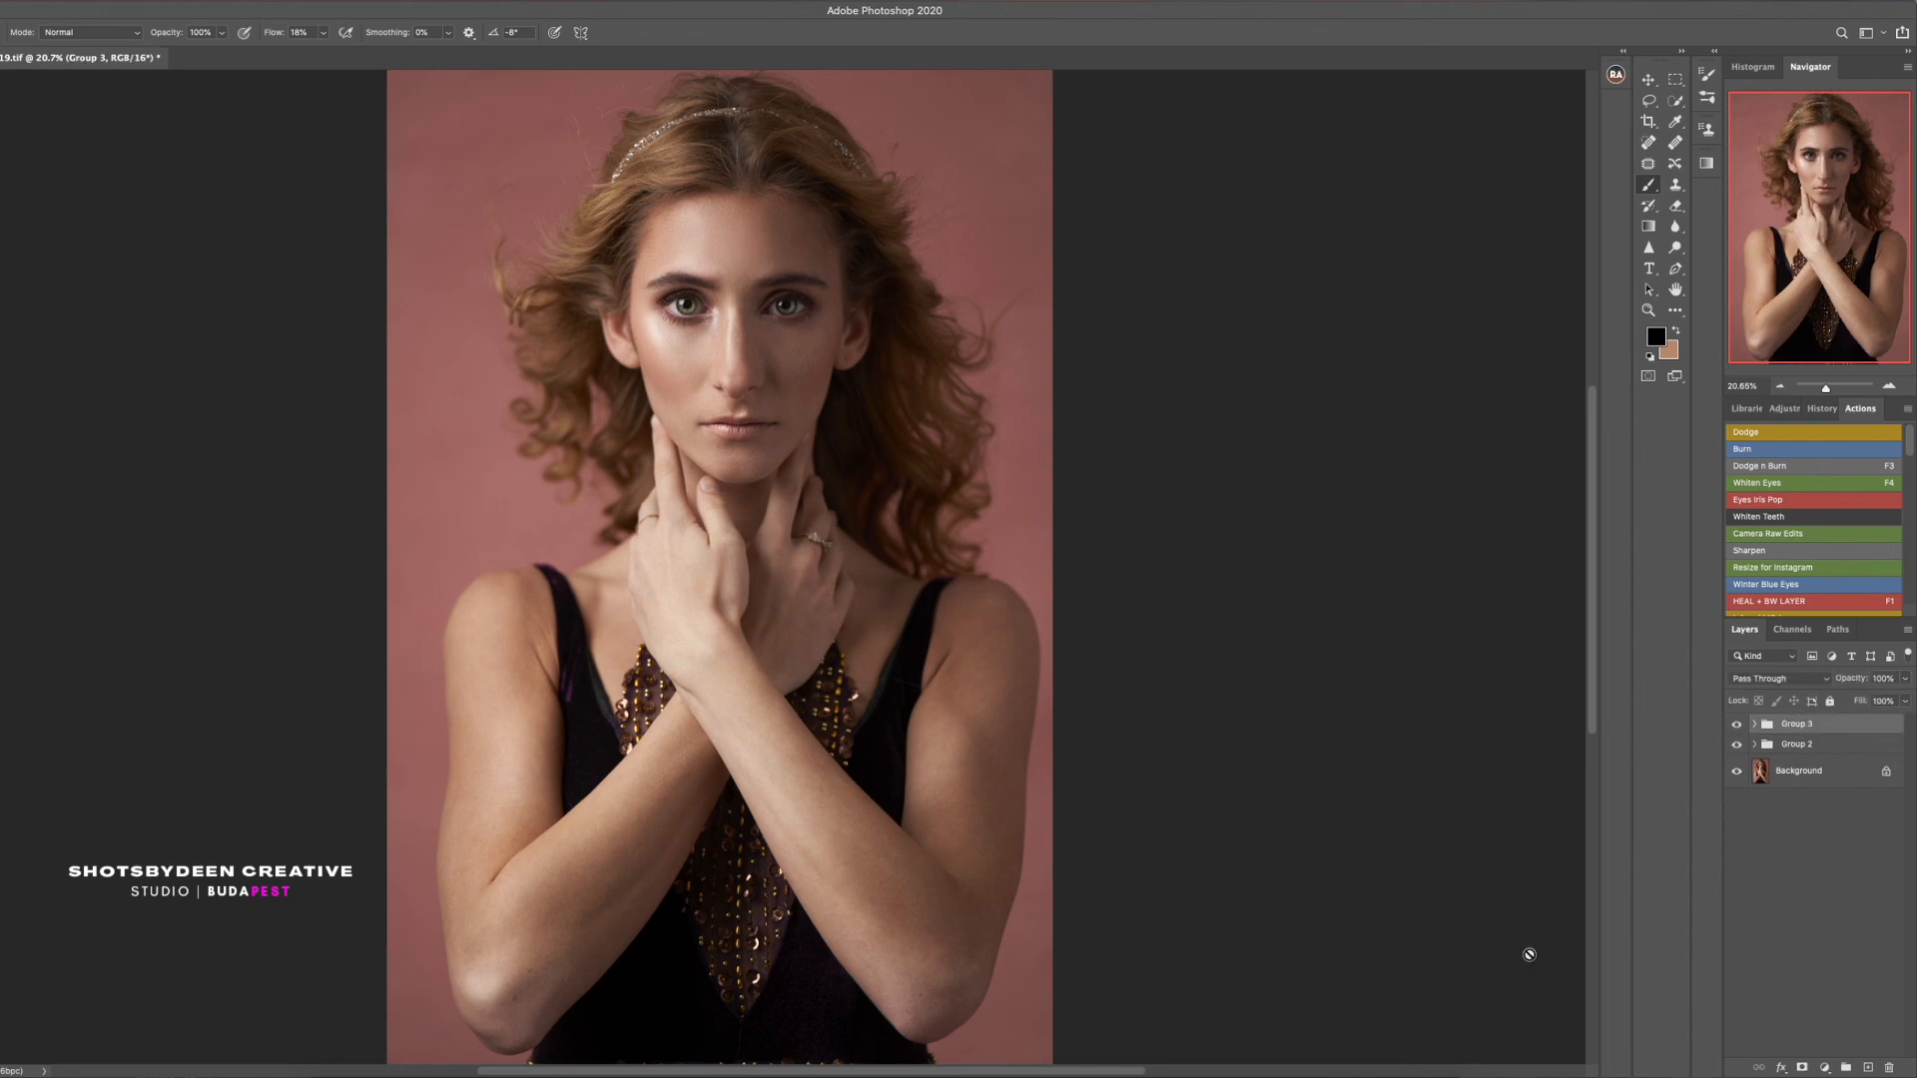
Add a Selective Color adjustment layer and fine-tune the cyan and black amounts of the Reds
click(1824, 1068)
click(1807, 1042)
drag(1430, 194, 1410, 194)
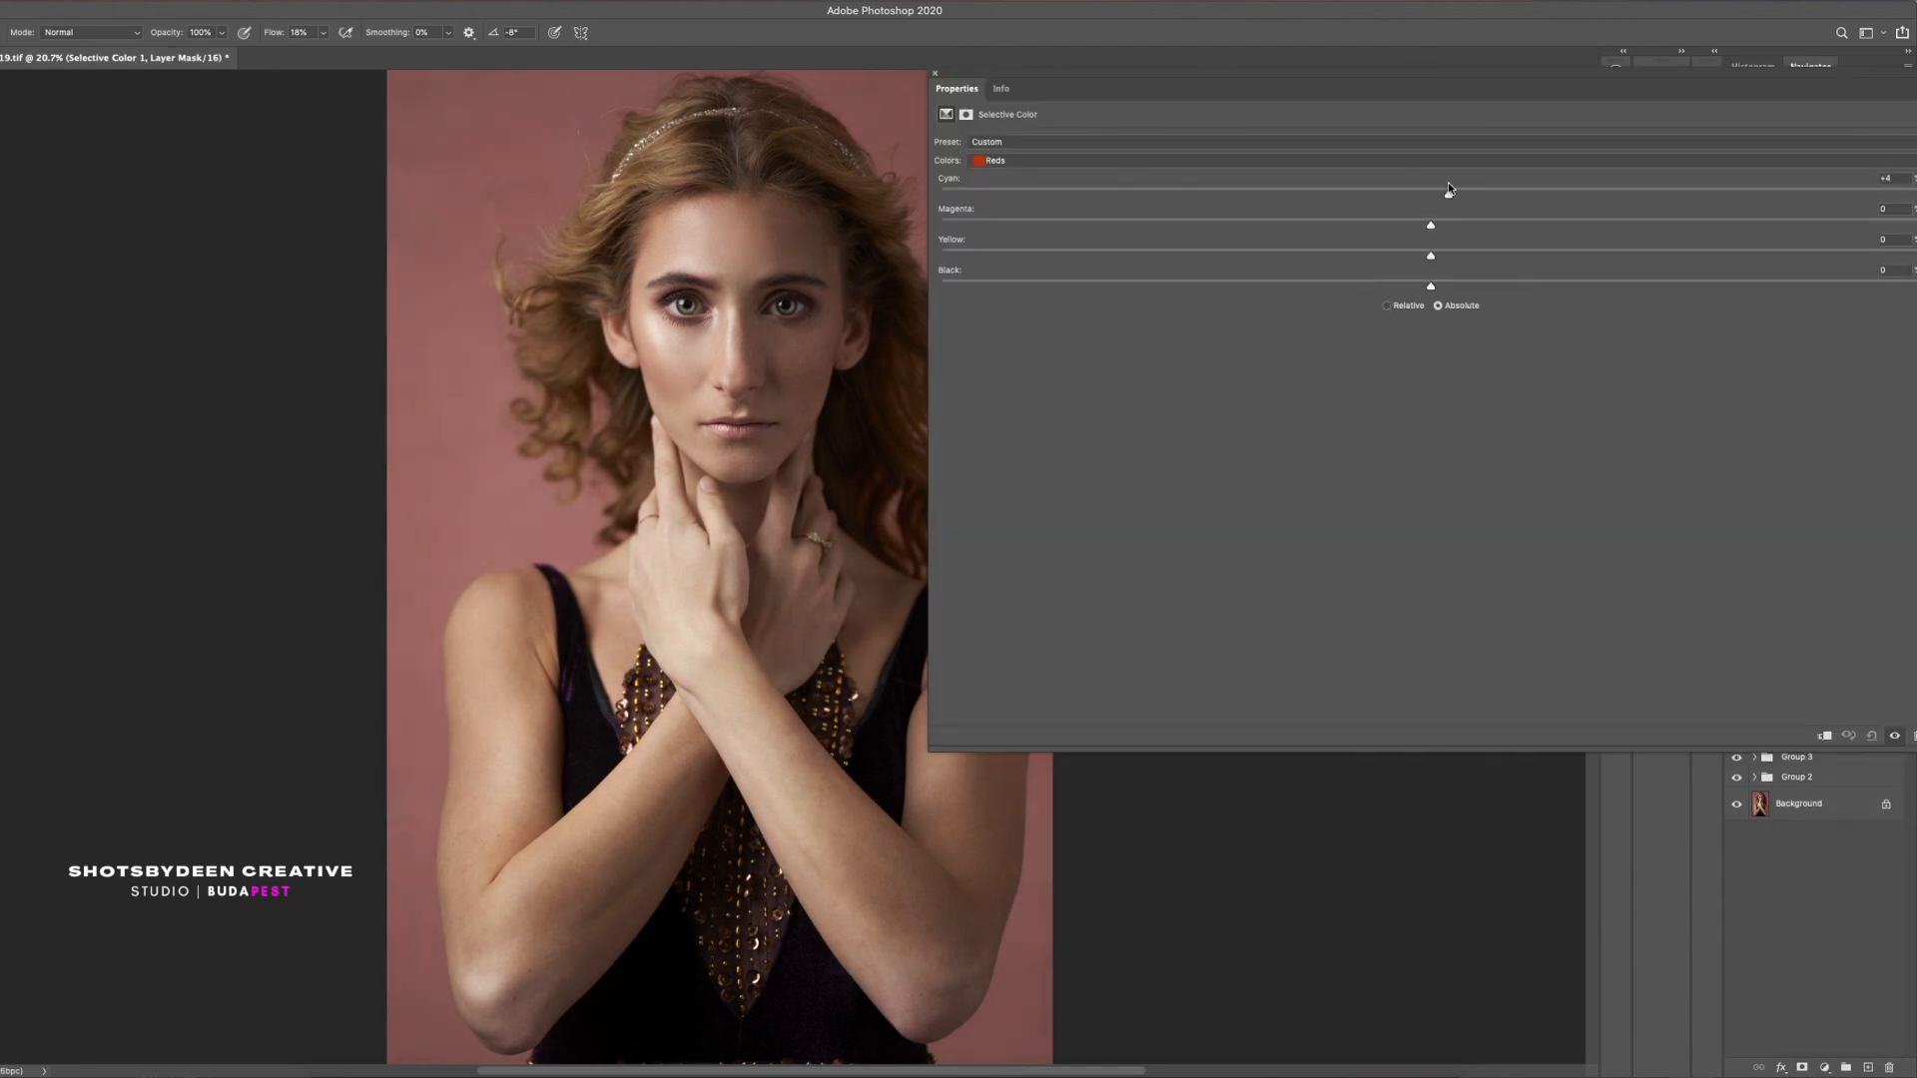
click(1358, 159)
click(1368, 175)
click(1378, 160)
click(1378, 146)
drag(1431, 287, 1439, 289)
Lower the black amount of the Whites to about -11 in the Selective Color adjustment
click(1378, 160)
click(1378, 247)
drag(1432, 287, 1335, 287)
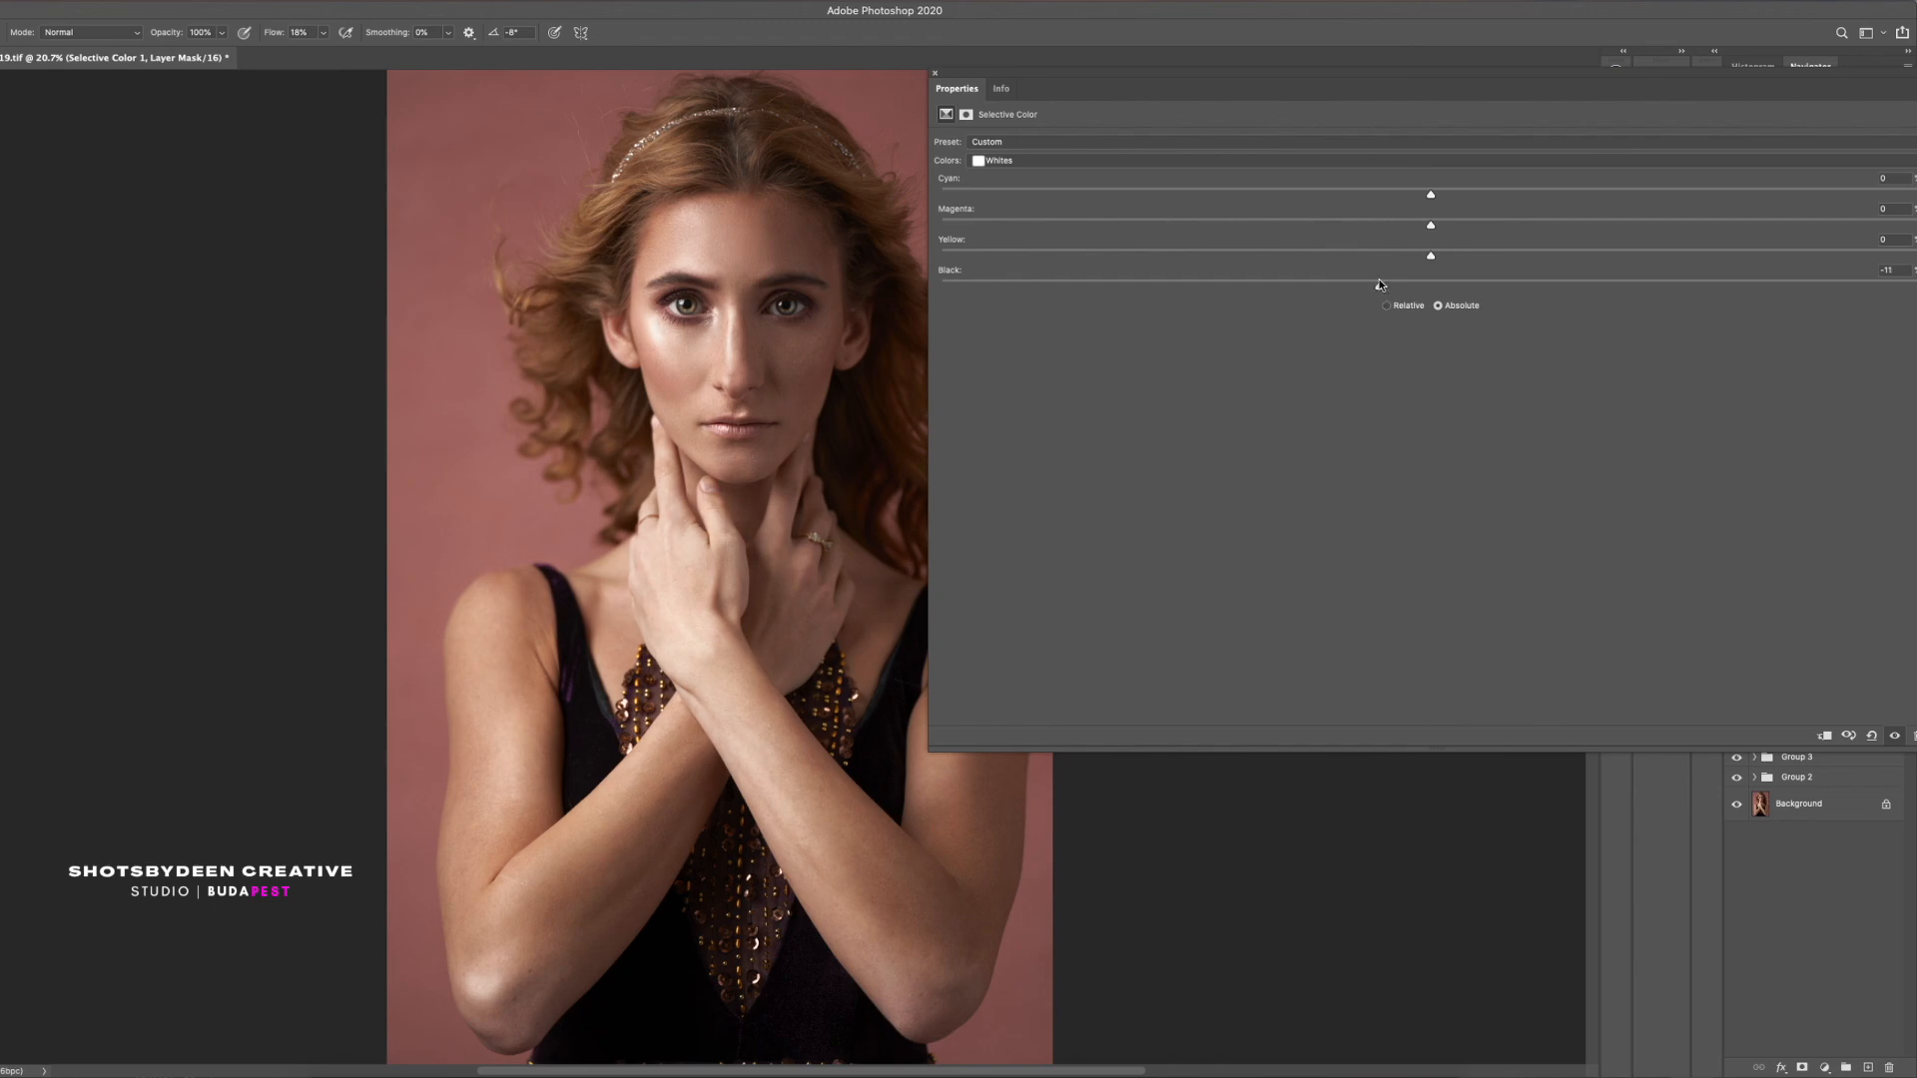
click(935, 72)
Add a Vibrance adjustment layer and fine-tune its saturation
click(1824, 1067)
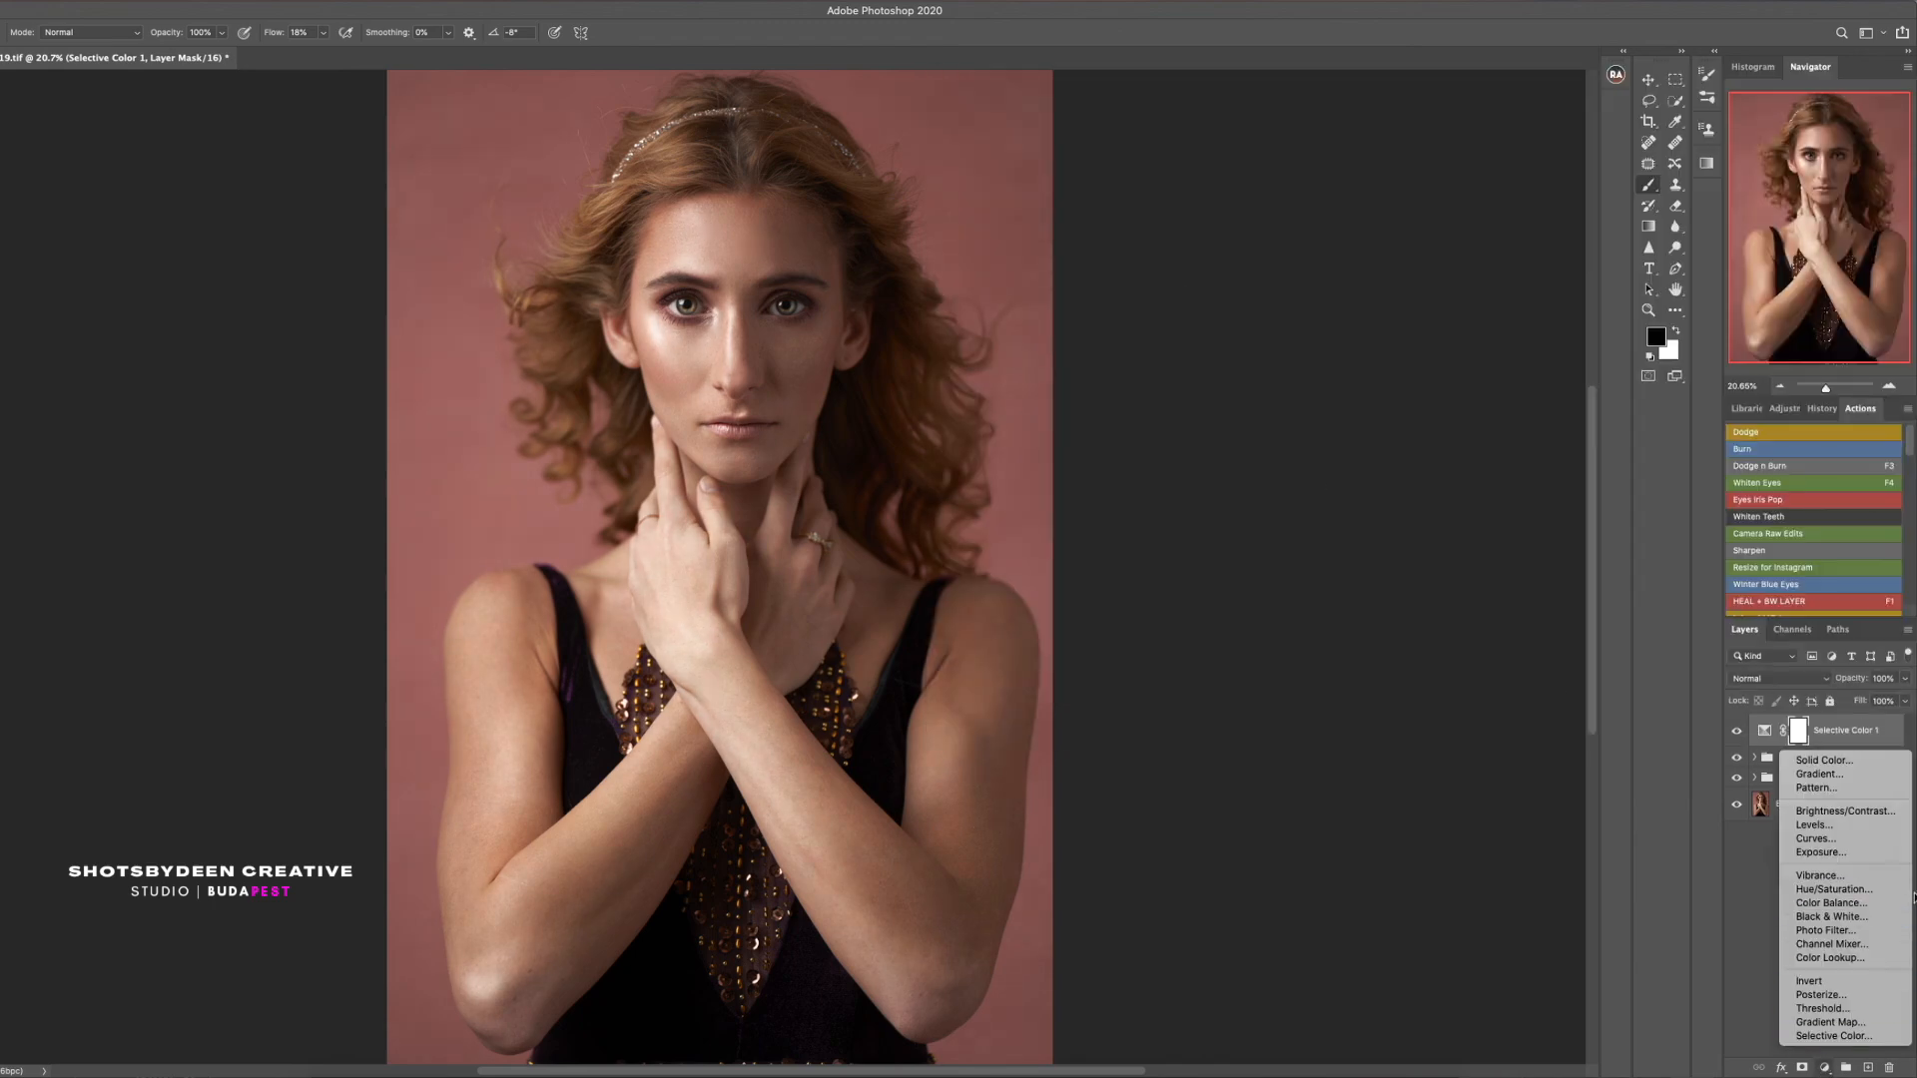
click(1820, 875)
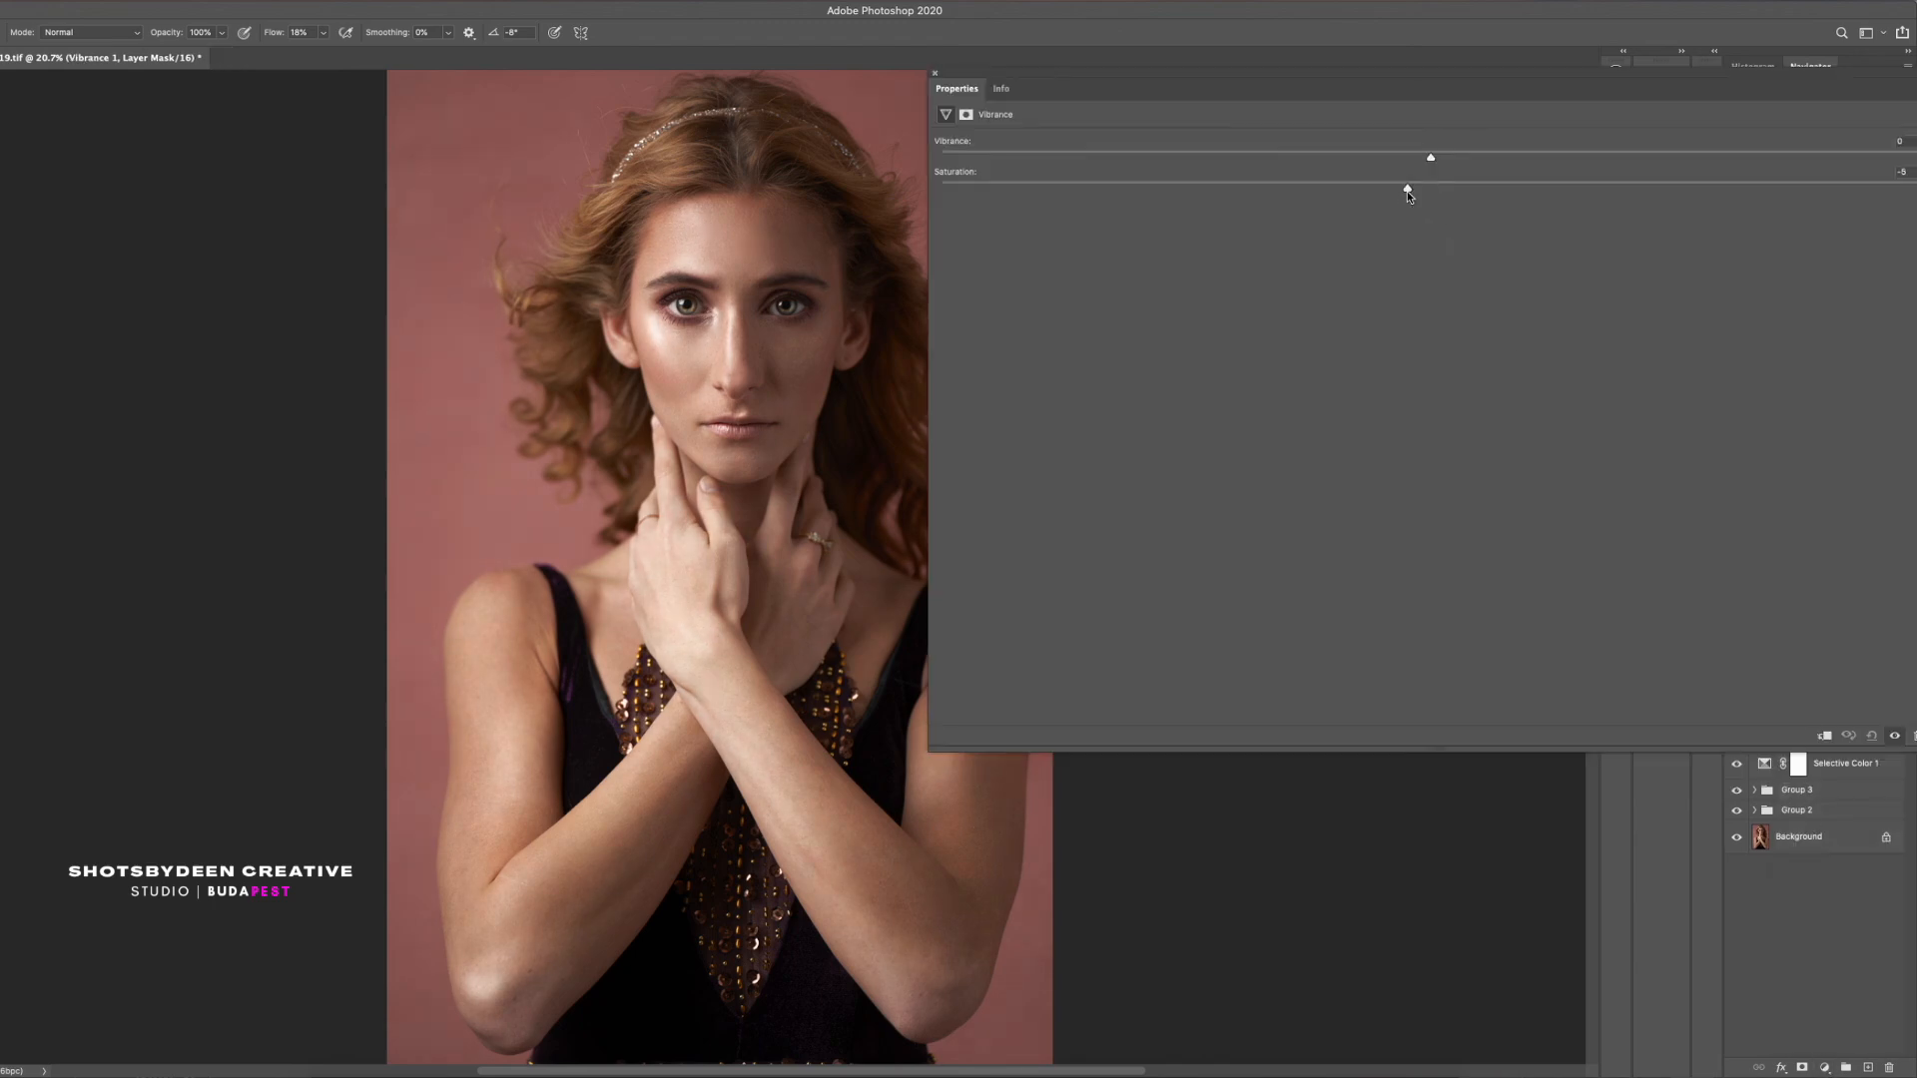
drag(1443, 205, 1438, 190)
click(935, 75)
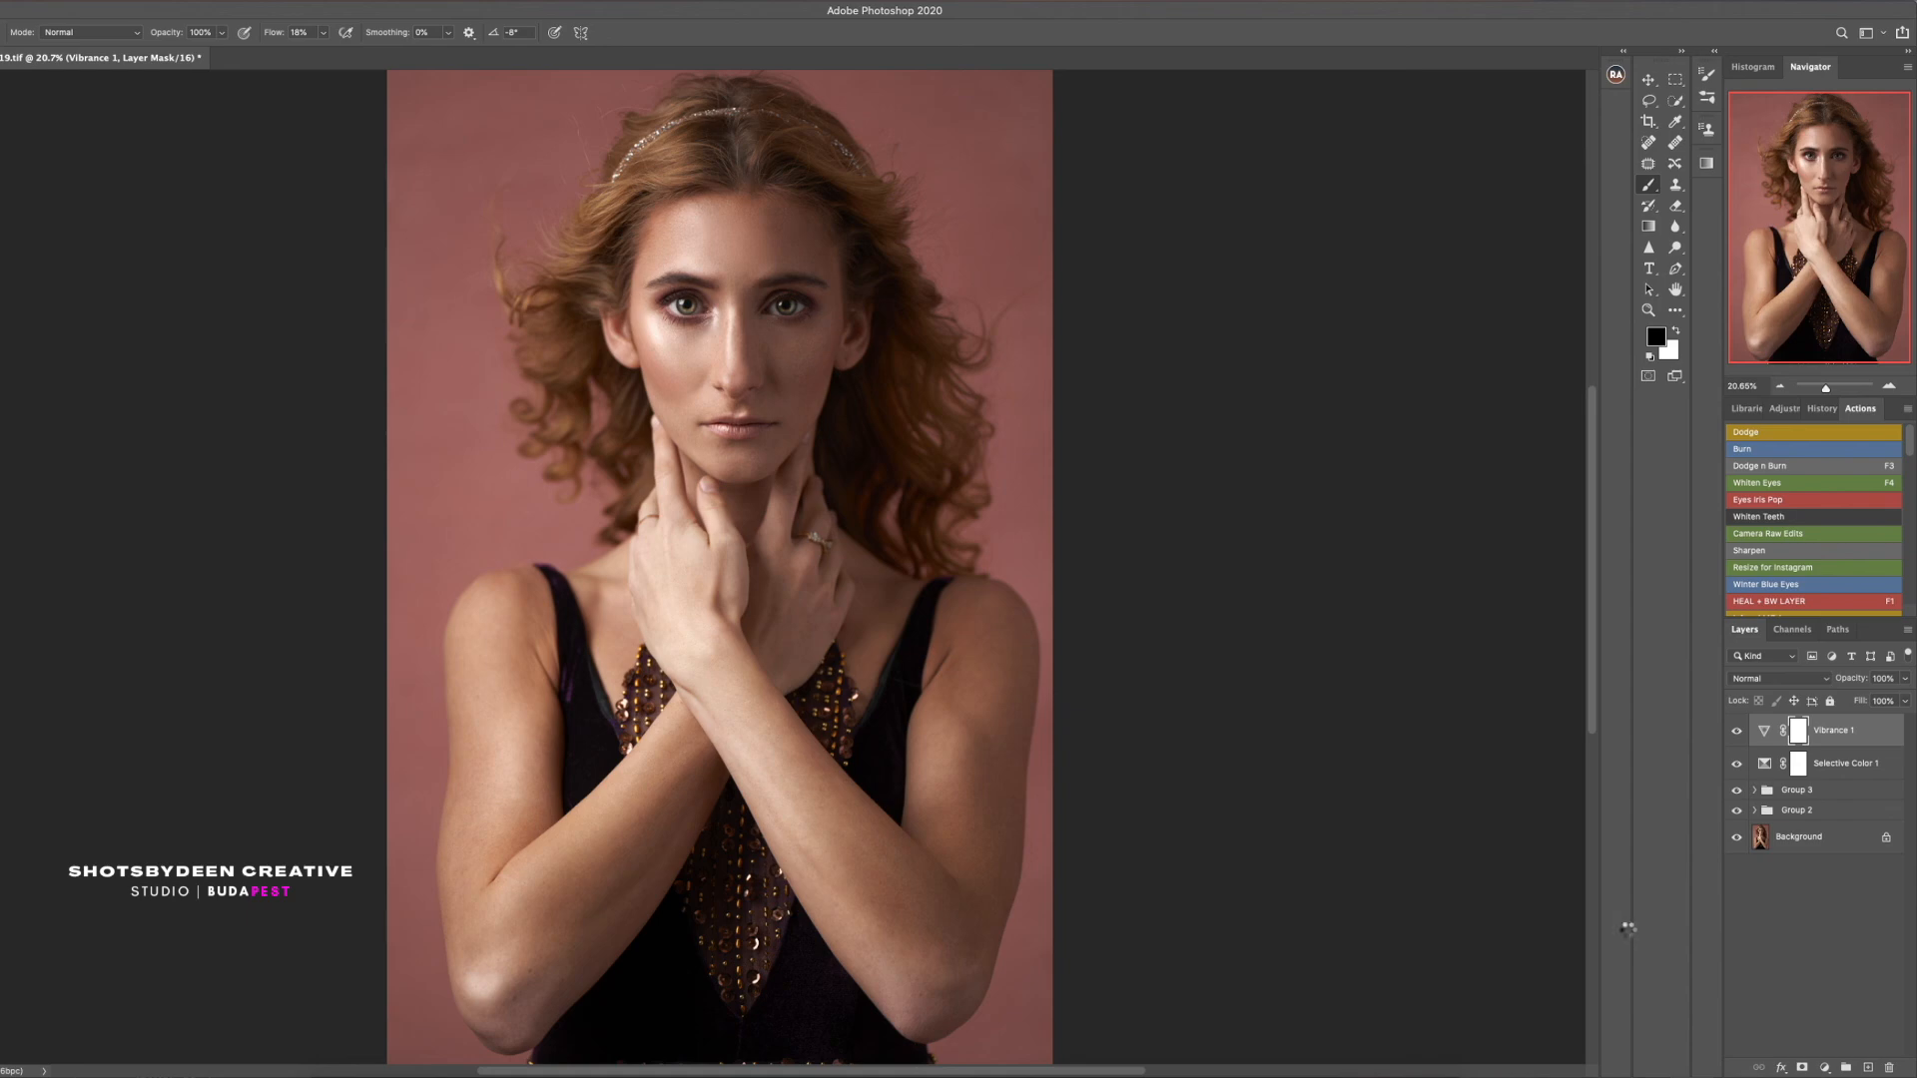
Stamp all visible layers into a new layer and set its temperature to -2 in the Camera Raw Filter
key(alt+shift+super+e)
key(shift+super+a)
drag(1794, 271, 1796, 263)
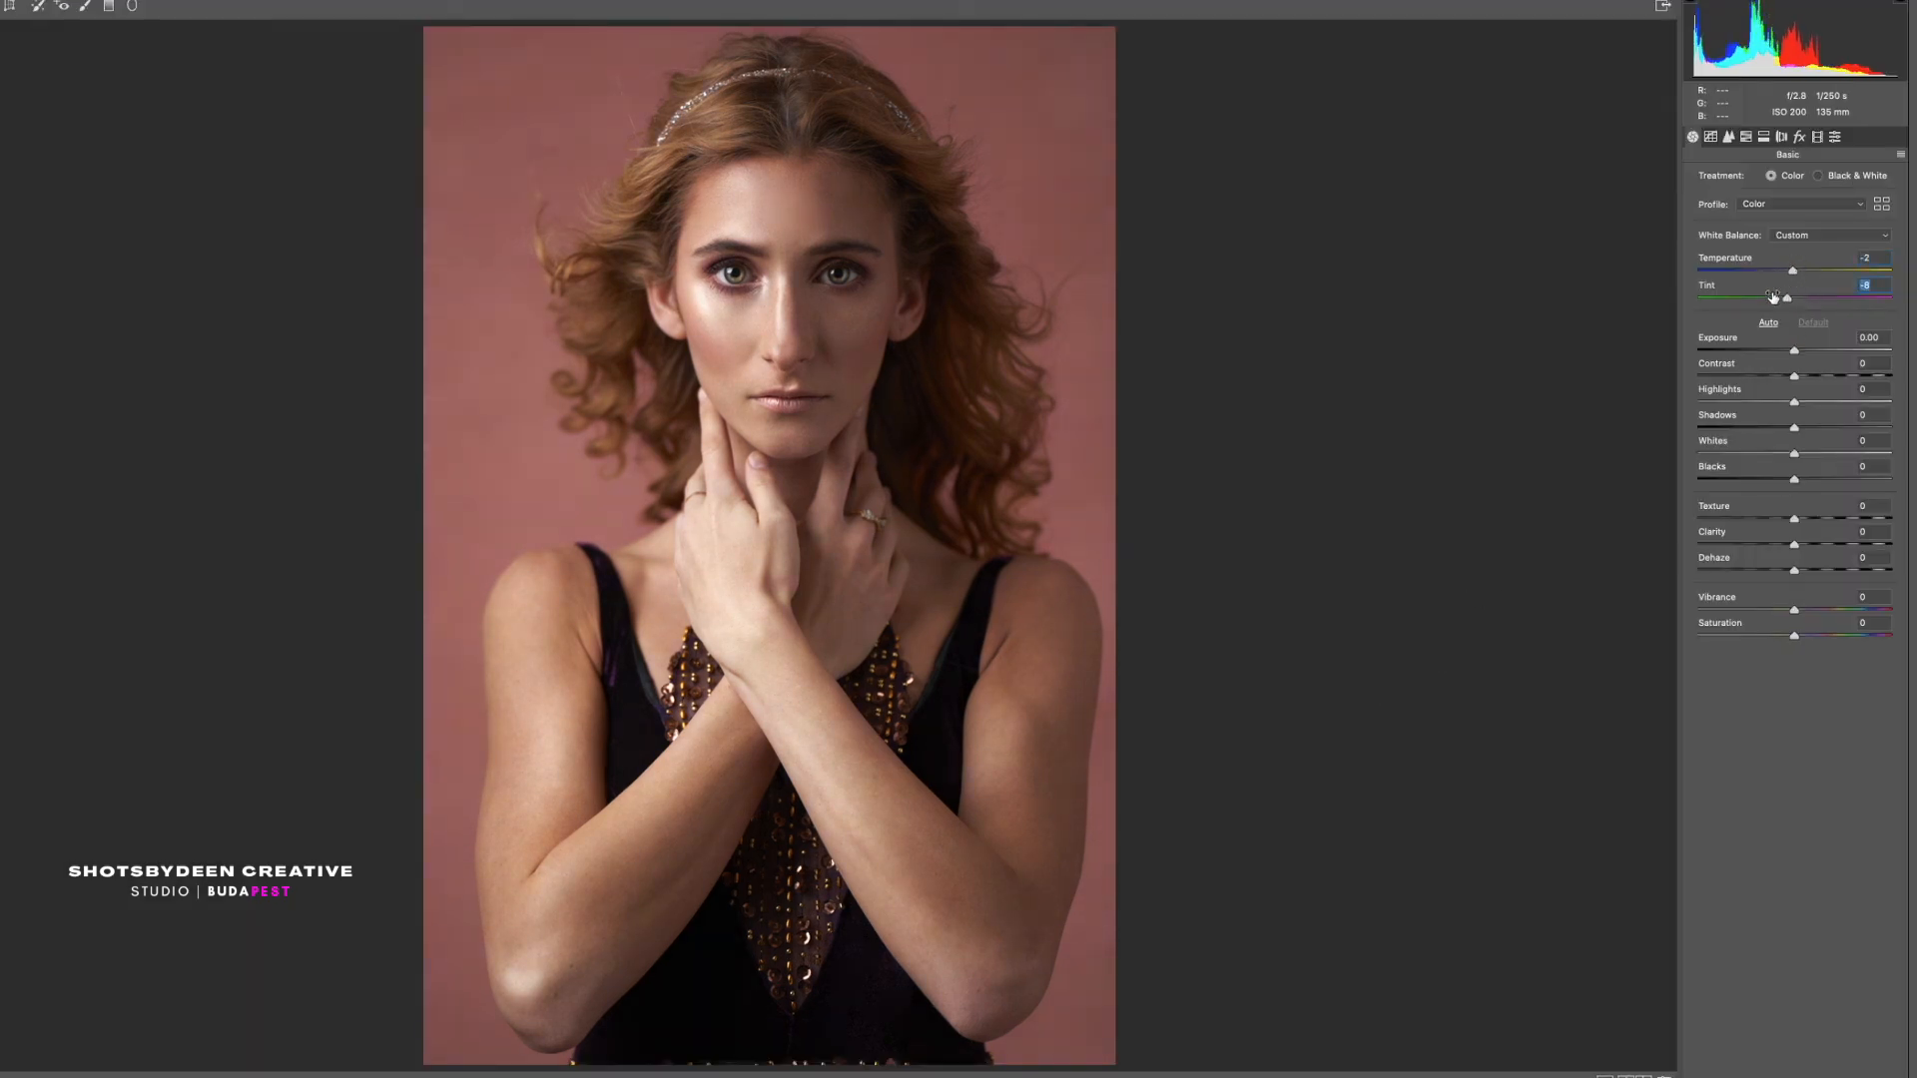
Set exposure +0.09, contrast +2, shadows +15 and blacks +5 in Camera Raw, and slightly adjust clarity and vibrance
drag(1794, 349, 1800, 476)
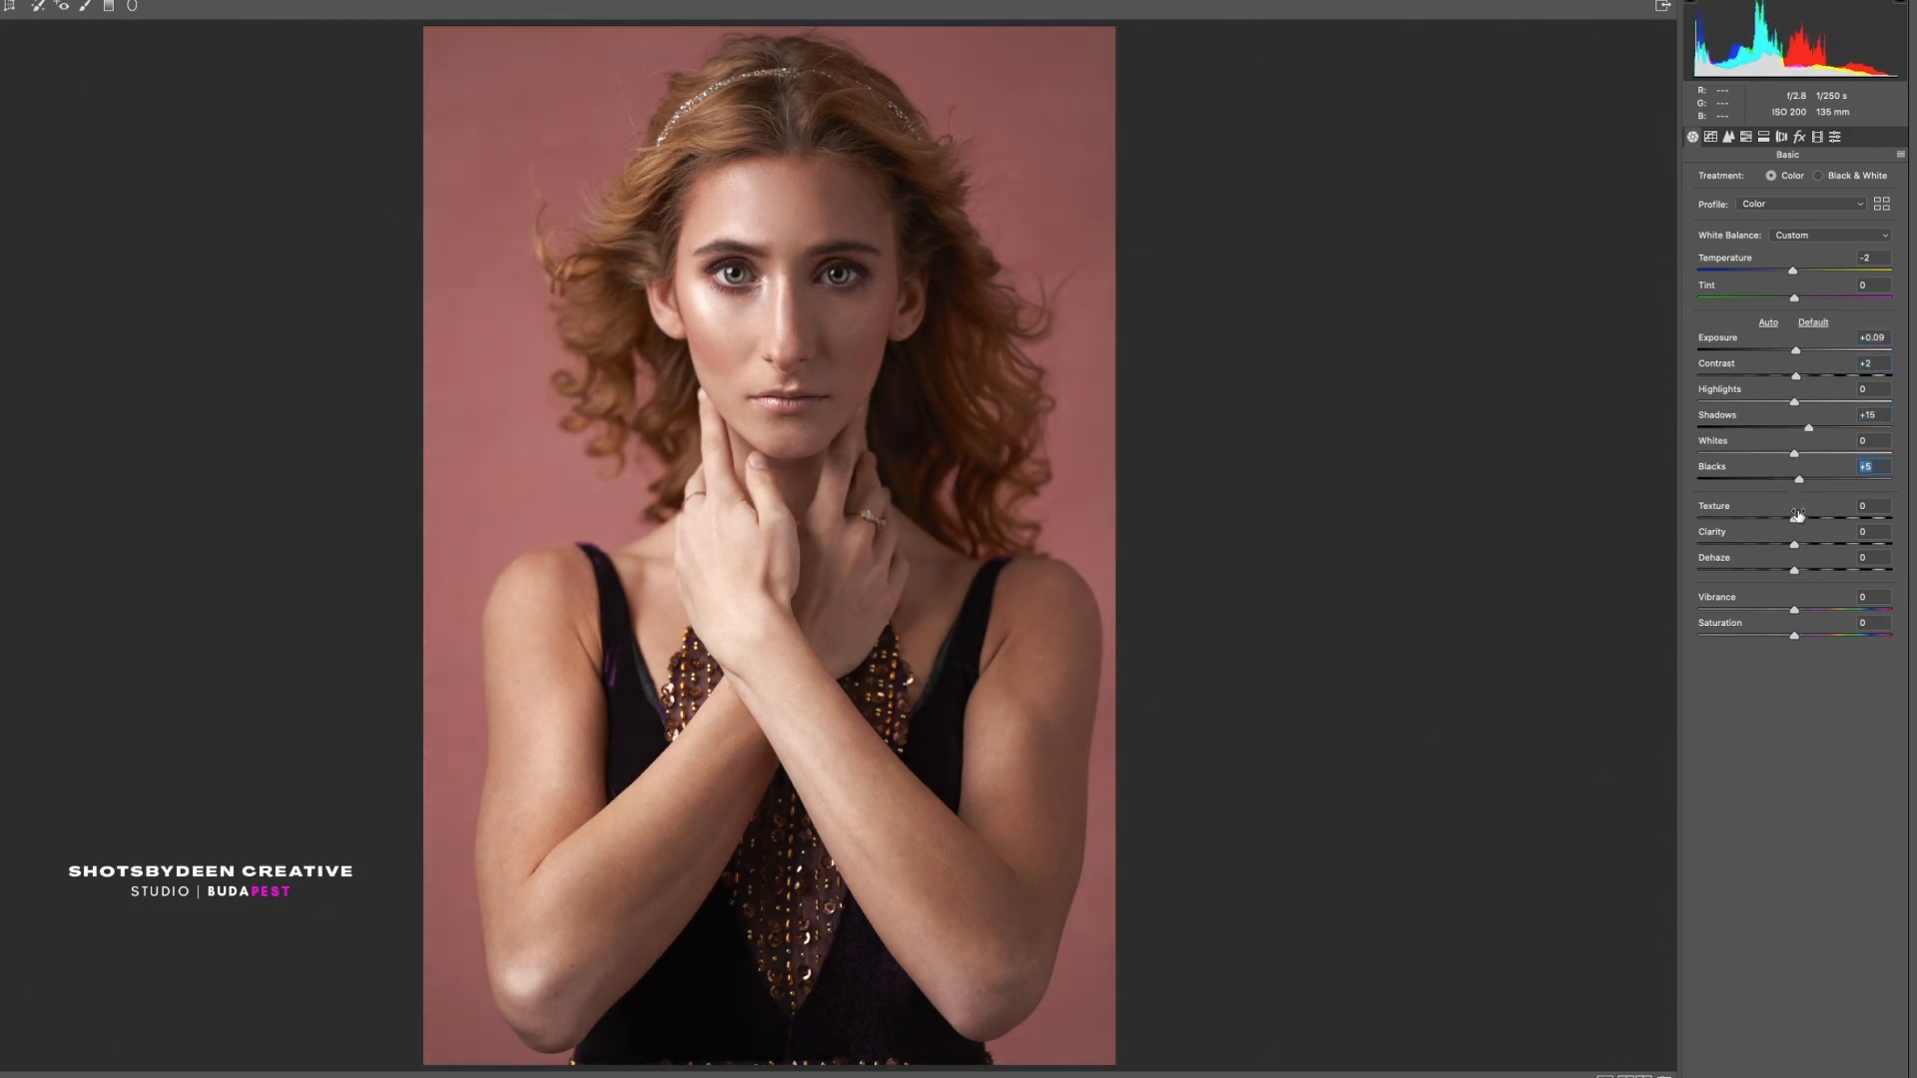
drag(1794, 545, 1793, 540)
drag(1794, 609, 1800, 605)
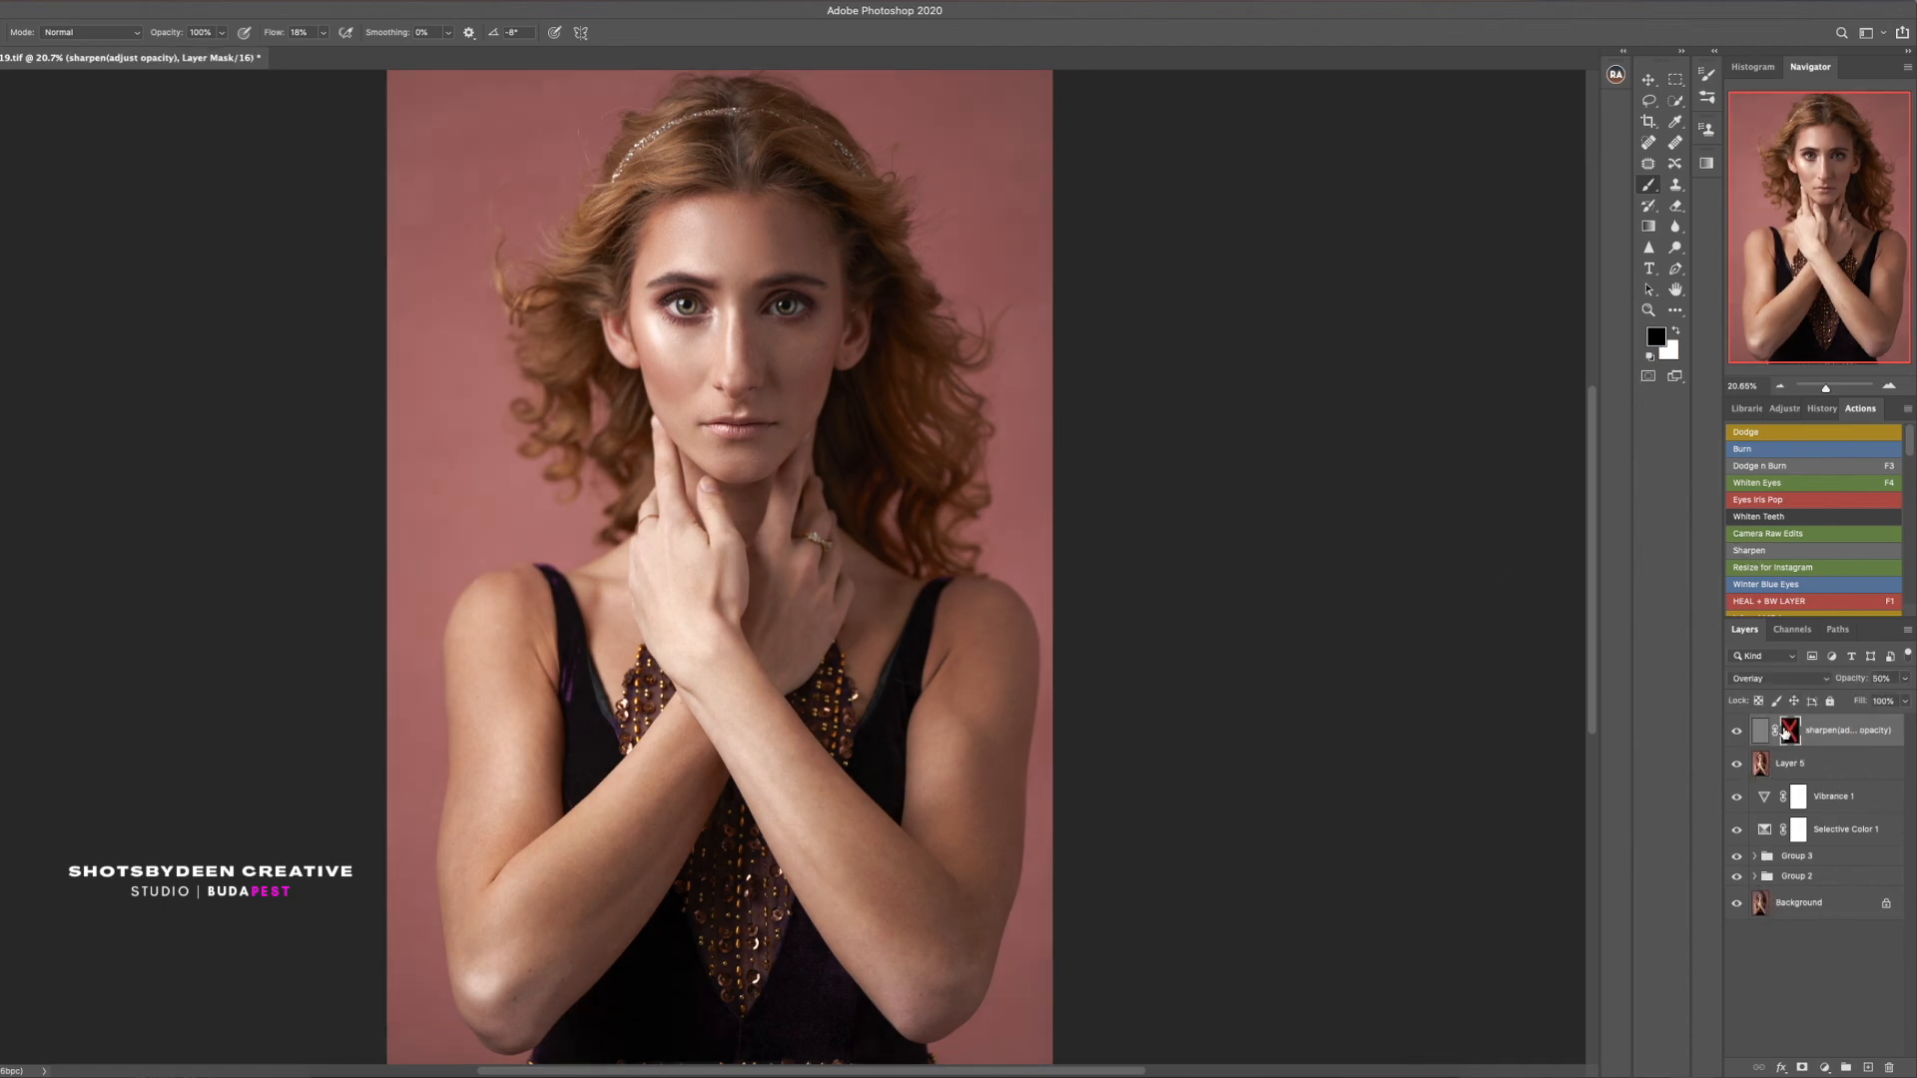
Save the document and group all layers from the sharpen layer down to Group 2 above the Background
key(super+s)
click(1077, 440)
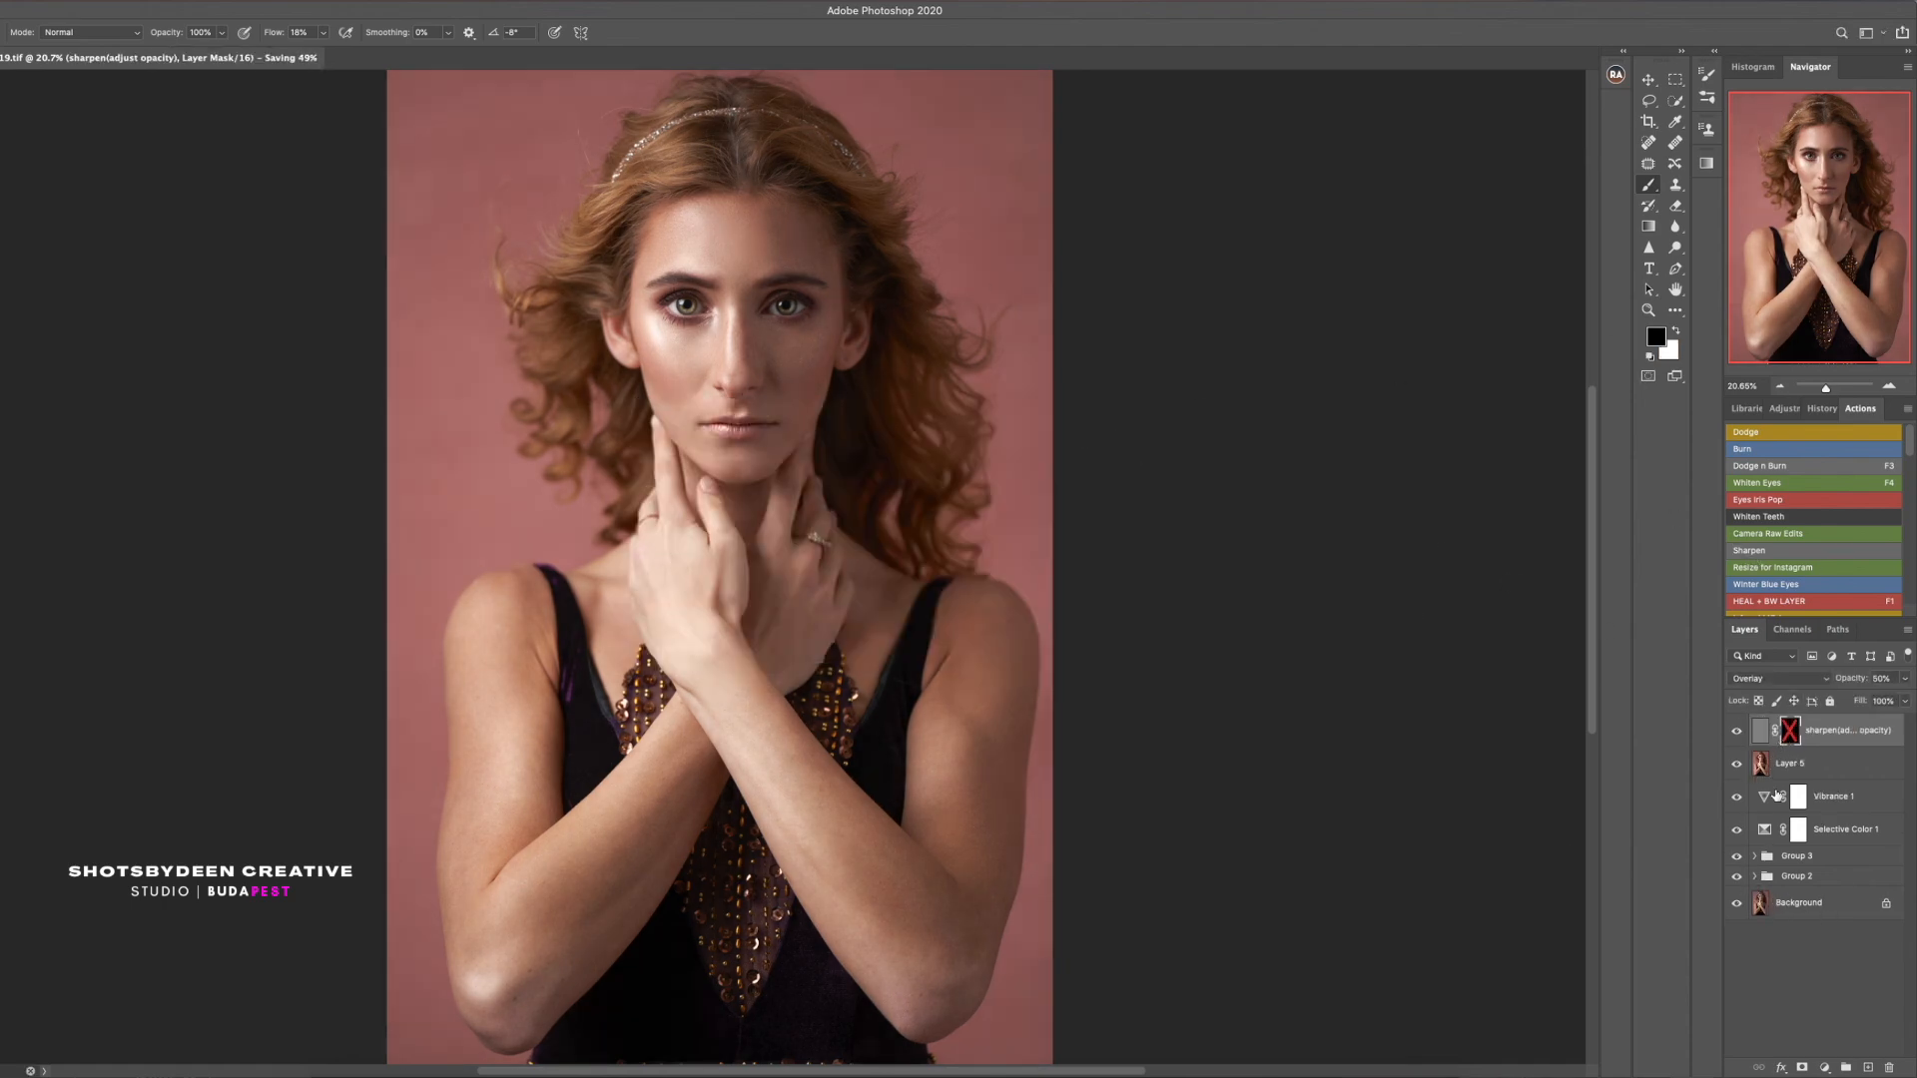
shift+click(1825, 878)
key(super+g)
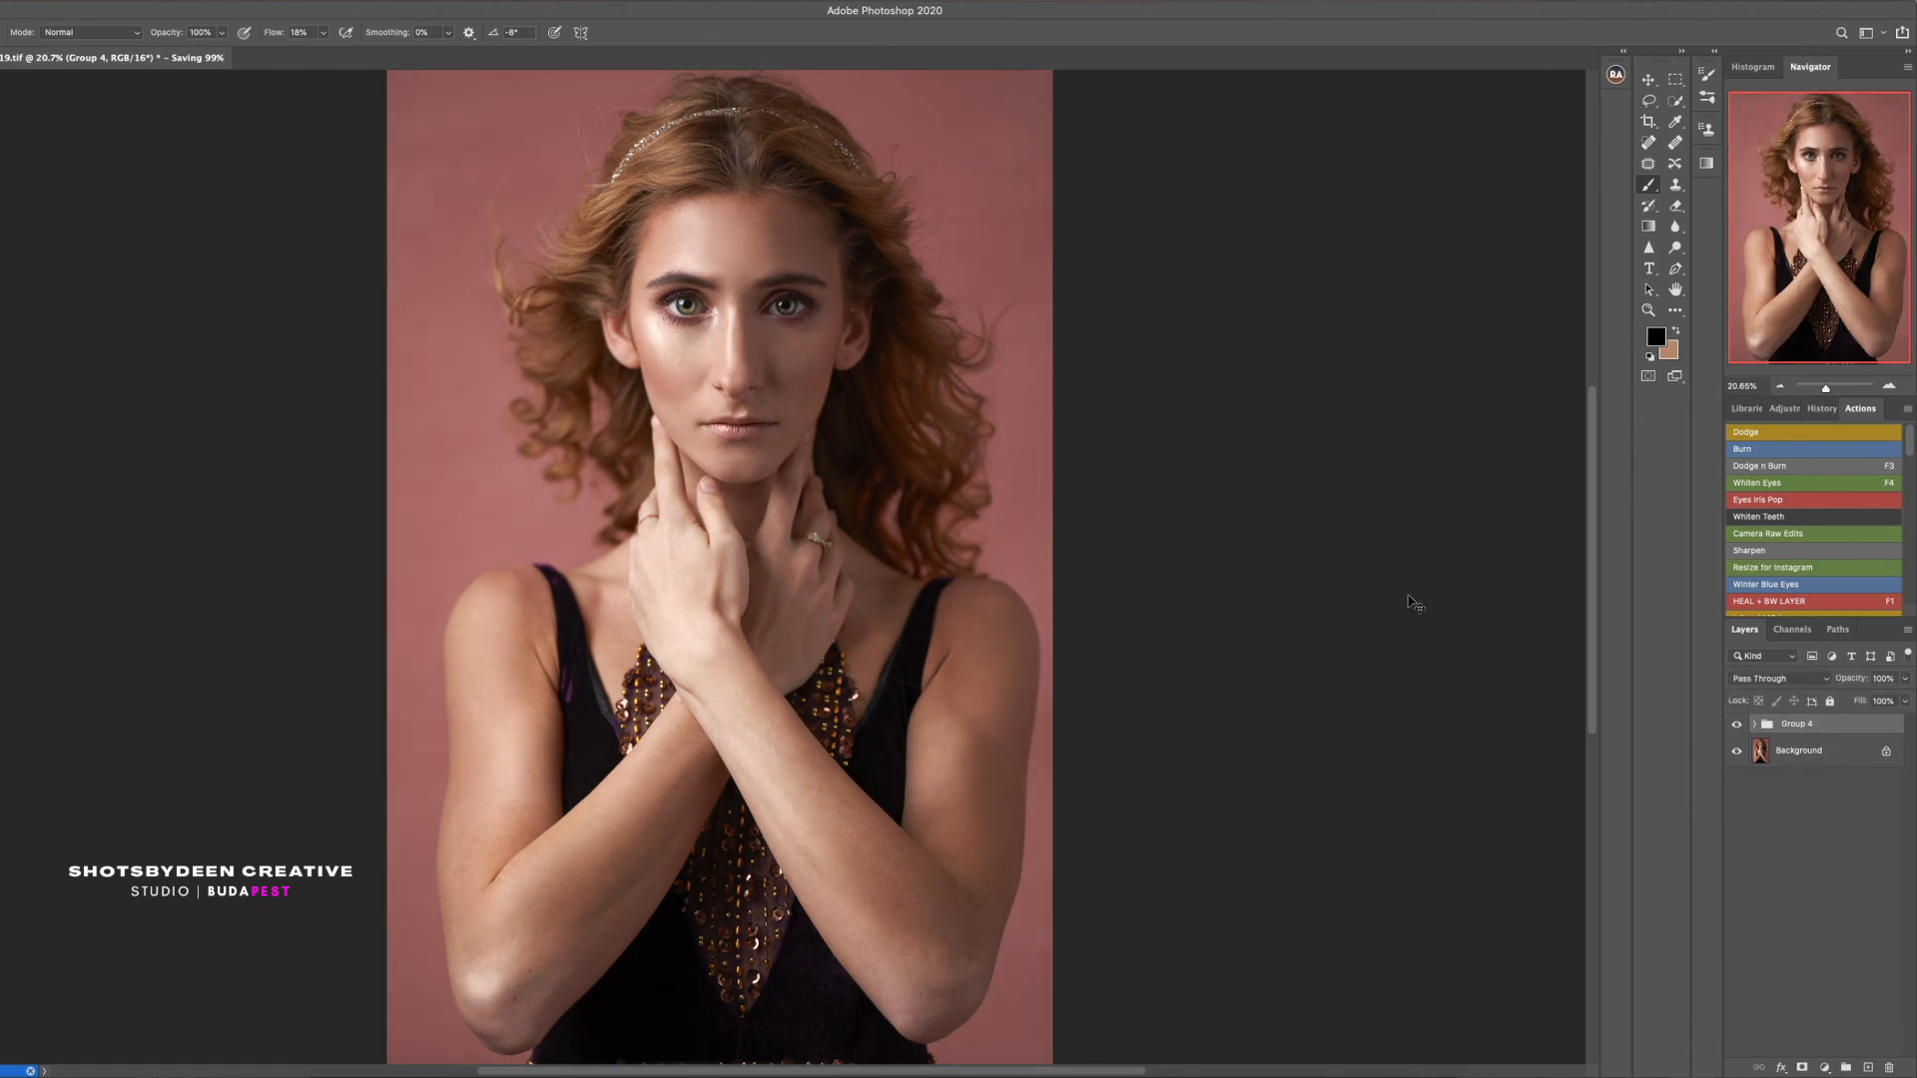
Examine the face up close, comparing the retouch before and after by toggling the new group's visibility
drag(676, 286, 687, 460)
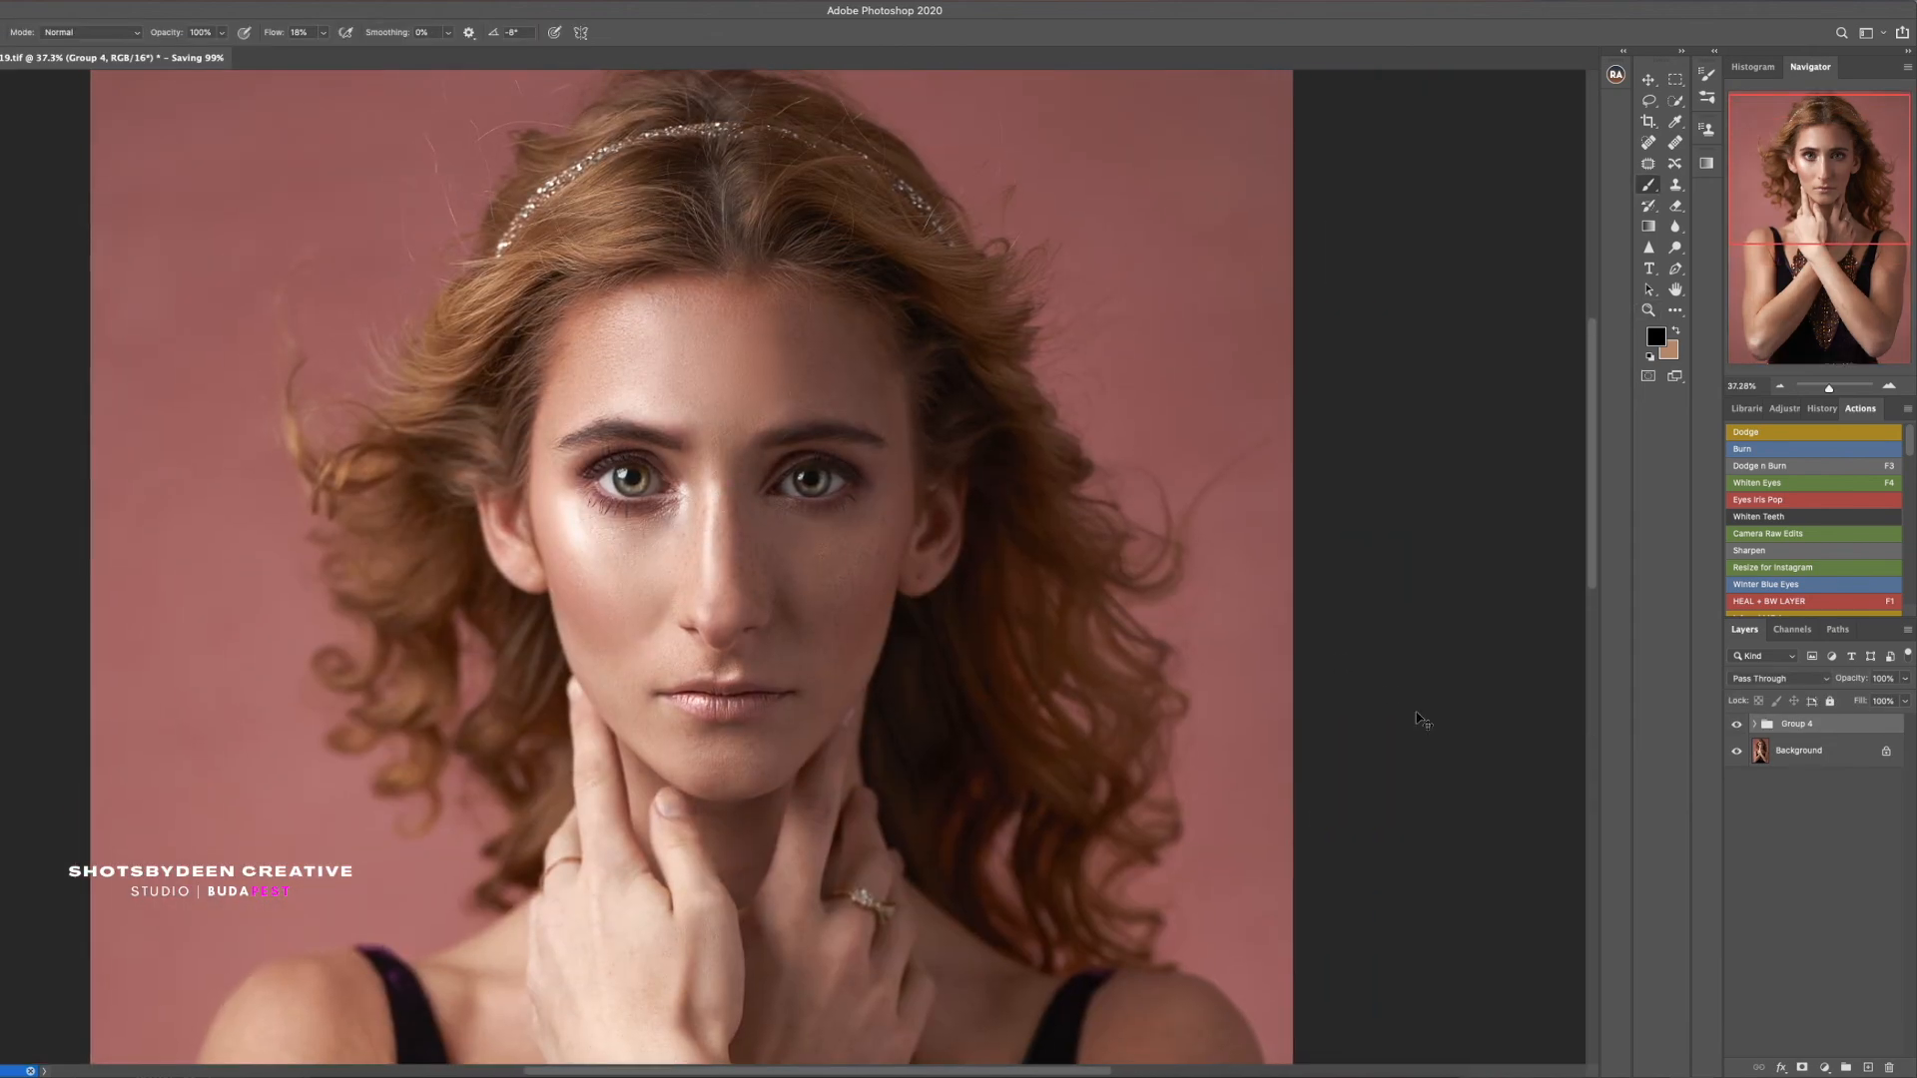
key(z)
mouse_move(813, 471)
mouse_down()
mouse_move(840, 455)
mouse_move(904, 498)
mouse_up()
key(super+comma)
key(super+comma)
key(super+comma)
key(super+comma)
key(super+comma)
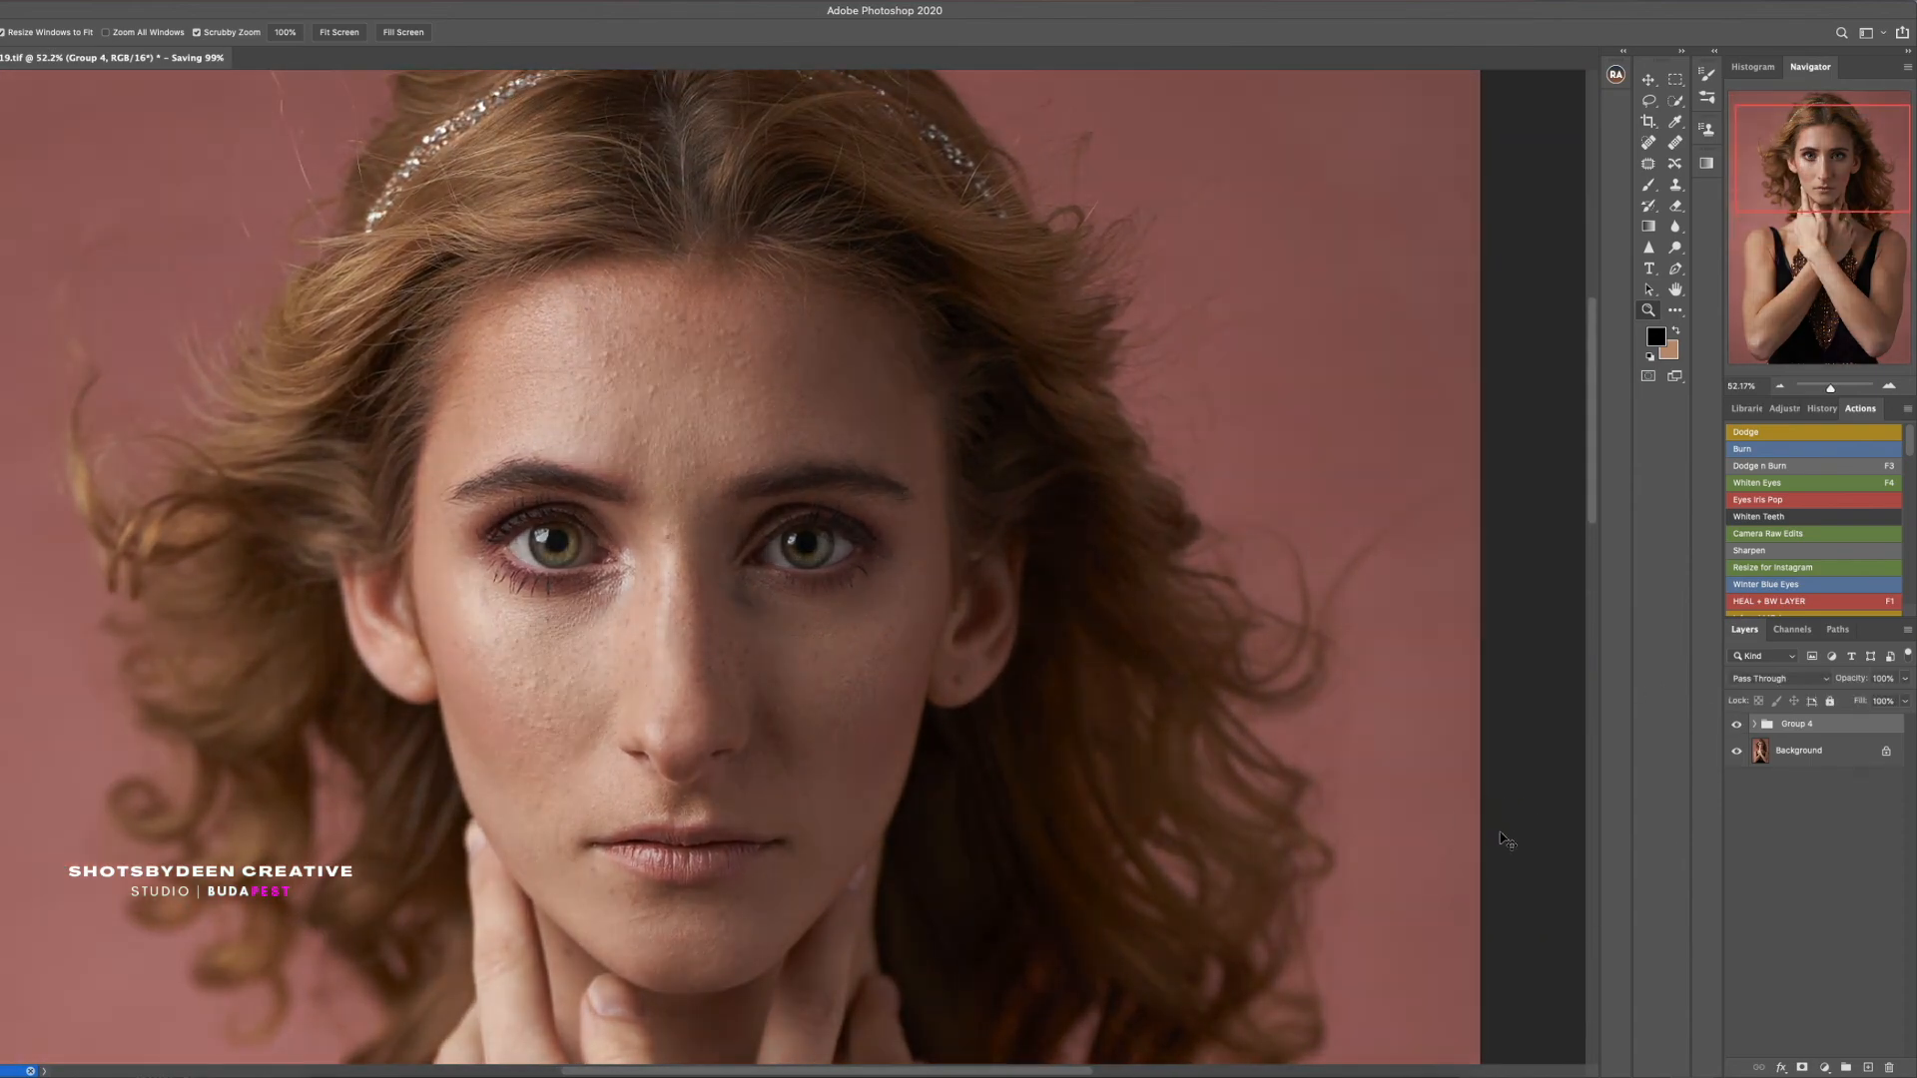